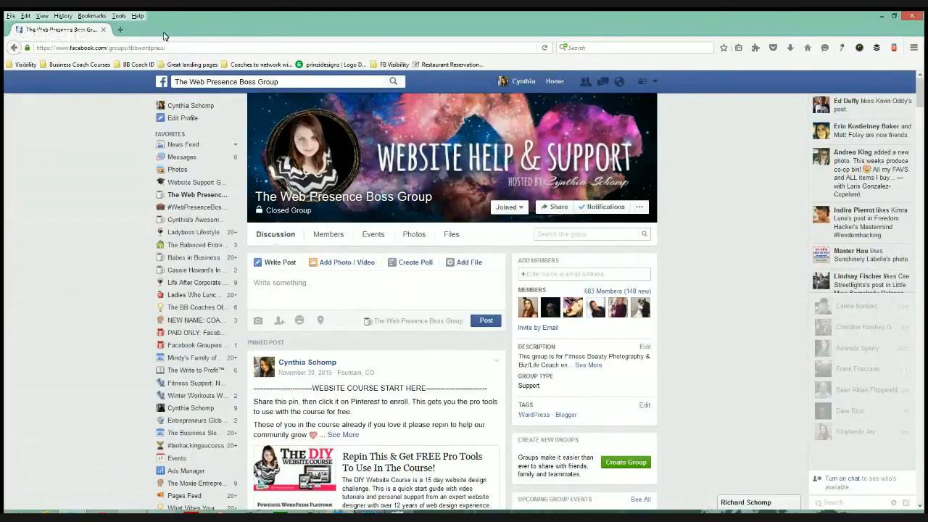
Open a new blank browser tab beside the Facebook tab.
click(121, 29)
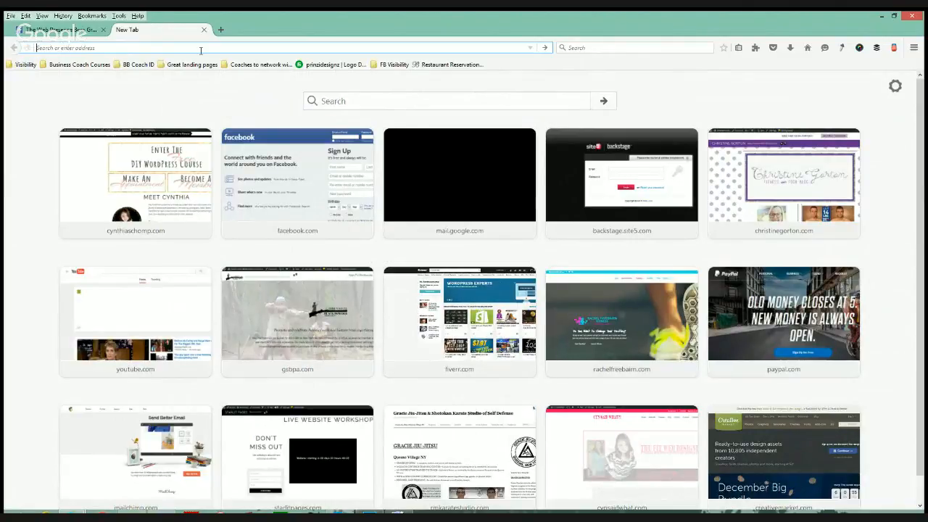
Load starlitpages.com and go to the Starlit Pages home page via the site title.
text(starlitpages.com/)
key(Return)
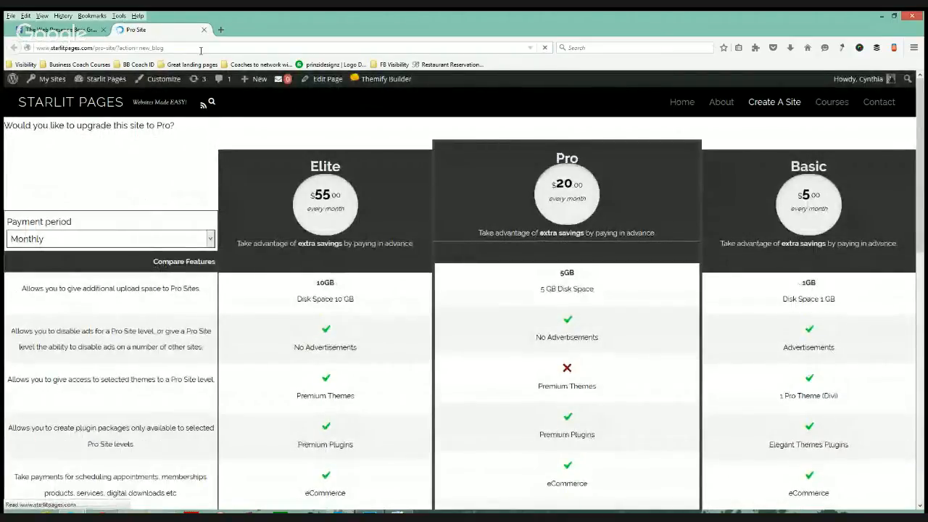
click(78, 104)
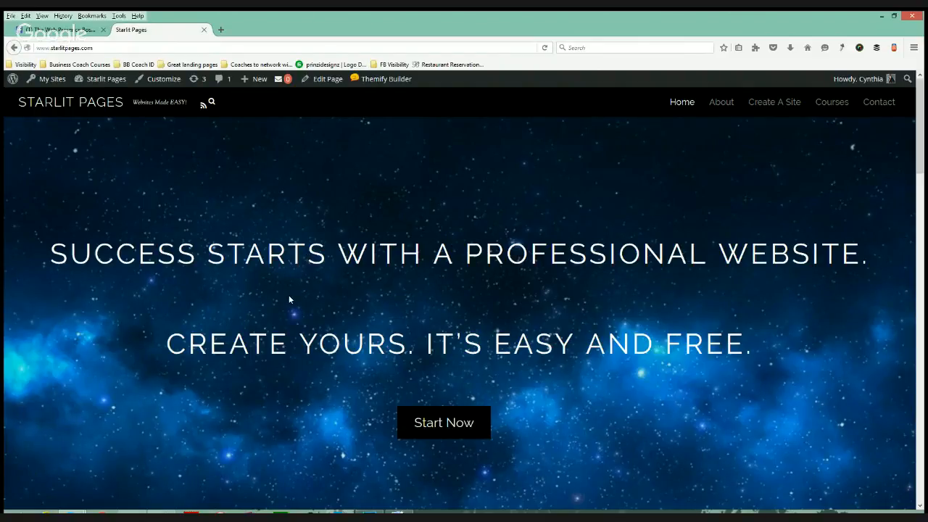
scroll(288, 298, down, 2)
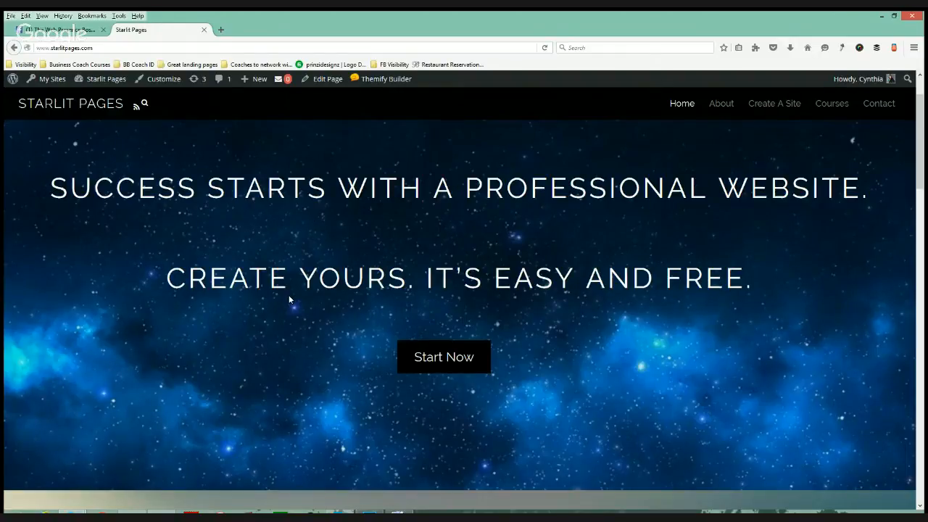
scroll(288, 299, down, 1)
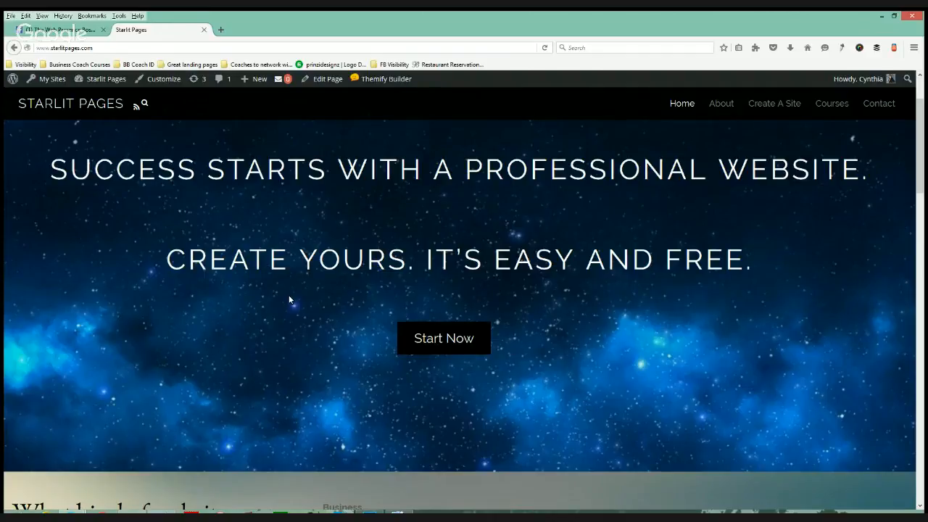
scroll(289, 299, down, 1)
scroll(288, 298, down, 3)
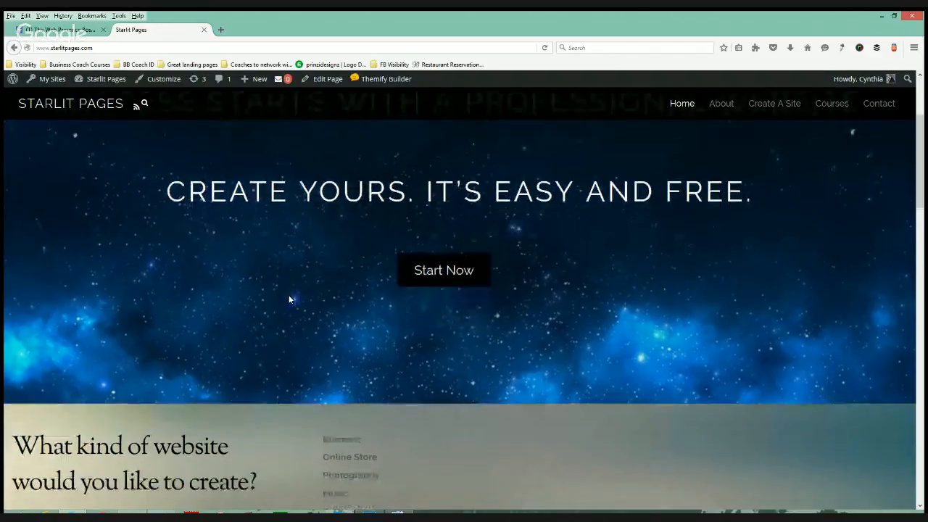
scroll(289, 299, up, 3)
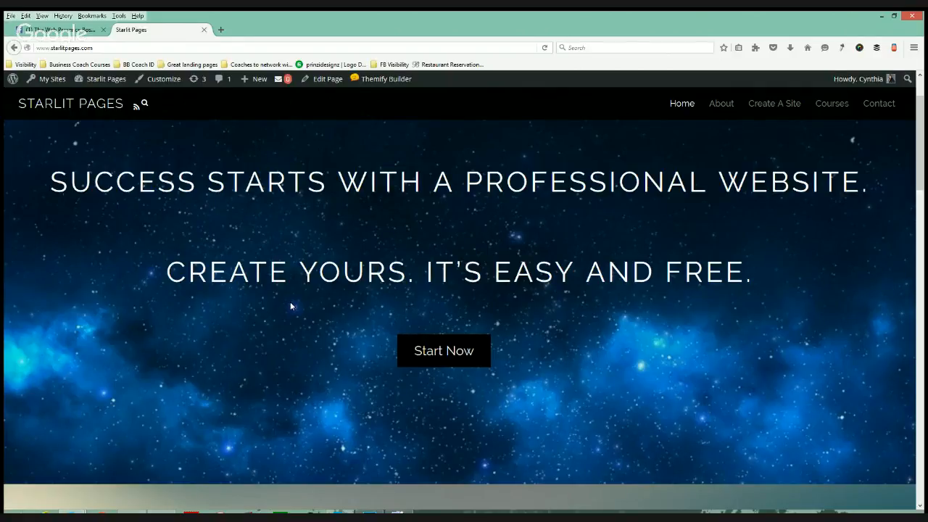
Choose Start Now, then log out through the Howdy admin menu and confirm.
click(444, 360)
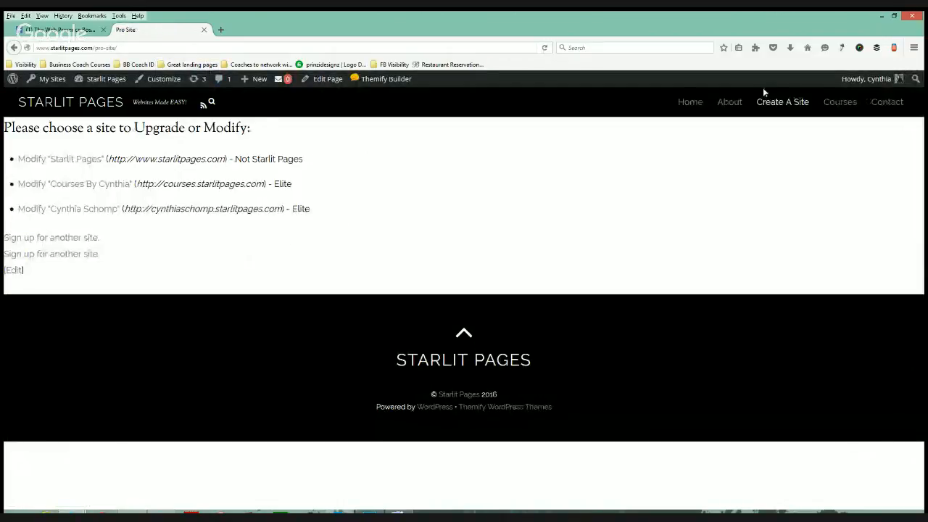
mouse_move(874, 80)
click(839, 131)
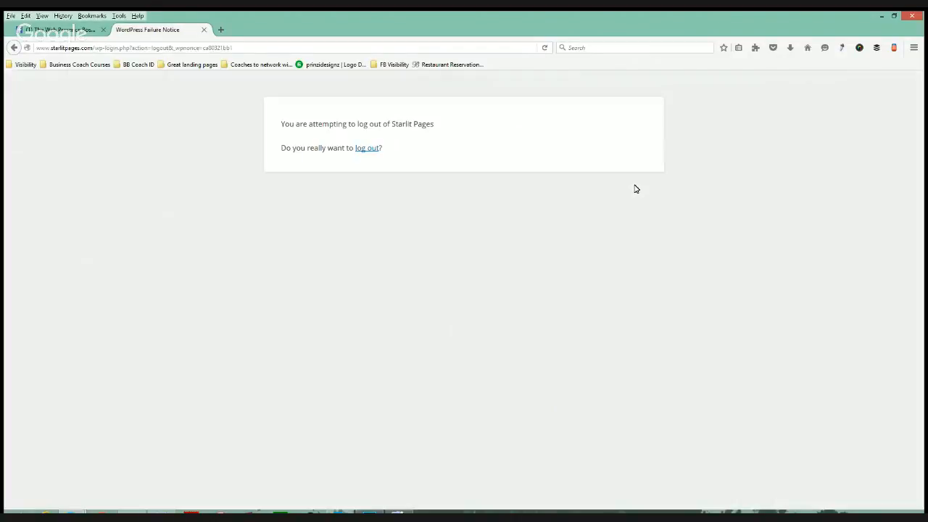
click(366, 149)
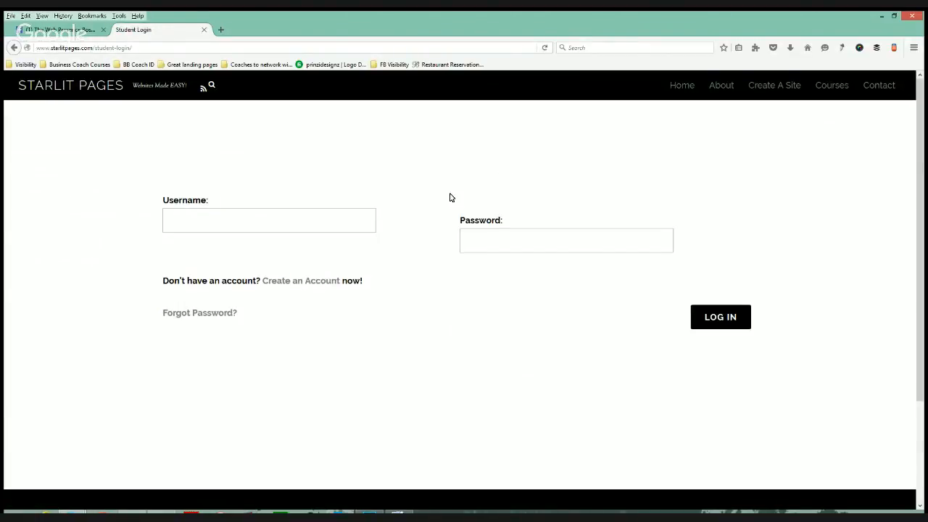
Open Create A Site and browse the Elite $55, Pro $20 and Basic $5 plan table.
click(788, 87)
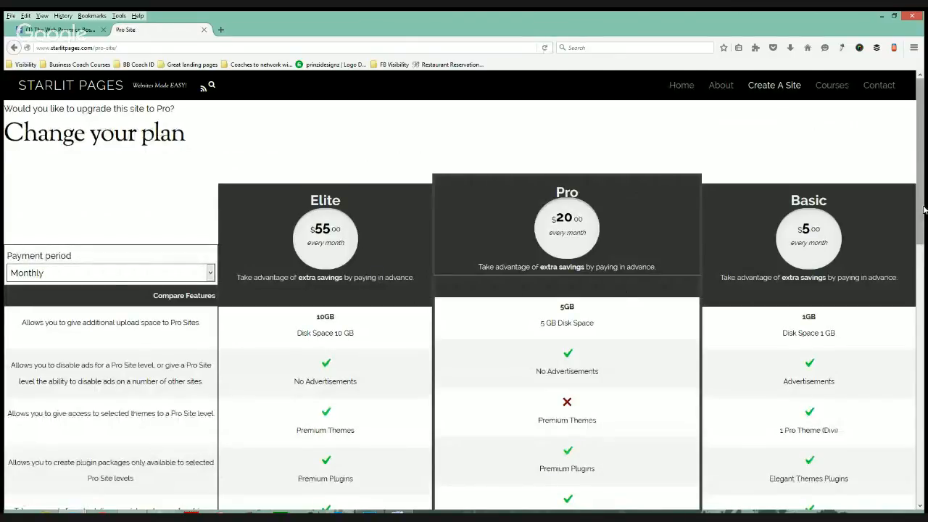
scroll(923, 232, down, 1)
mouse_move(923, 232)
mouse_down()
mouse_move(924, 258)
mouse_move(924, 233)
mouse_up()
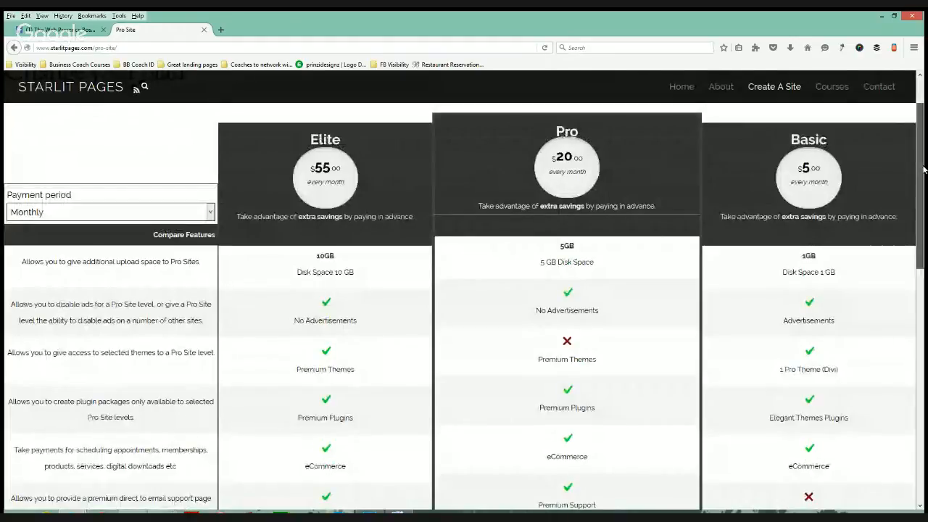
drag(924, 167, 923, 180)
drag(923, 181, 925, 362)
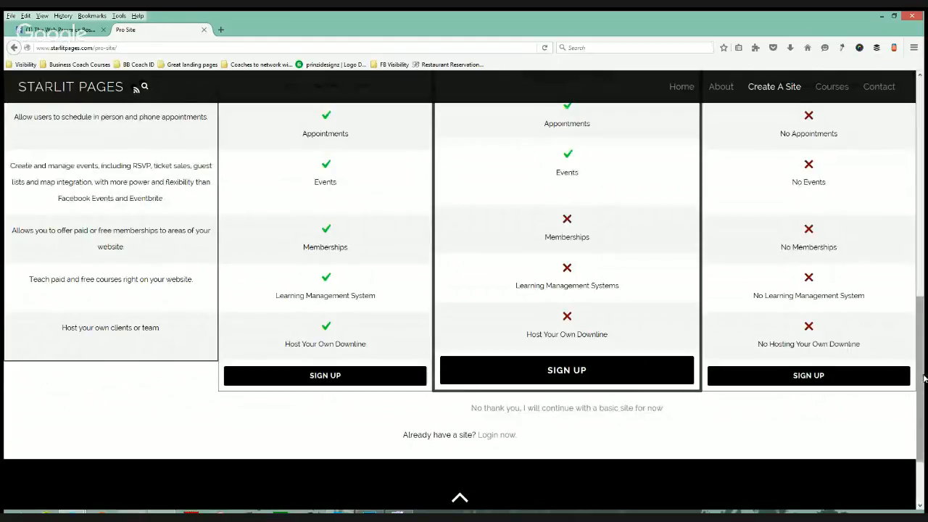
drag(923, 372, 924, 171)
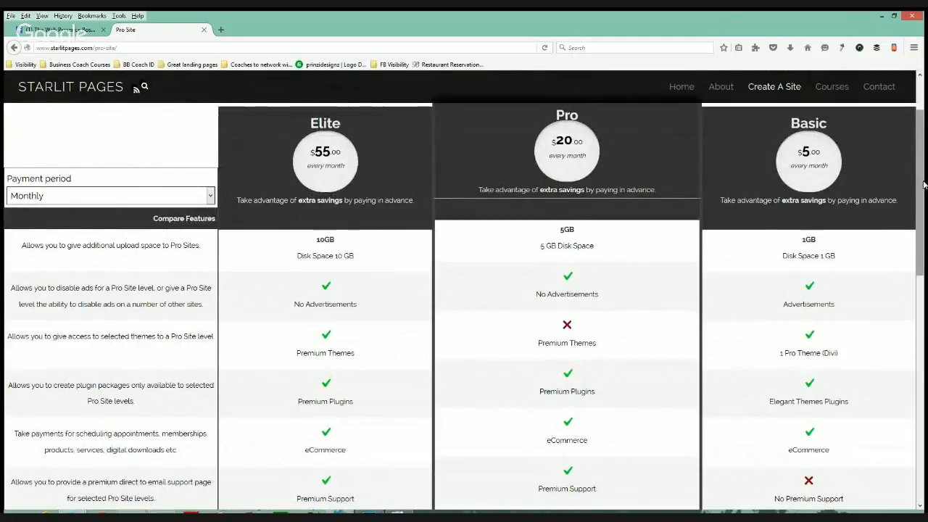
drag(924, 184, 925, 188)
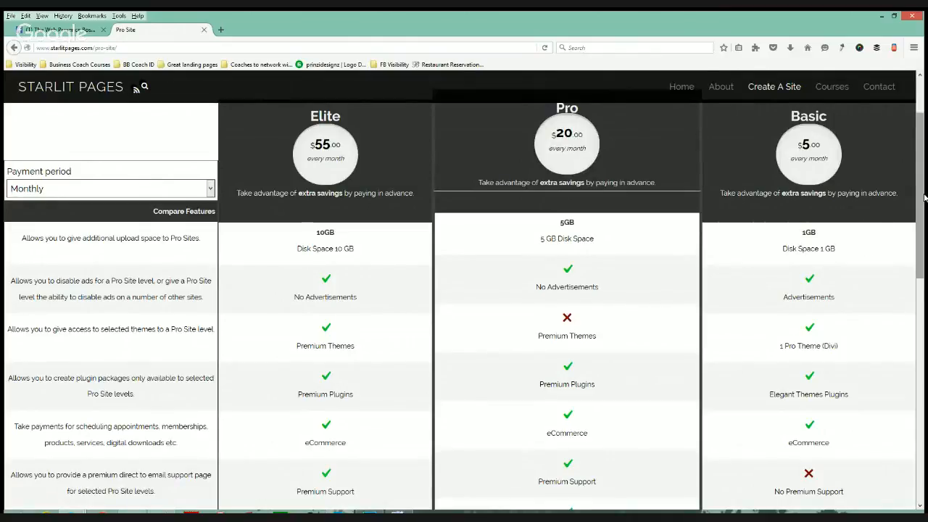
drag(923, 195, 925, 195)
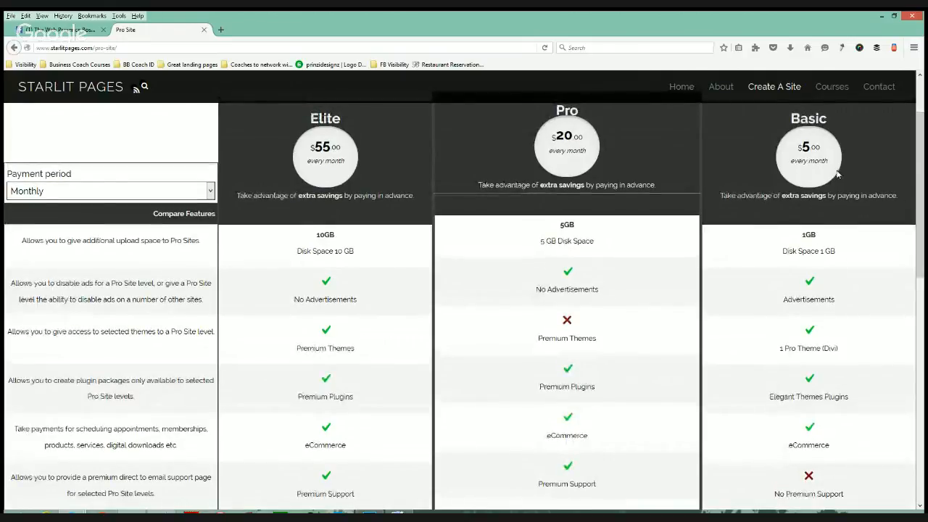
drag(841, 174, 782, 138)
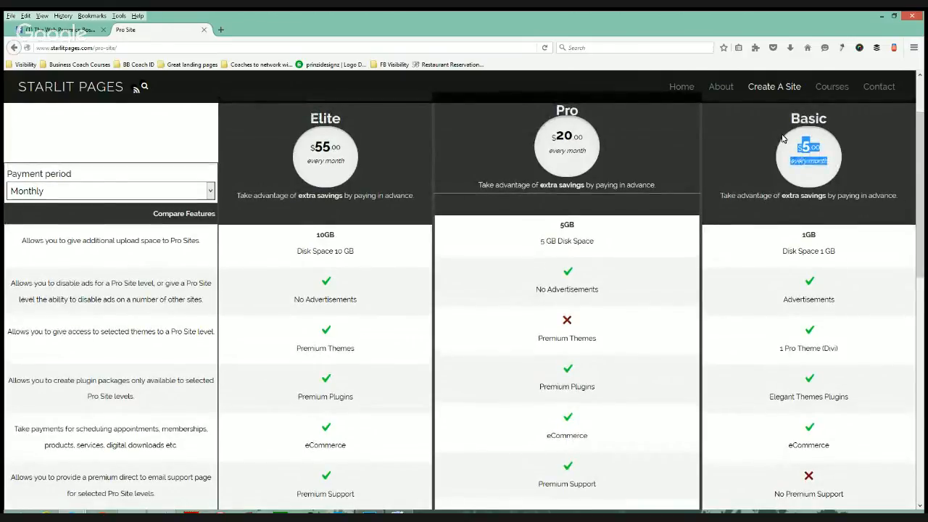
drag(924, 186, 924, 221)
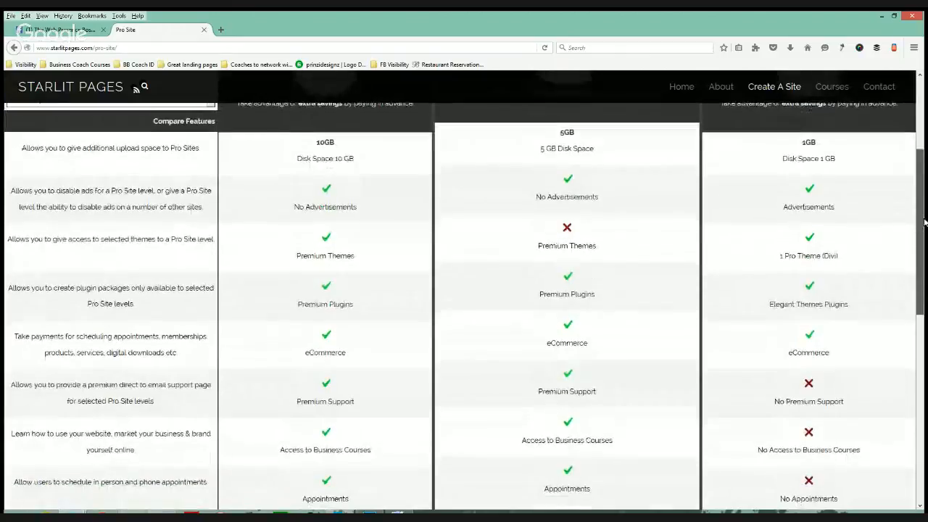
drag(848, 161, 783, 141)
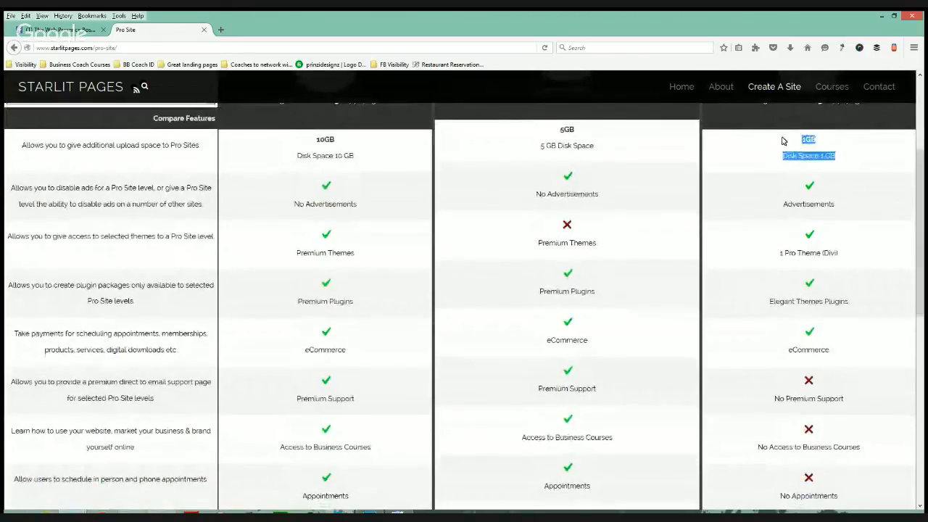
click(866, 160)
drag(923, 173, 923, 190)
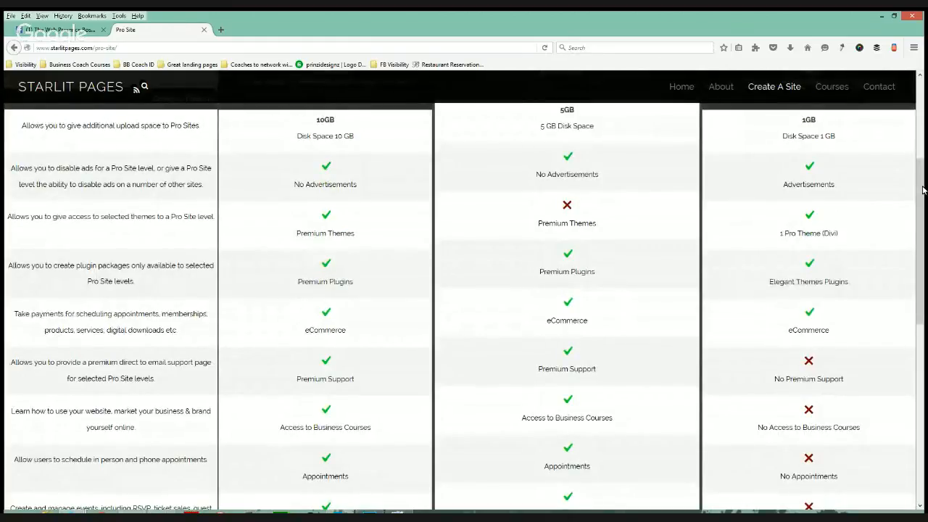
drag(923, 190, 922, 198)
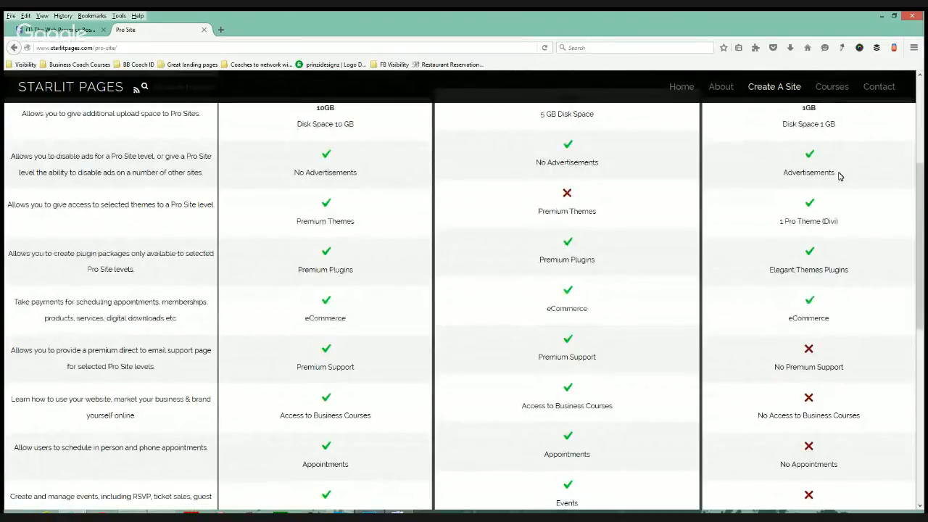
drag(841, 174, 782, 174)
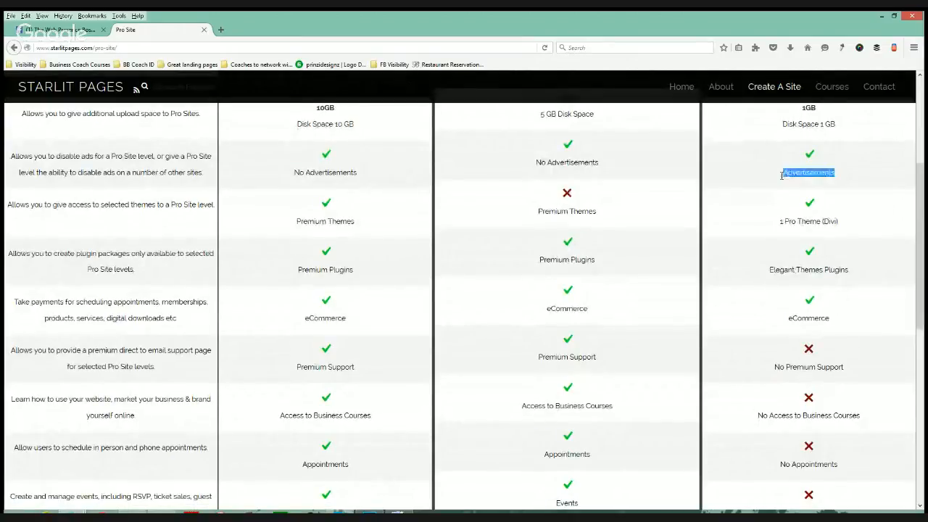
click(904, 181)
drag(922, 182, 922, 195)
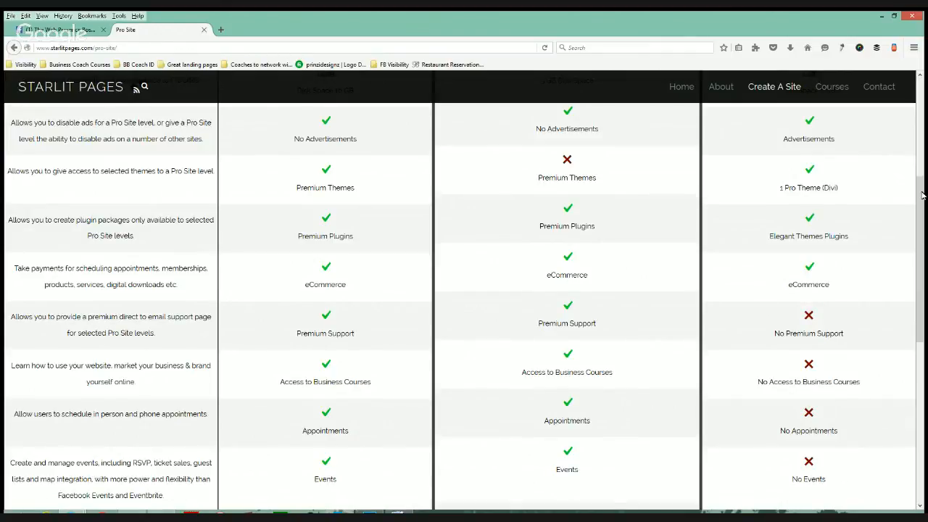
drag(923, 196, 923, 212)
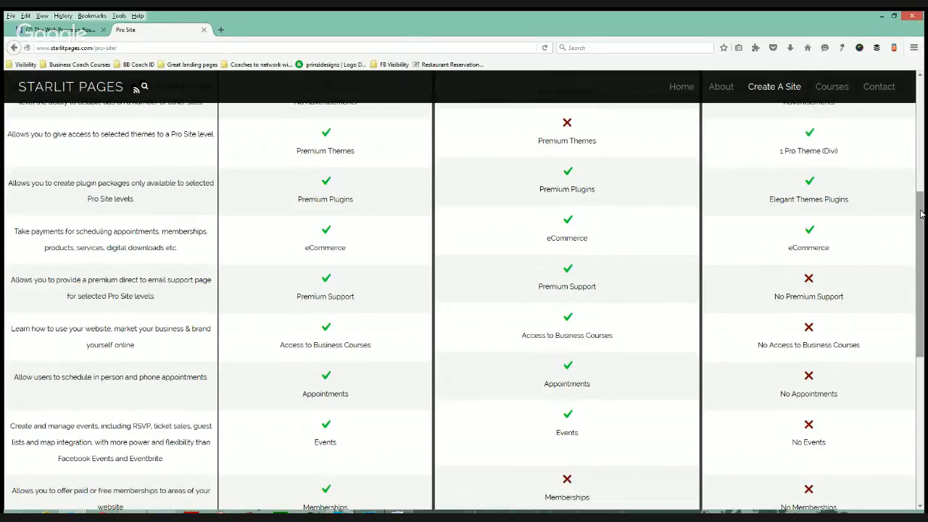
drag(921, 213, 921, 216)
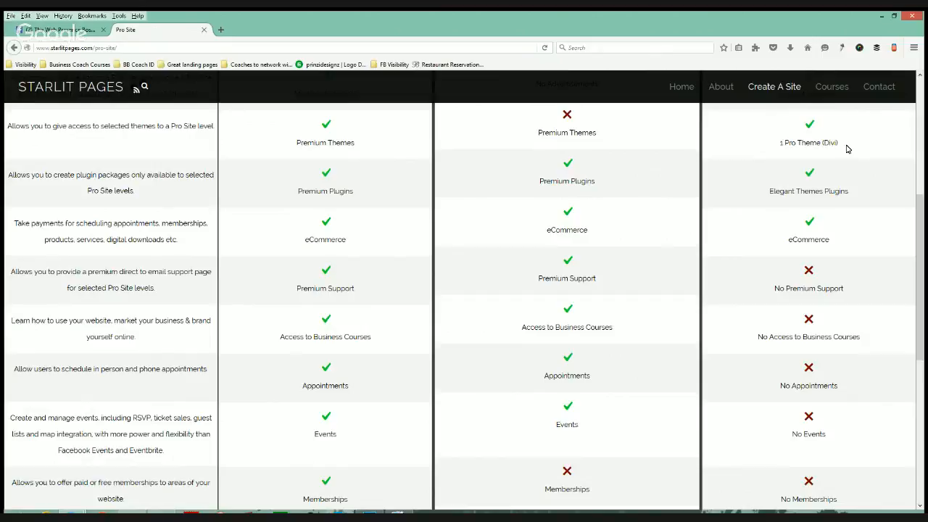
drag(548, 124, 606, 149)
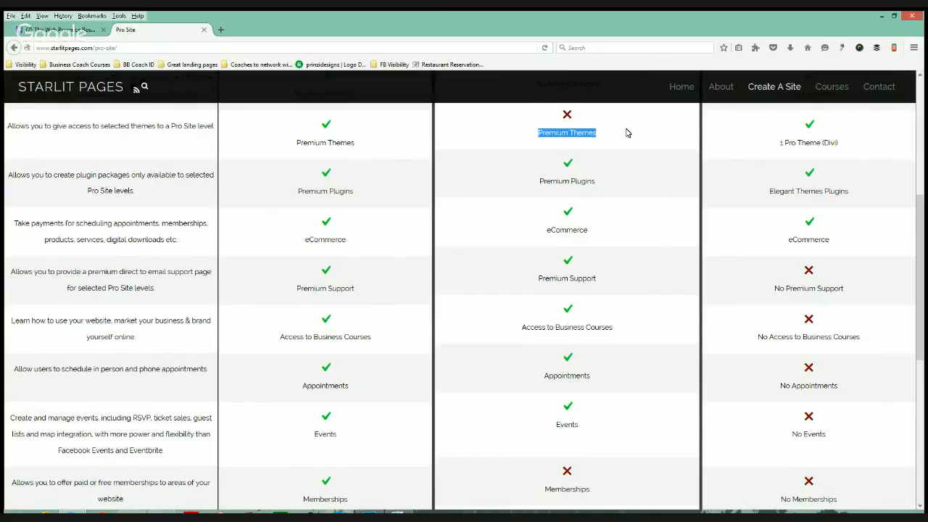
click(627, 132)
drag(850, 145, 769, 139)
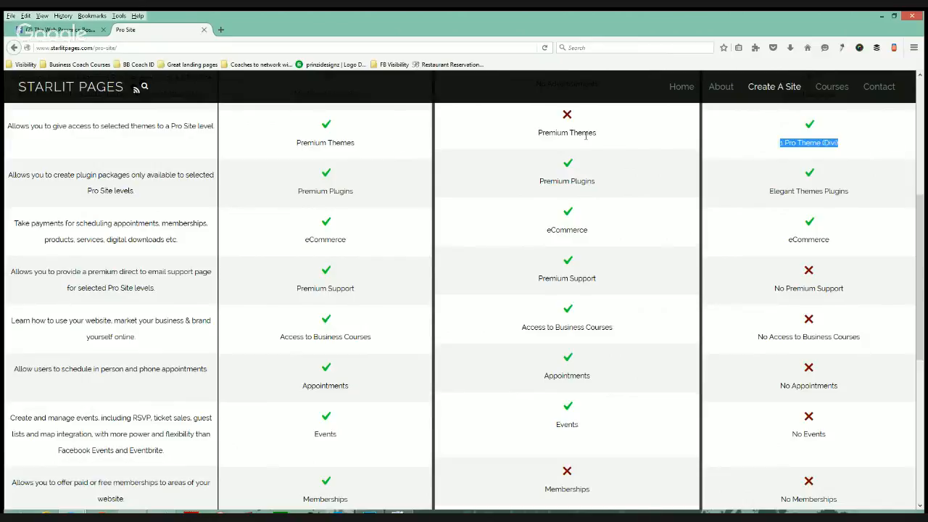
drag(598, 136, 523, 137)
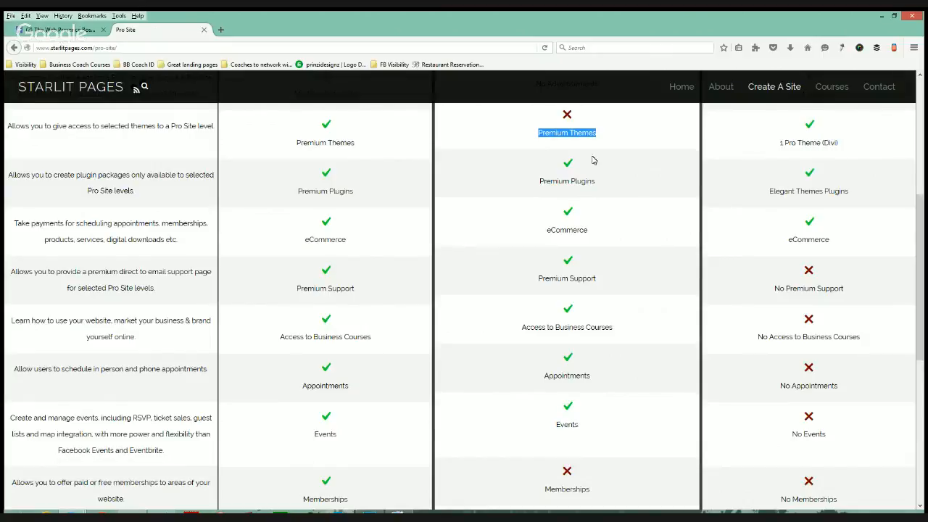
click(856, 196)
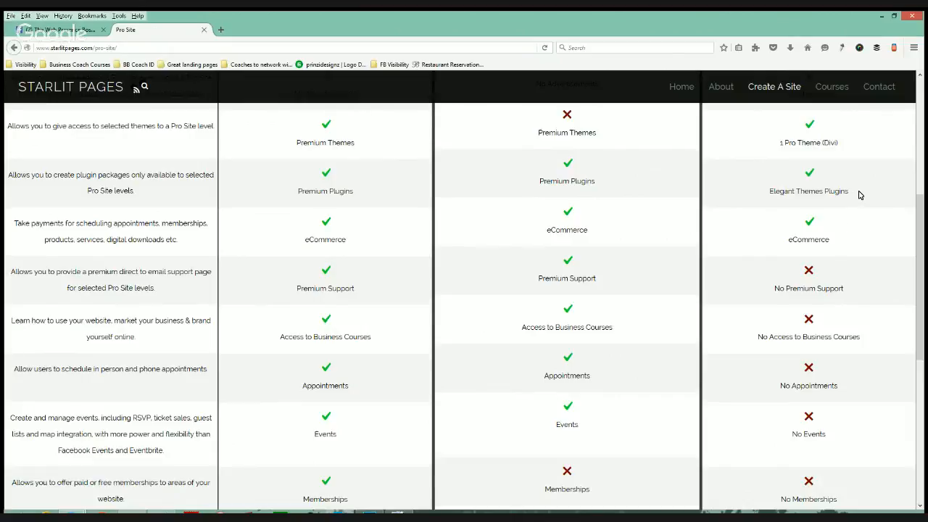
drag(857, 193, 773, 174)
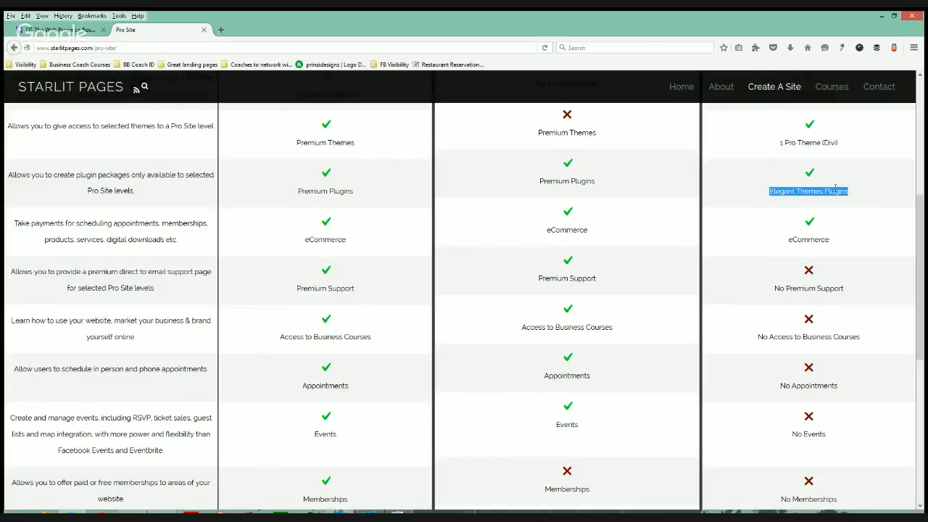
click(842, 244)
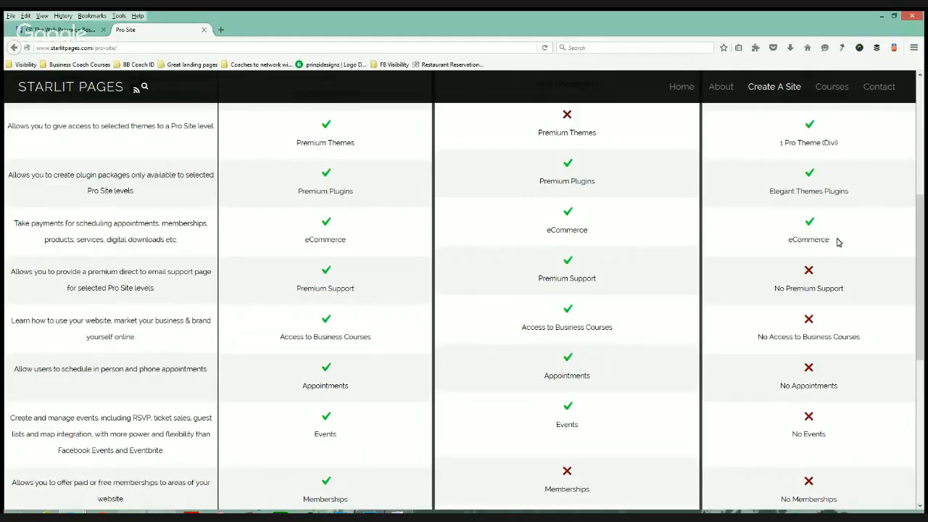
double_click(838, 242)
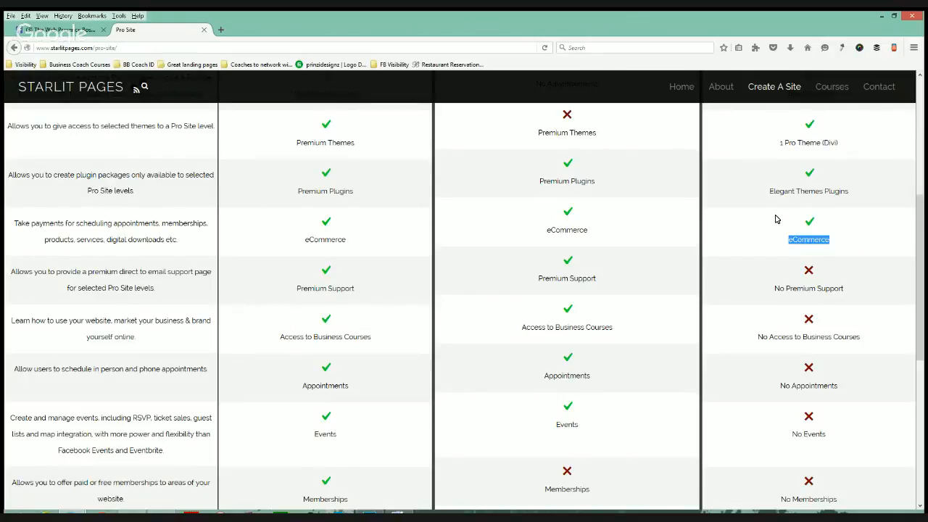
scroll(775, 218, down, 2)
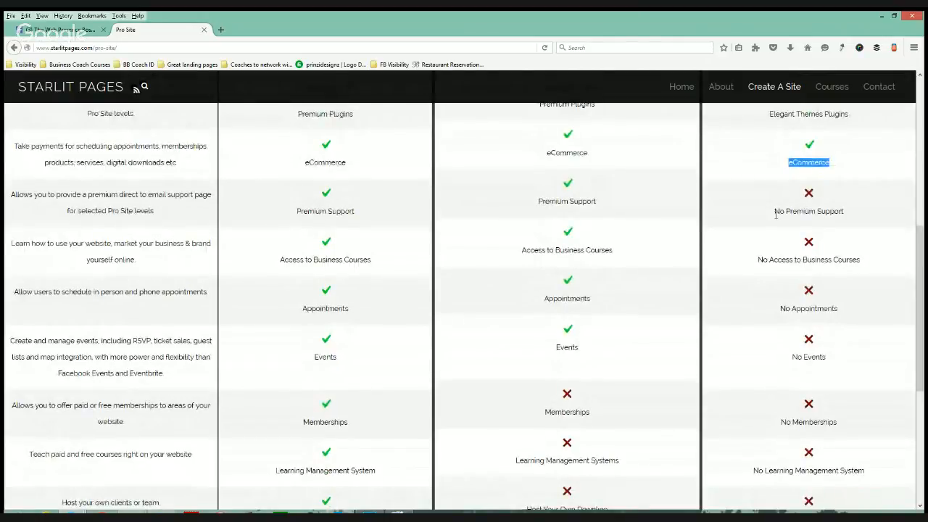
scroll(775, 216, down, 1)
scroll(775, 217, down, 2)
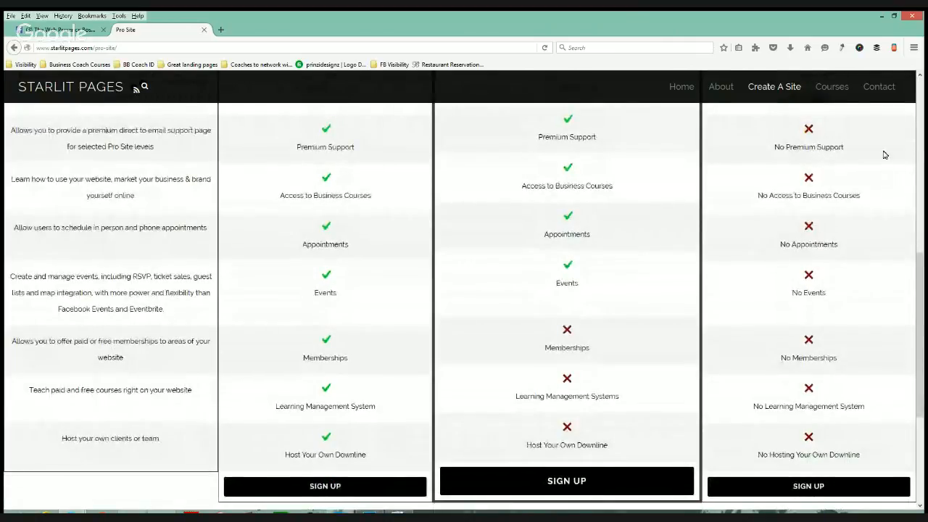
drag(861, 152, 758, 140)
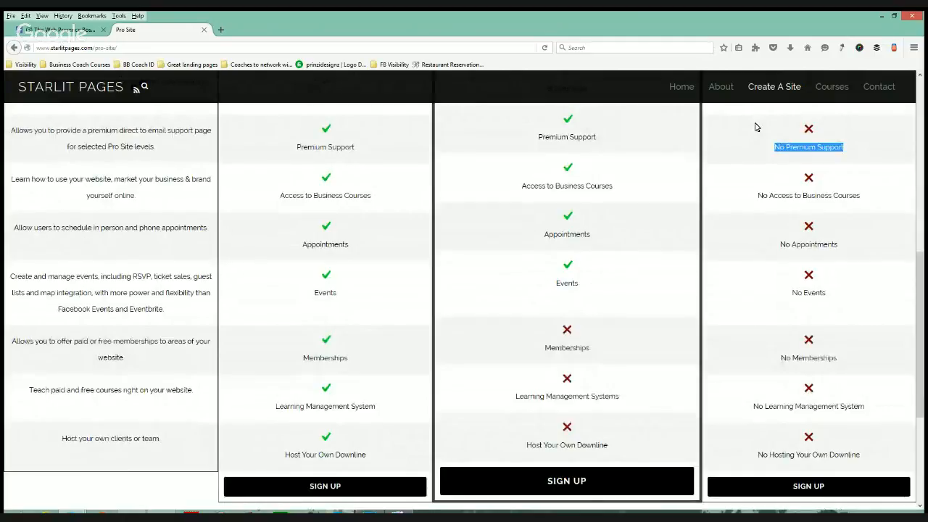
drag(585, 136, 525, 124)
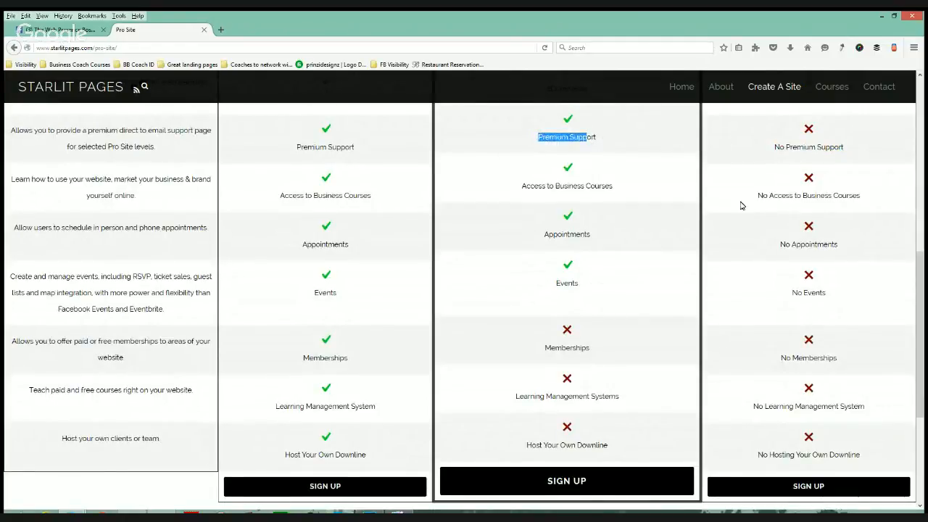
scroll(751, 205, down, 1)
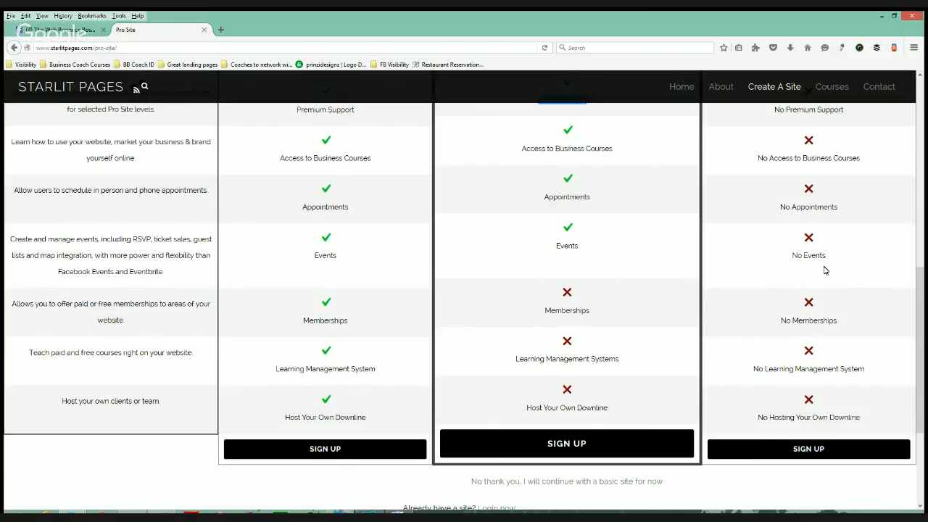
scroll(823, 270, down, 1)
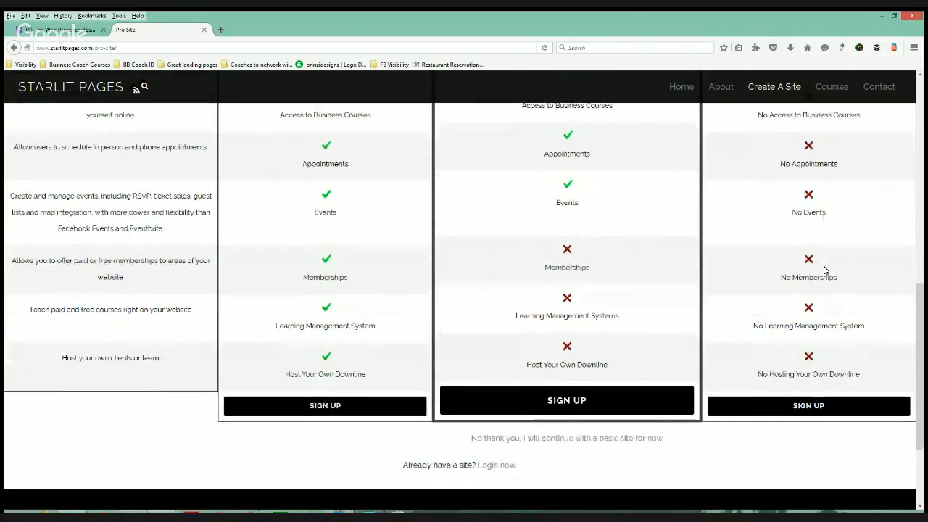
scroll(824, 270, up, 3)
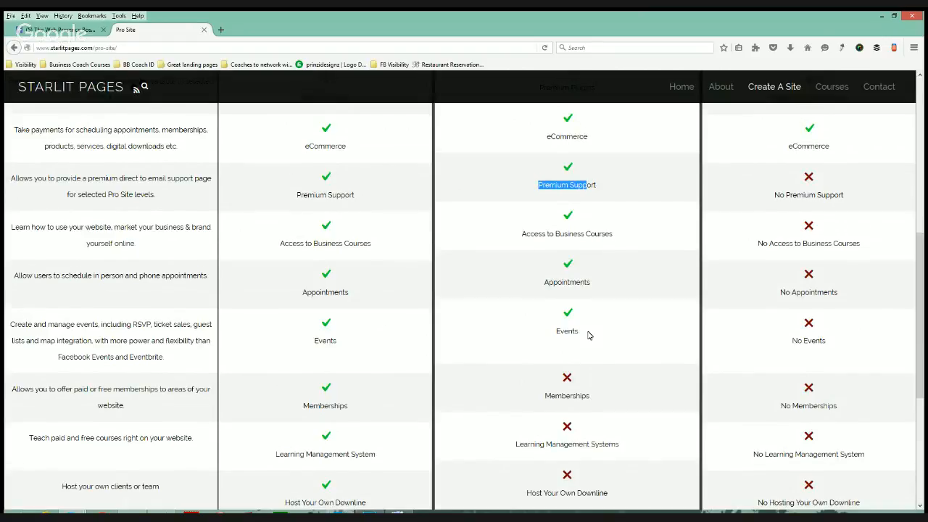
scroll(572, 332, down, 2)
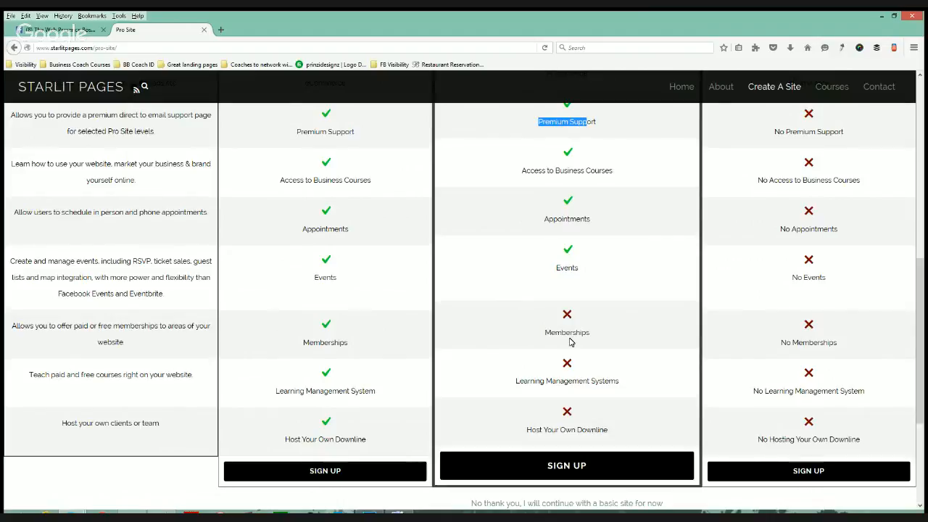
Scroll down the Pro Site plan table to the 'No thank you' basic-site option.
scroll(570, 340, down, 1)
scroll(570, 340, down, 1)
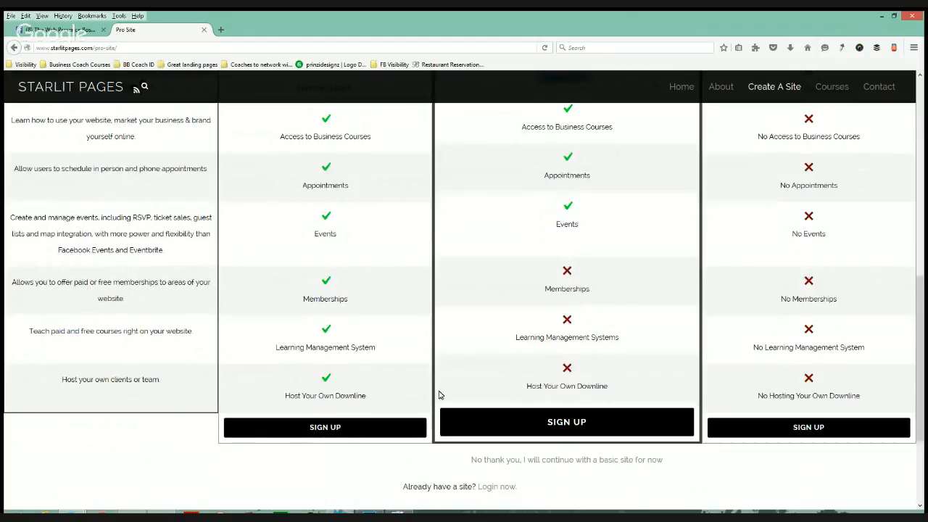
drag(368, 398, 286, 395)
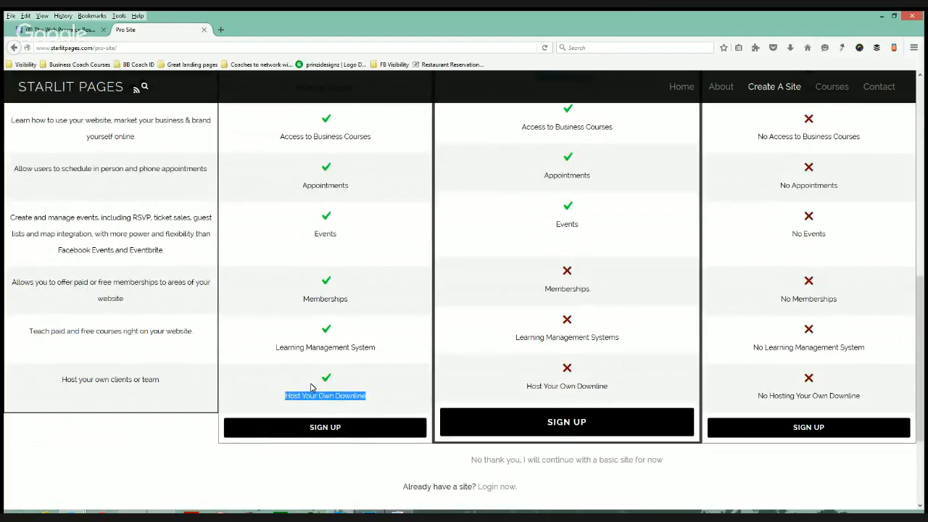
click(352, 390)
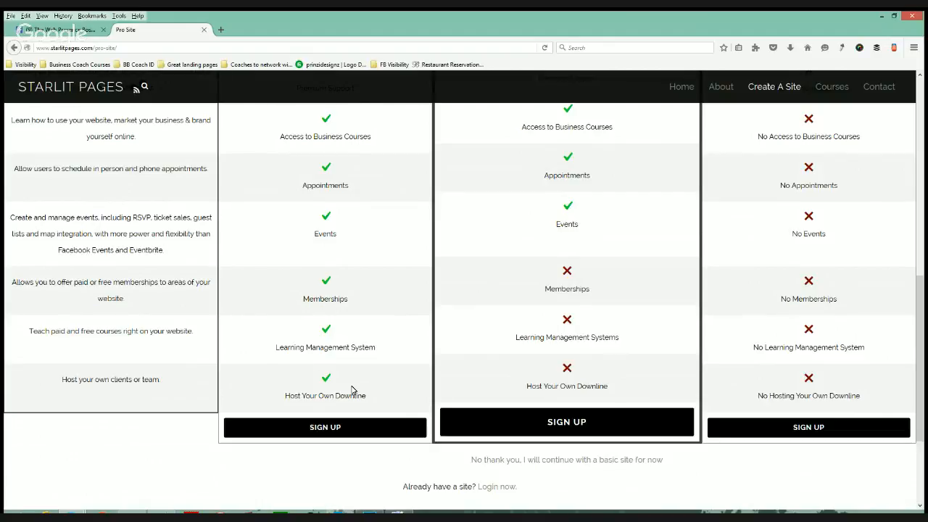
scroll(351, 390, down, 2)
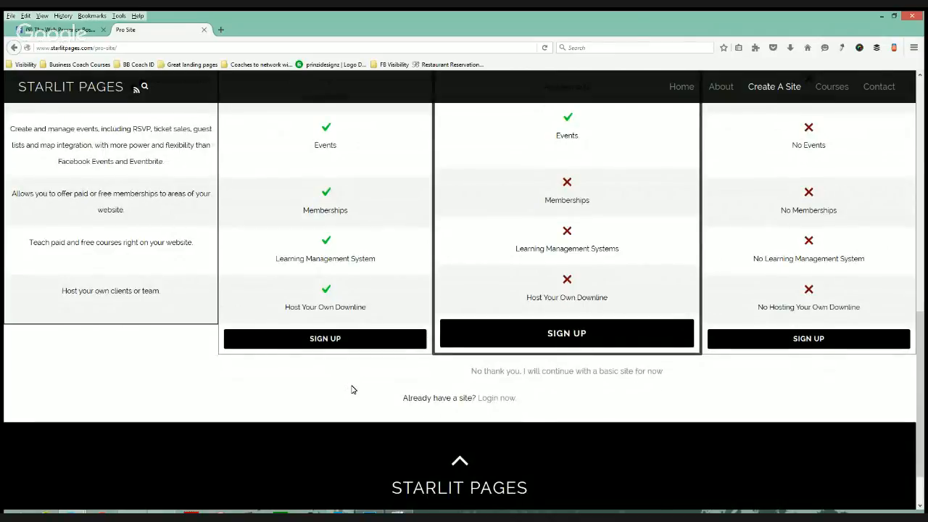
Continue with a basic site and enter username demo and the contact e-mail address.
click(498, 374)
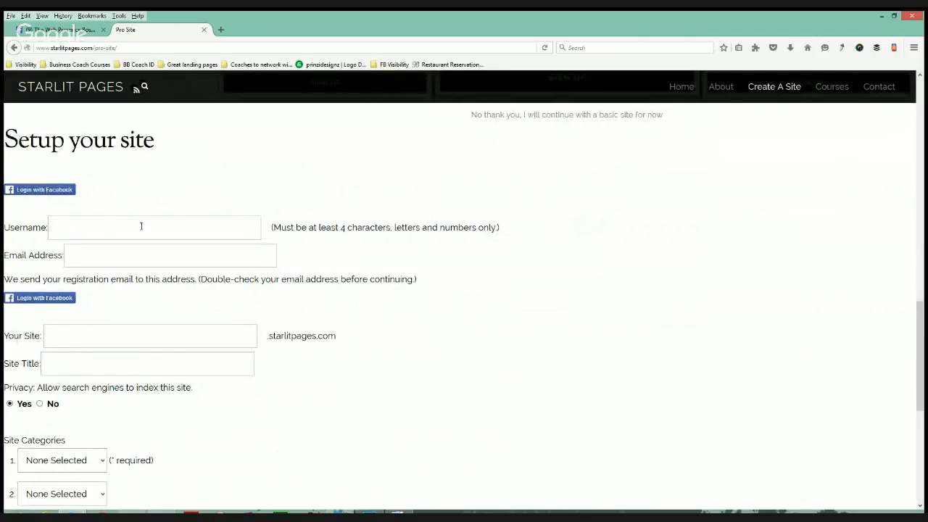
click(142, 229)
text(demo)
key(Tab)
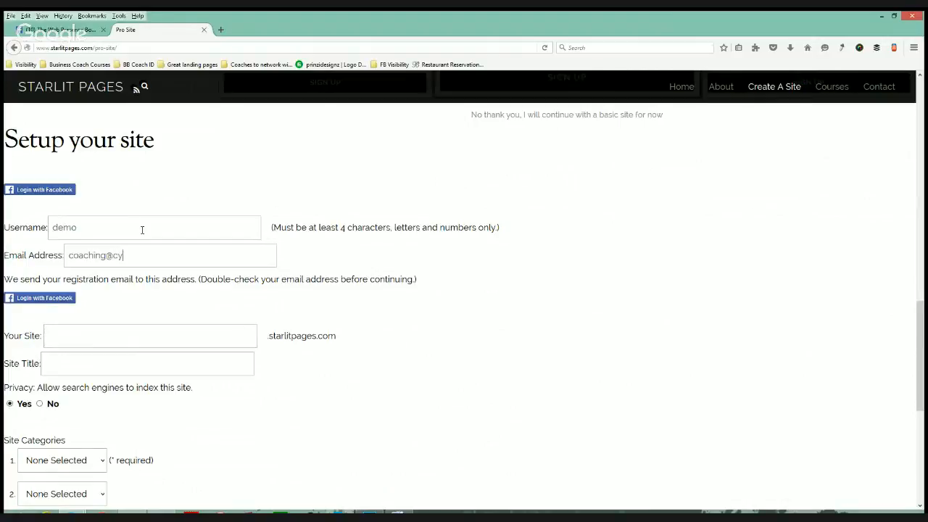
Set the site address to demo and the site title to 'Chunky Monkey to Fit & Funky!'.
click(109, 335)
click(145, 331)
text(demo)
click(138, 368)
text(Chunky)
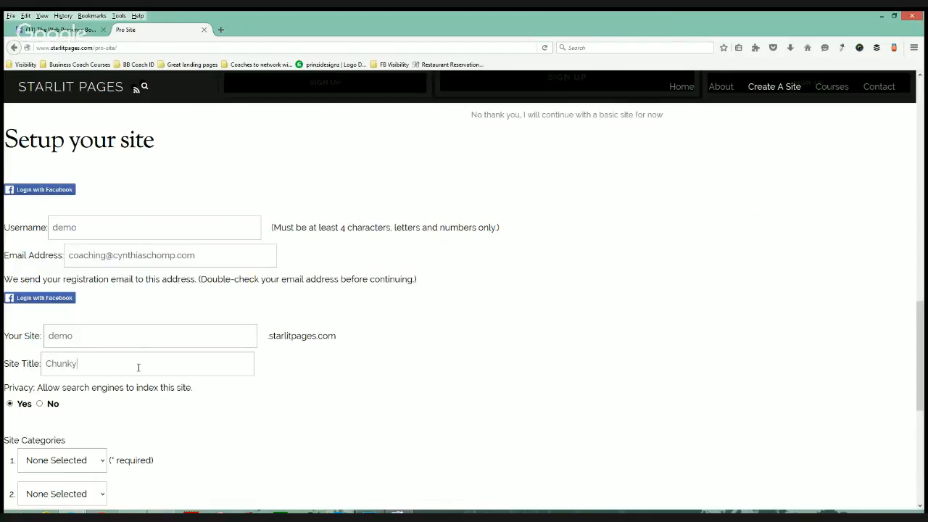
text( Monkey to Fit & Funky!)
scroll(138, 367, down, 3)
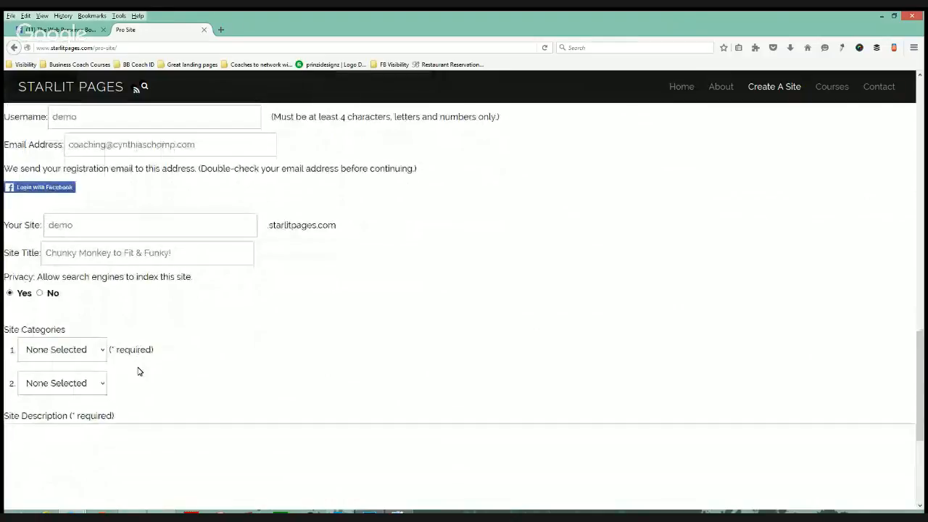
click(94, 354)
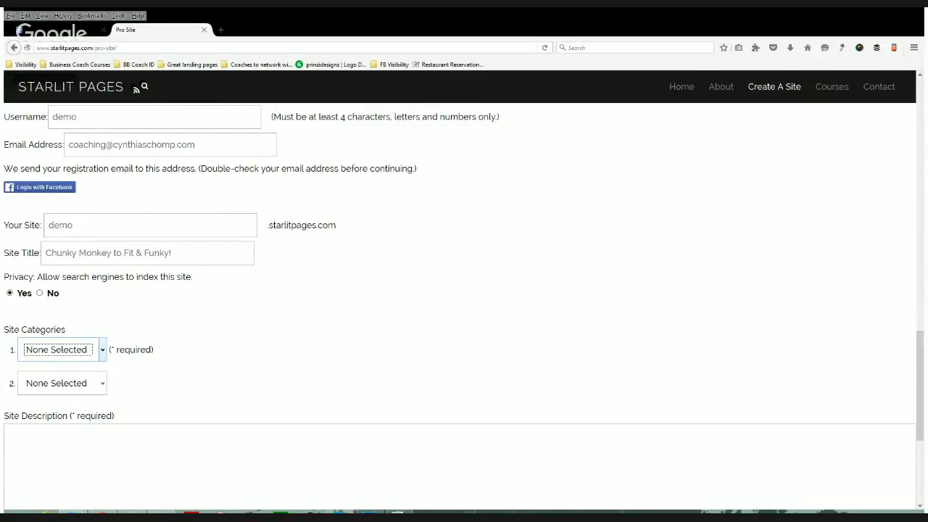
Choose Fitness as the first site category and Food as the second.
click(104, 210)
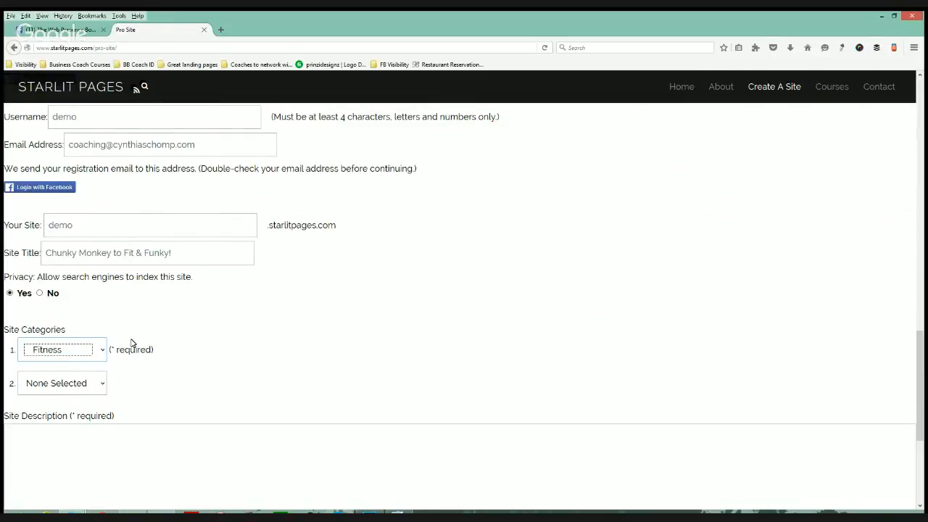
click(97, 393)
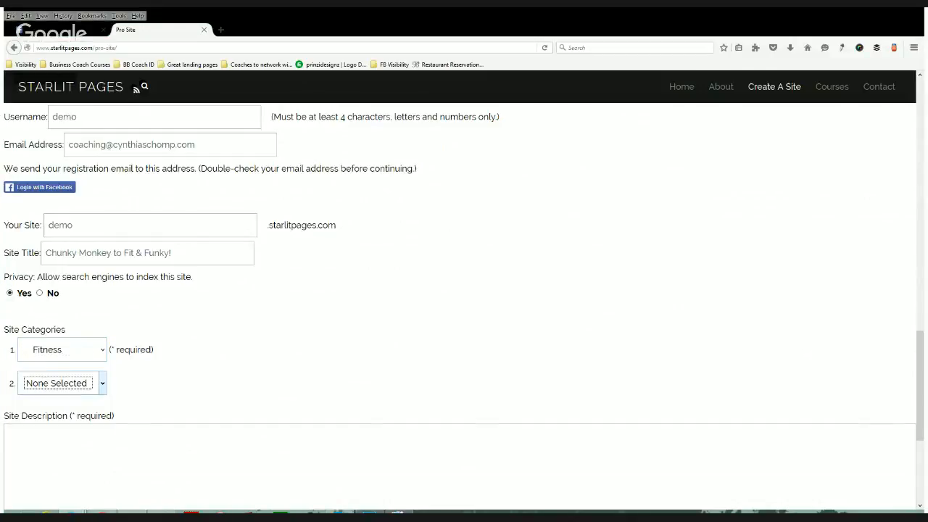
click(121, 293)
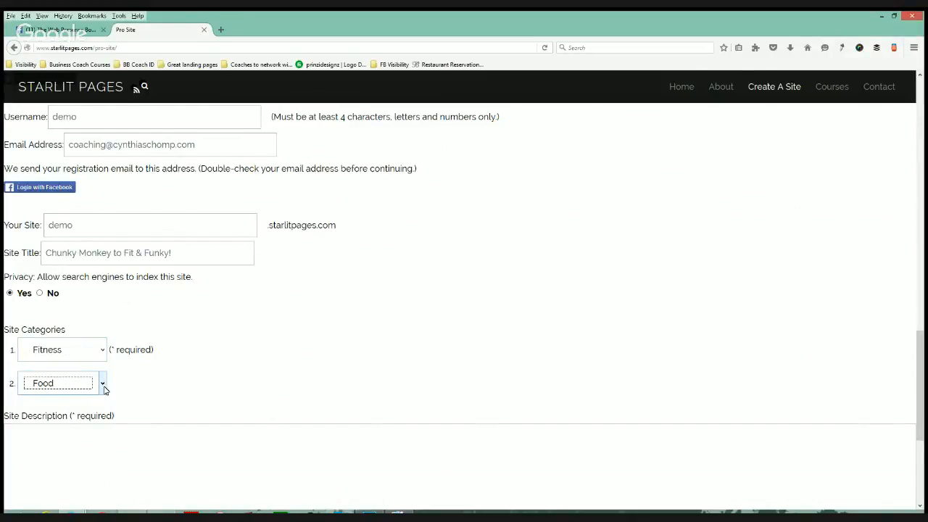
scroll(218, 365, down, 2)
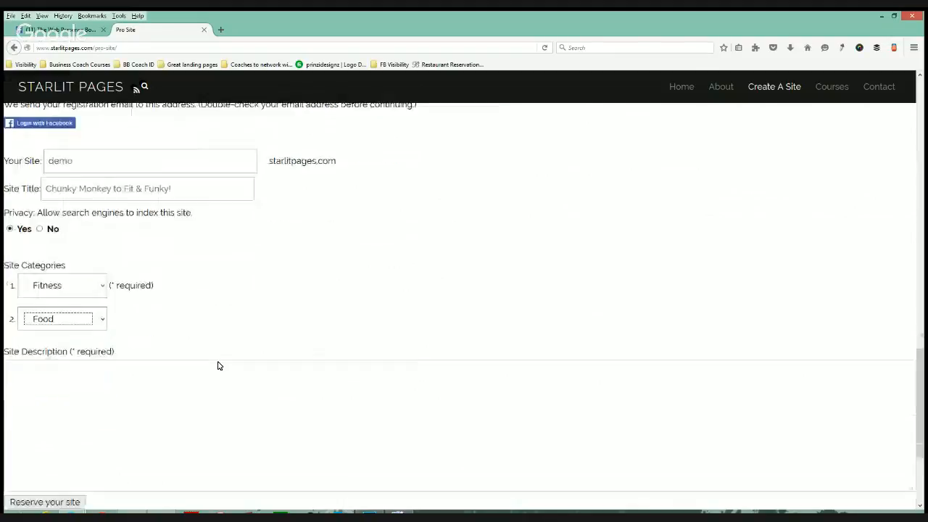
click(138, 369)
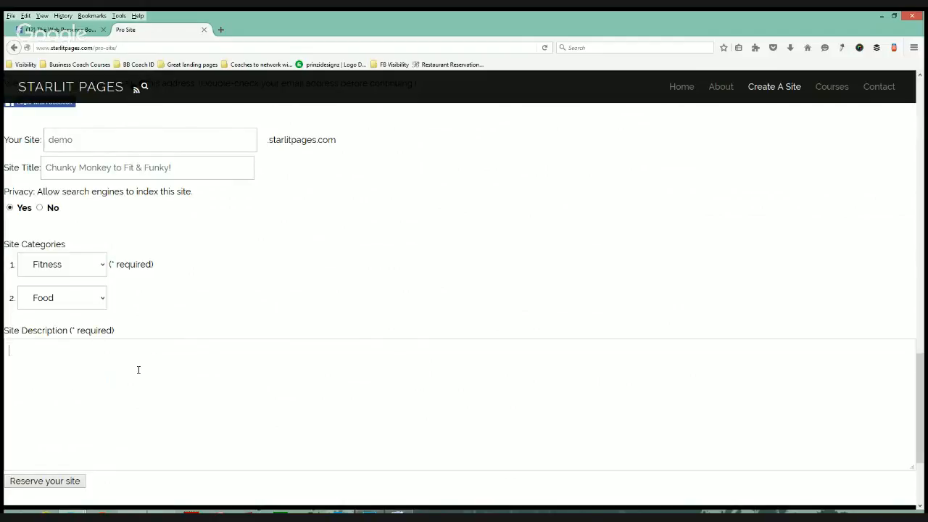
Enter the description 'This site is all about getting healthy.' and submit the reservation.
text(This site is all about getting in)
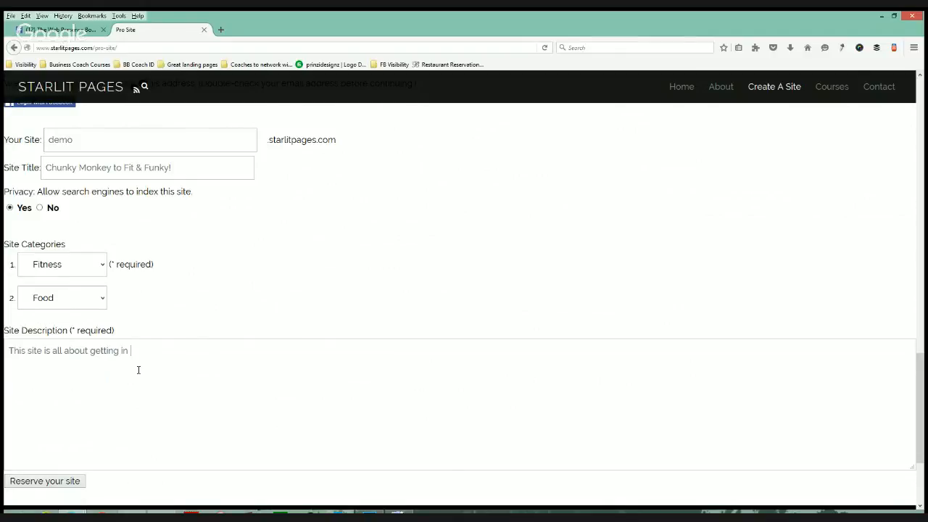
key(BackSpace)
key(BackSpace)
text(healthy.)
scroll(139, 370, down, 2)
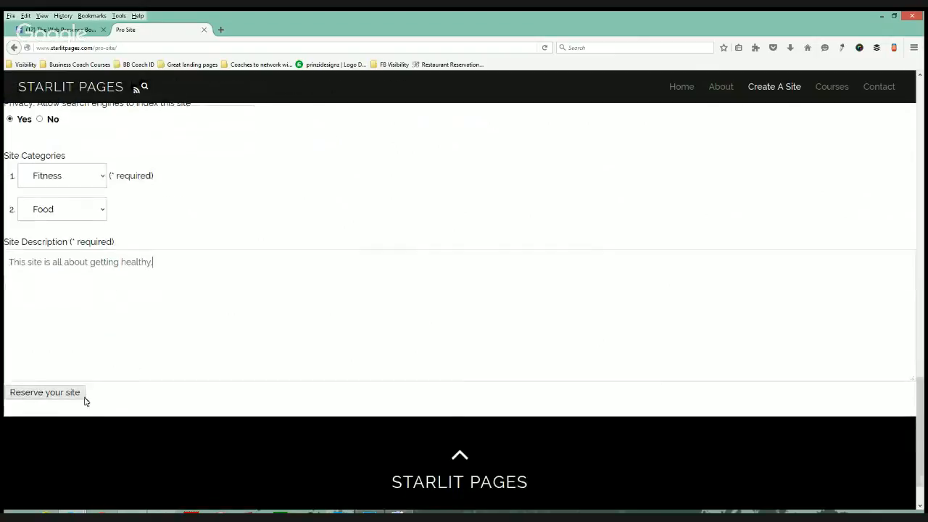
click(70, 396)
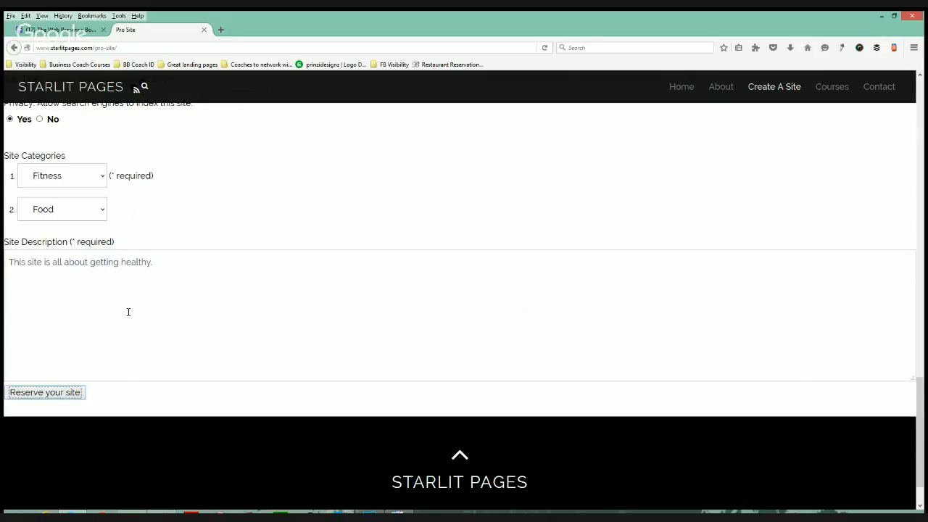
Review the setup form and try Login with Facebook, then close its window.
scroll(128, 312, up, 5)
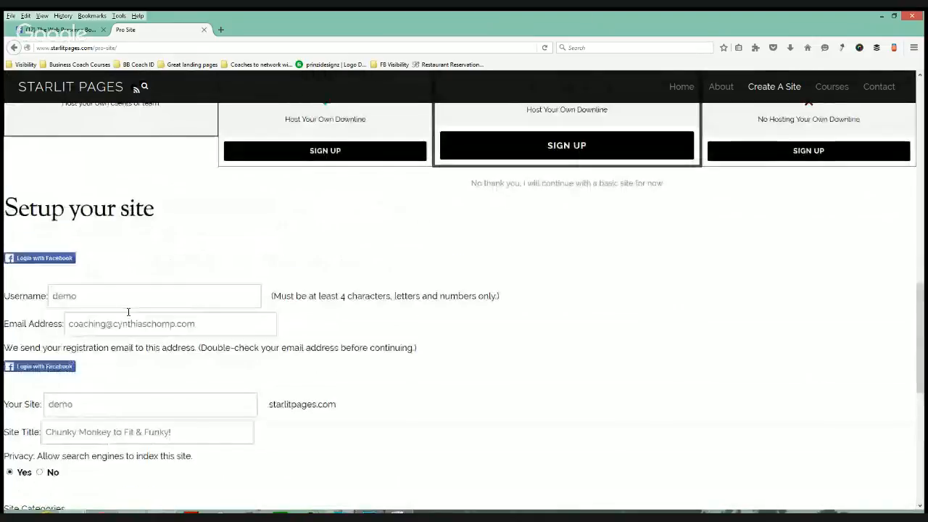
scroll(128, 312, down, 2)
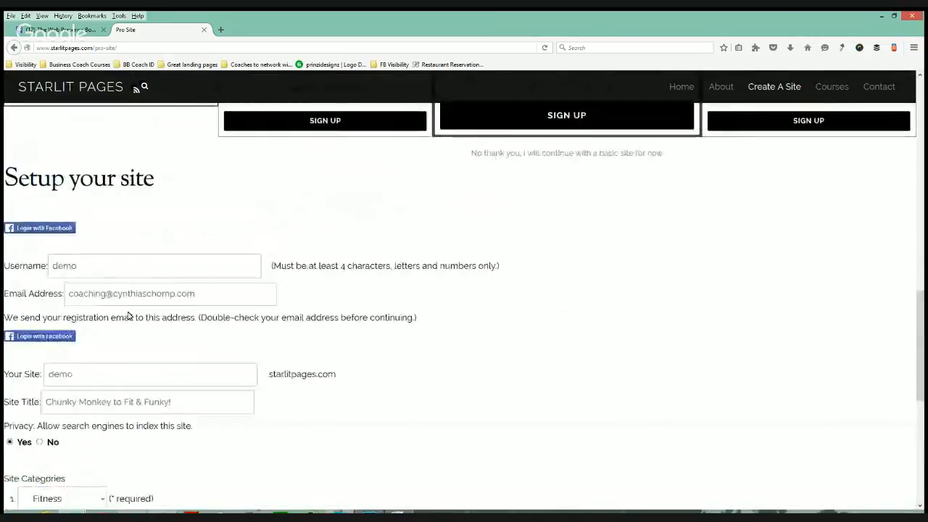
scroll(128, 316, down, 2)
scroll(129, 312, up, 4)
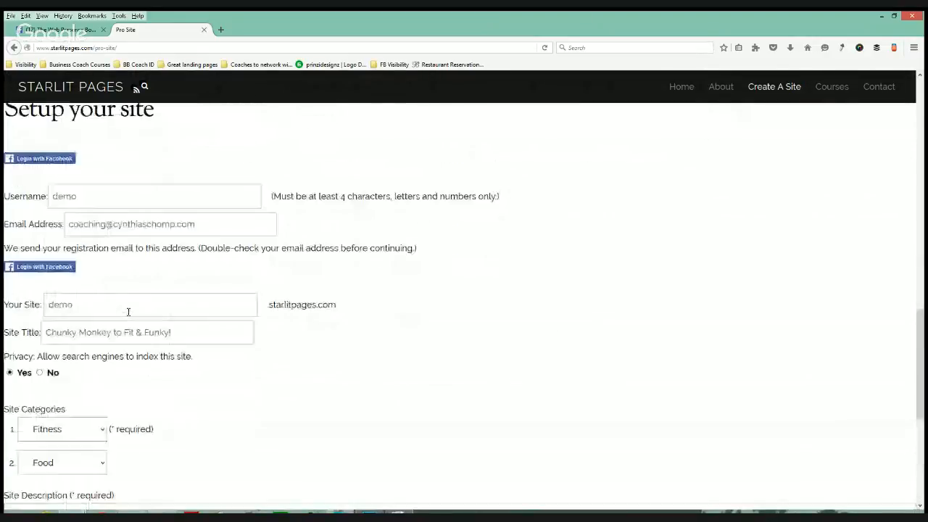
click(54, 325)
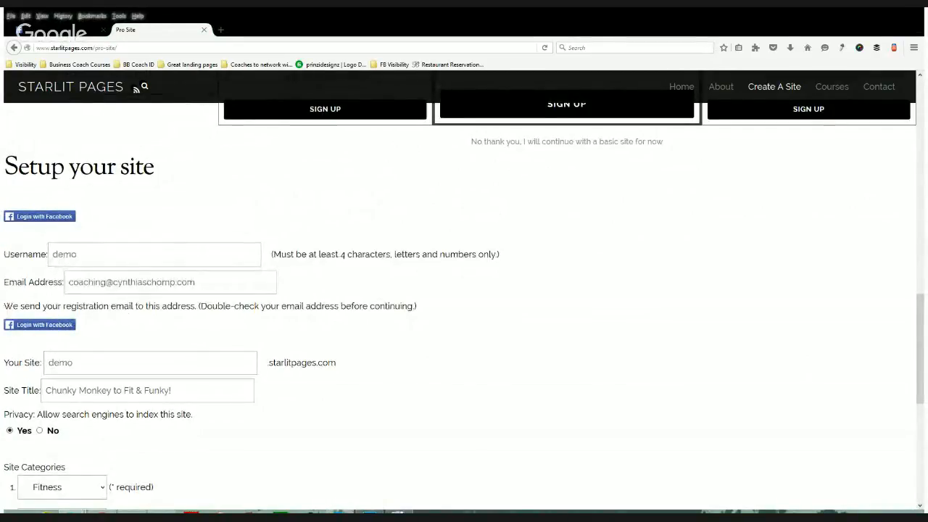
click(621, 175)
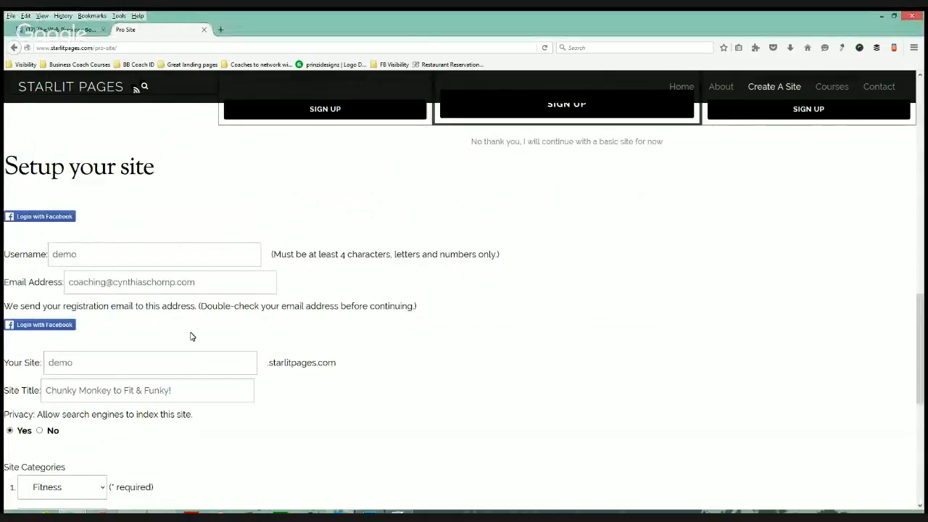
Resubmit the form, which reports 'Sorry, that site already exists!' for demo.
scroll(191, 336, down, 3)
scroll(191, 335, down, 3)
scroll(191, 332, up, 6)
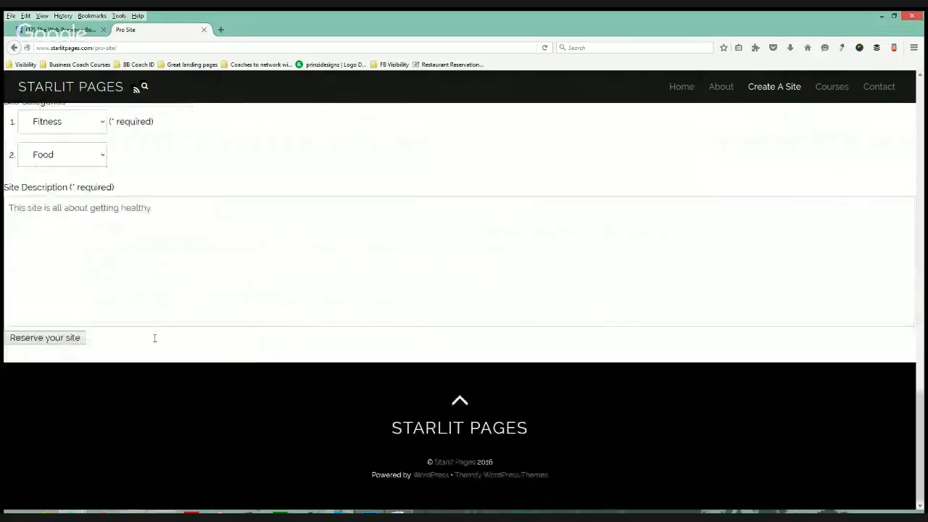
scroll(154, 338, down, 6)
click(78, 339)
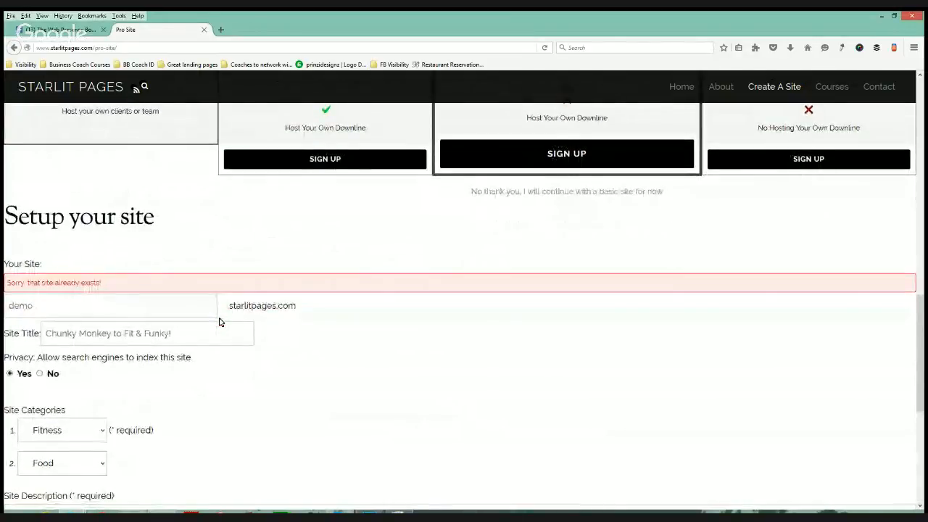
Leave the site address as demo and open a new blank browser tab.
click(189, 319)
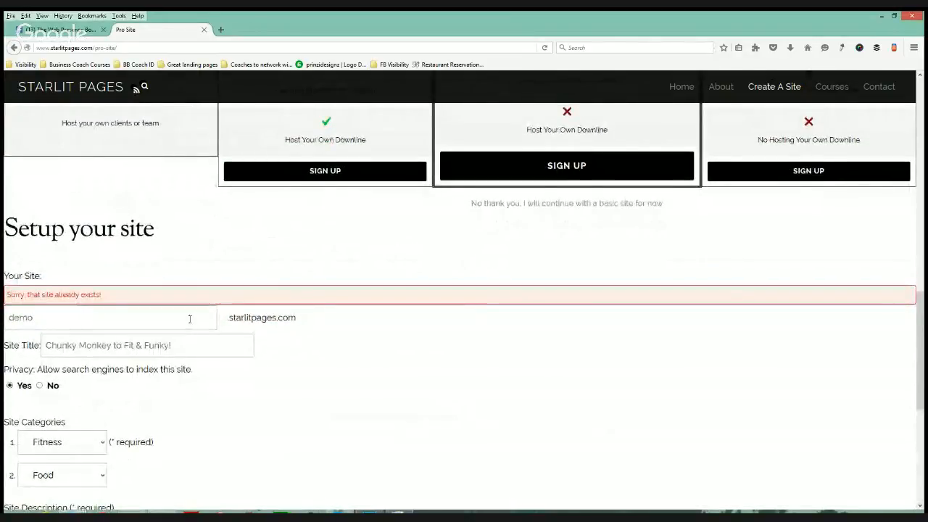
text(on)
key(BackSpace)
key(BackSpace)
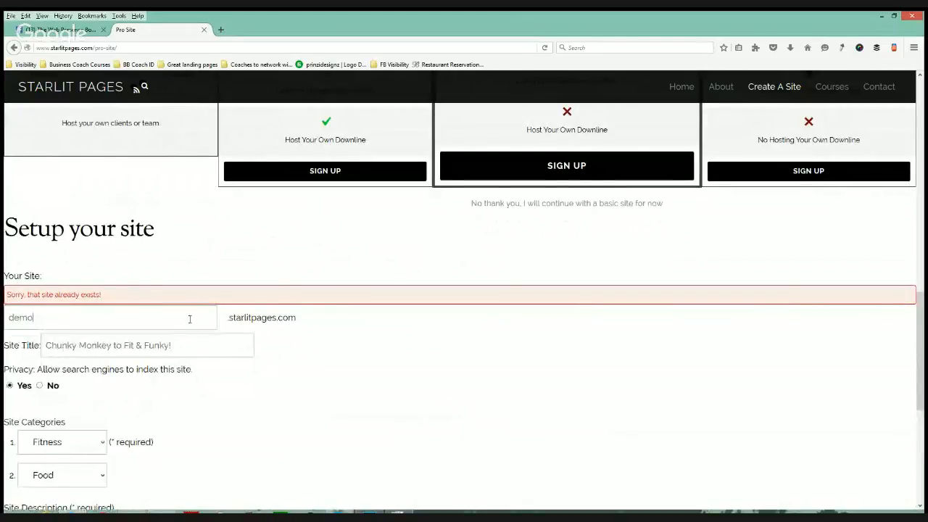
click(655, 259)
click(229, 31)
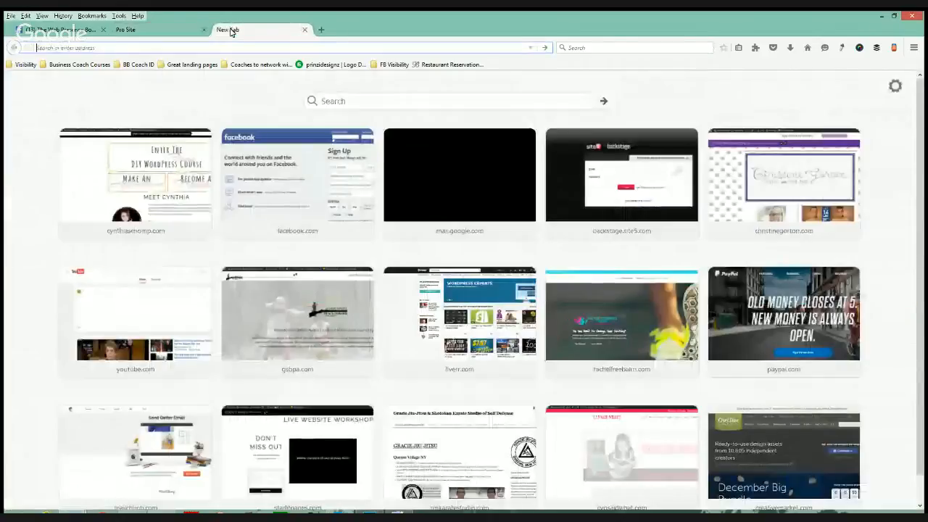
Log in to the backstage.site5.com hosting account and choose the site's domain in SiteAdmin.
text(backstage.site5.com/)
key(Return)
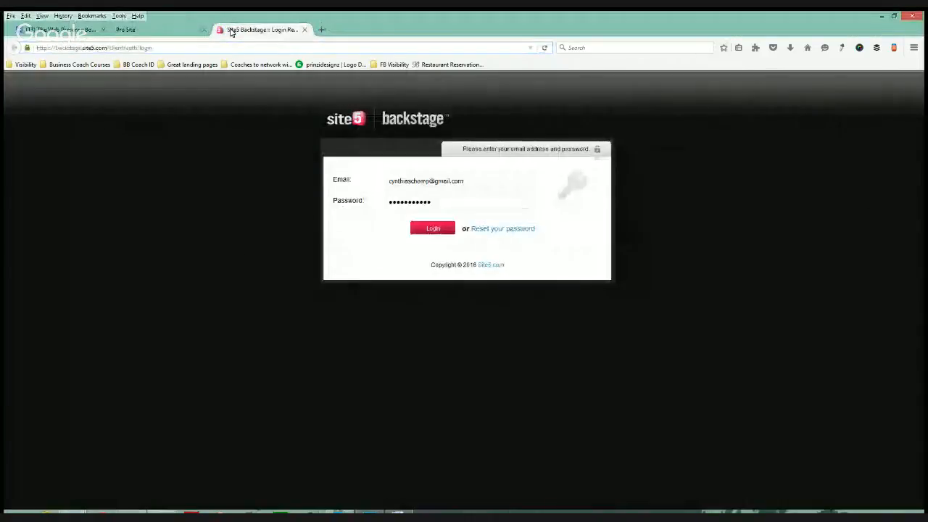
click(433, 231)
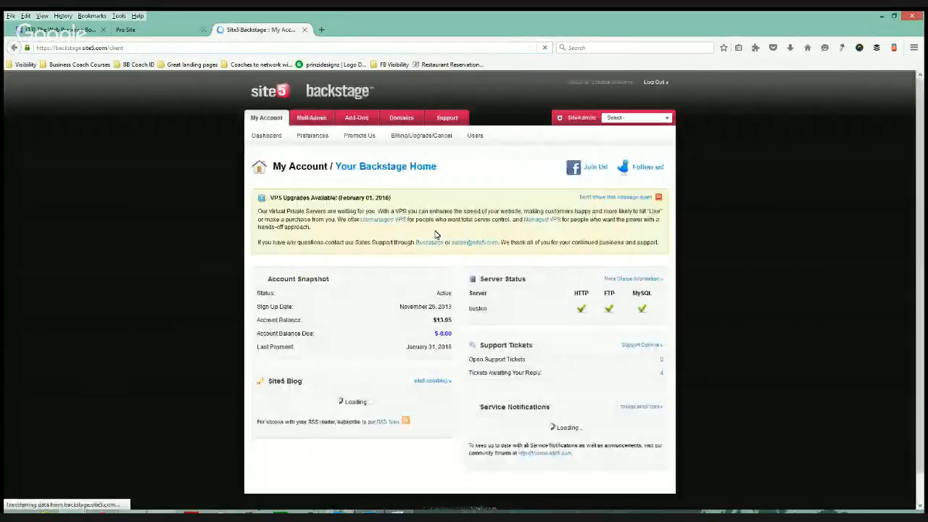
click(636, 117)
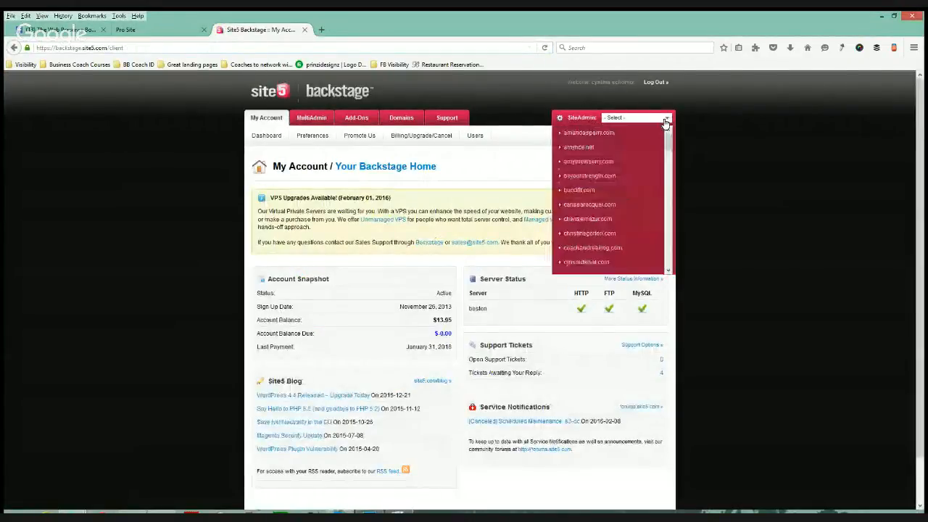
scroll(620, 240, down, 2)
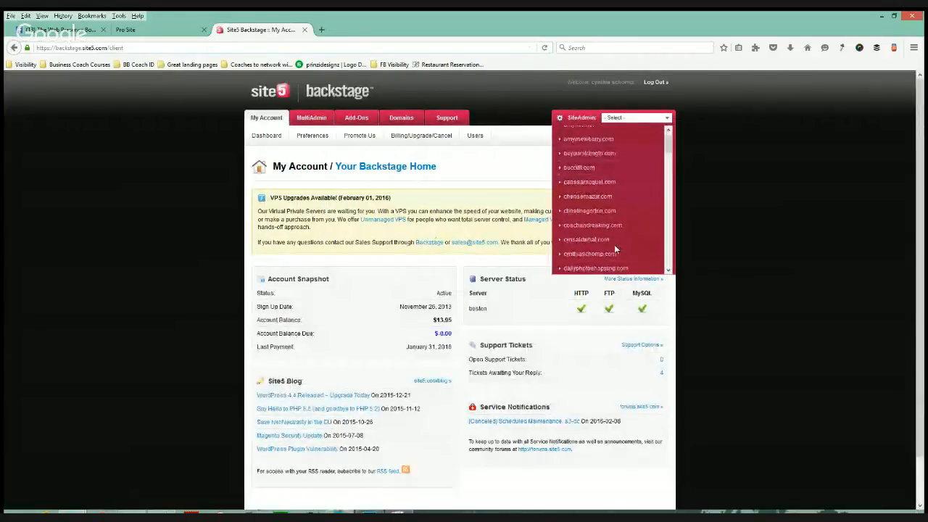
click(614, 244)
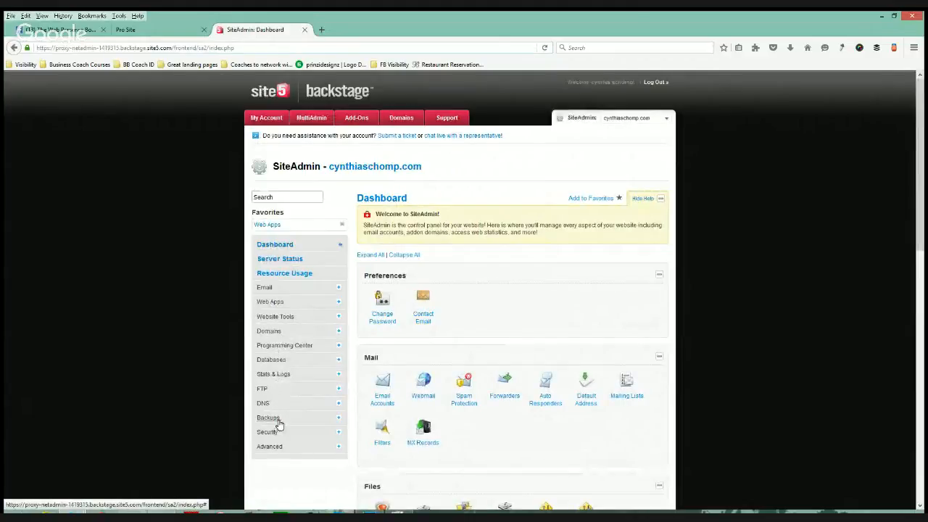
Open Email > Webmail and sign in with the coaching mailbox's address and password.
click(266, 290)
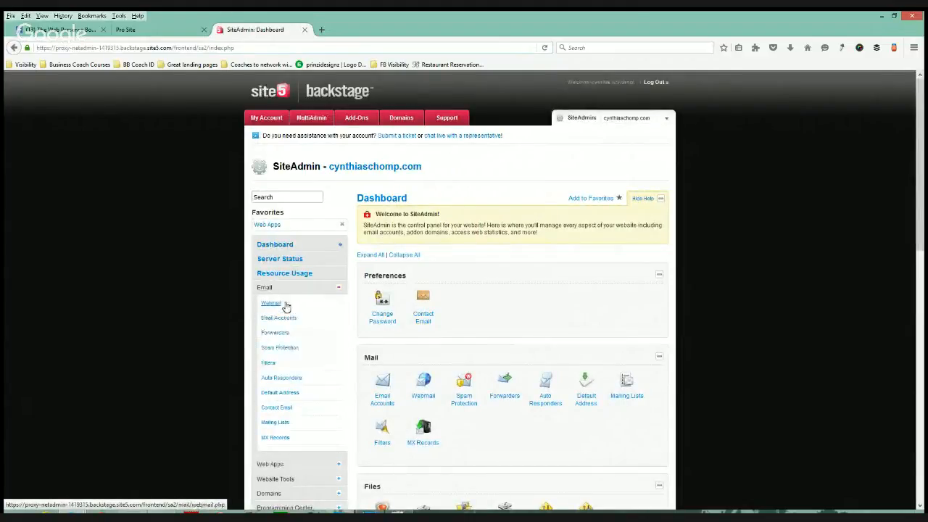
click(289, 305)
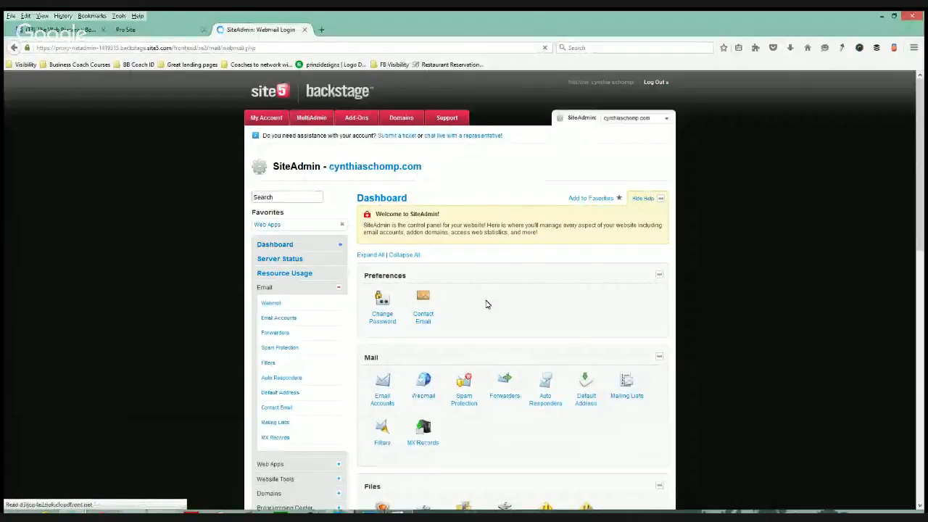
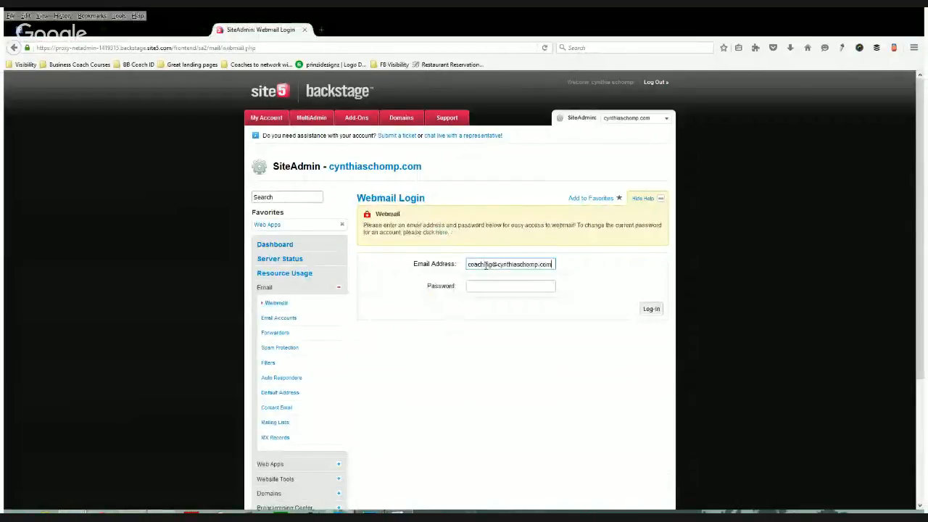
key(Tab)
text(•••••••••)
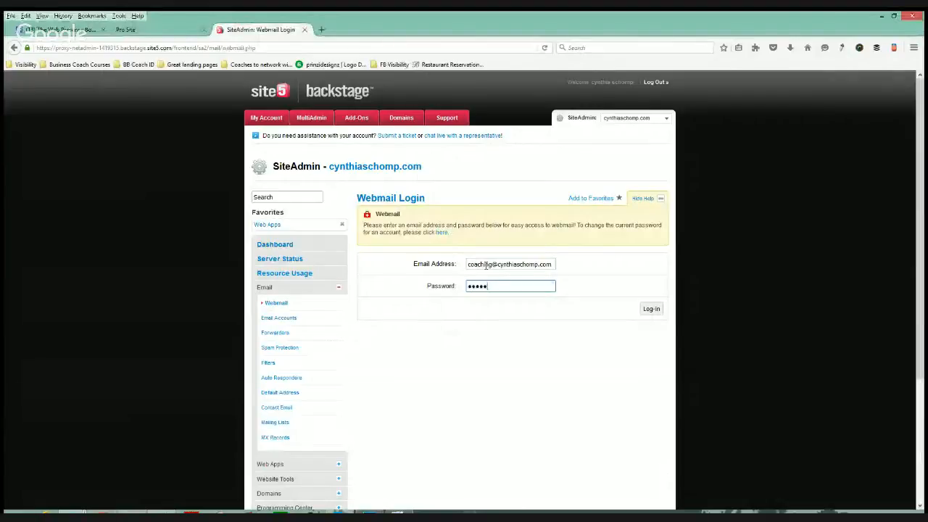
key(Return)
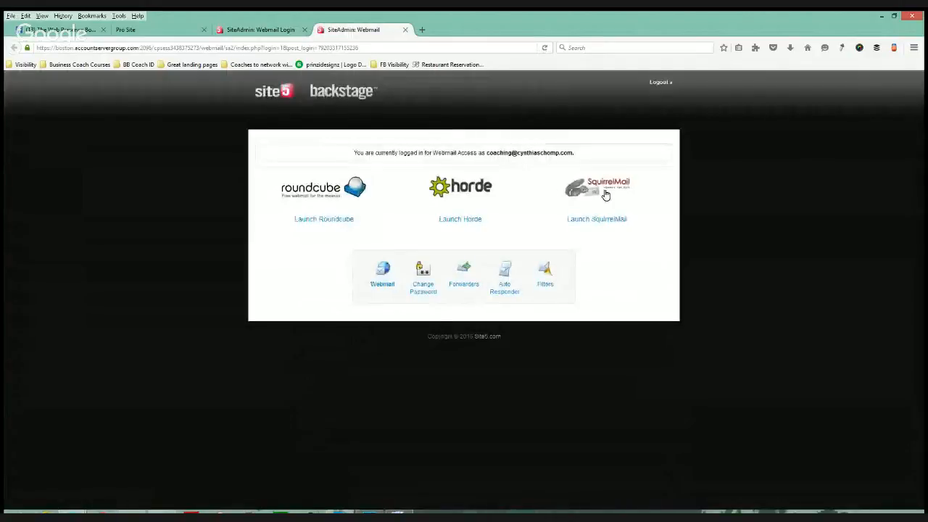
In SquirrelMail, open the New Starlit Pages Site email, copy its password and follow the wp-login link.
click(599, 223)
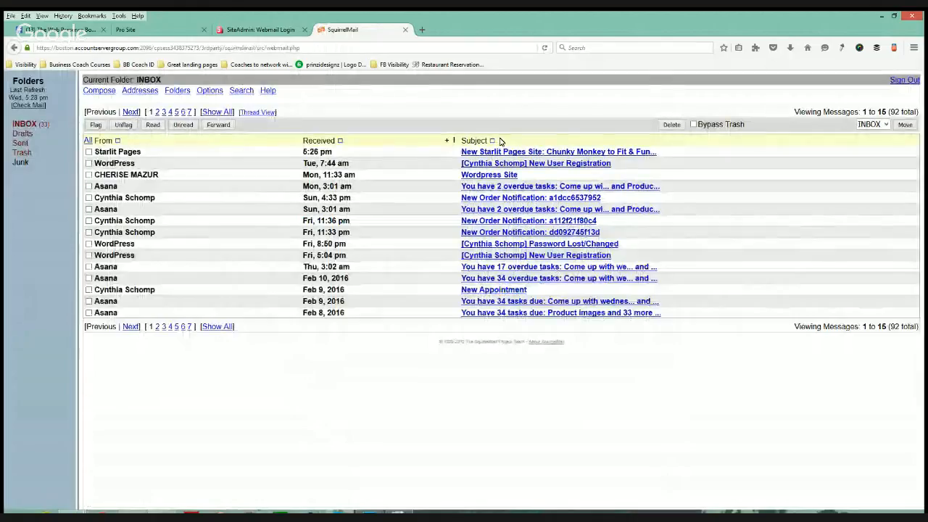
click(531, 152)
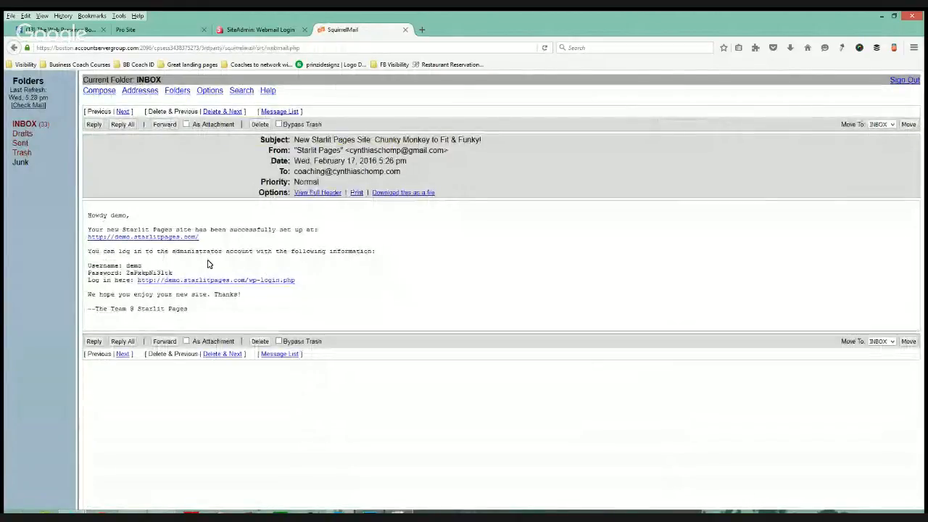
drag(174, 272, 127, 273)
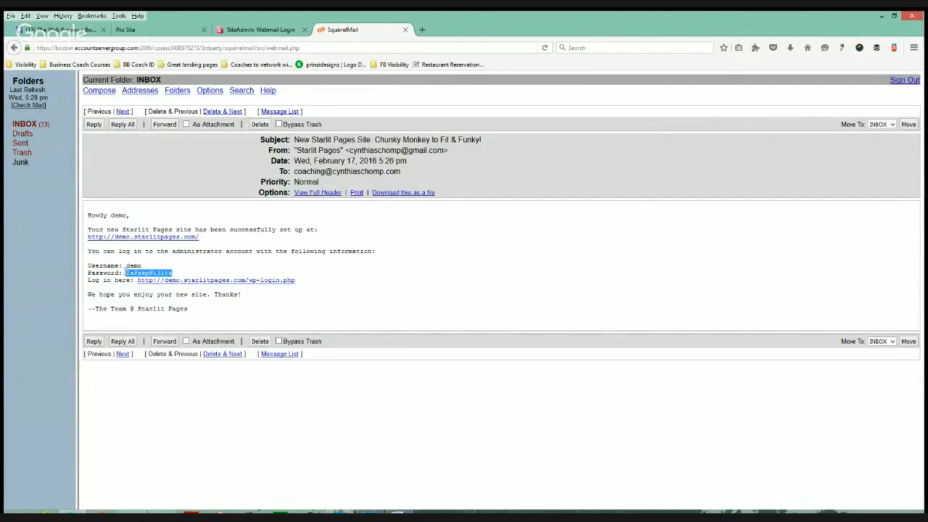
click(206, 283)
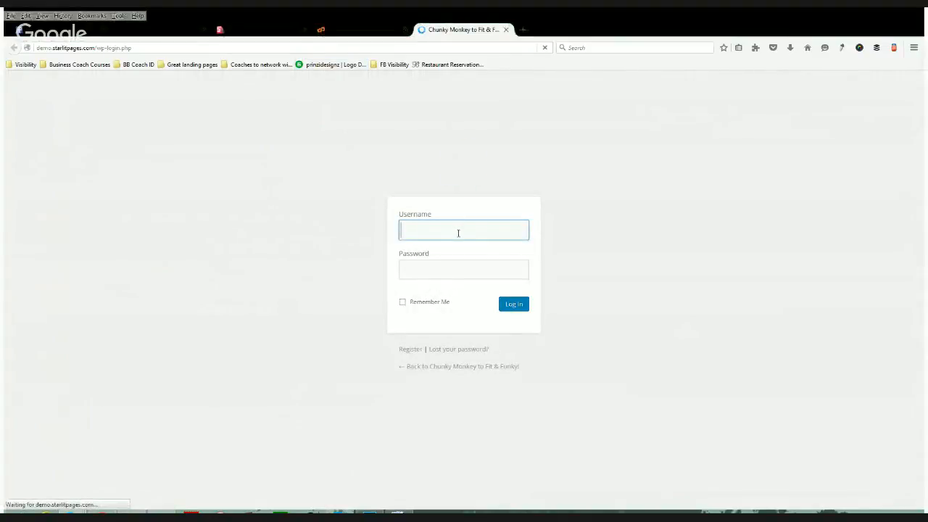
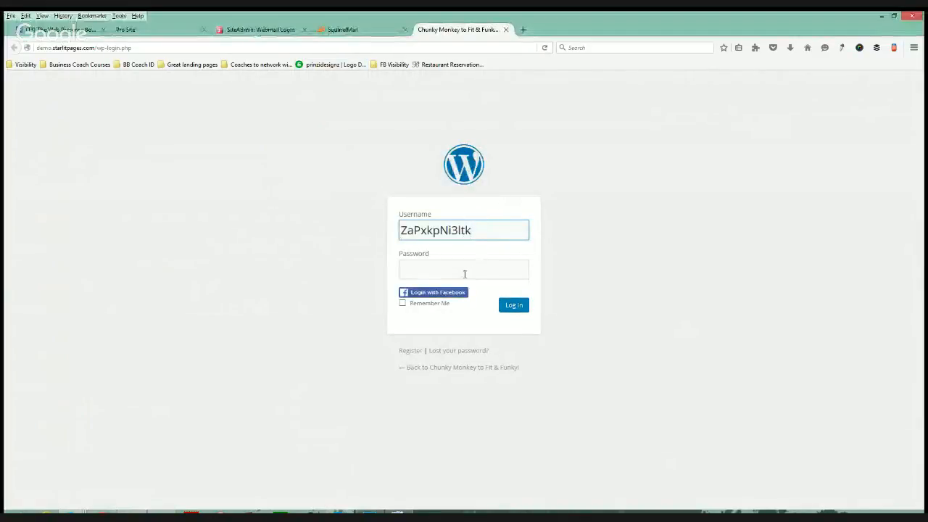
Log in to the demo site as user demo with the copied password.
key(ctrl+a)
key(BackSpace)
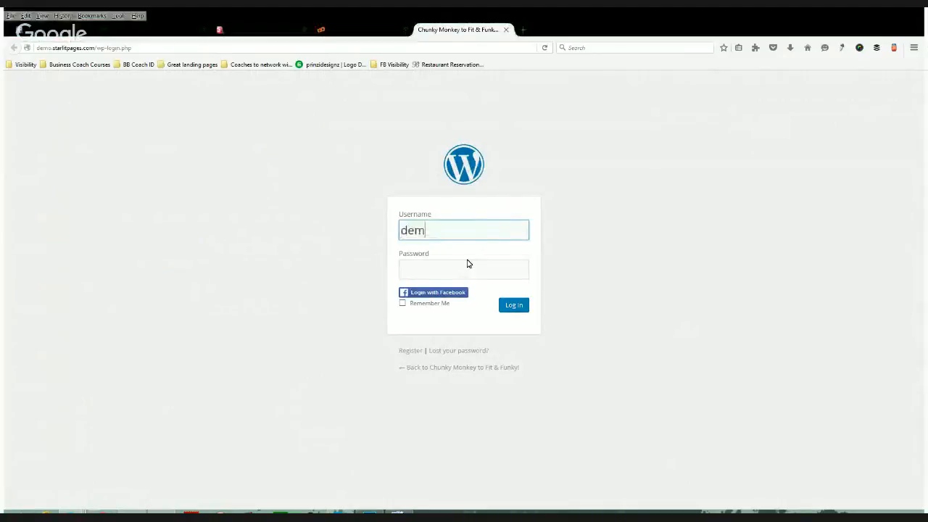
key(Tab)
key(ctrl+v)
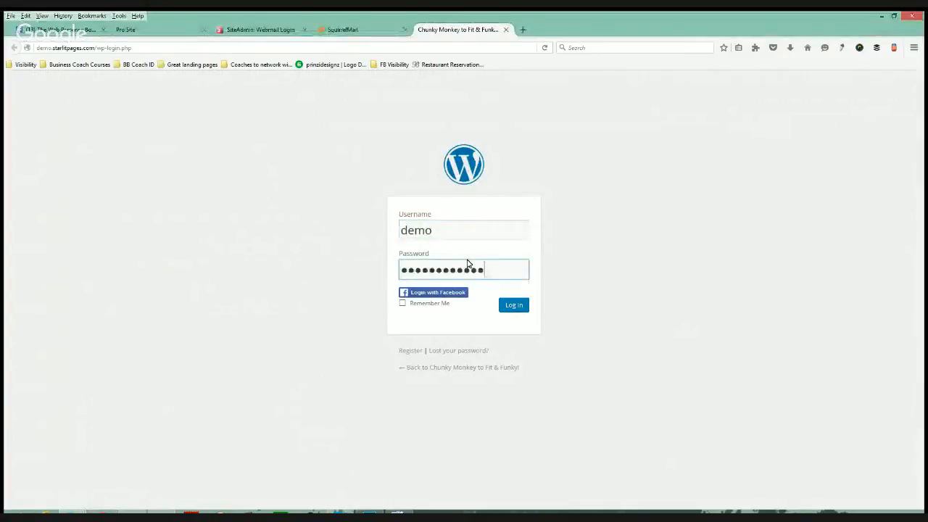
click(511, 308)
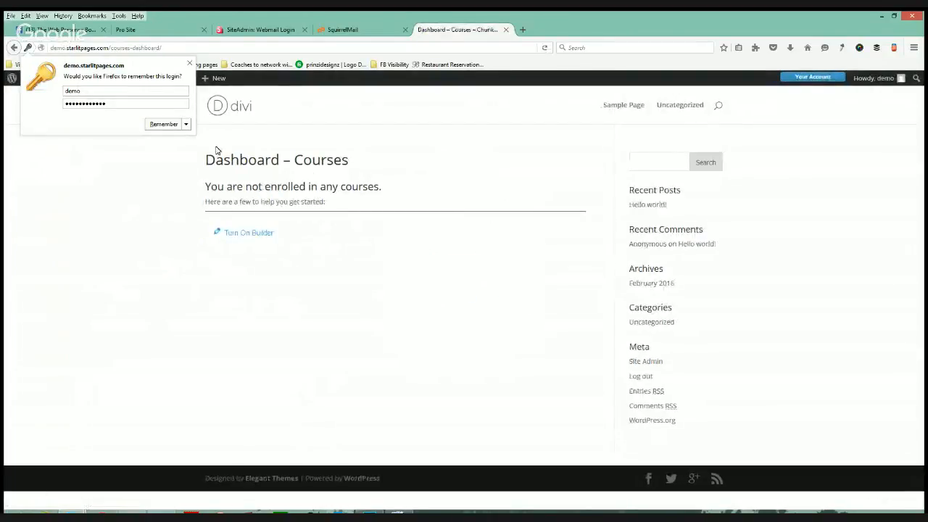
Dismiss the remember-login prompt and show the Chunky Monkey to Fit & Funky! entry's submenu under My Sites.
click(190, 63)
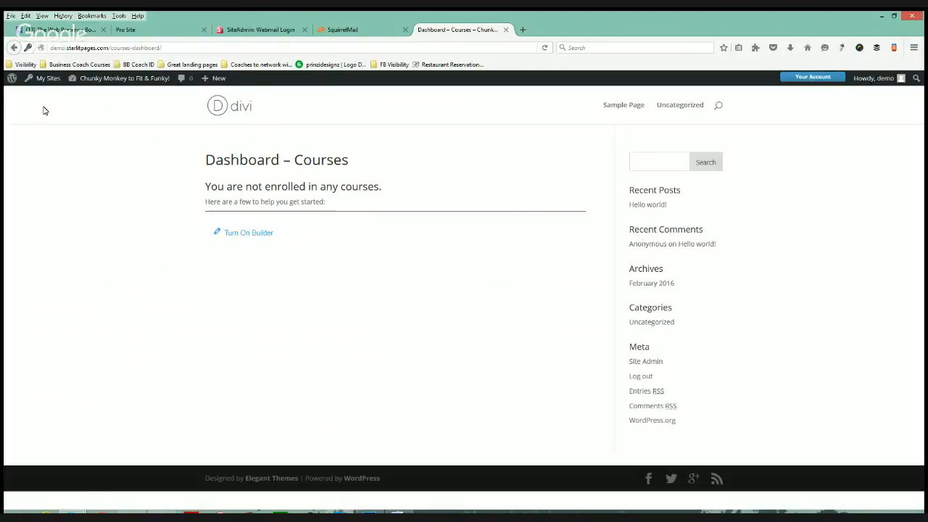
mouse_move(36, 86)
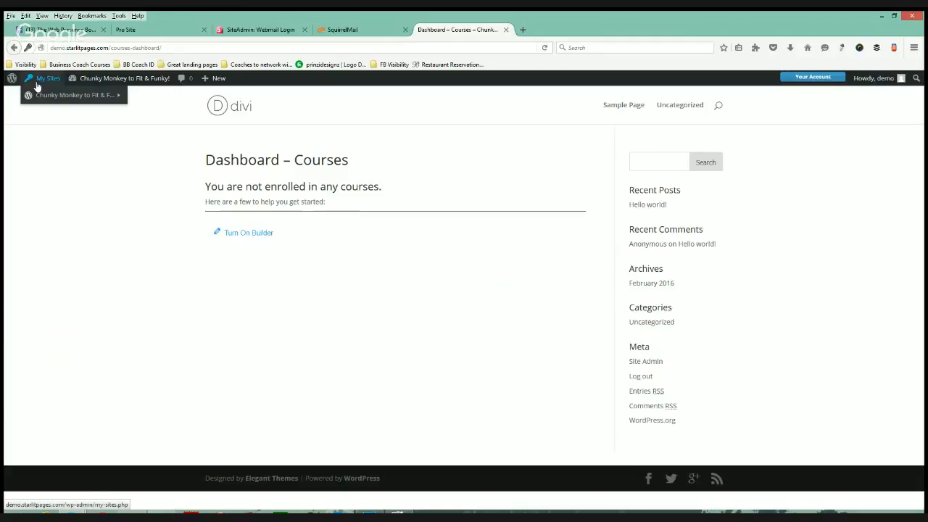
mouse_move(52, 99)
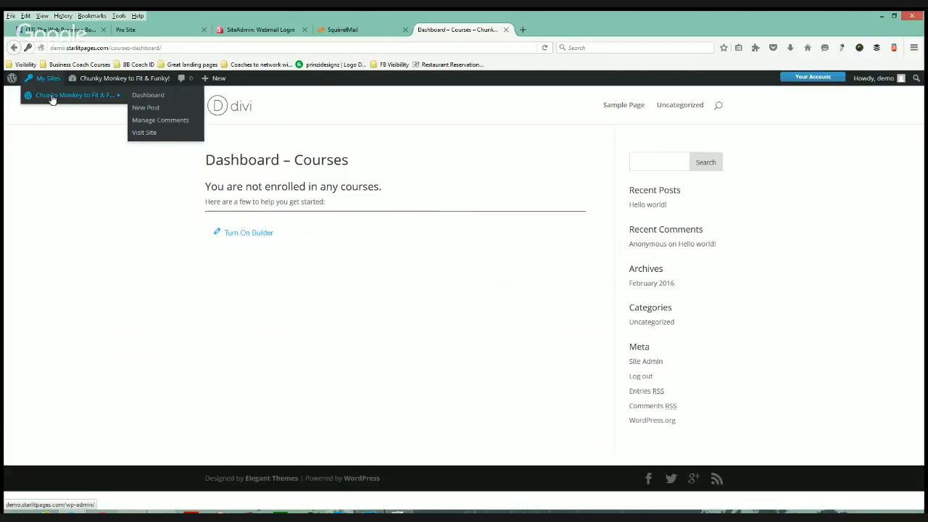
Start a new post titled 'This is my first post!'.
click(151, 115)
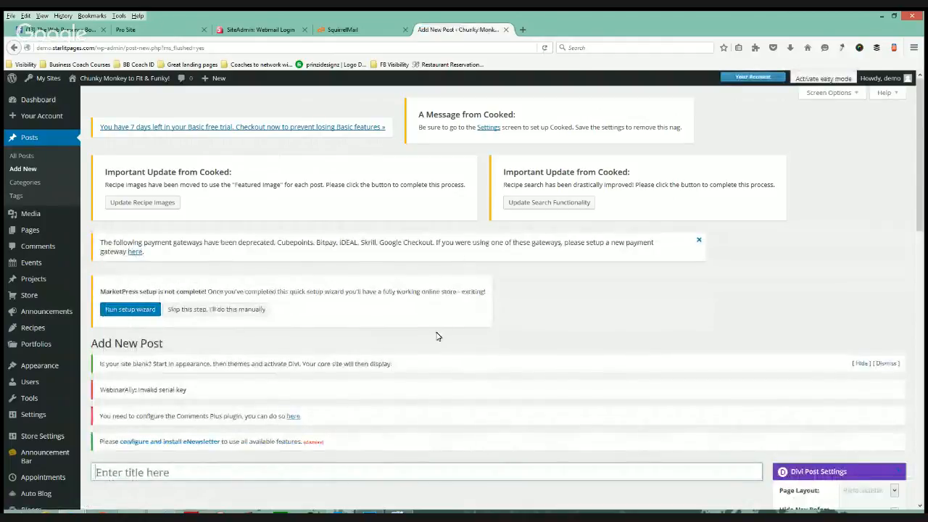
scroll(368, 314, down, 5)
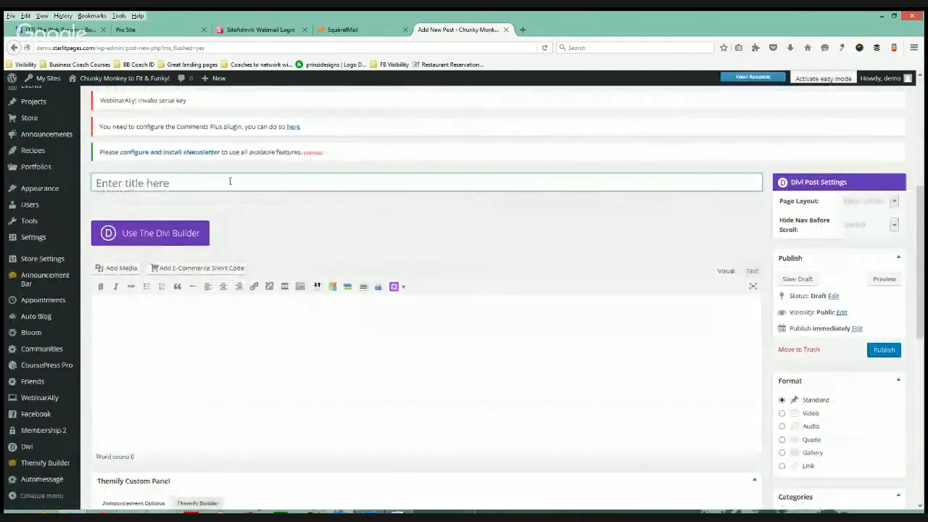
text(Th)
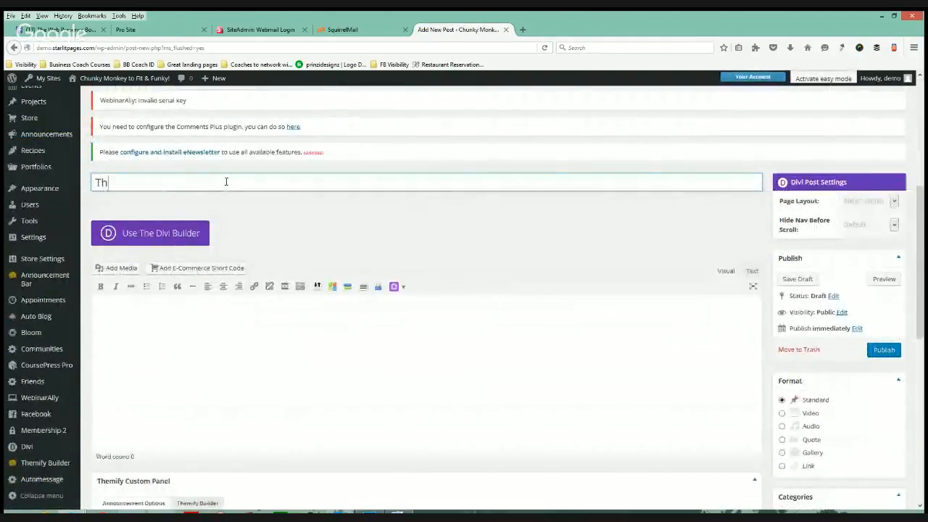
text(is is my first post!)
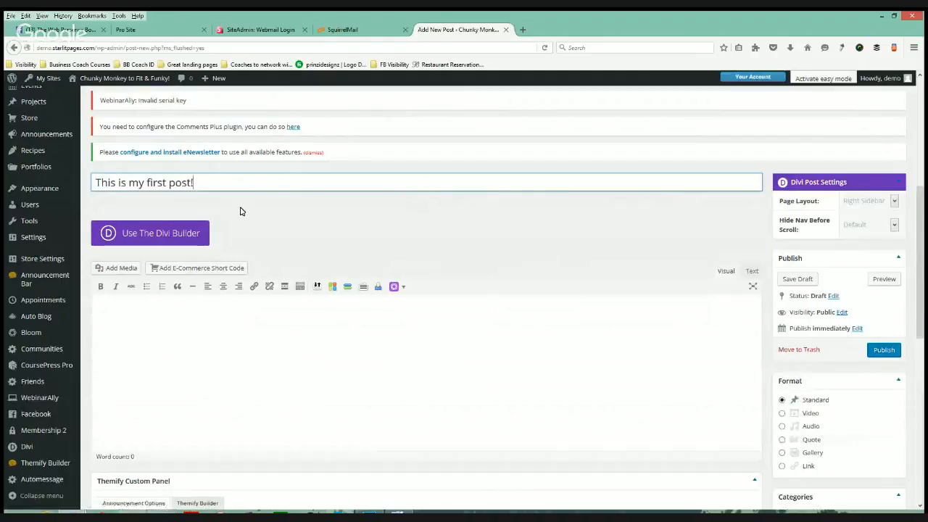
Switch the post to the Divi Builder and look over the editor.
click(172, 236)
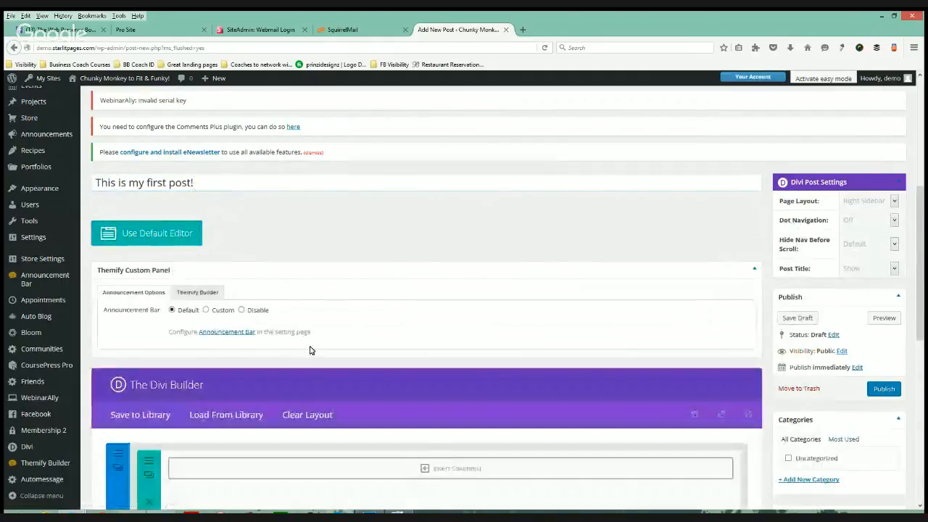
scroll(310, 350, down, 5)
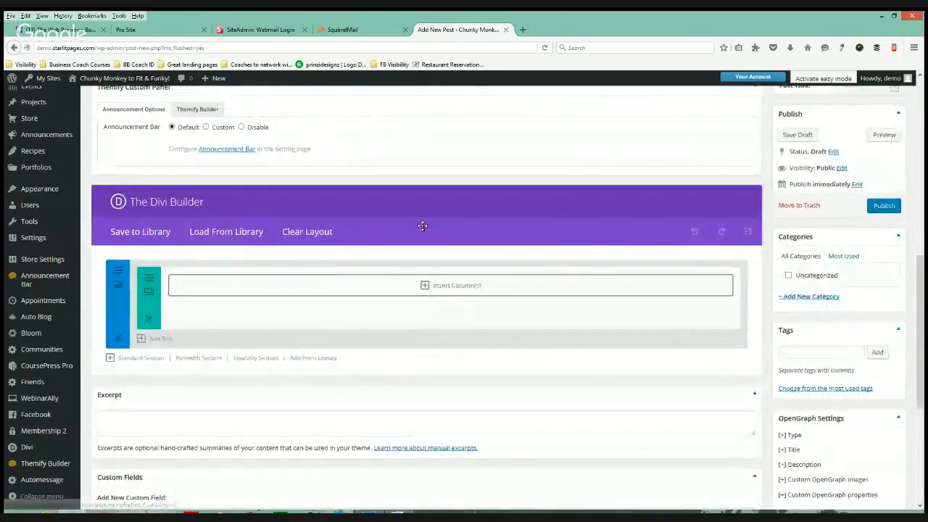
scroll(423, 226, up, 4)
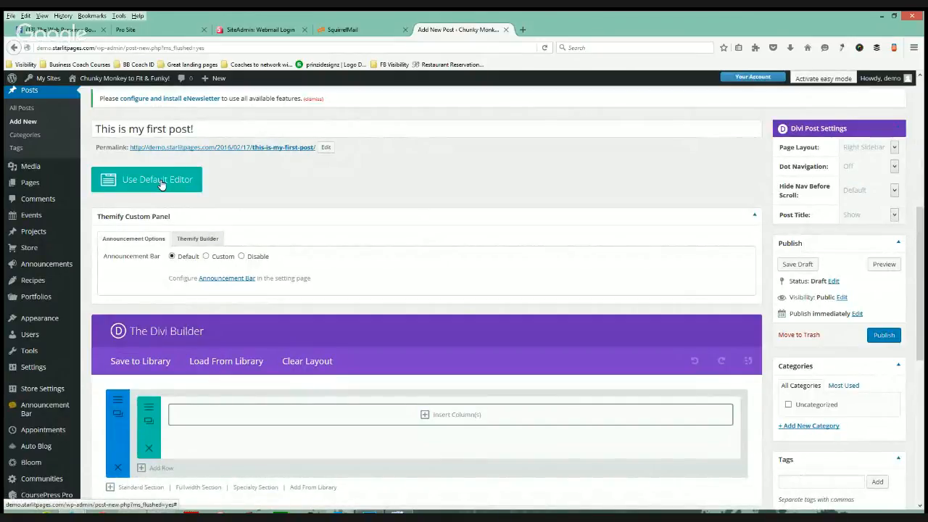
scroll(345, 252, down, 3)
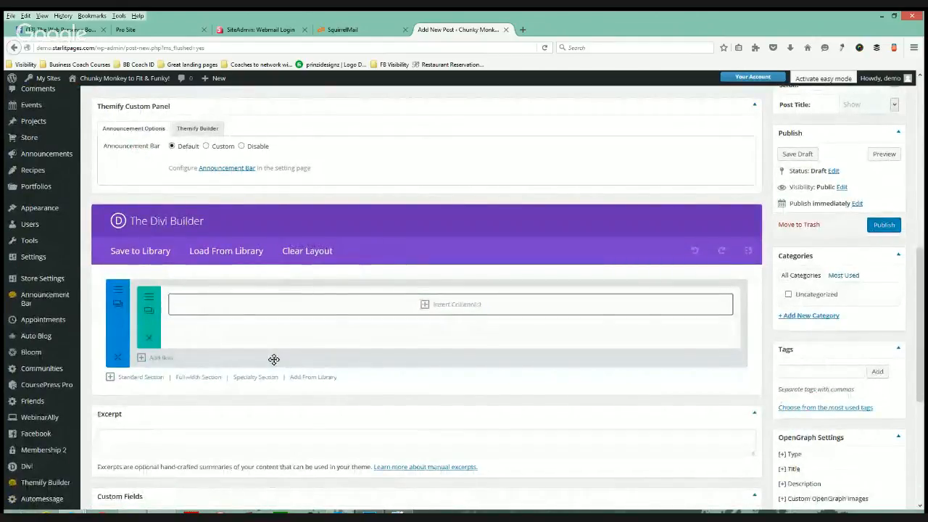
scroll(273, 359, up, 3)
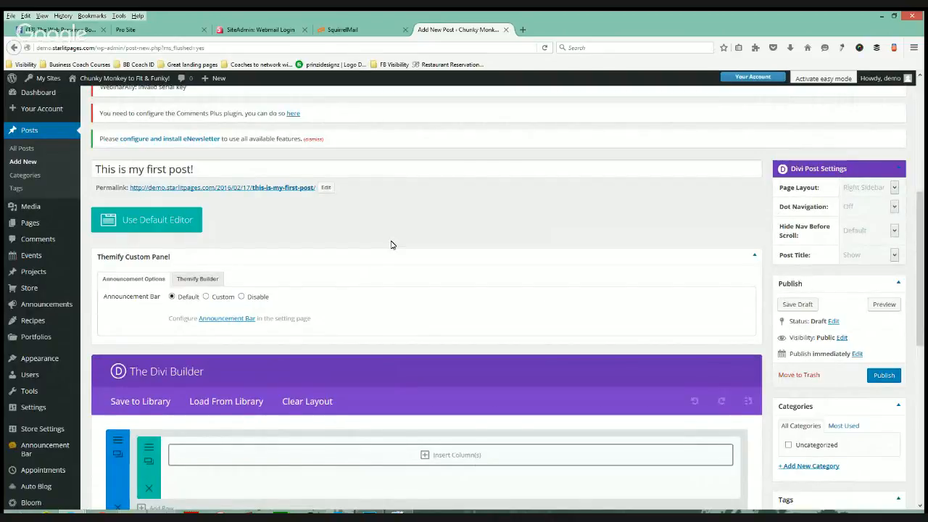
scroll(391, 244, down, 2)
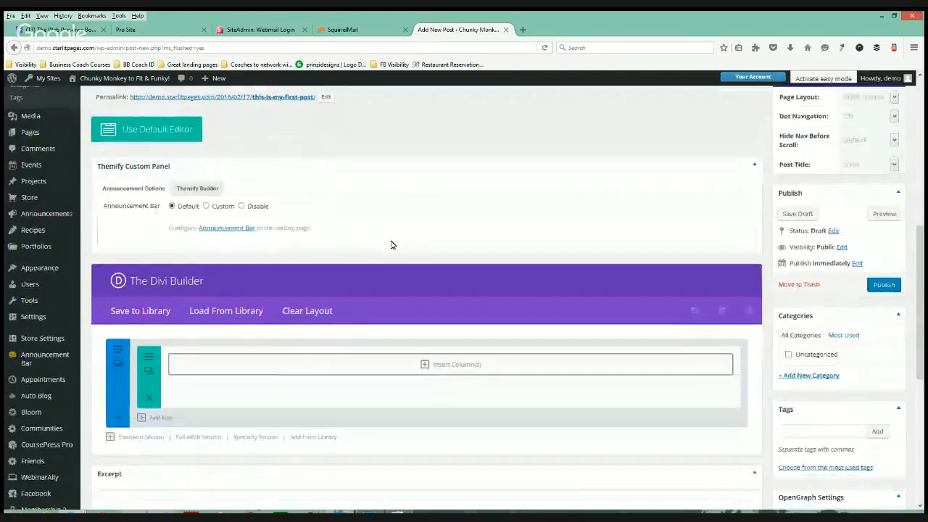
Inspect the Themify Builder modules, collapse the Themify Custom Panel, and bring up the row's column layouts.
click(198, 187)
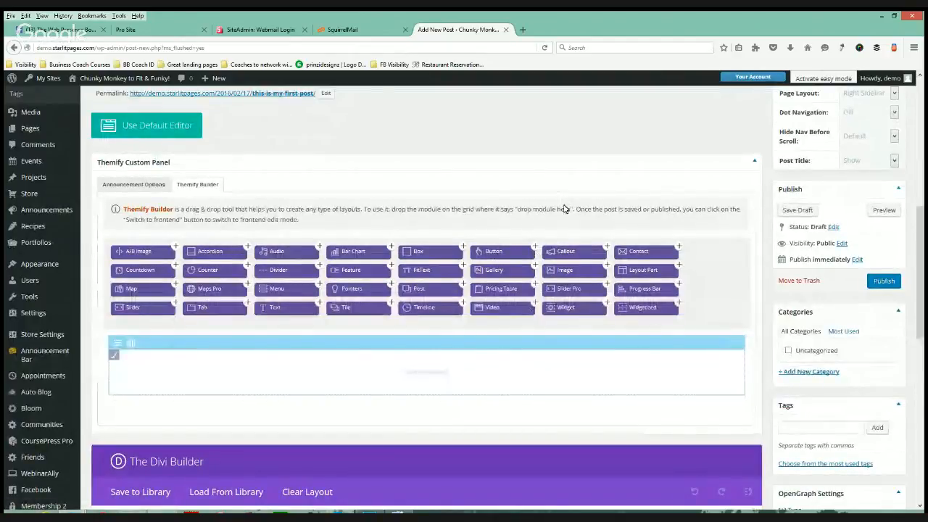
scroll(692, 216, down, 1)
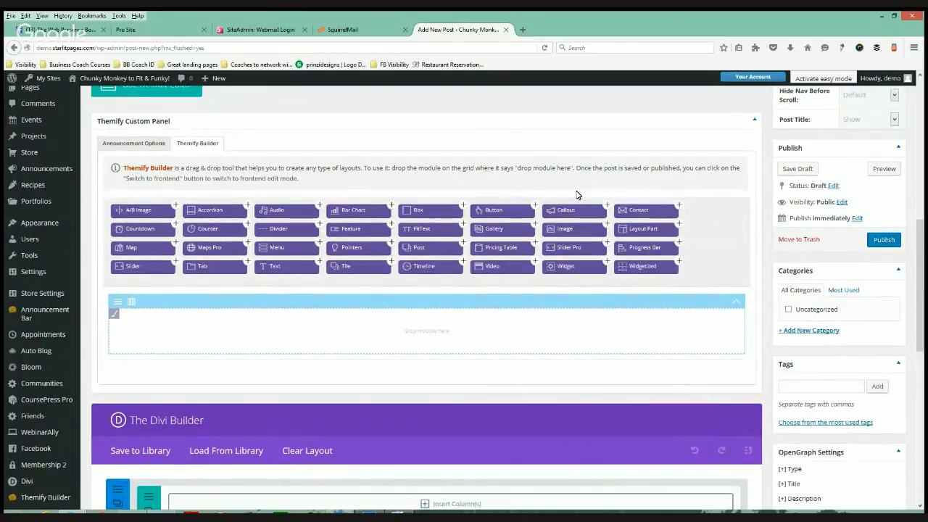
click(197, 123)
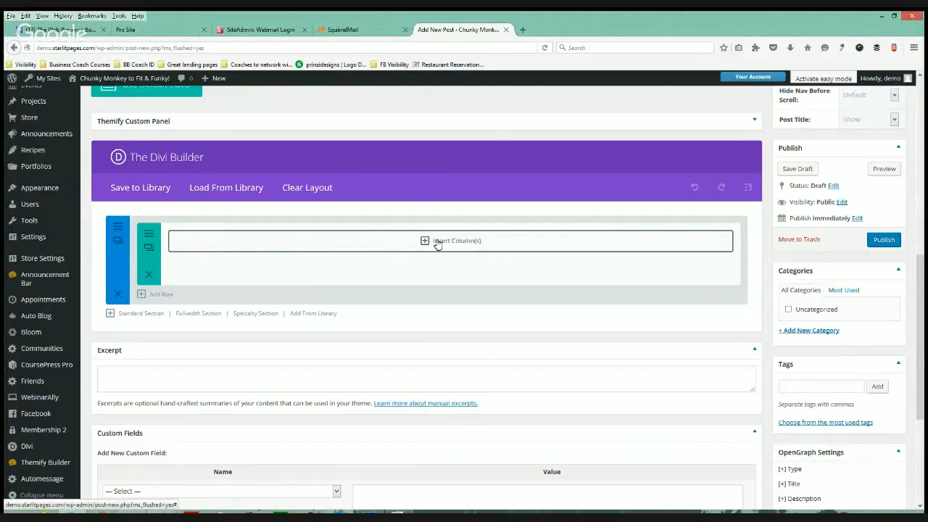
click(475, 241)
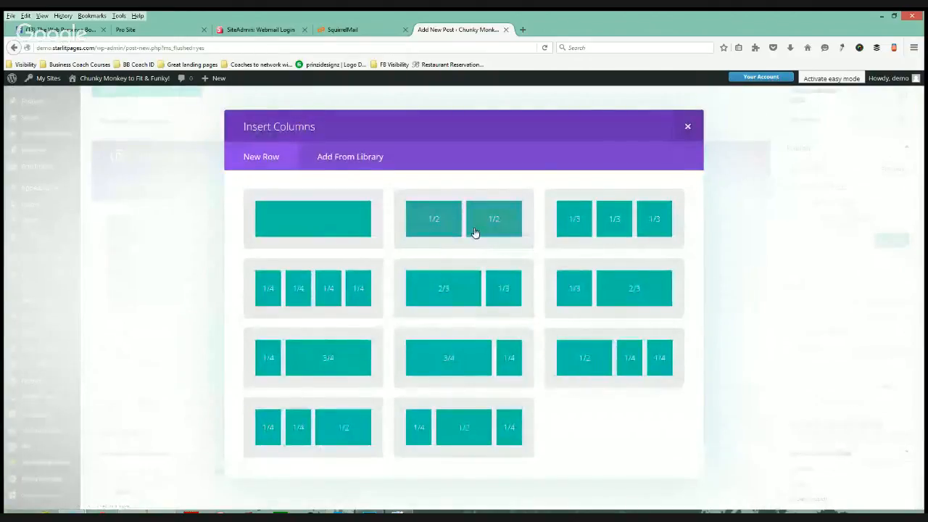
Make the row one full-width column holding an Image module, then open a new Firefox tab.
click(333, 230)
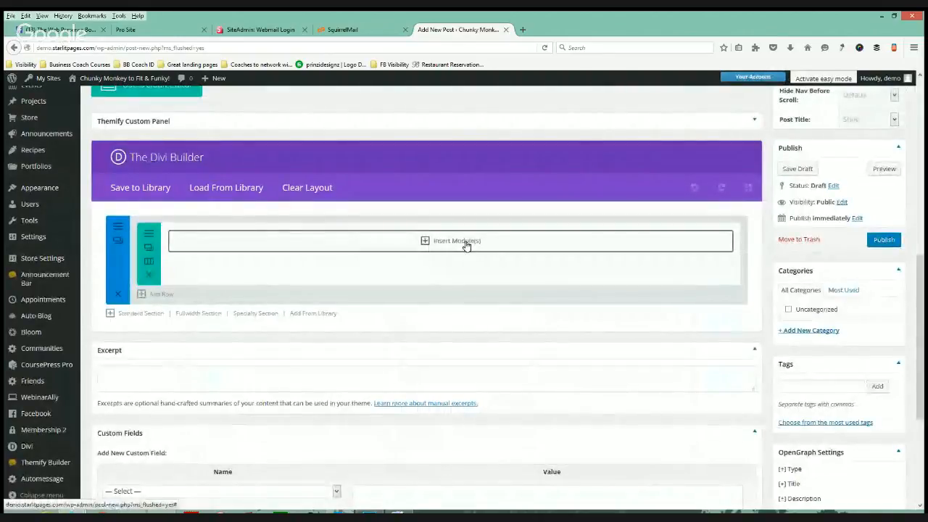
click(465, 242)
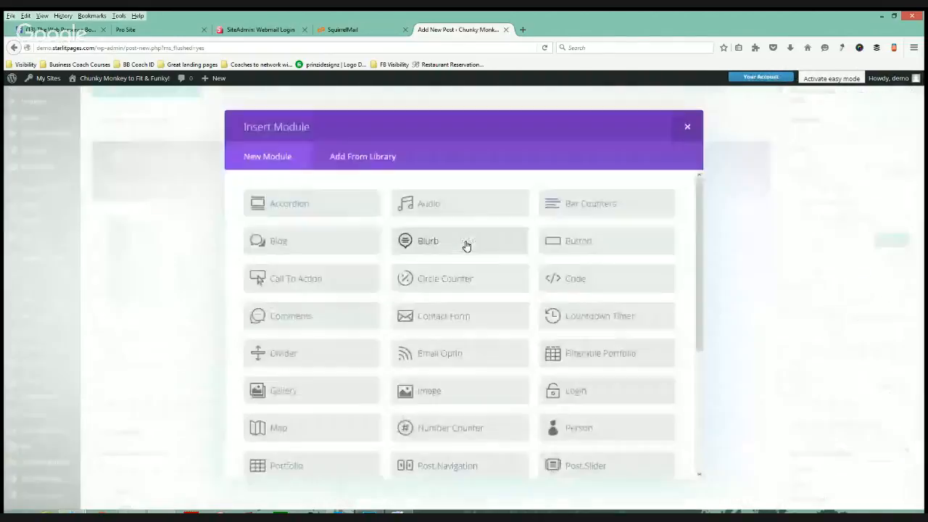
click(440, 396)
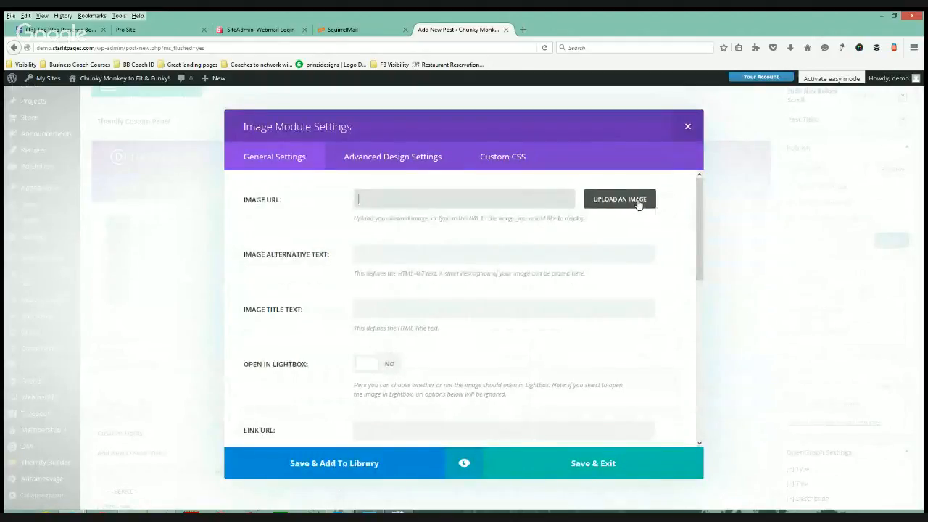
click(522, 29)
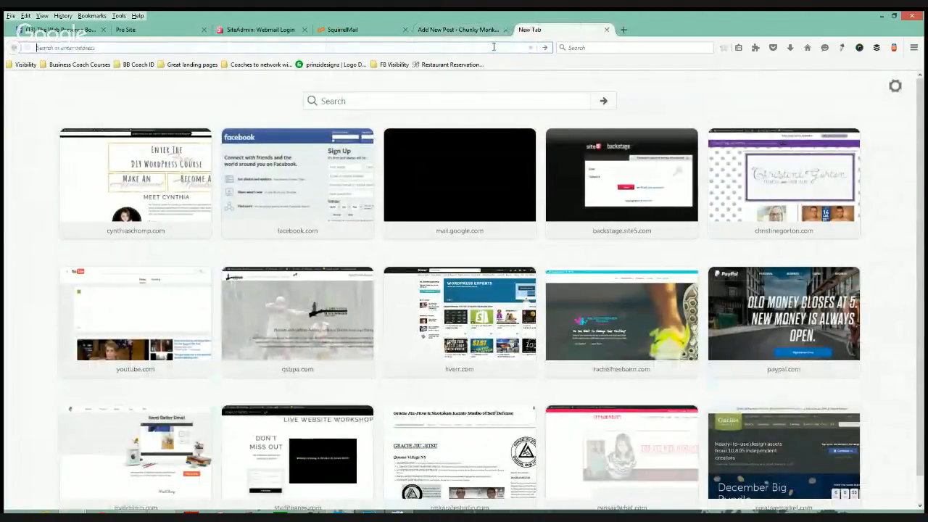
Go to canva.com and create a blank Blog Title design from the full list of design types.
text(canv)
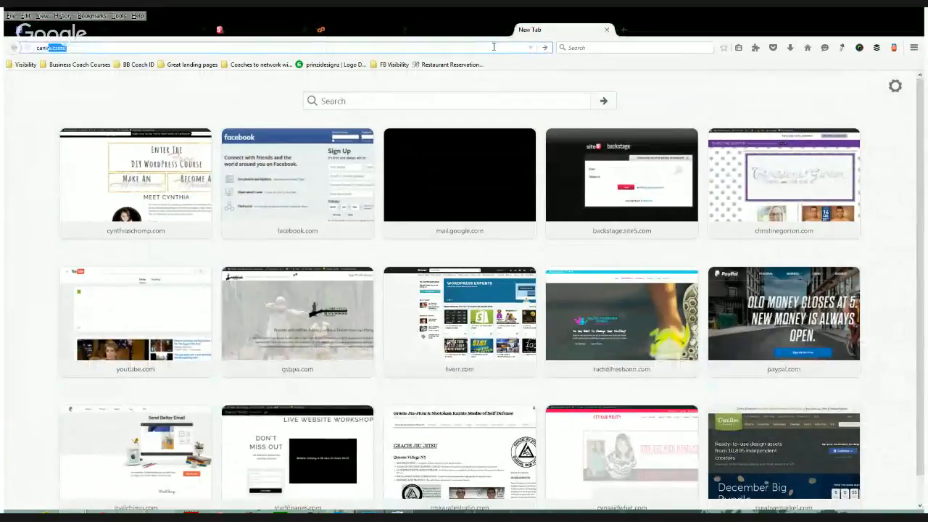
text(a.com)
key(Return)
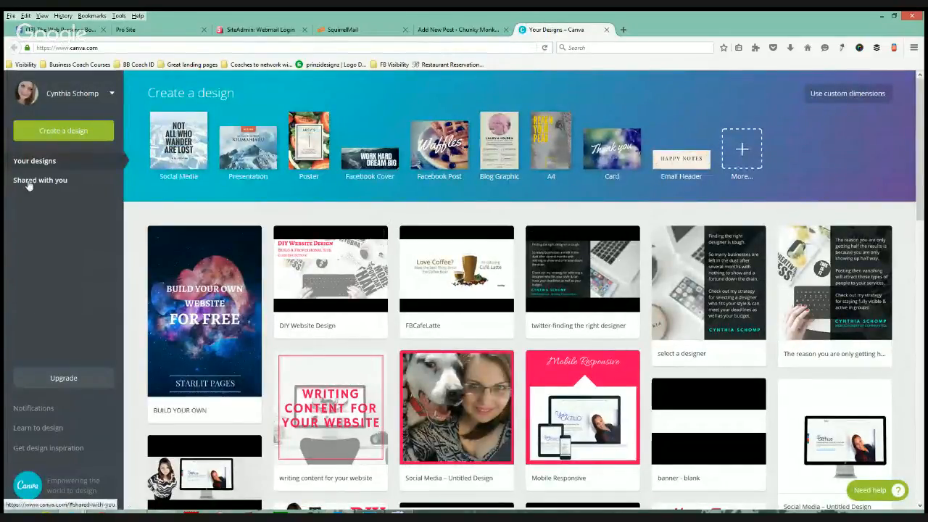
click(748, 151)
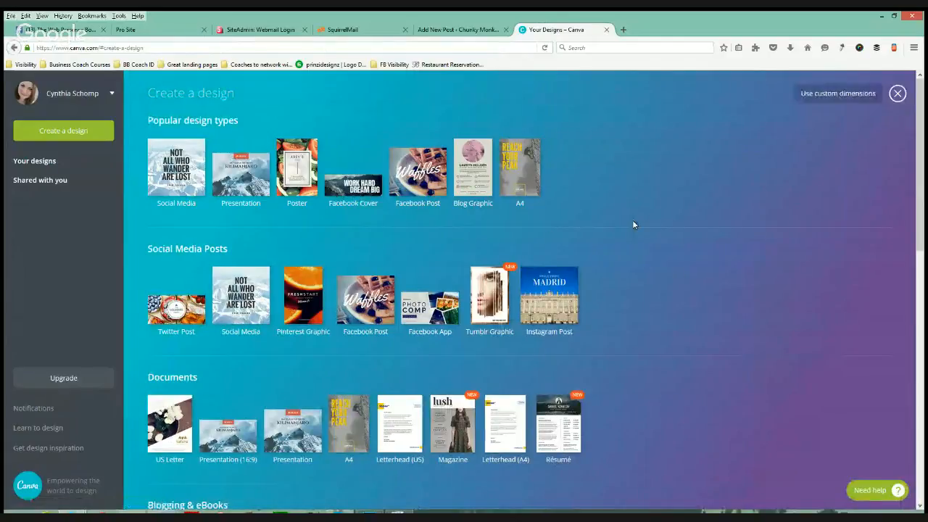
scroll(632, 224, down, 2)
scroll(632, 224, down, 3)
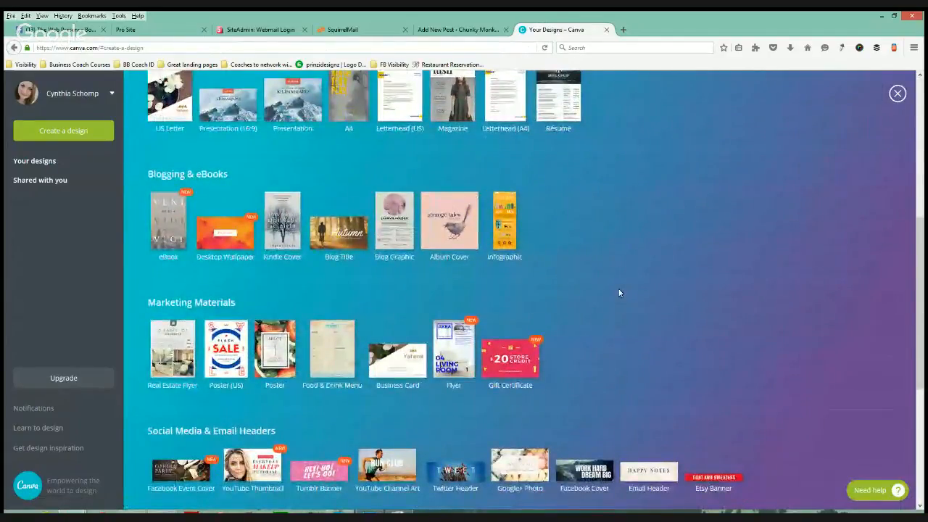
scroll(619, 291, down, 1)
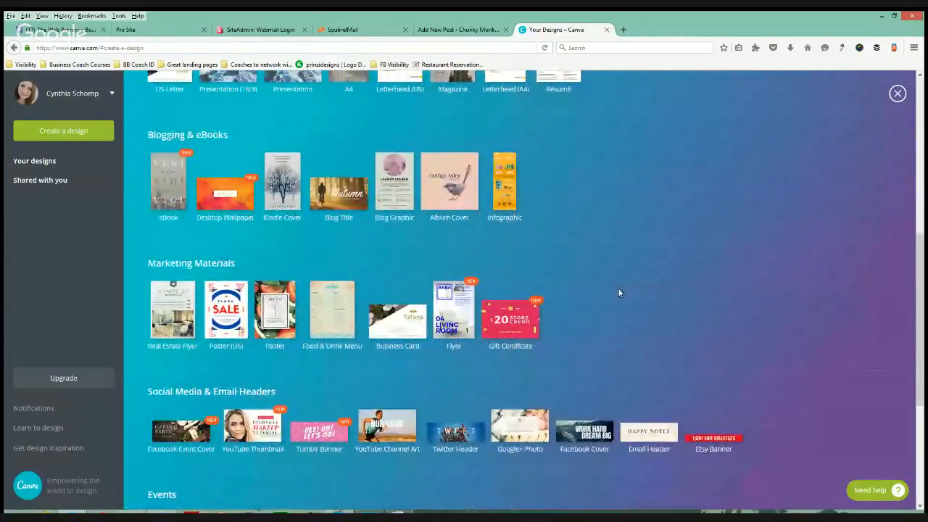
click(348, 194)
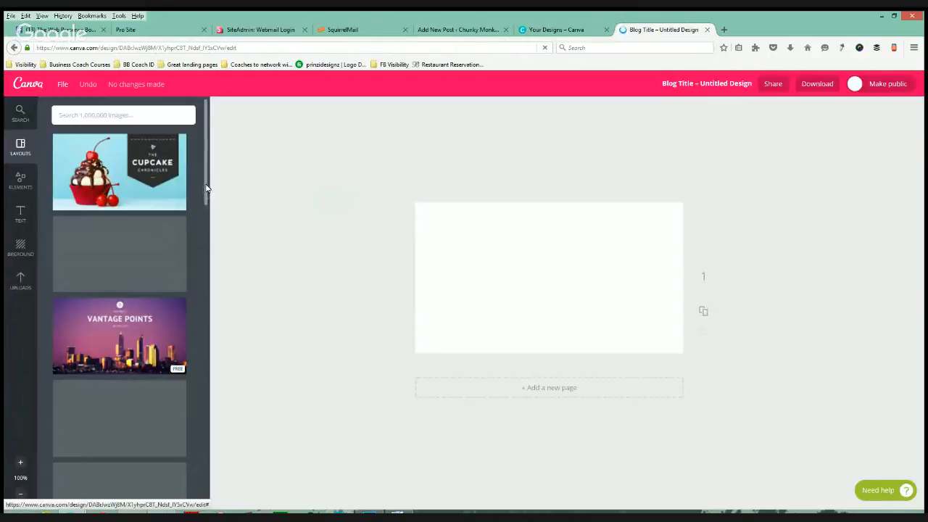
Apply the yellow taxi 'Rule 22 Tip Your Taxi Driver If Possible' layout to the blog title.
scroll(206, 187, down, 1)
scroll(206, 186, up, 1)
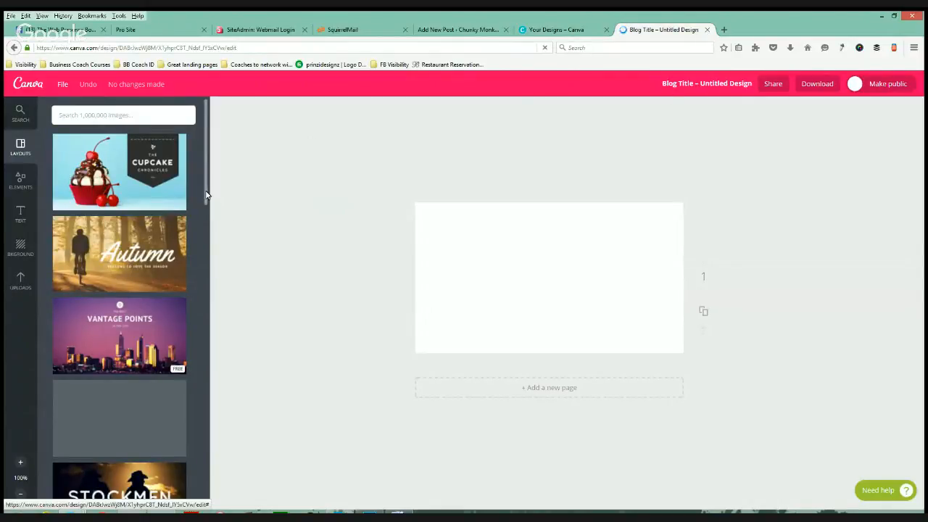
drag(206, 195, 221, 302)
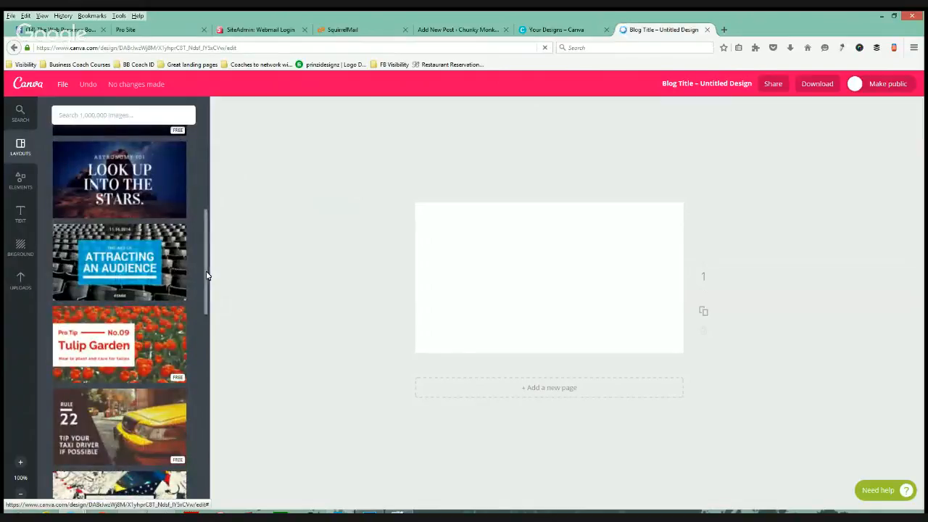
scroll(207, 275, down, 2)
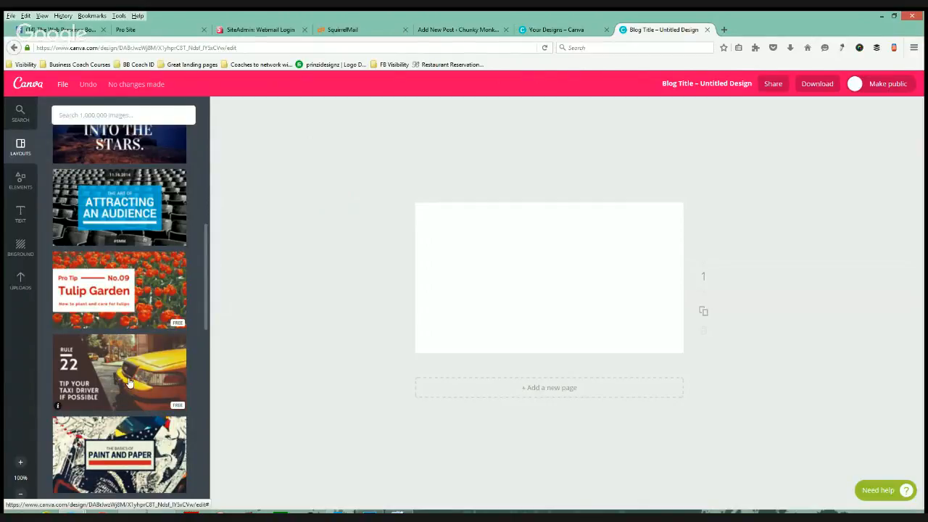
click(131, 382)
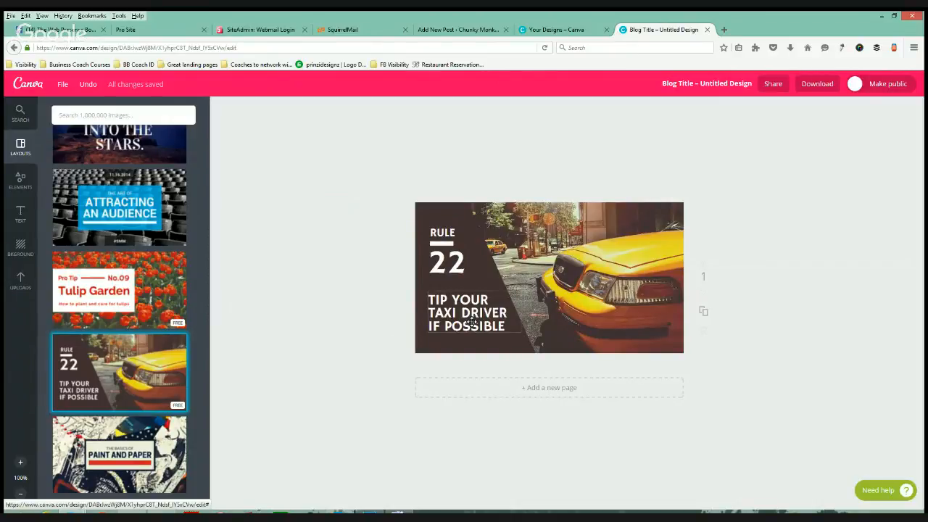
Try pink, red, yellow and green on the headline's triangle, then restore its dark brown.
click(493, 280)
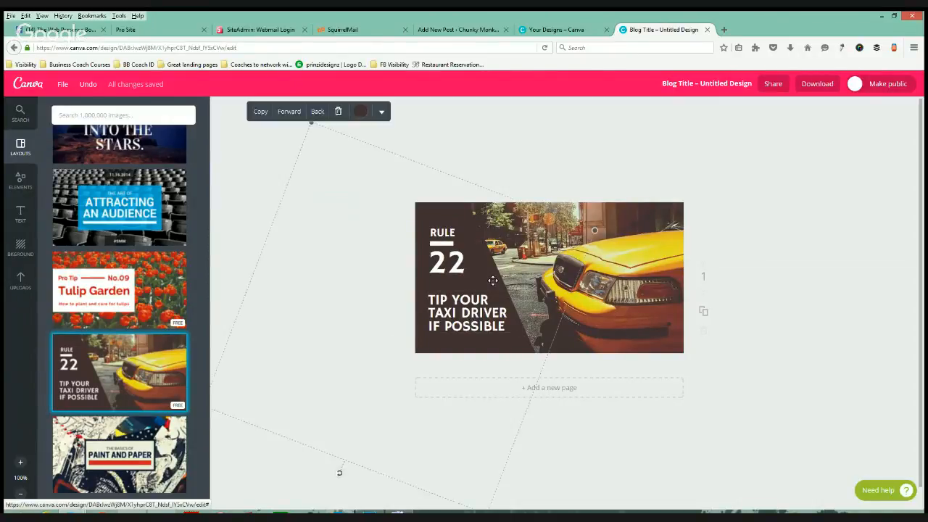
click(361, 113)
click(326, 153)
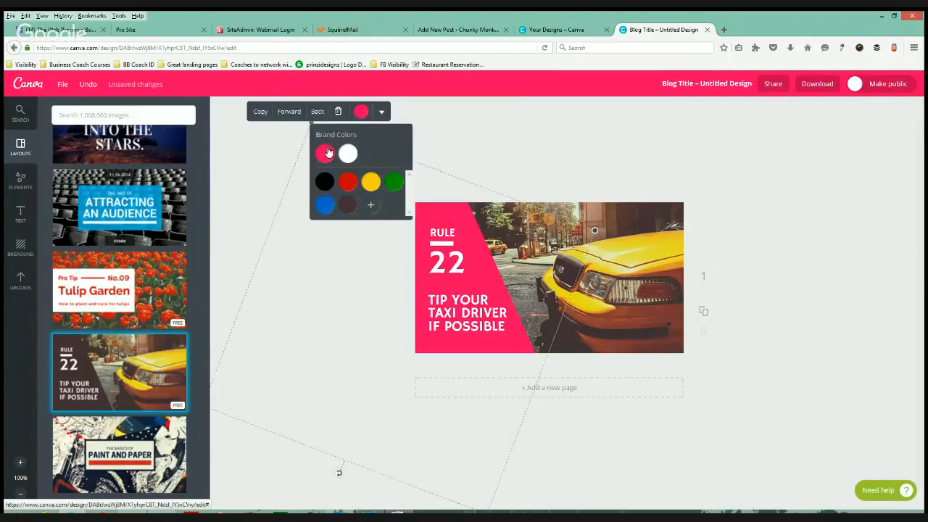
click(346, 185)
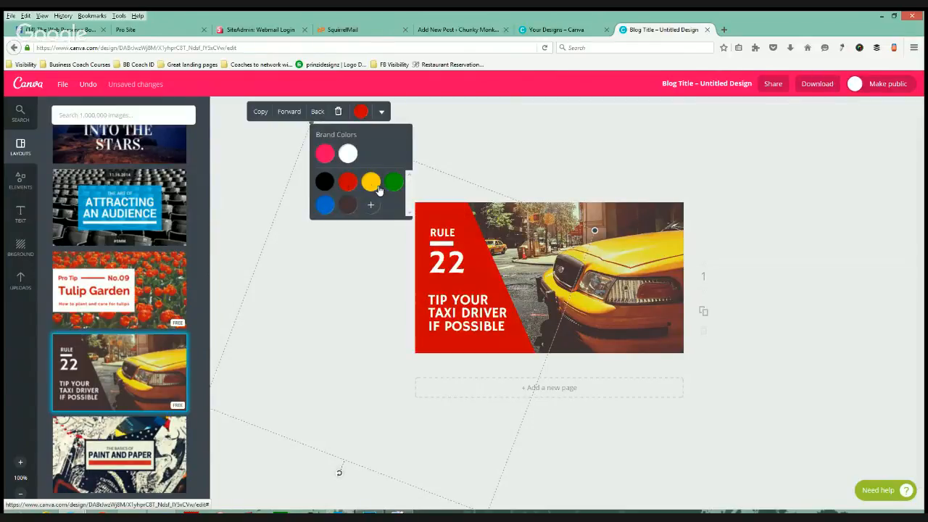
click(371, 184)
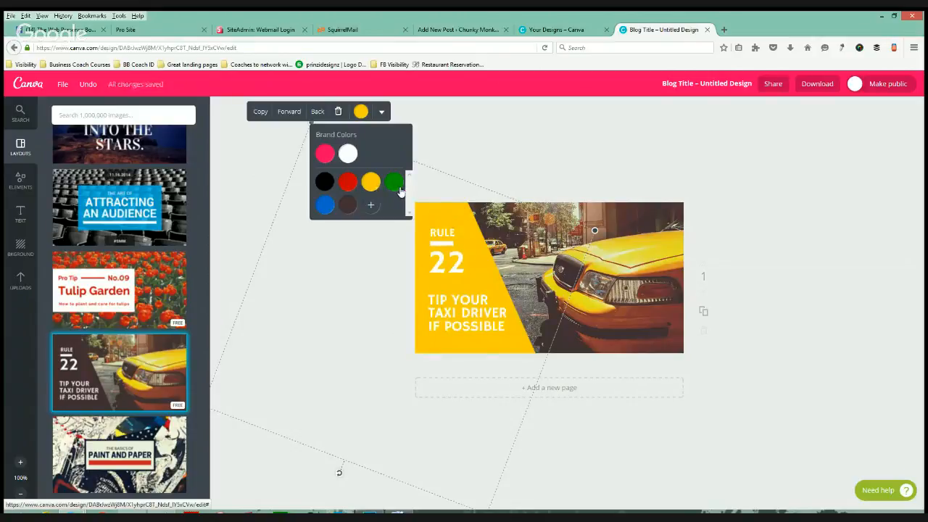
click(395, 184)
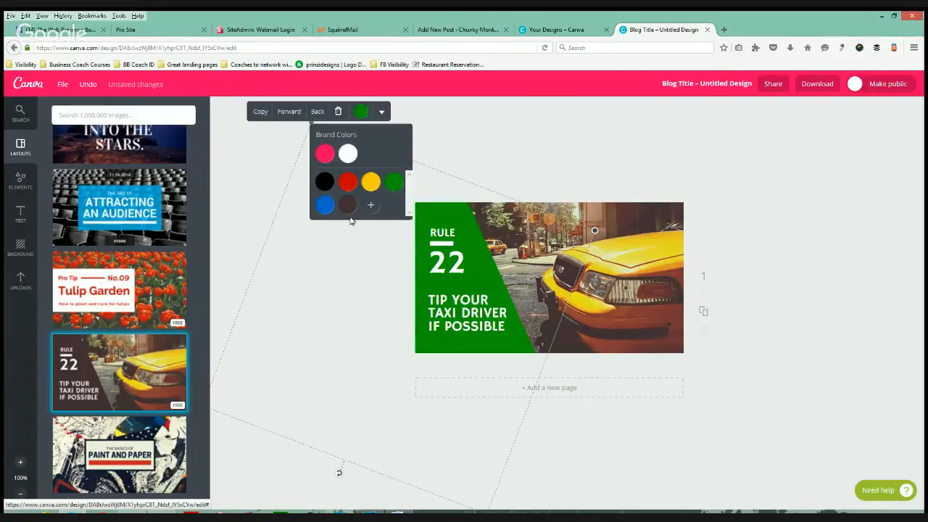
click(348, 205)
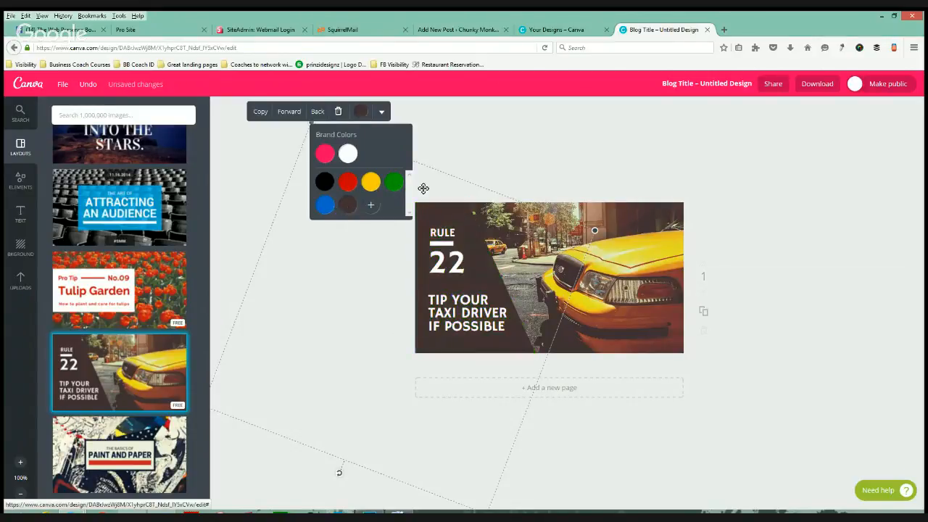
click(520, 133)
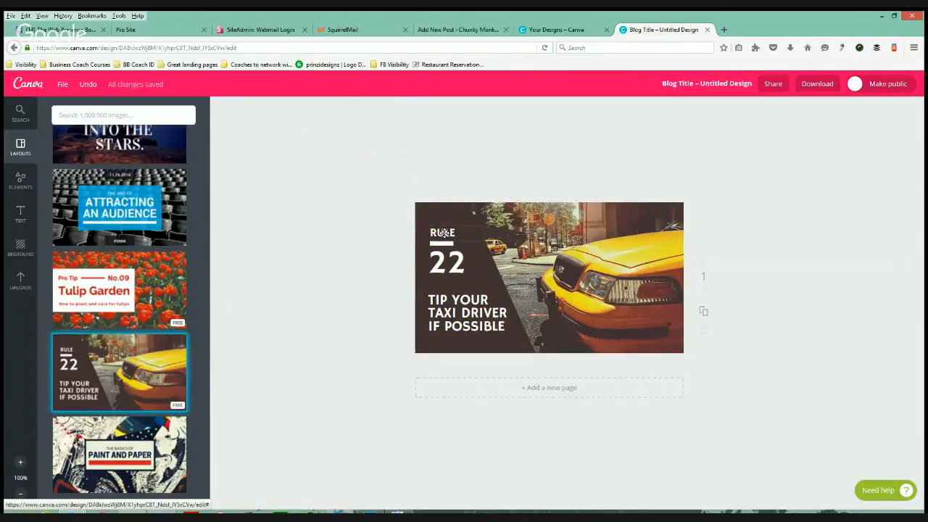
Select and highlight the whole headline text, then deselect it.
click(461, 306)
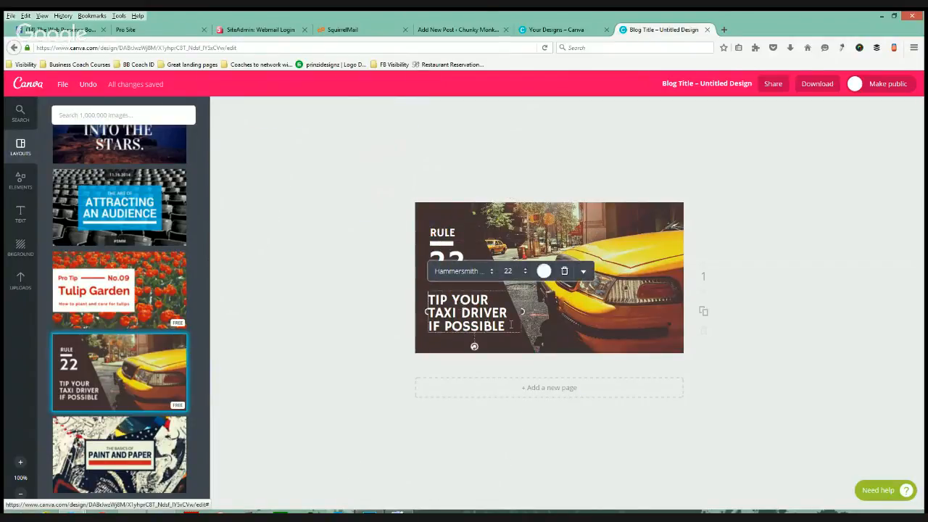
drag(509, 327, 429, 298)
click(866, 222)
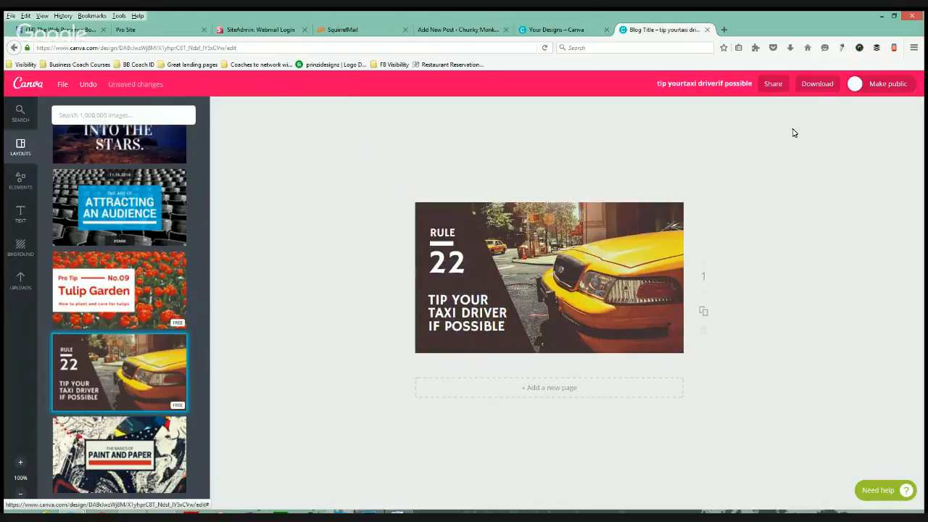
Download the taxi blog title as an Image for Web (JPG) and dismiss the ready message.
click(818, 84)
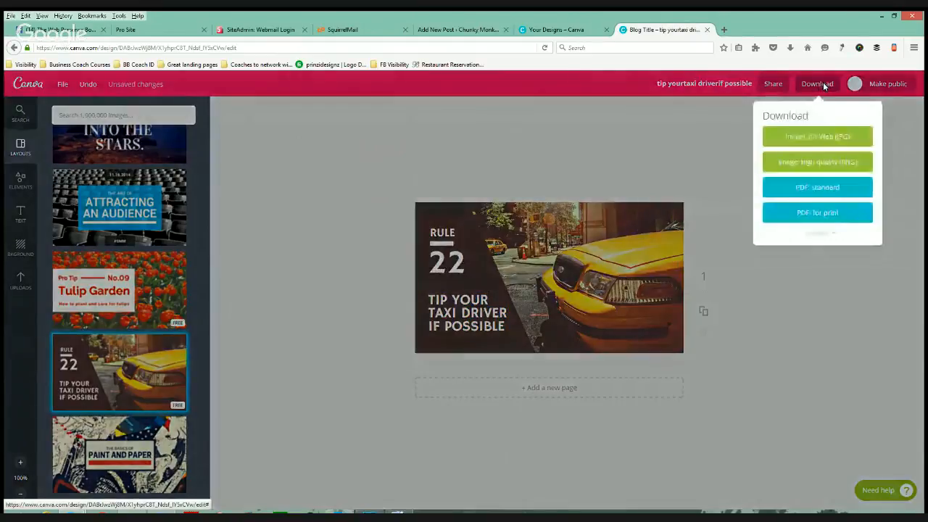
click(833, 138)
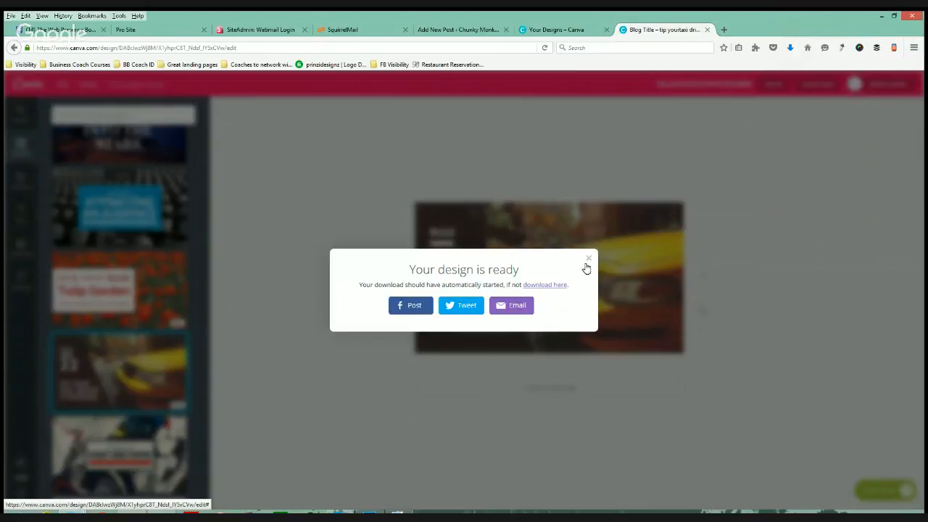
click(589, 260)
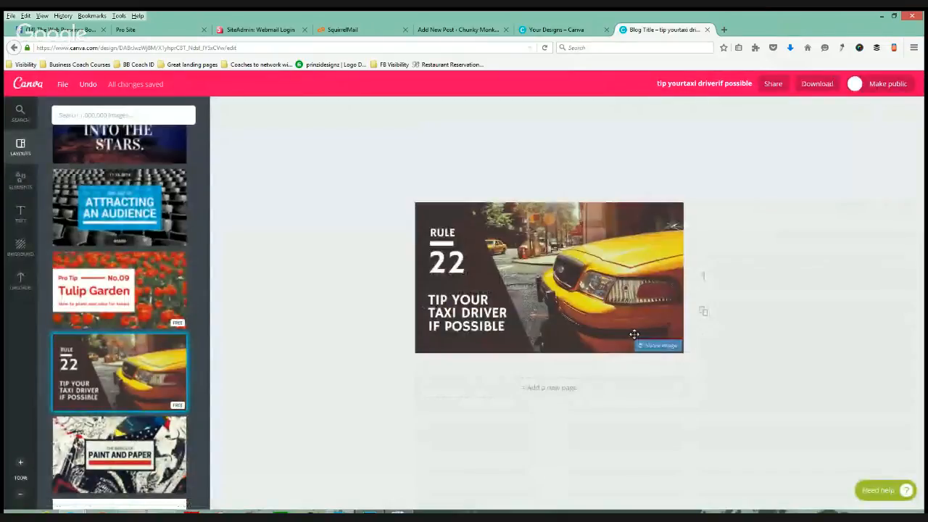
Replace the taxi background photo with the uploaded laptop-and-phone image.
click(35, 288)
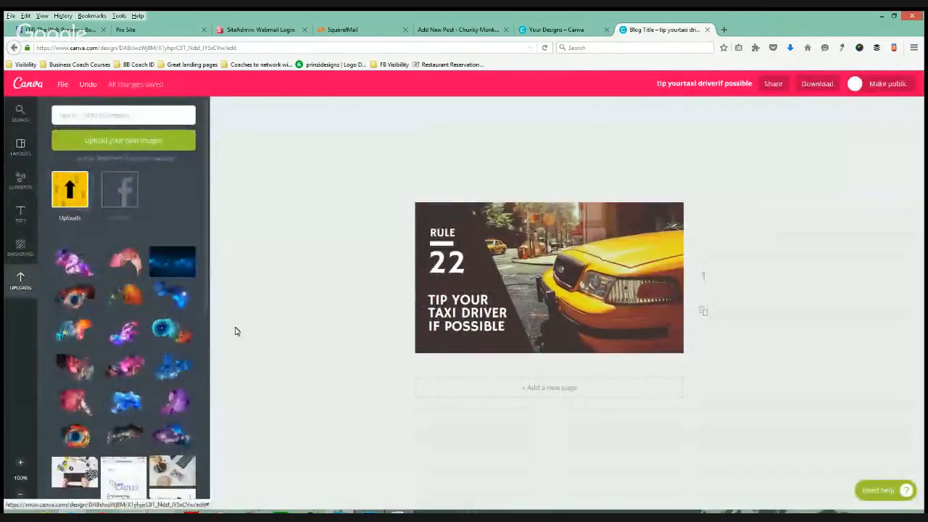
click(182, 472)
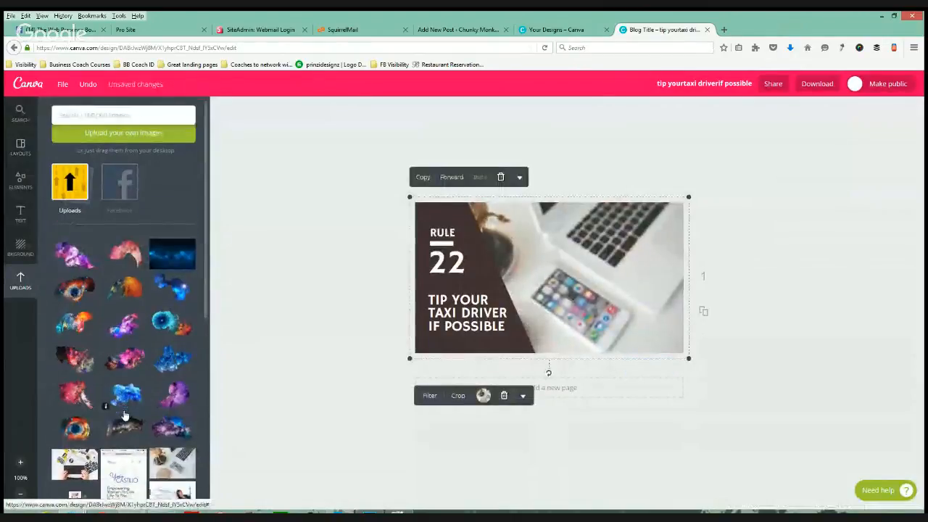
scroll(124, 417, down, 2)
Change the headline text to 'WHY YOU NEED TO BE MOBILE'.
click(435, 319)
click(454, 312)
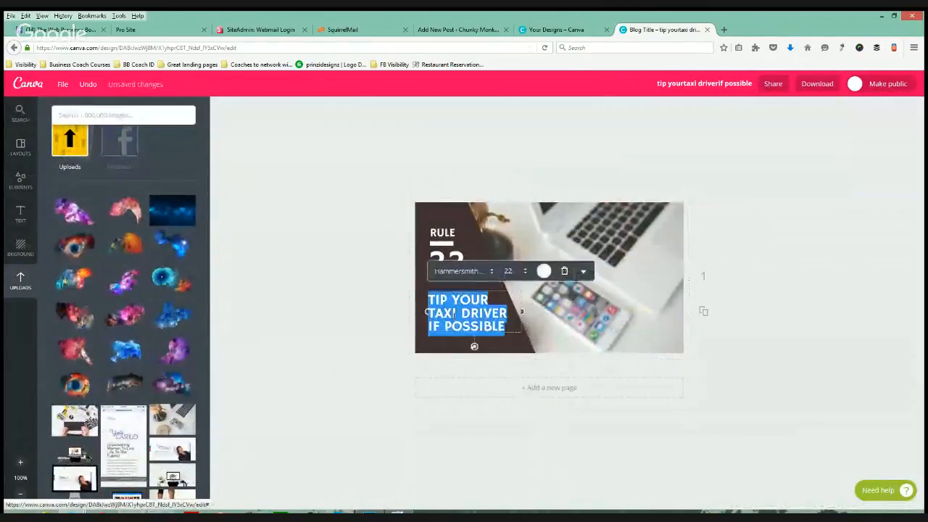
key(BackSpace)
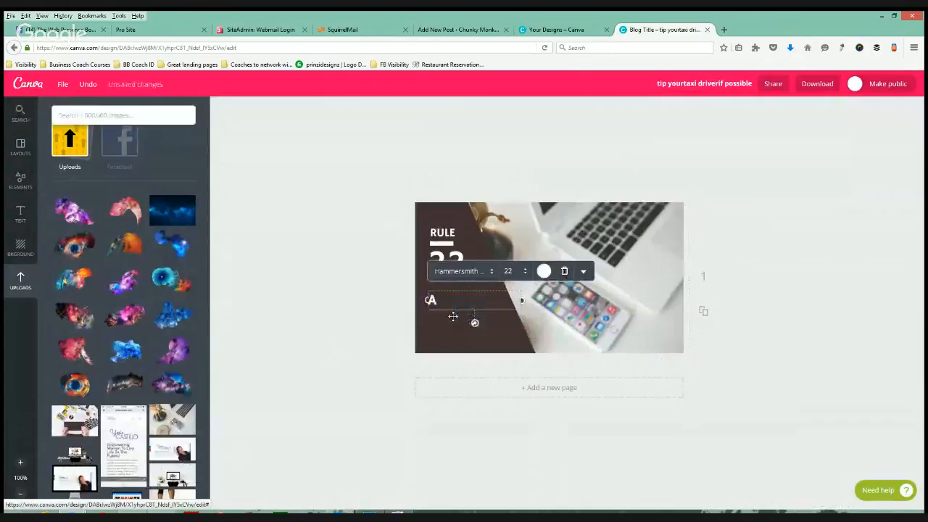
text(WHY MOBILE)
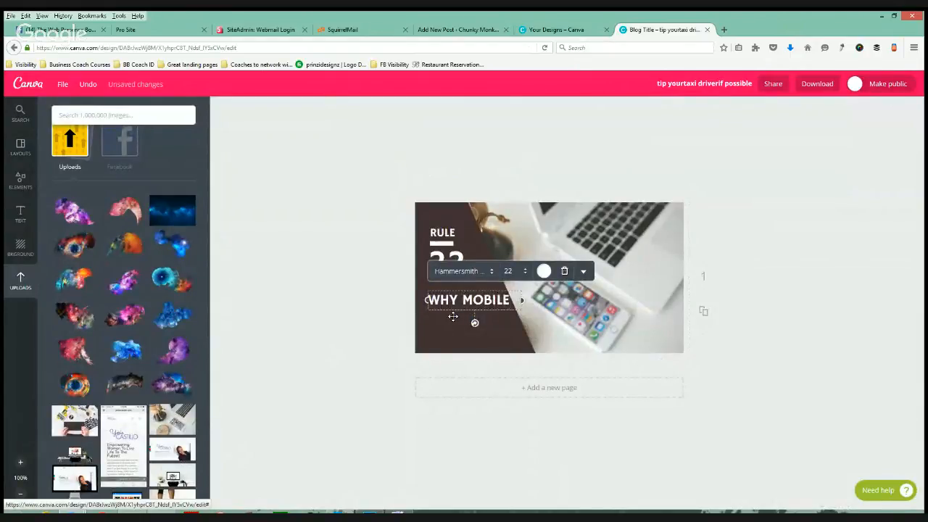
key(BackSpace)
key(BackSpace)
key(BackSpace)
key(BackSpace)
key(BackSpace)
key(BackSpace)
text(YOUNEED)
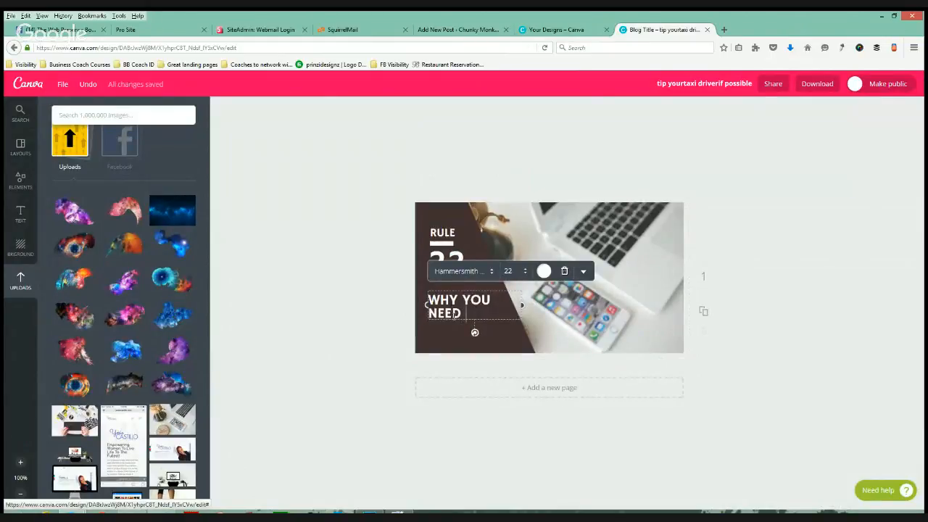
text( TO BE MOB)
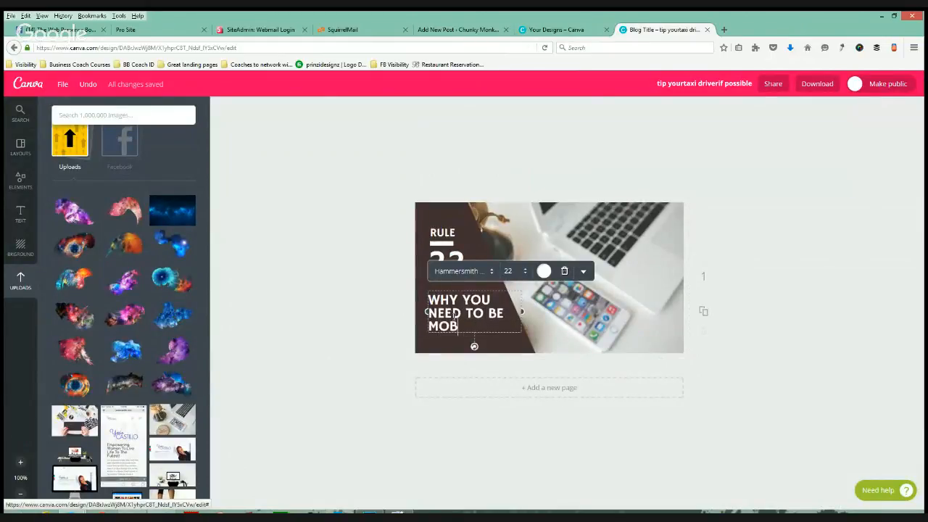
text(ILE READY)
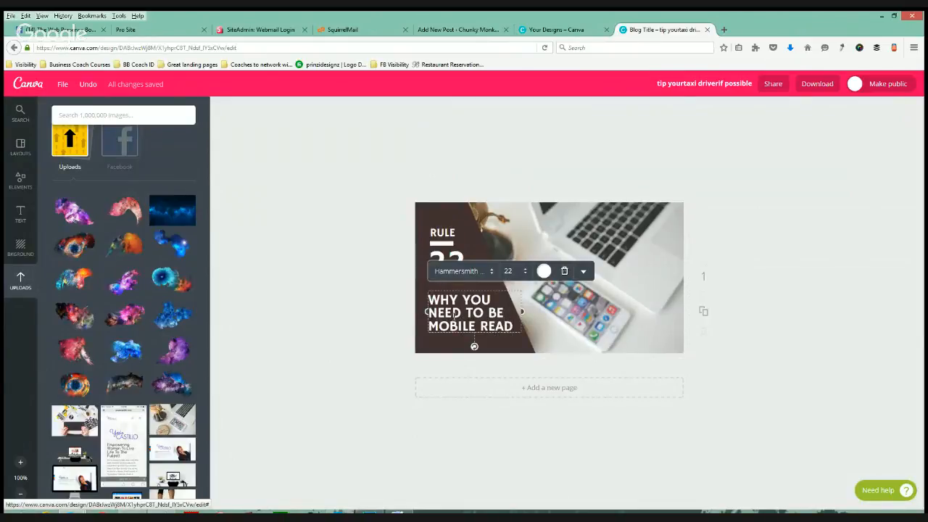
key(BackSpace)
key(BackSpace)
key(BackSpace)
key(BackSpace)
key(BackSpace)
key(BackSpace)
click(355, 255)
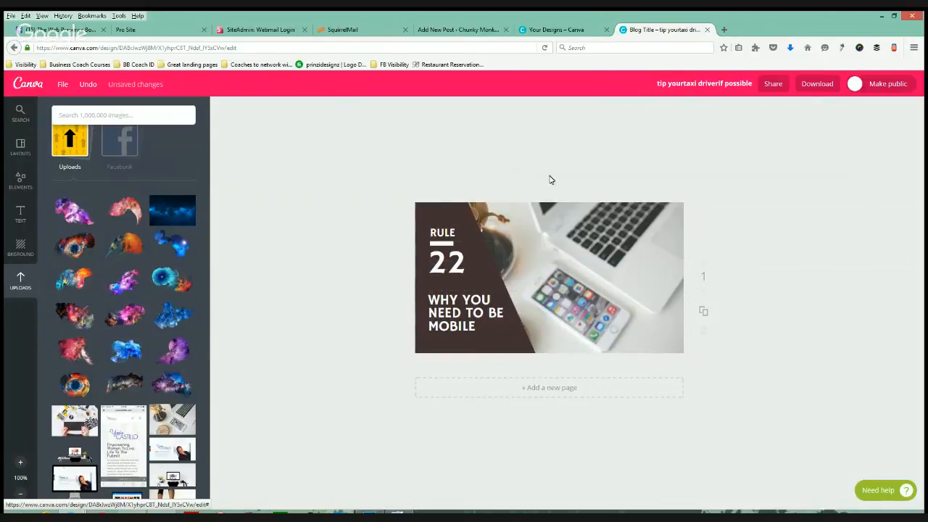
click(817, 84)
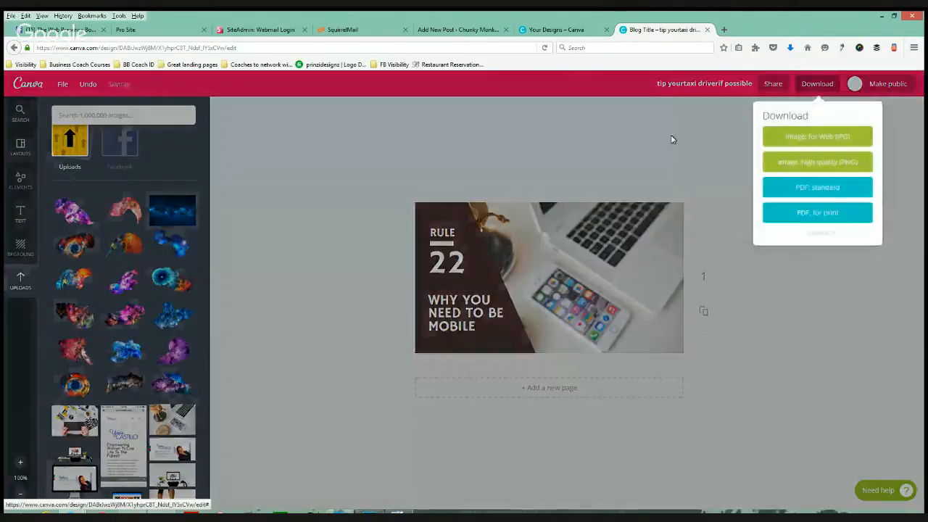
click(701, 93)
Rename the Canva design to 'why you need to be mobile'.
click(707, 85)
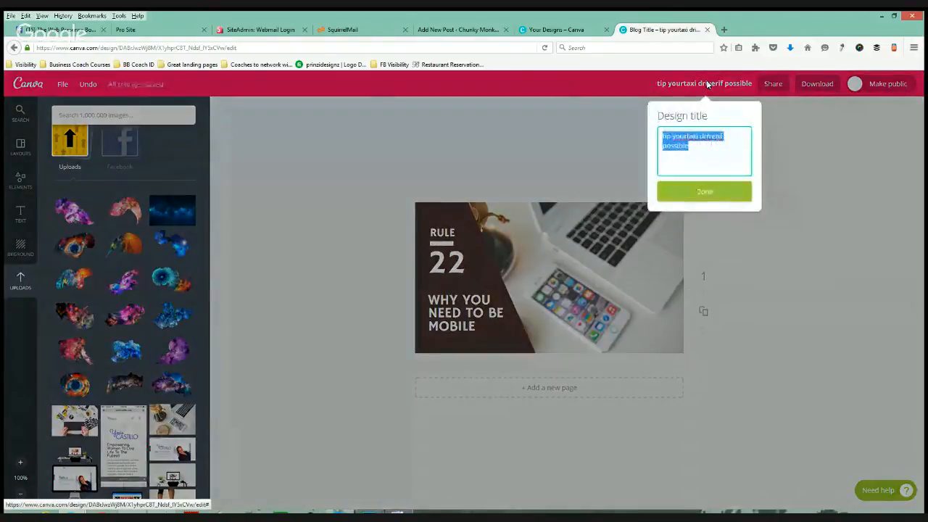
text(why you need to be )
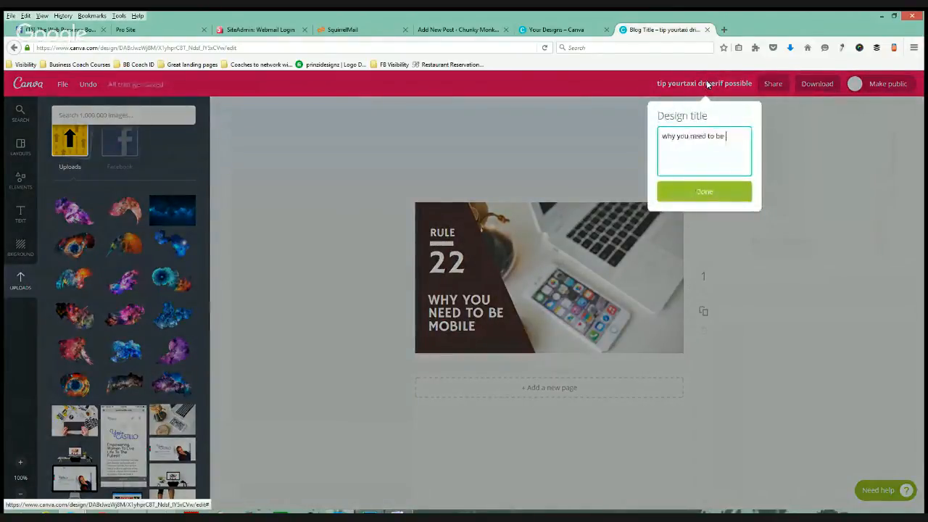
text(mobile)
key(Return)
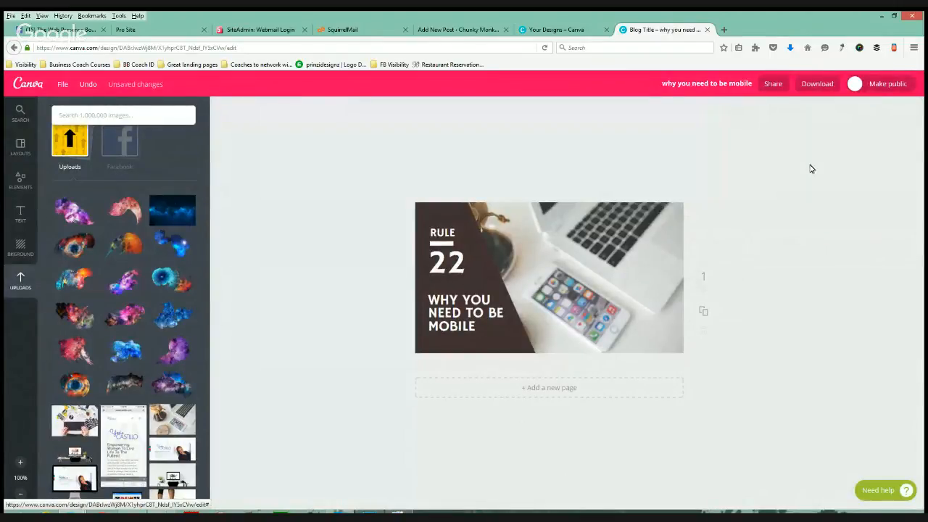
Download the updated design as a web image and return to the post's Image Module Settings.
click(817, 84)
click(818, 136)
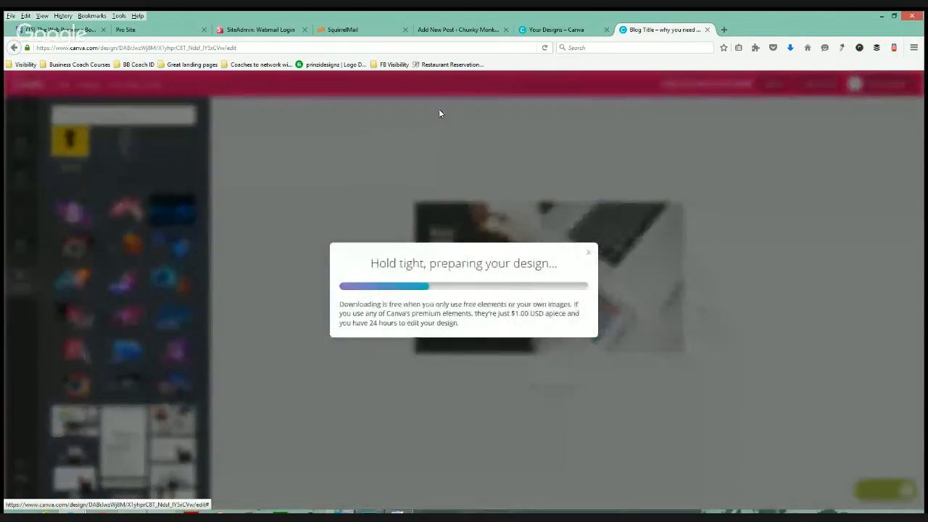
click(550, 33)
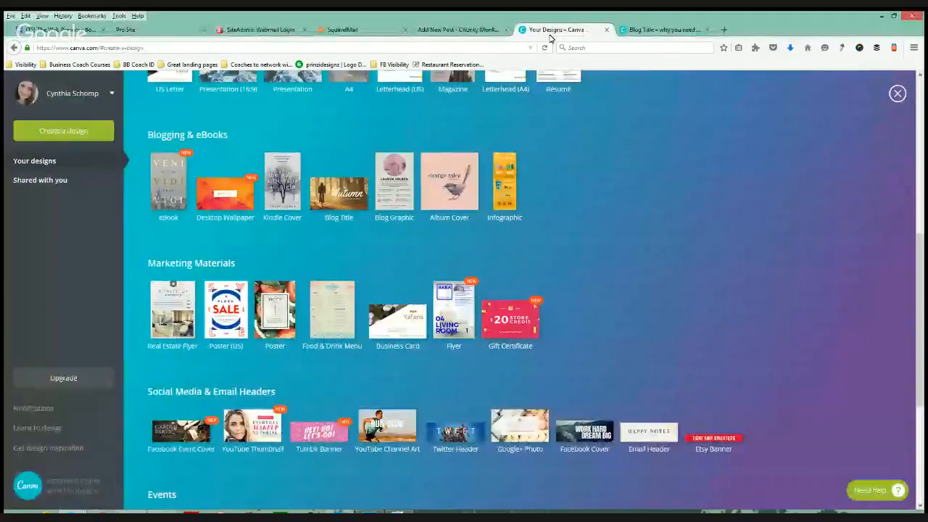
click(674, 29)
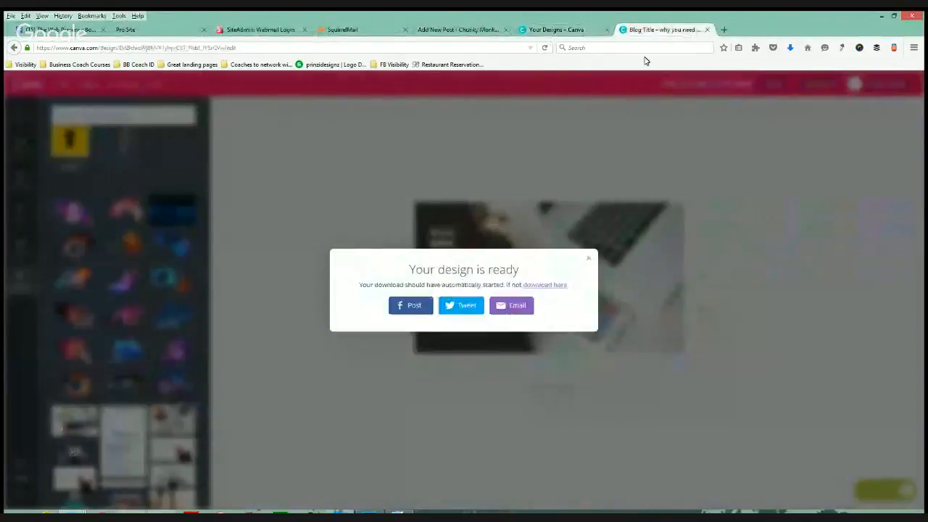
click(588, 258)
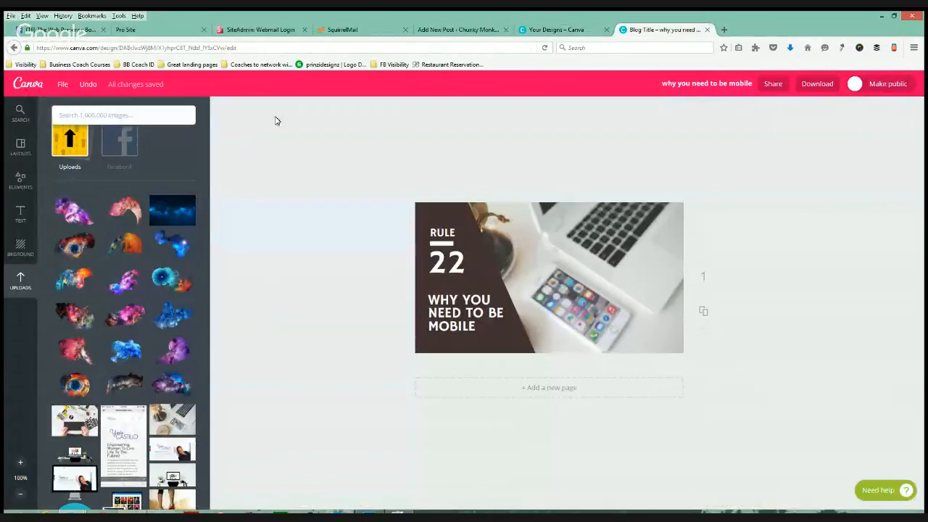
click(569, 29)
click(481, 30)
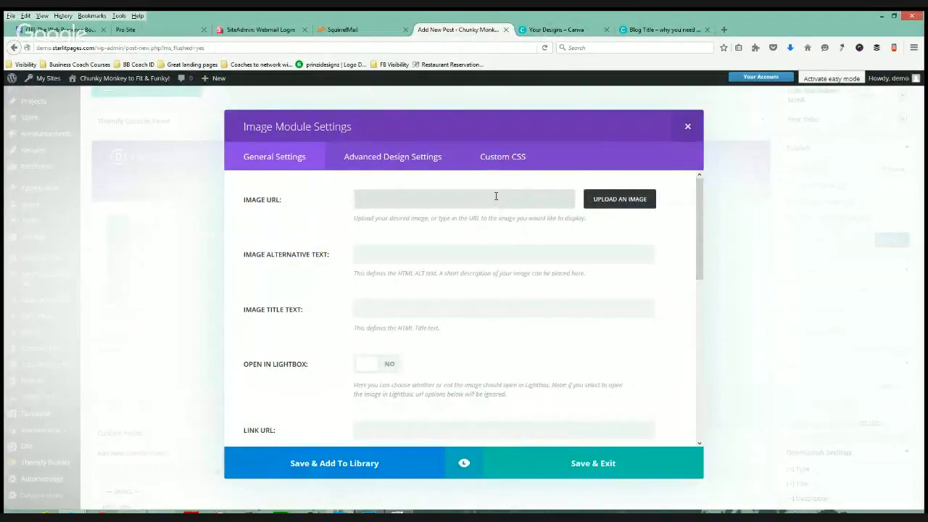
Upload why-you-need-to-be-mobile.jpg from the downloads list and set it as the module's image.
click(620, 199)
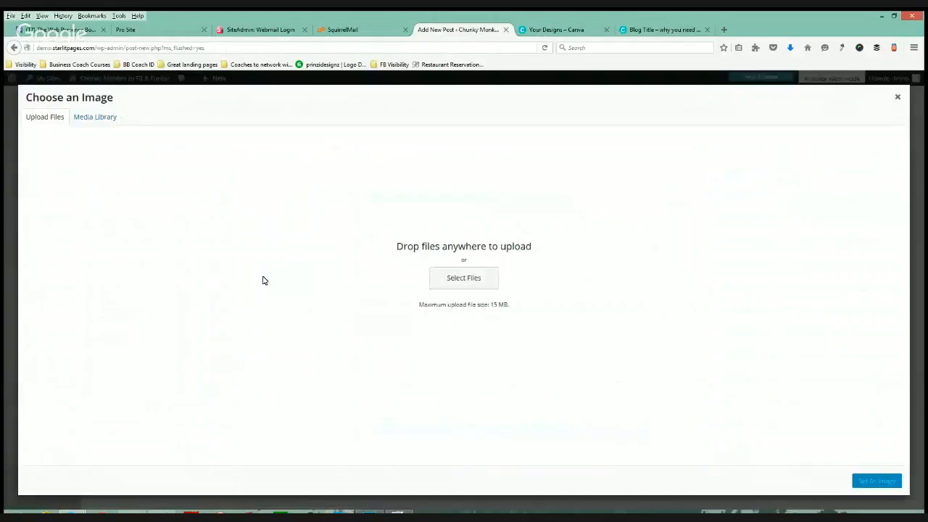
click(461, 283)
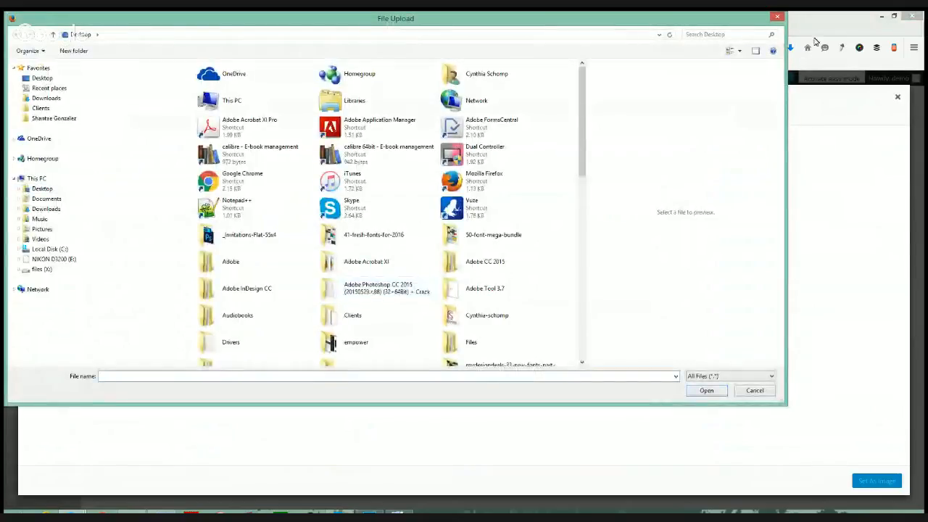
click(777, 16)
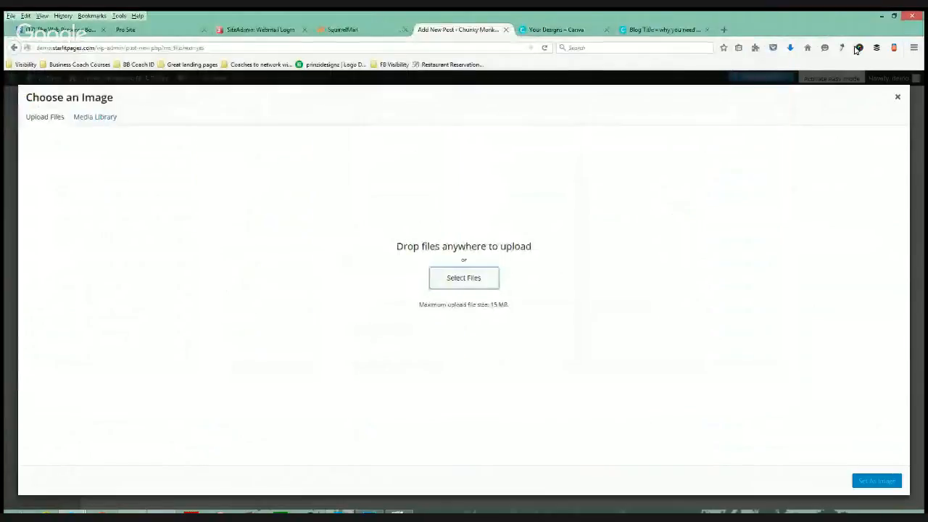
click(794, 50)
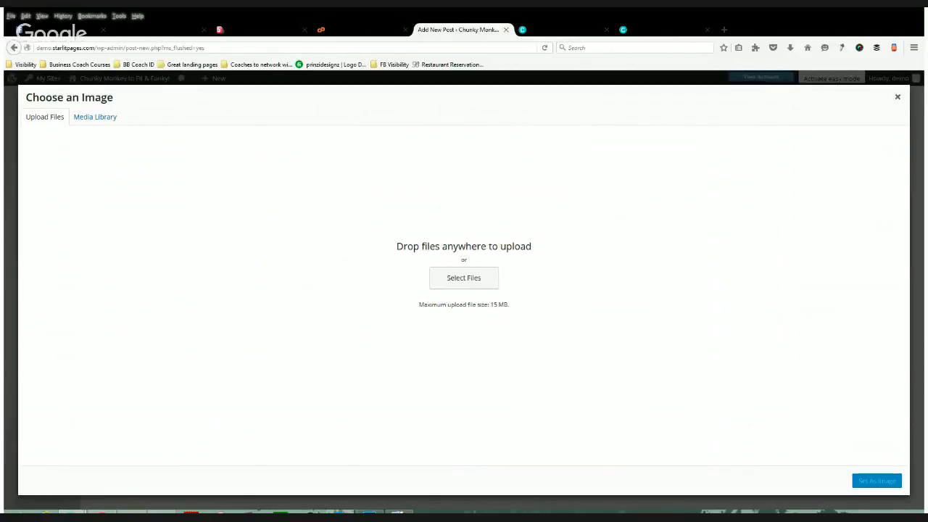
drag(921, 283, 440, 239)
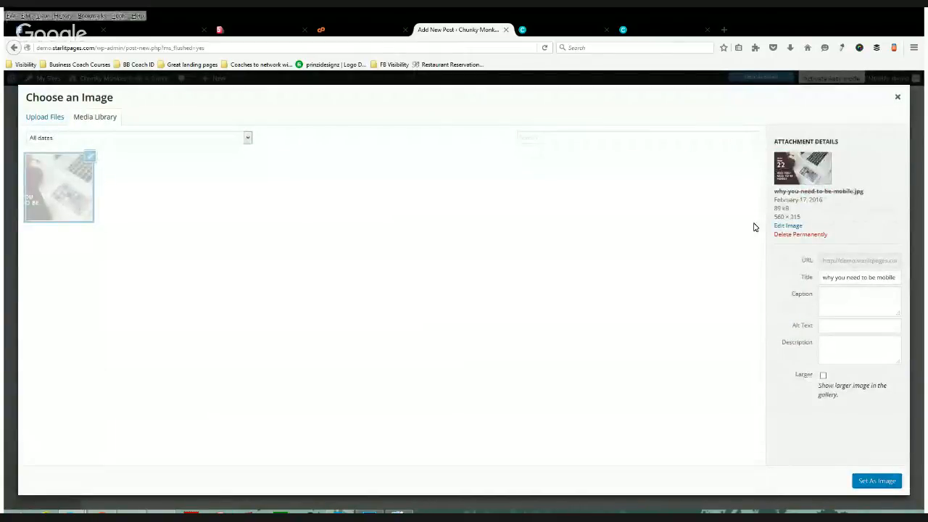
click(874, 482)
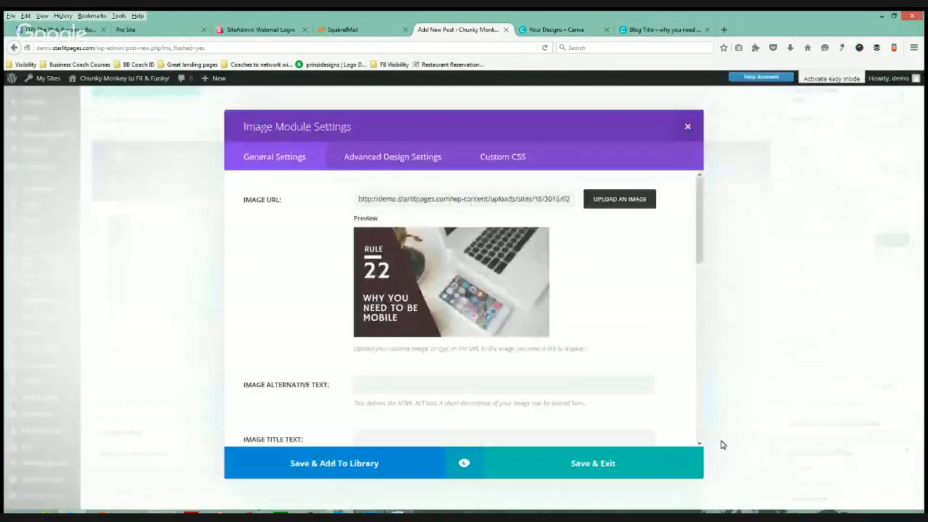
Save the Image module, add a full-width row below it, and insert a Text module.
click(573, 467)
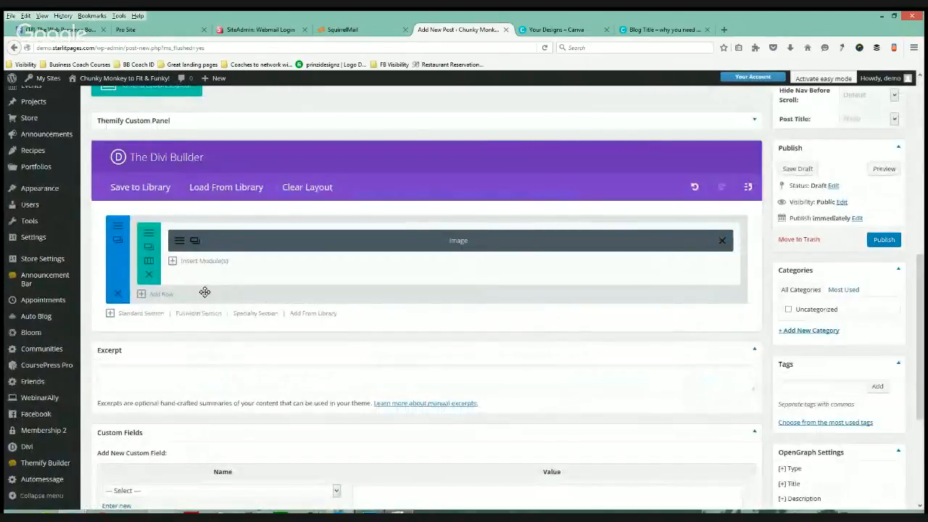
click(162, 295)
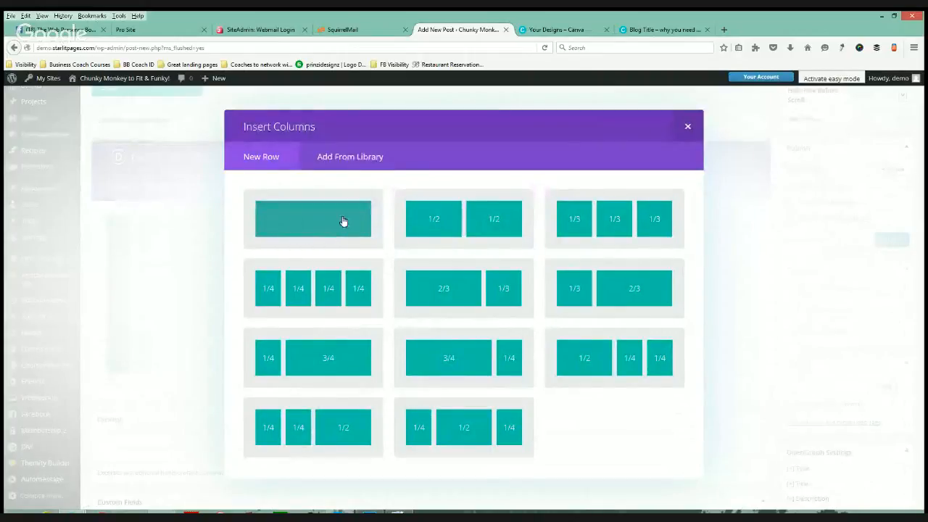
click(309, 219)
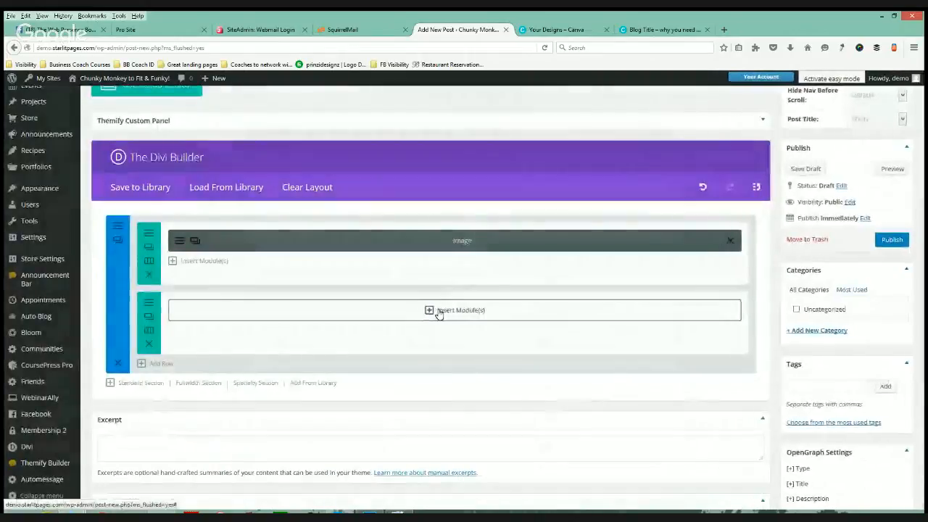
click(439, 310)
scroll(439, 313, down, 1)
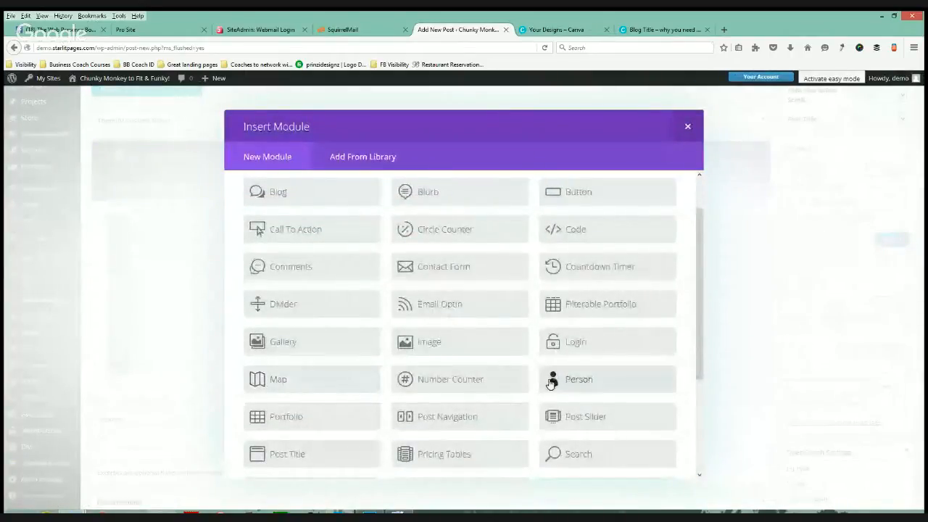
scroll(472, 351, up, 1)
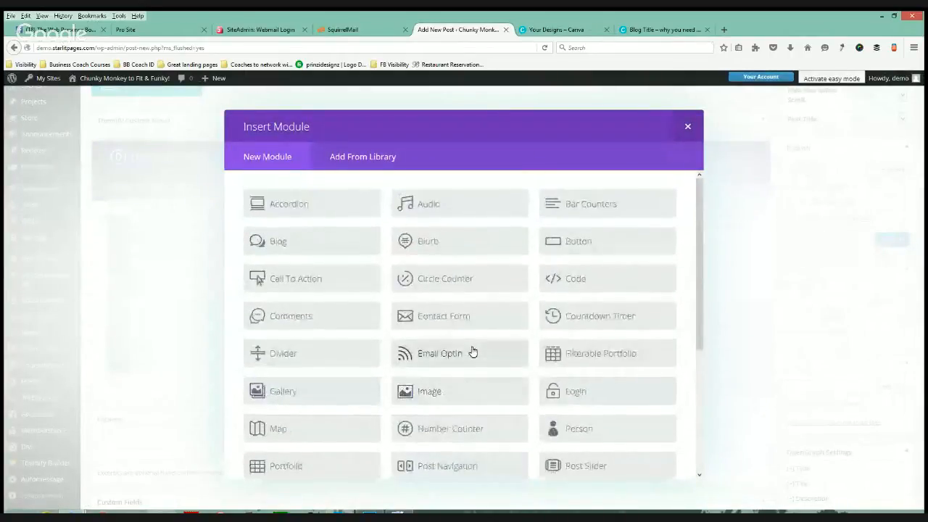
scroll(321, 392, down, 3)
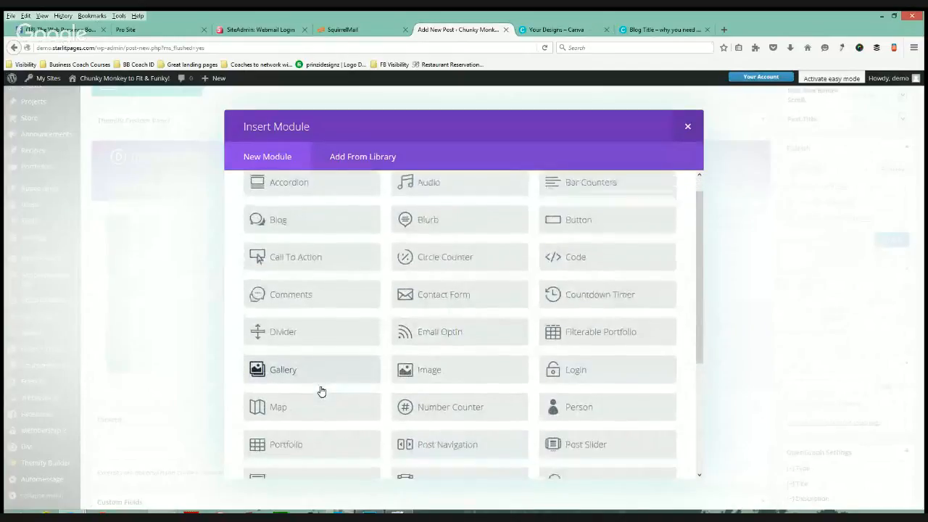
scroll(321, 392, down, 1)
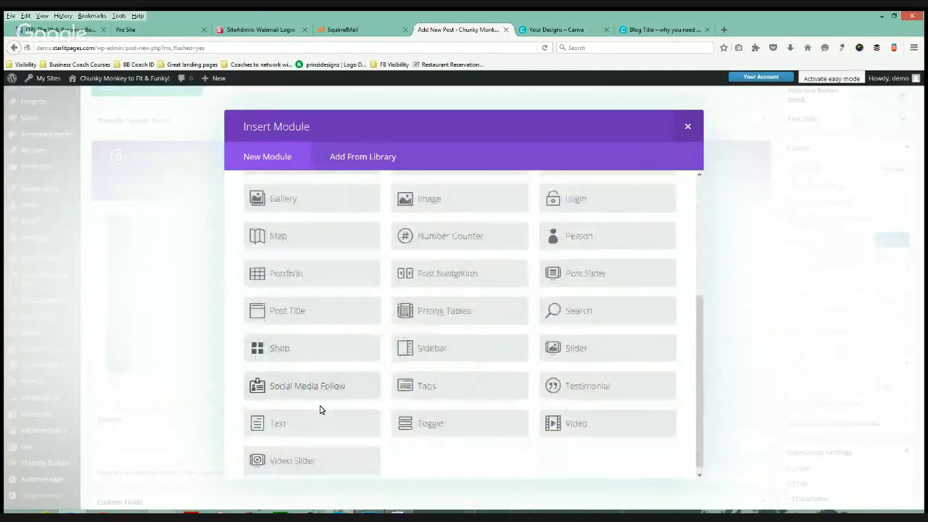
click(317, 430)
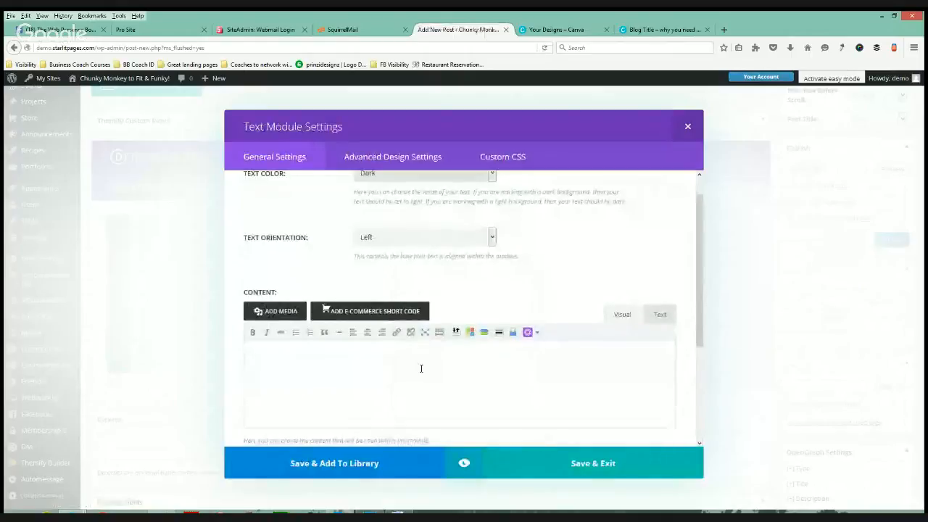
Type the placeholder 'Put your blog post right in here. Talk about your topic…' sentence.
click(423, 379)
text(Put y)
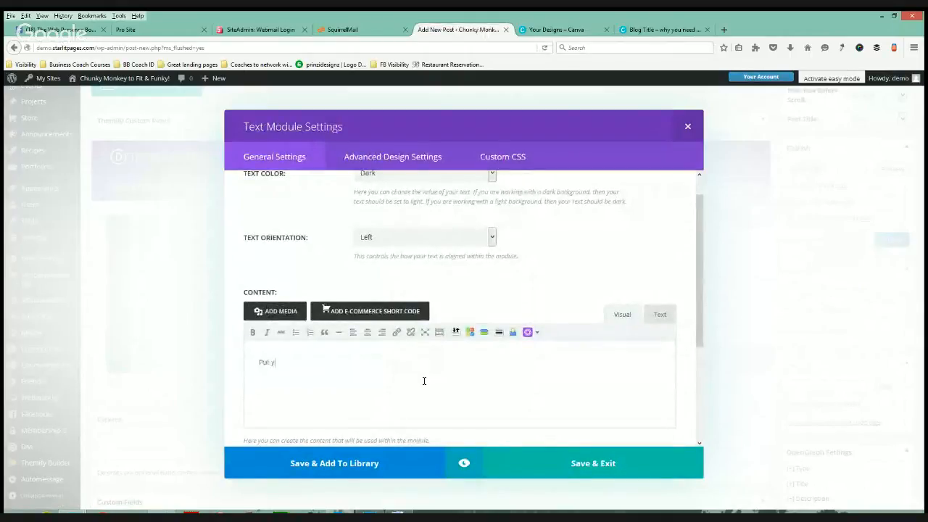
text(our blog post right in ht)
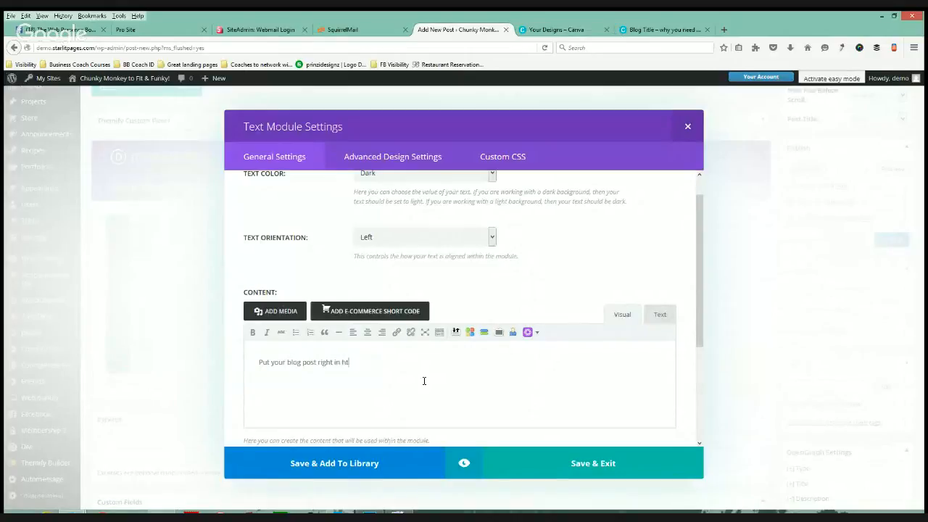
key(BackSpace)
text(ere. Talk about your topic. Share great value. Ask)
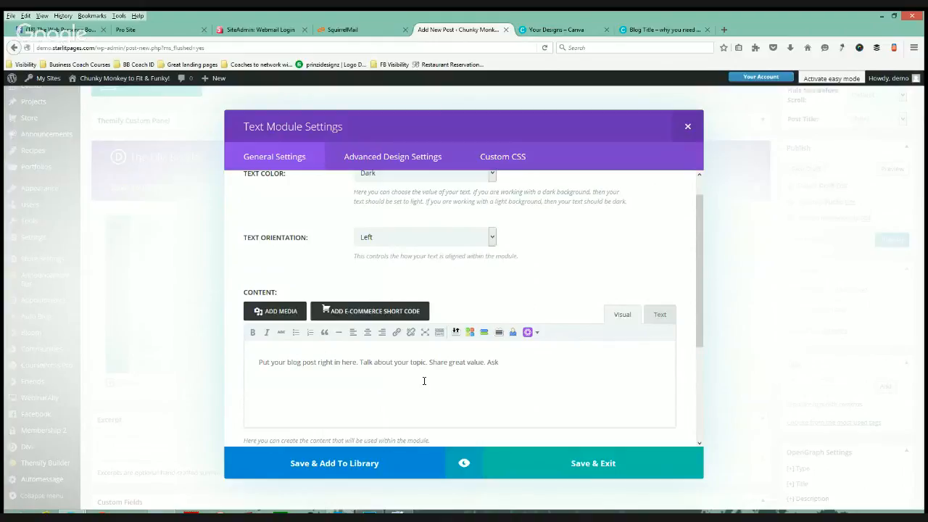
text( a question at the end so reader)
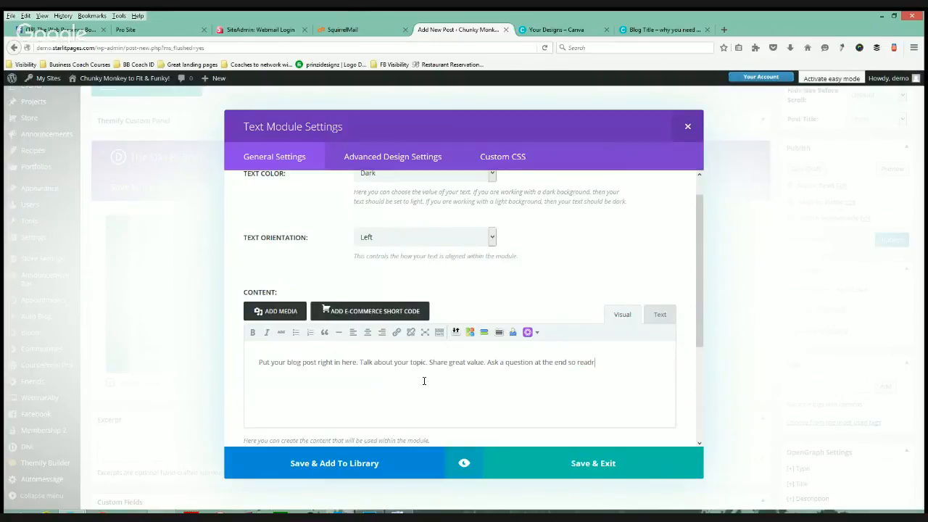
text(s leave comments!)
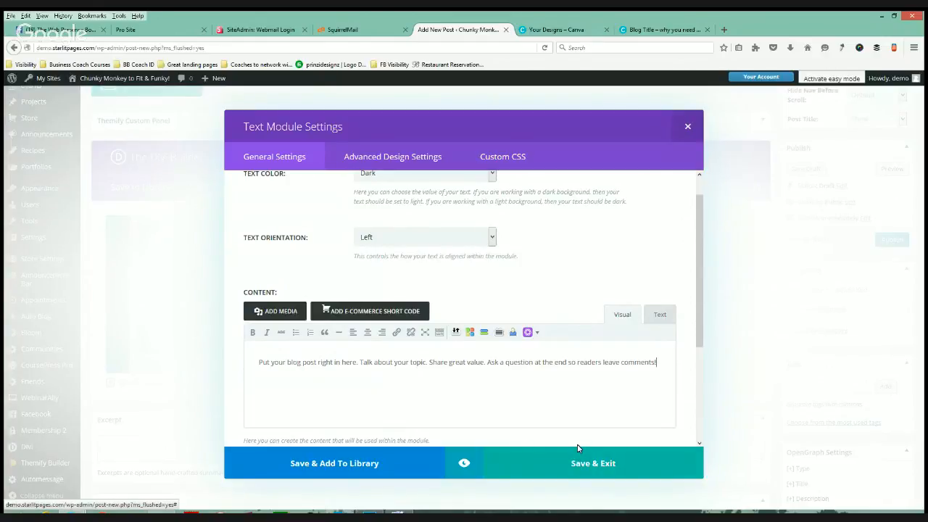
Duplicate the placeholder sentence into five lines with no blank gaps between them.
key(ctrl+a)
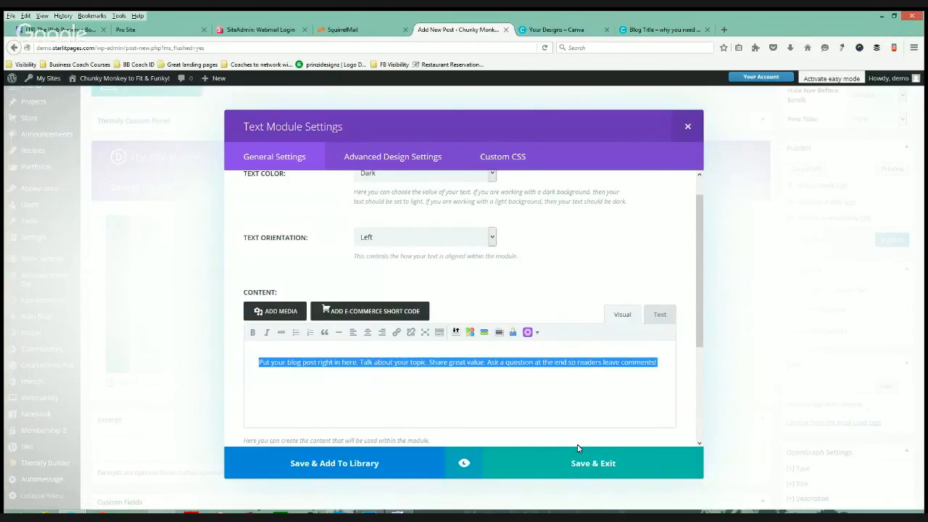
key(ctrl+c)
key(ctrl+v)
key(ctrl+v)
key(ctrl+v)
key(ctrl+v)
key(ctrl+v)
click(665, 344)
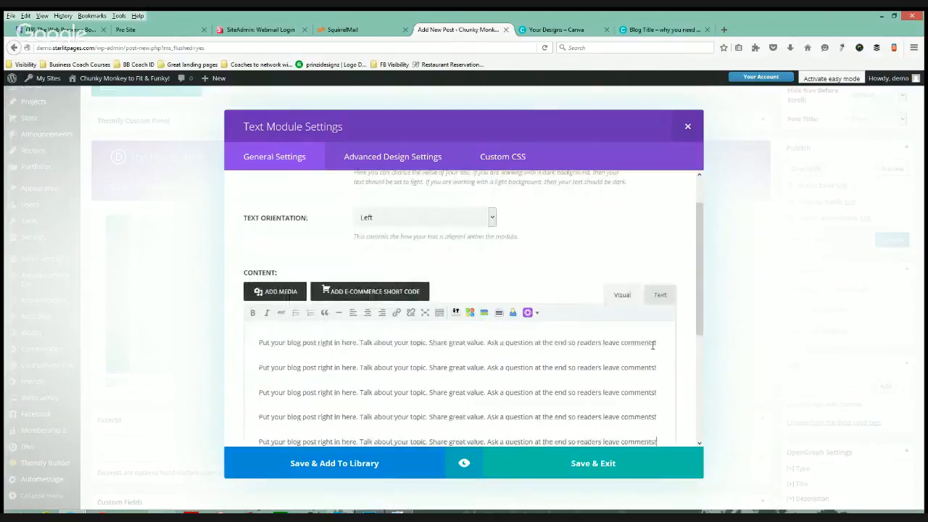
key(Delete)
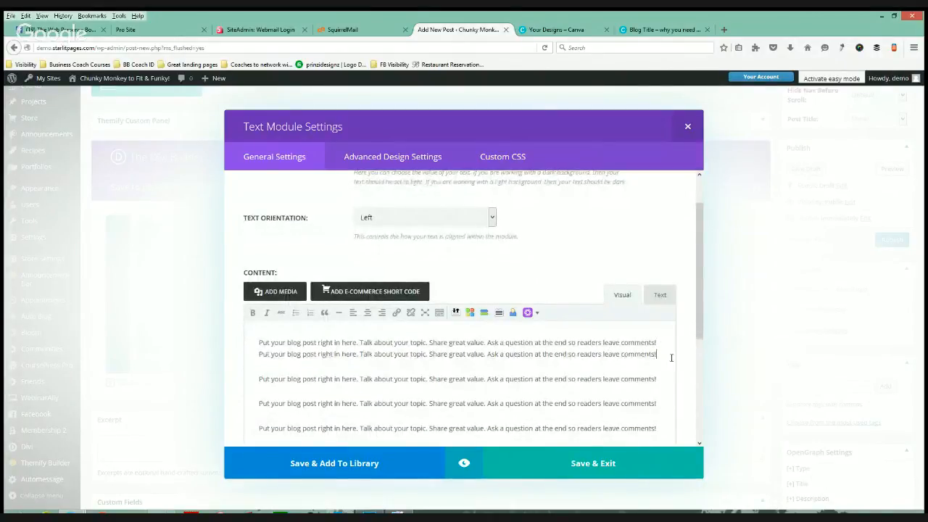
click(672, 355)
key(Delete)
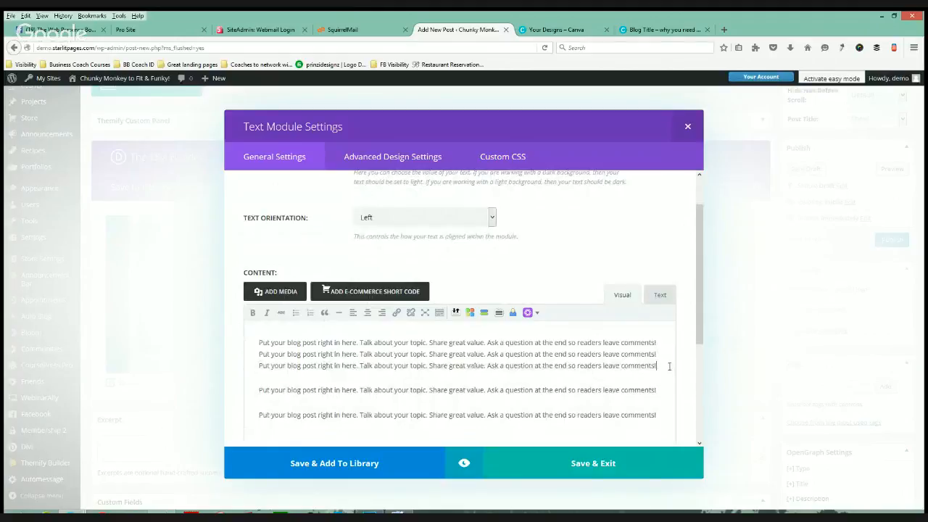
click(669, 366)
key(Delete)
click(669, 376)
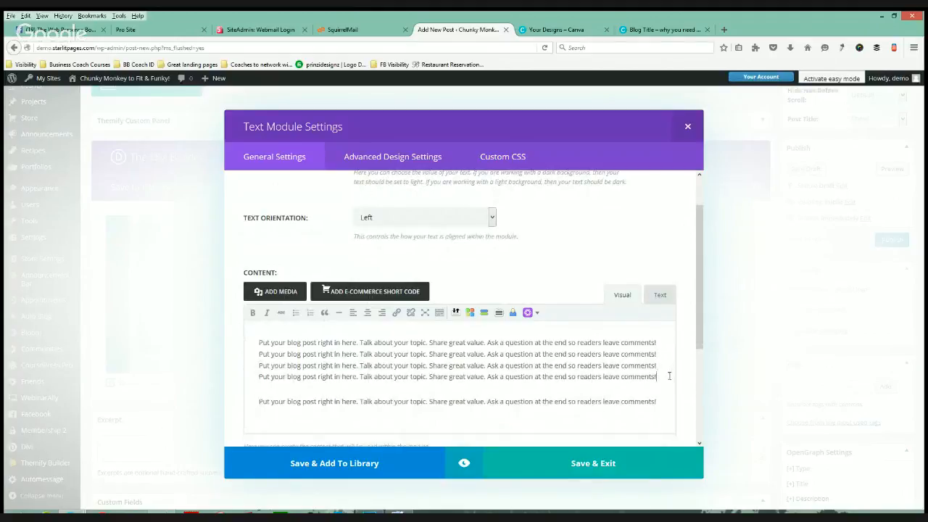
key(Delete)
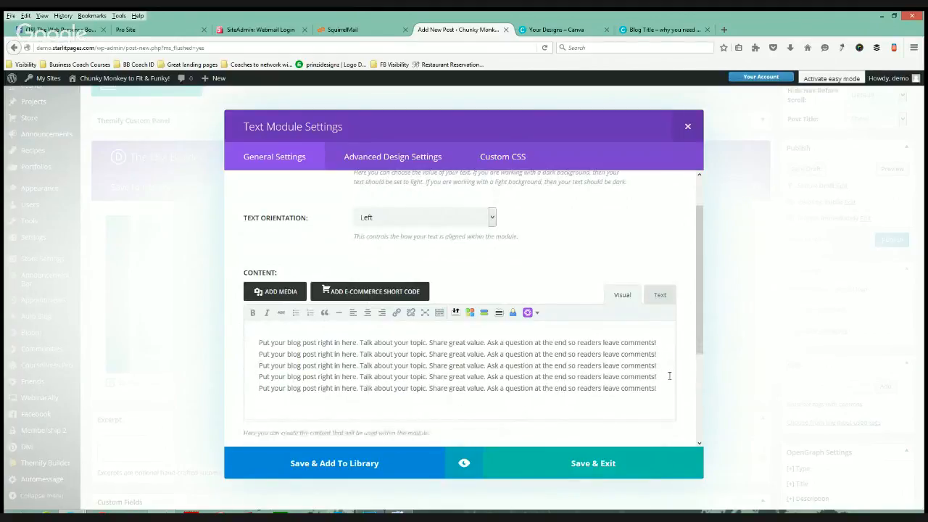
Paste two more copies of the five-line block as new paragraphs and save the Text module.
key(ctrl+a)
key(ctrl+c)
key(Right)
key(Return)
key(ctrl+v)
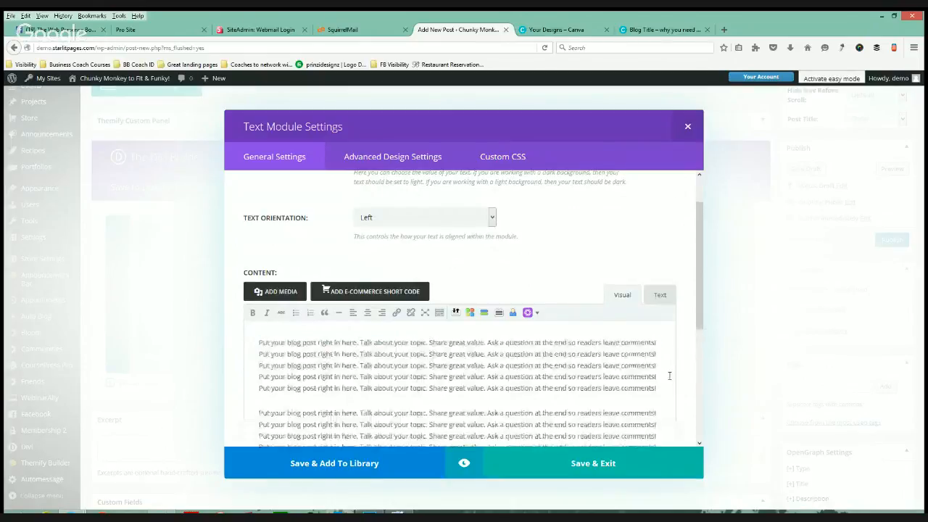
key(Return)
key(ctrl+v)
click(590, 464)
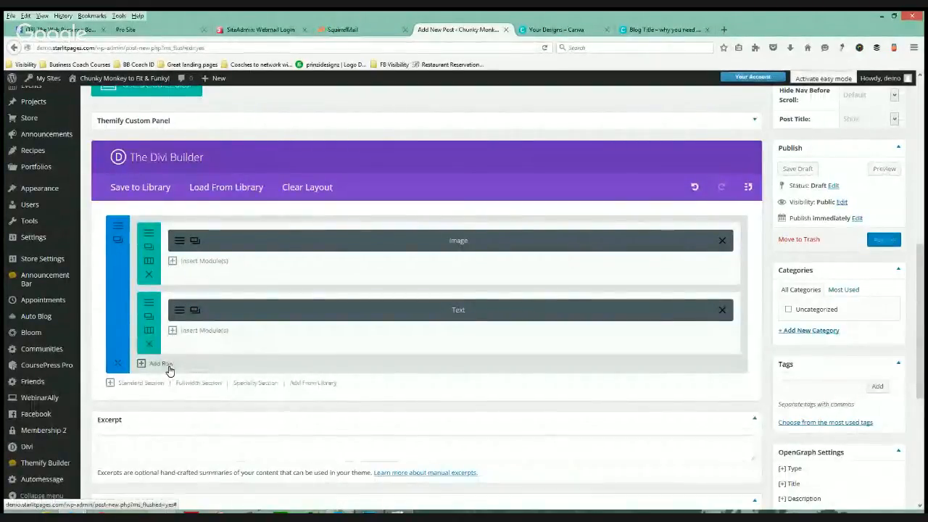
Add a single full-width row below the Text row and insert a Call To Action module.
click(168, 367)
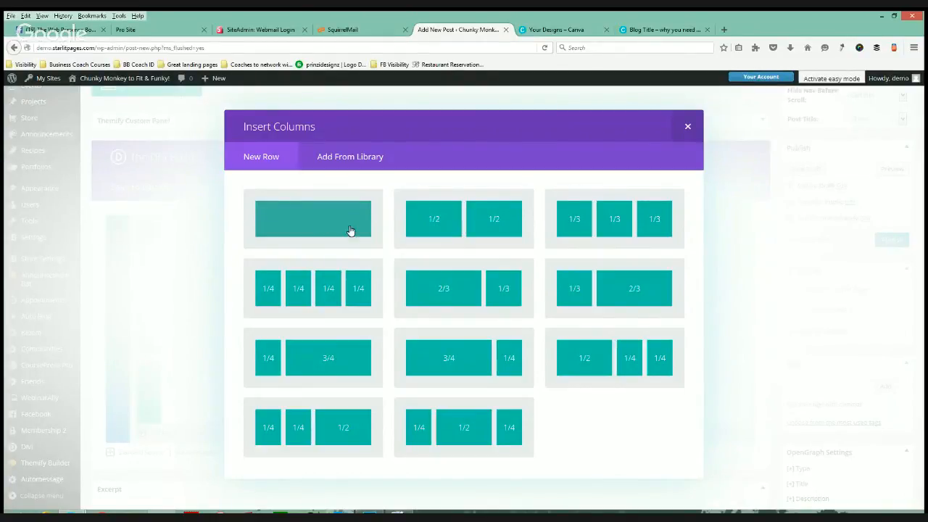
click(344, 231)
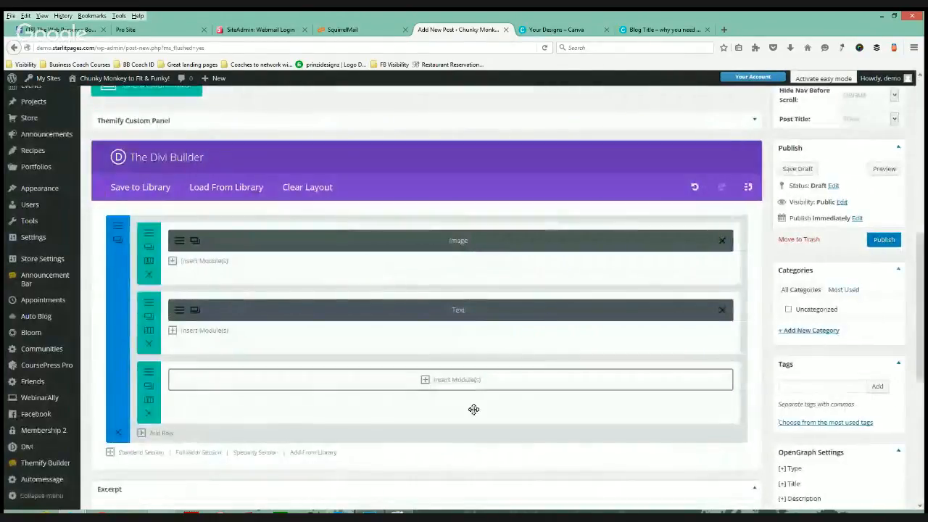
click(472, 383)
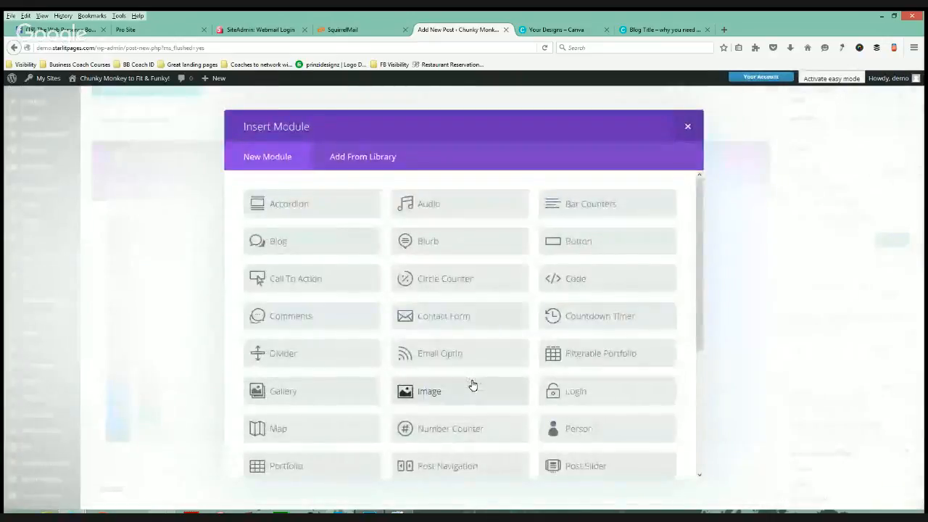
scroll(472, 384, down, 2)
scroll(472, 385, down, 3)
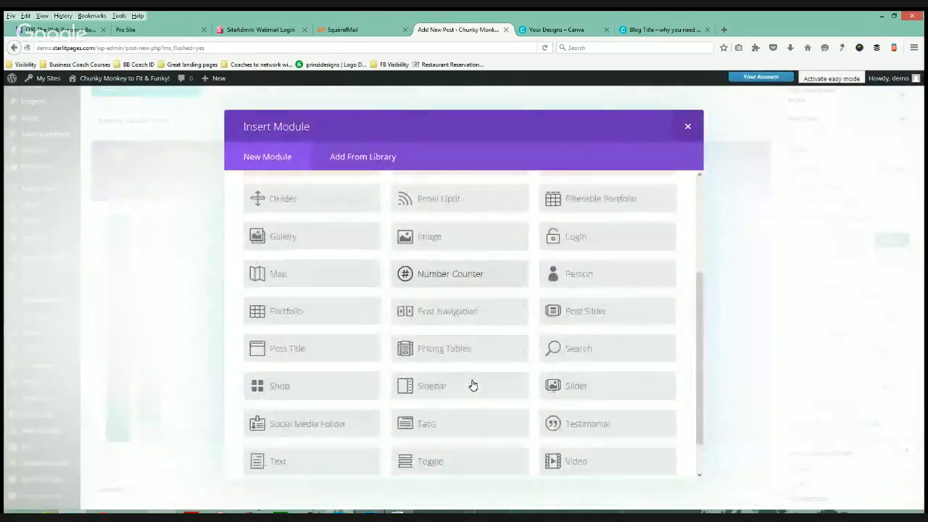
scroll(545, 389, down, 2)
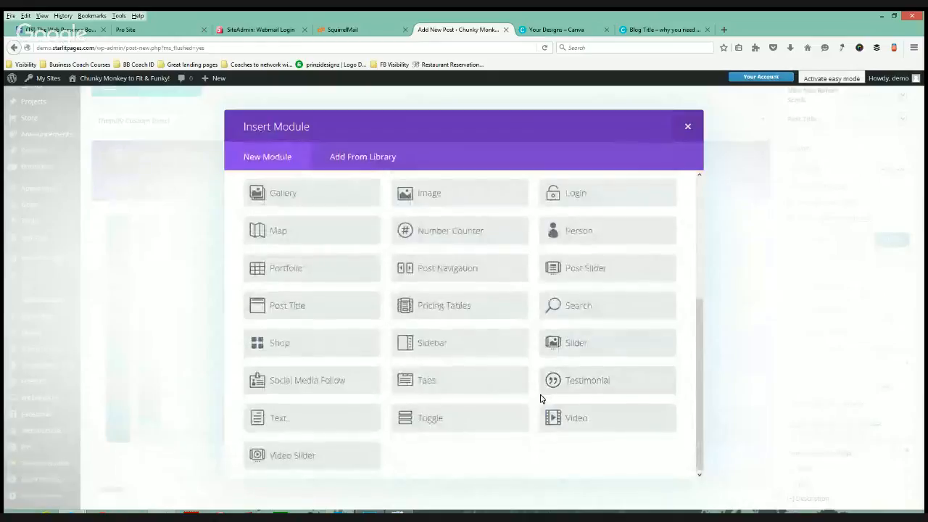
scroll(442, 424, up, 6)
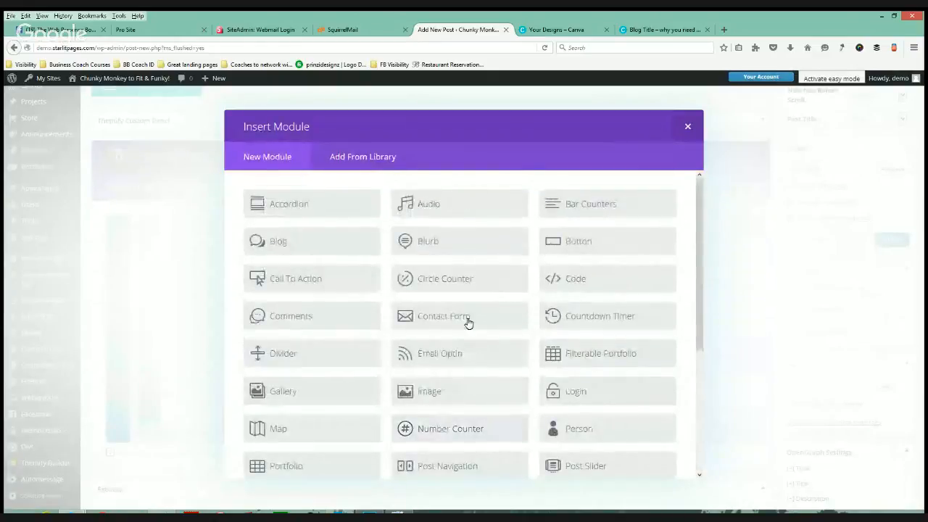
click(333, 283)
Set the title 'Book An Appointment', button URL '/appointments' and button text 'Book Now'.
click(393, 201)
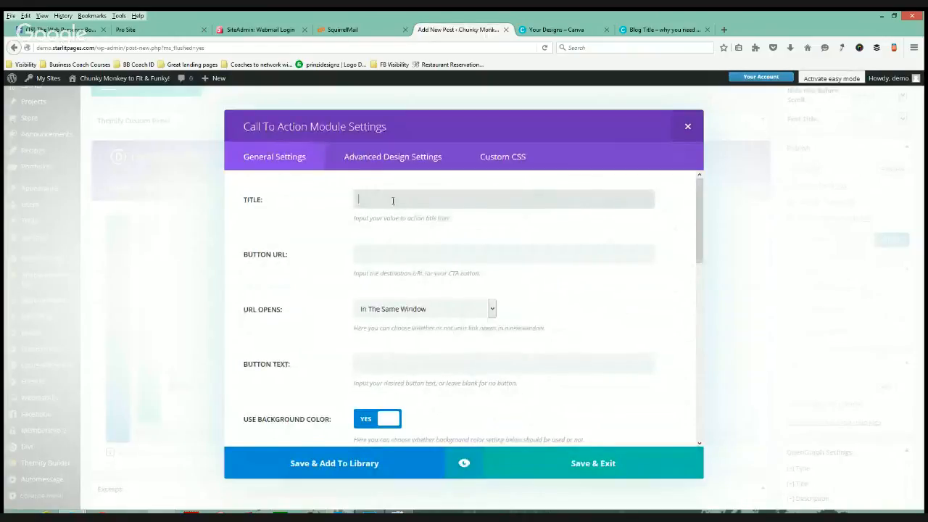
text(Book An Appointment)
click(390, 256)
text(/a)
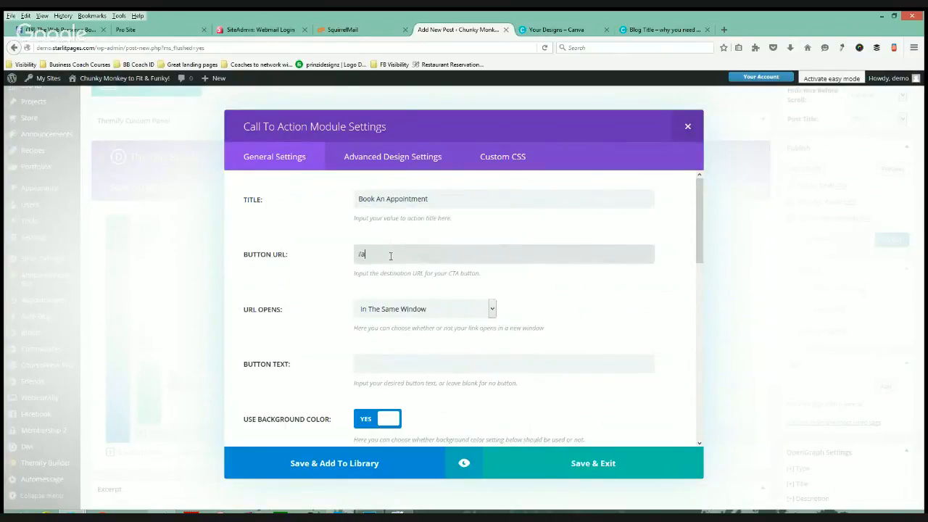
text(ppointments)
click(460, 355)
text(Book Now)
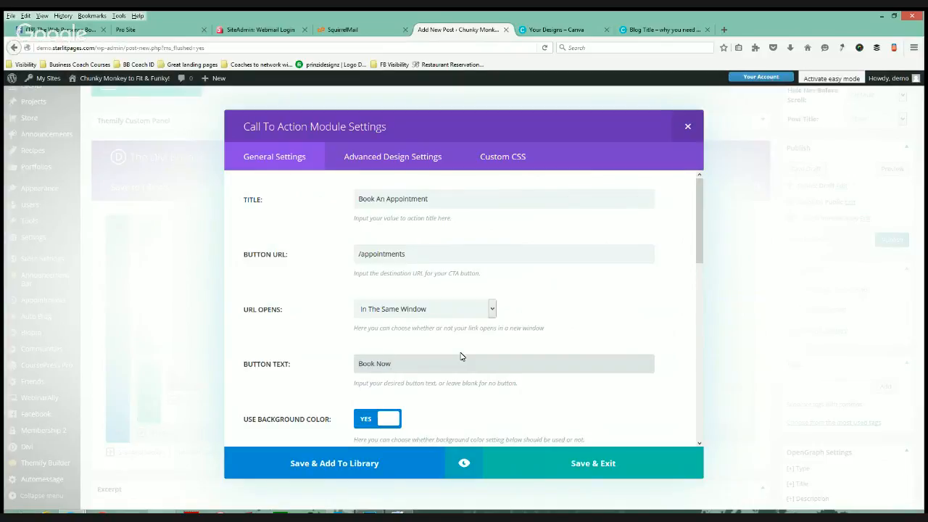
scroll(460, 356, down, 3)
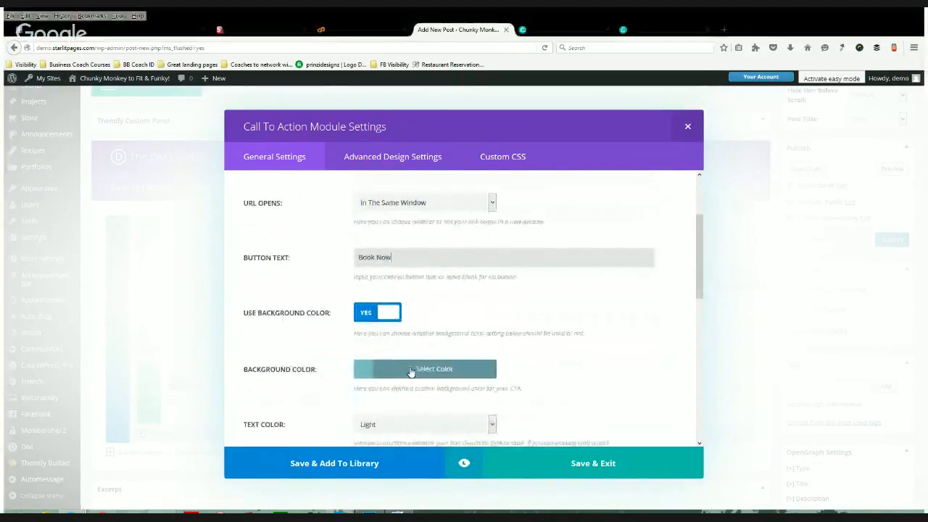
click(409, 371)
Set the module background to a preset red adjusted to a dark red.
scroll(512, 334, down, 2)
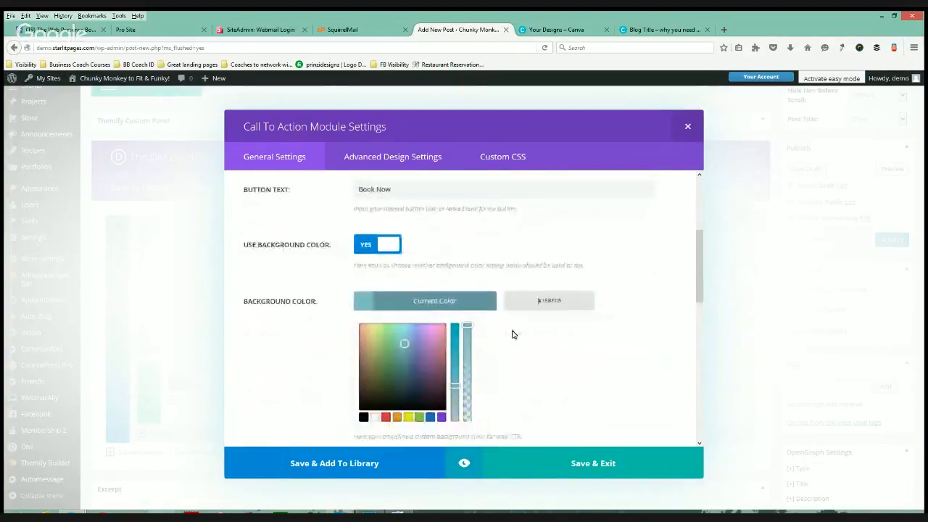
scroll(512, 335, down, 1)
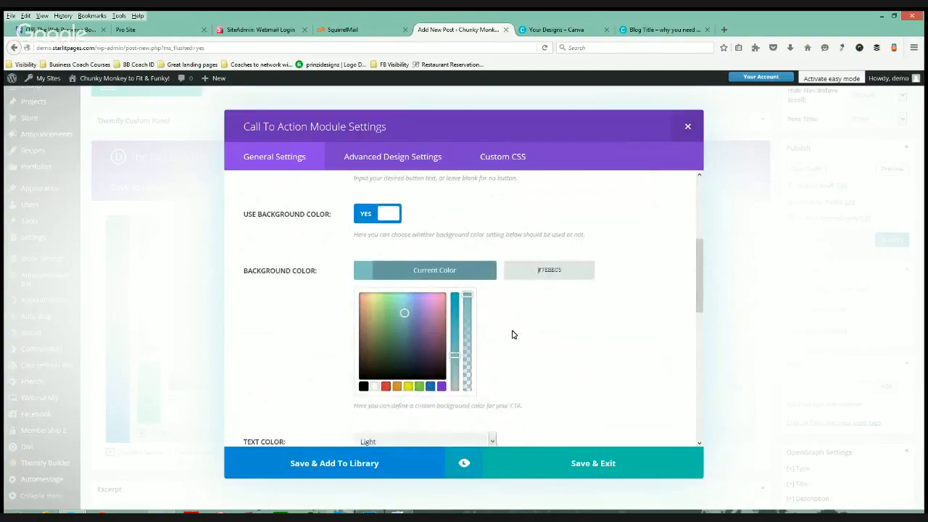
click(386, 385)
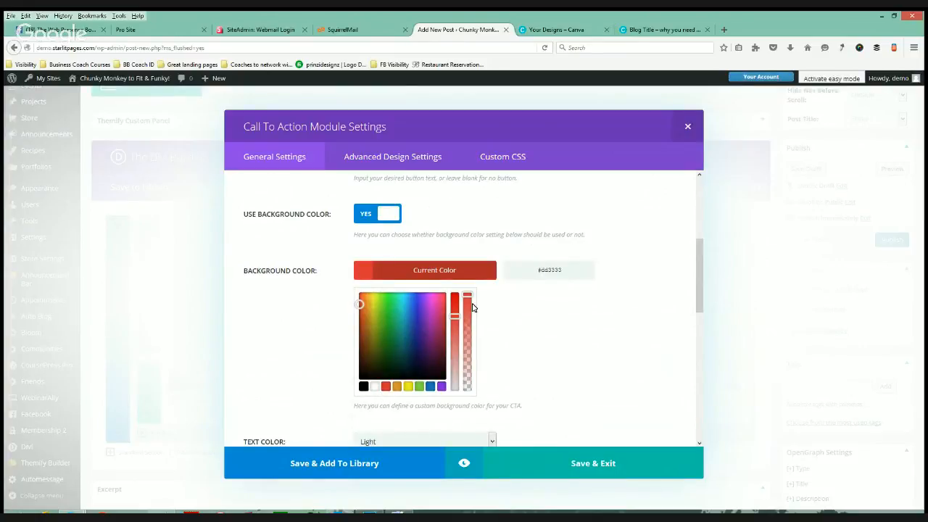
mouse_move(468, 295)
mouse_down()
mouse_move(469, 326)
mouse_move(468, 293)
mouse_up()
drag(360, 305, 359, 293)
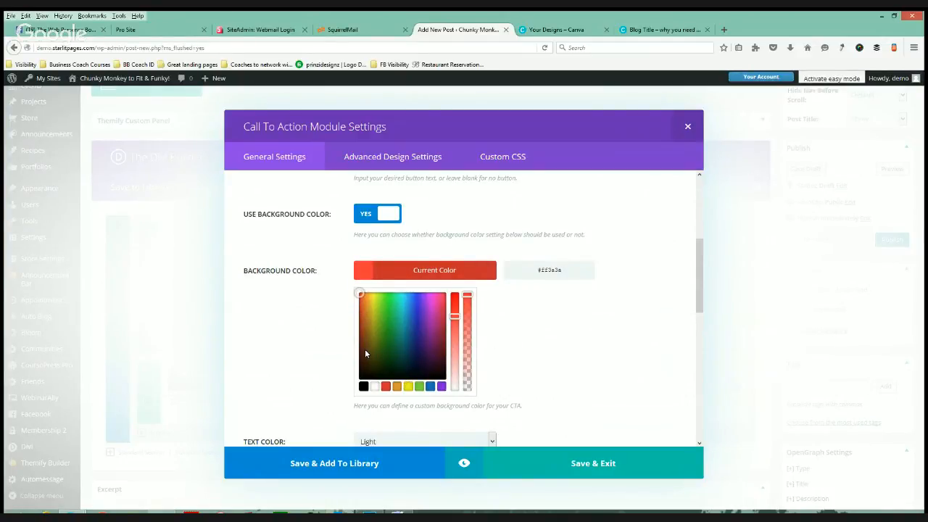
drag(364, 349, 333, 323)
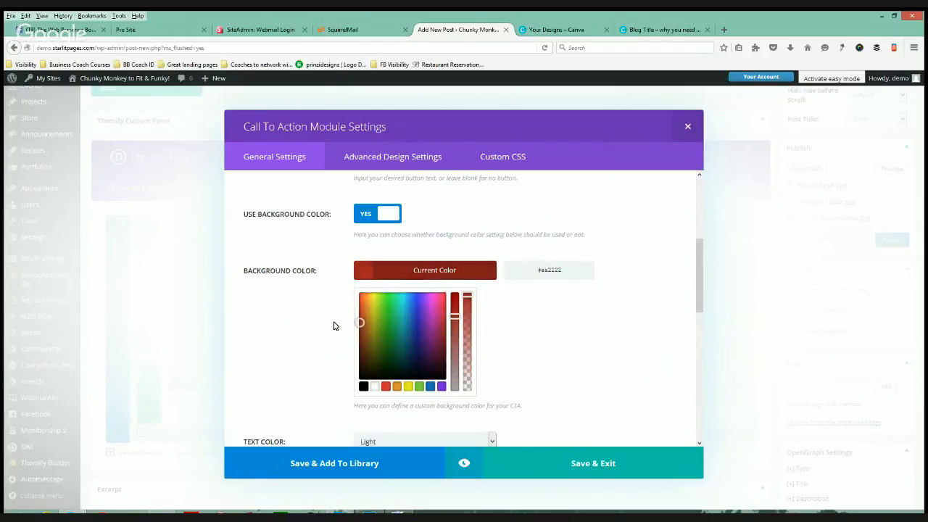
click(315, 366)
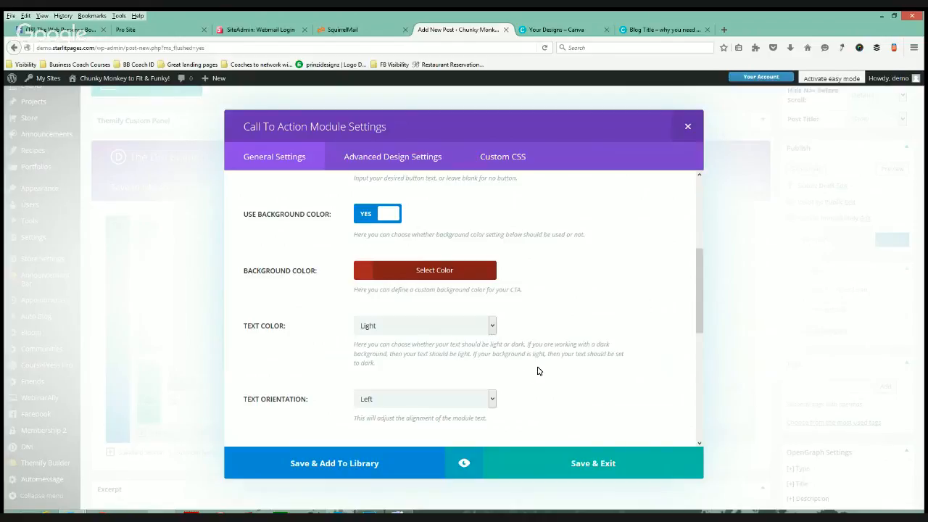
Set the Text Orientation to Center.
scroll(536, 371, down, 1)
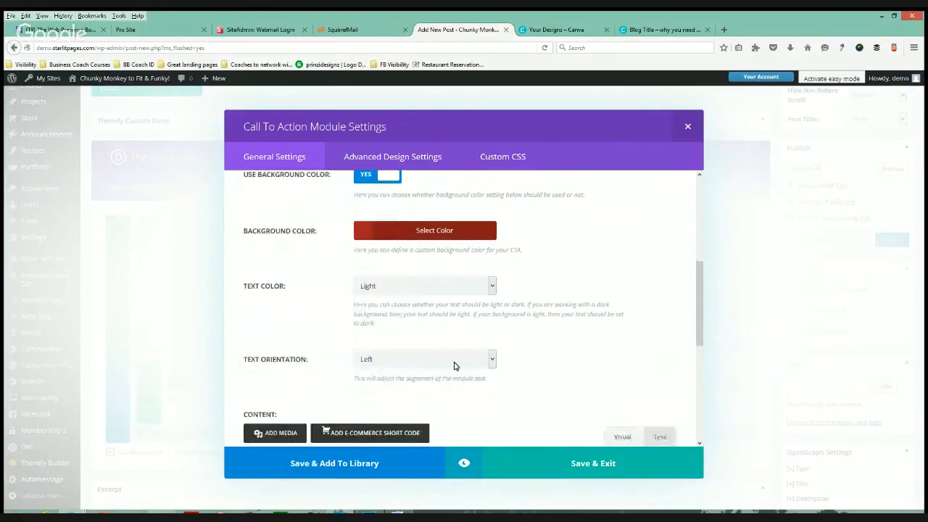
click(392, 385)
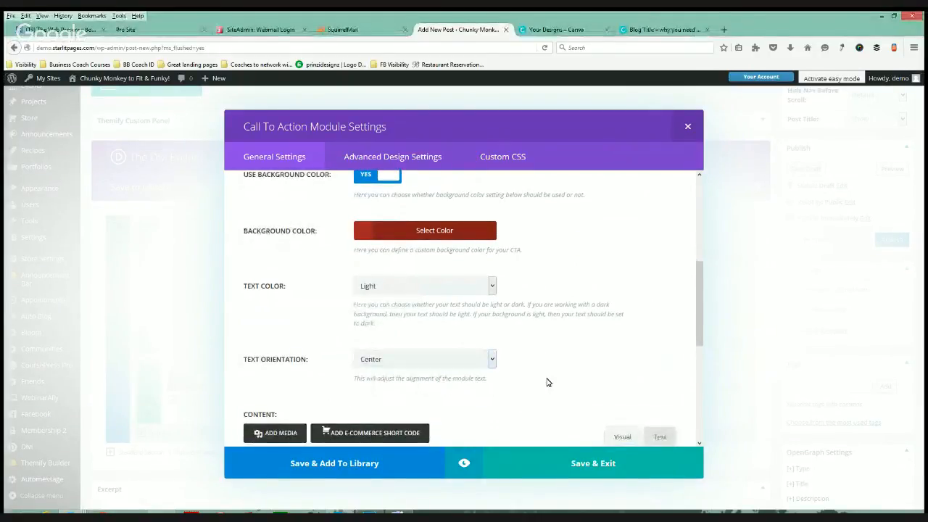
scroll(549, 382, down, 1)
scroll(549, 381, down, 2)
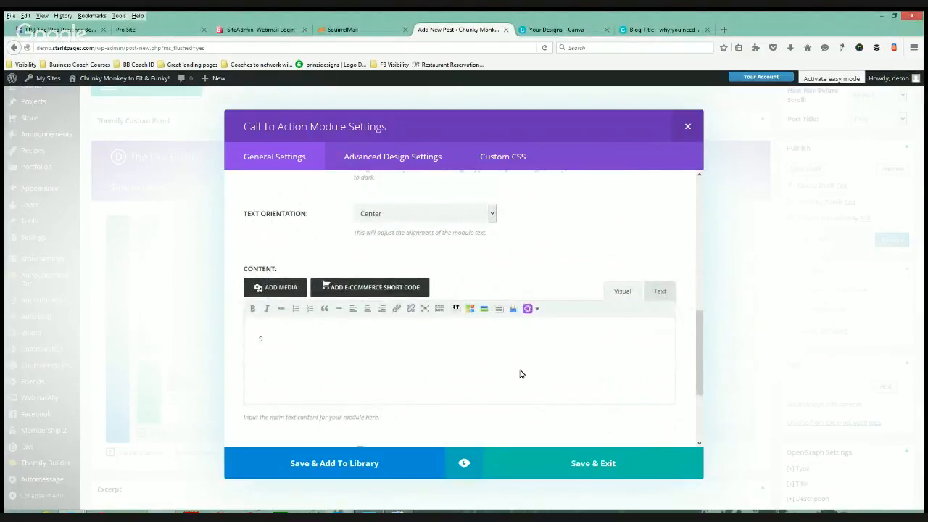
Write 'Schedule a free phone consultation to discuss how we can work together!' and centre it.
text(Sche)
key(BackSpace)
text(d)
key(BackSpace)
key(BackSpace)
text(edule a phone call to discuss)
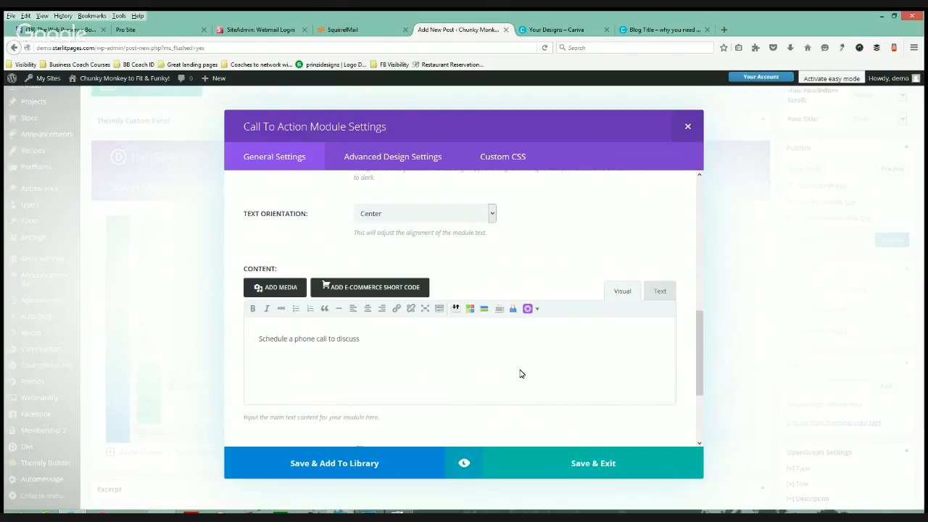
text( how we can work together!)
click(294, 339)
text(free)
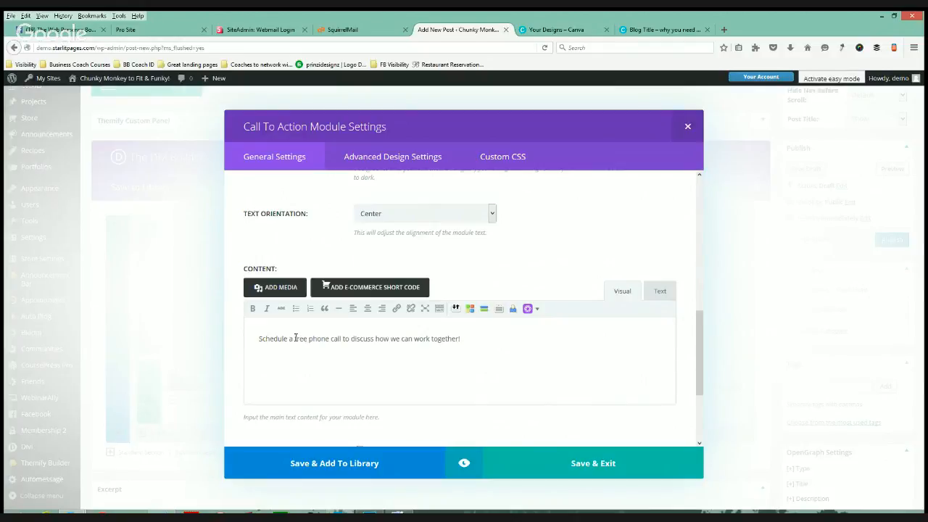
key(BackSpace)
key(BackSpace)
key(BackSpace)
key(BackSpace)
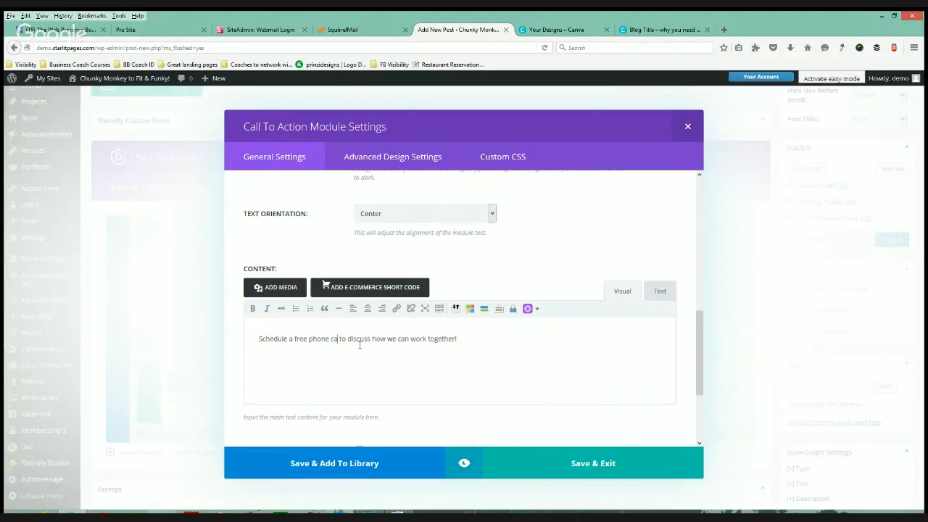
text(consultation)
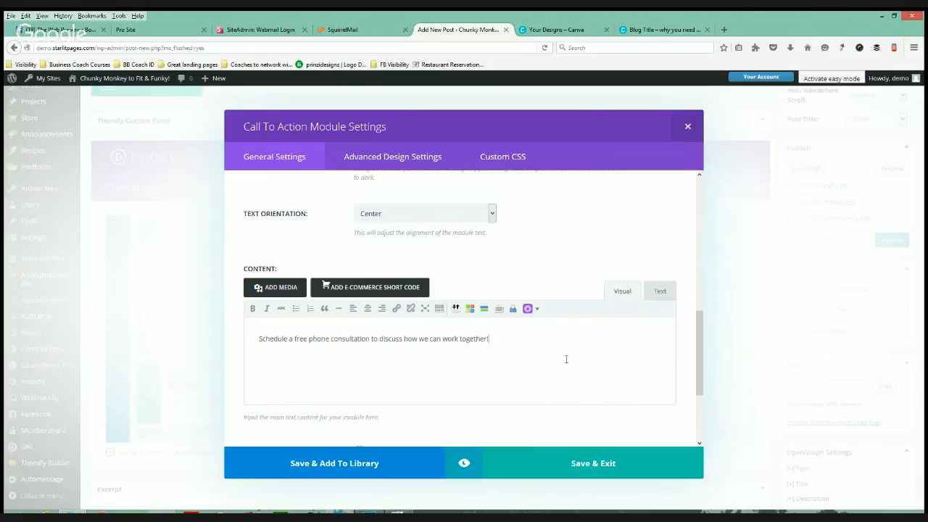
click(367, 308)
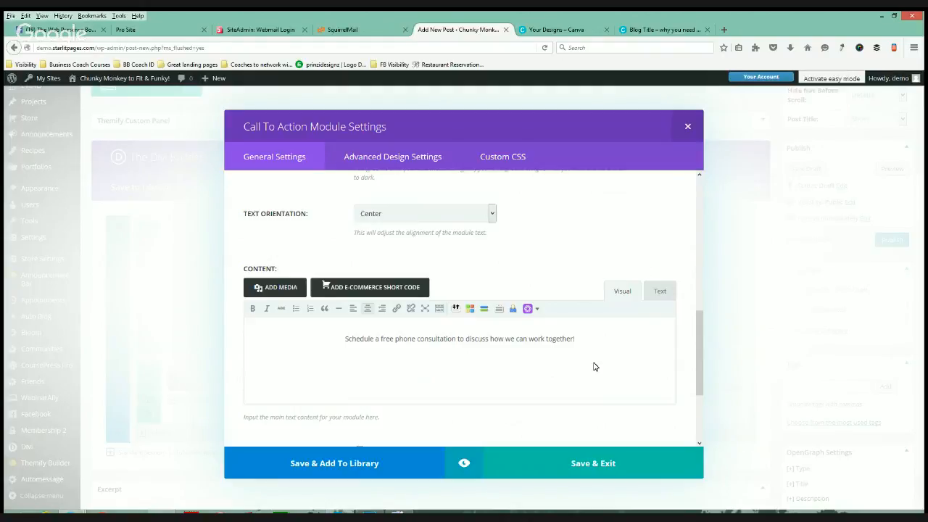
Save the Call To Action module settings so the layout shows Image, Text and Call To Action rows.
click(601, 468)
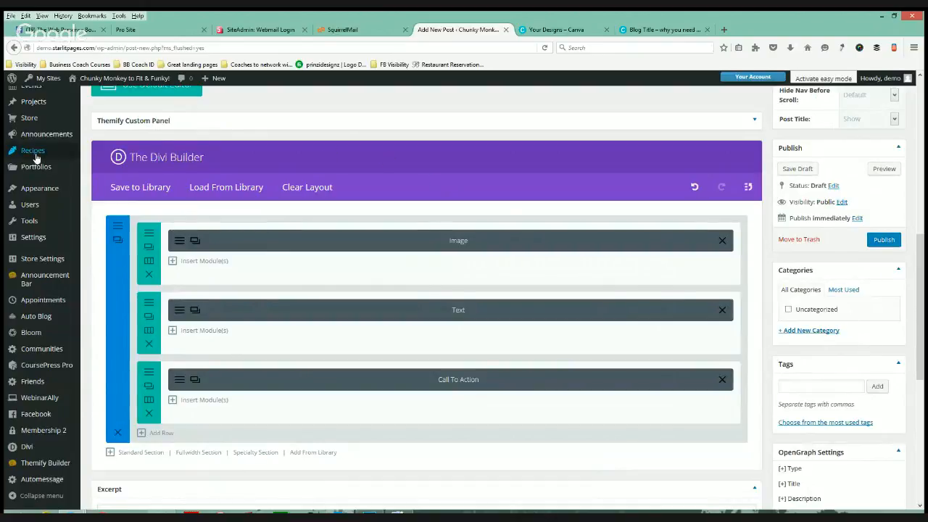
mouse_move(35, 153)
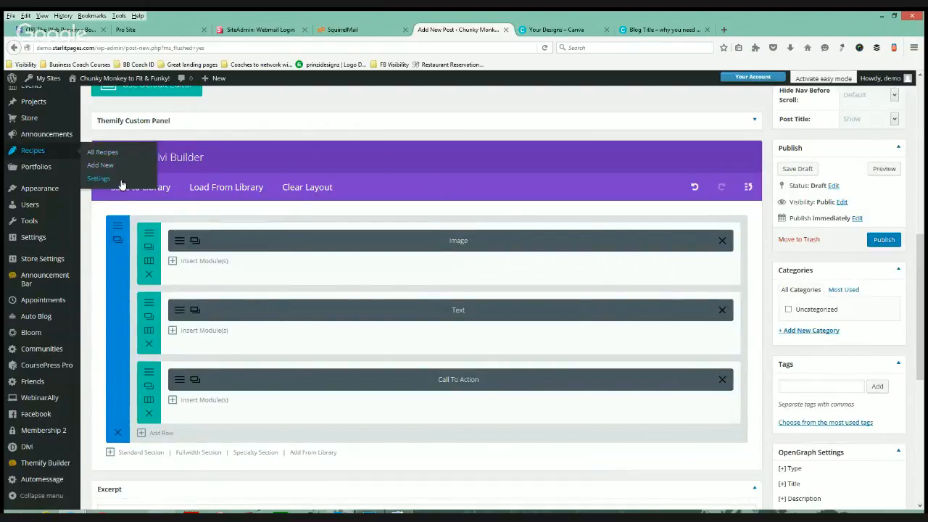
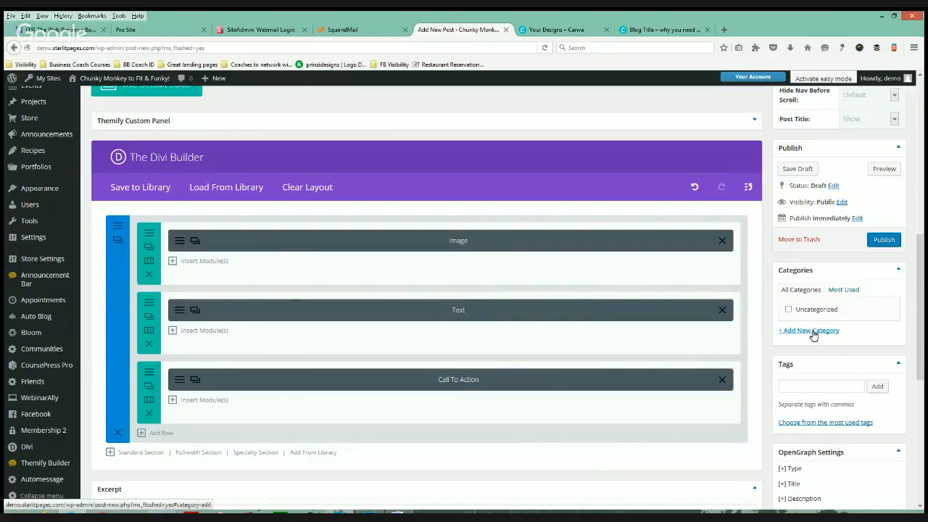
Add a new Testimonial category for the post.
click(812, 332)
text(Testi)
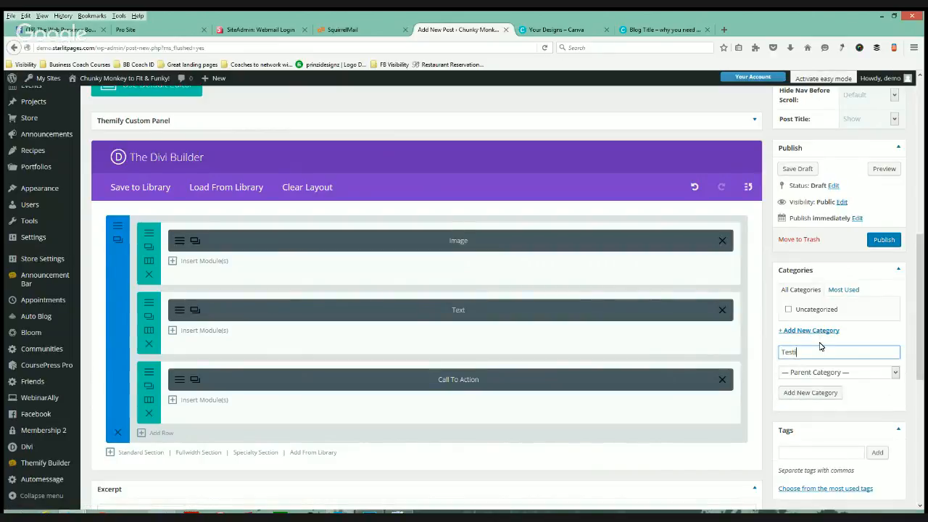
text(monial)
click(821, 392)
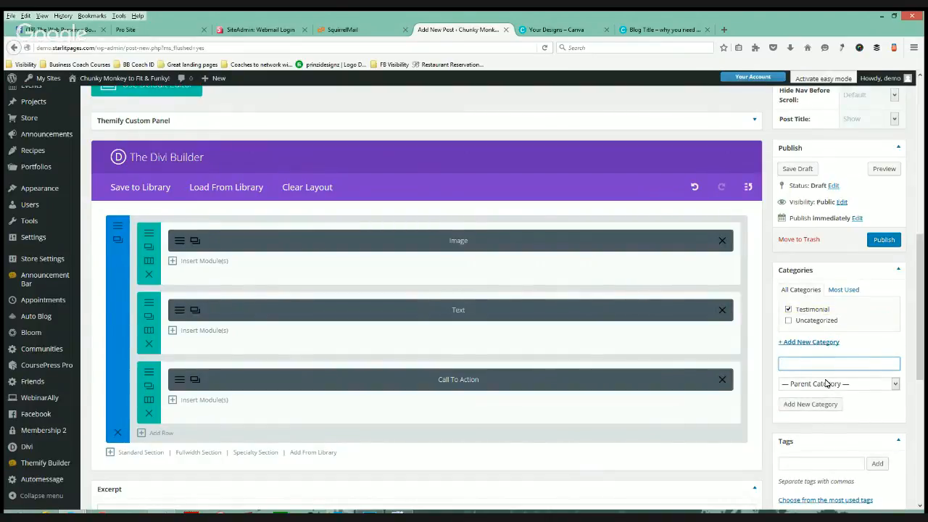
Create an Insanity category with Testimonial as its parent category.
click(835, 383)
click(824, 403)
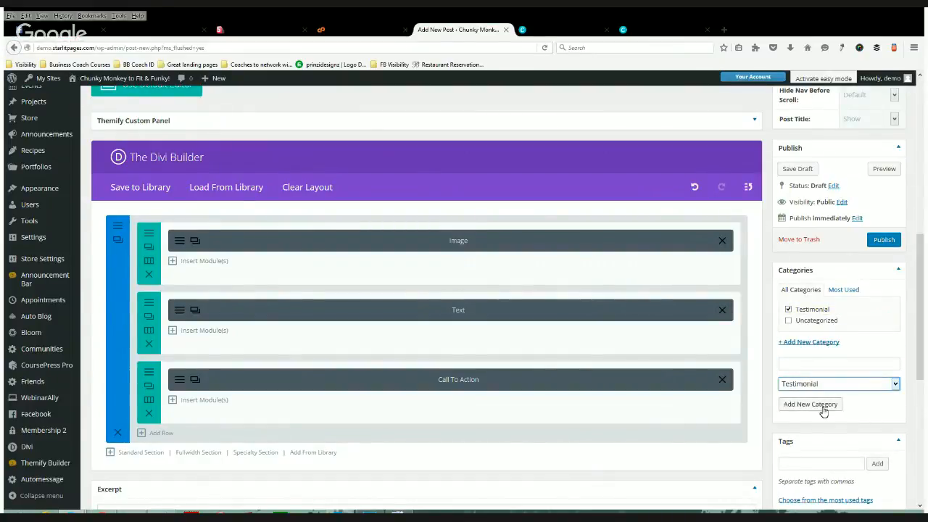
click(819, 363)
text(Woman)
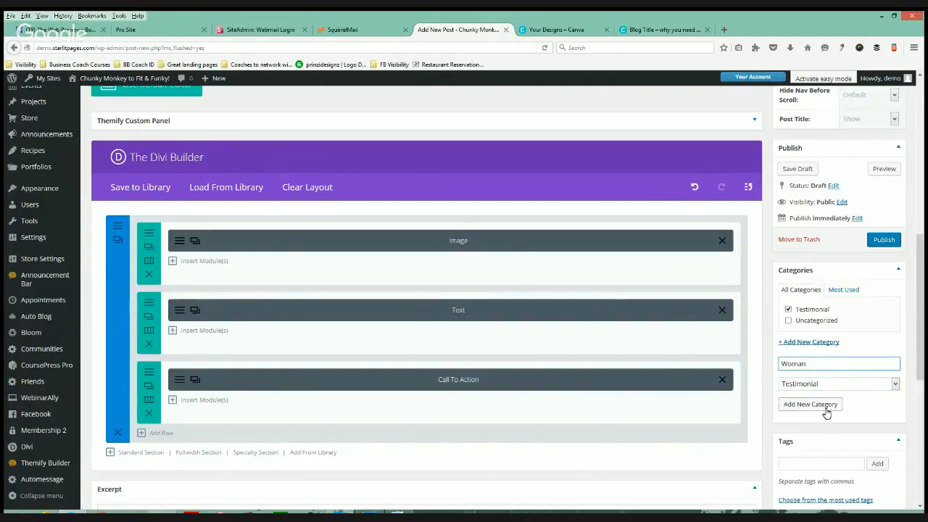
double_click(824, 367)
text(Ins)
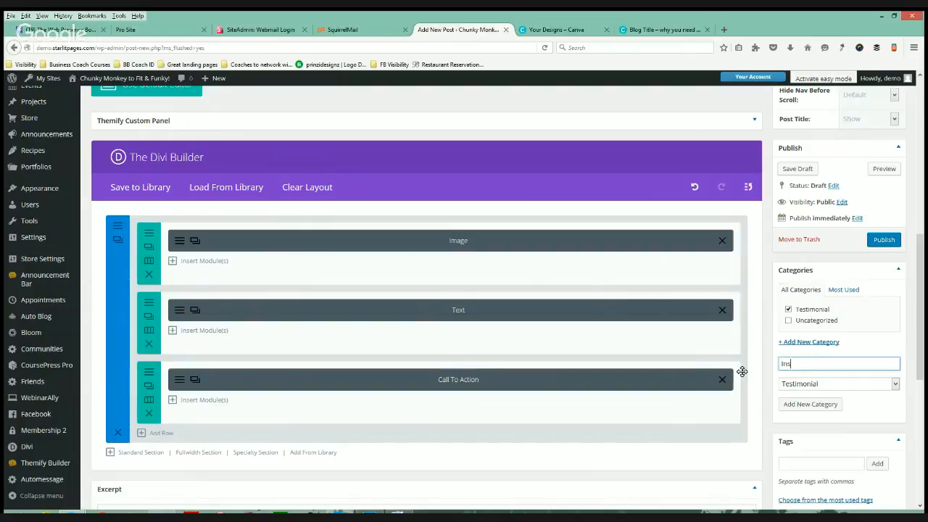
text(anity)
click(806, 403)
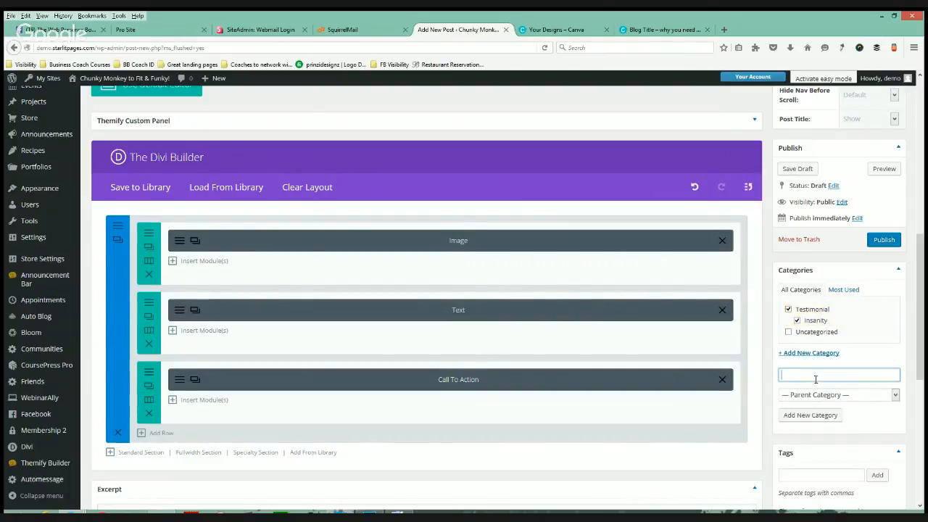
Set Testimonial as the parent for another new category.
click(829, 397)
click(830, 407)
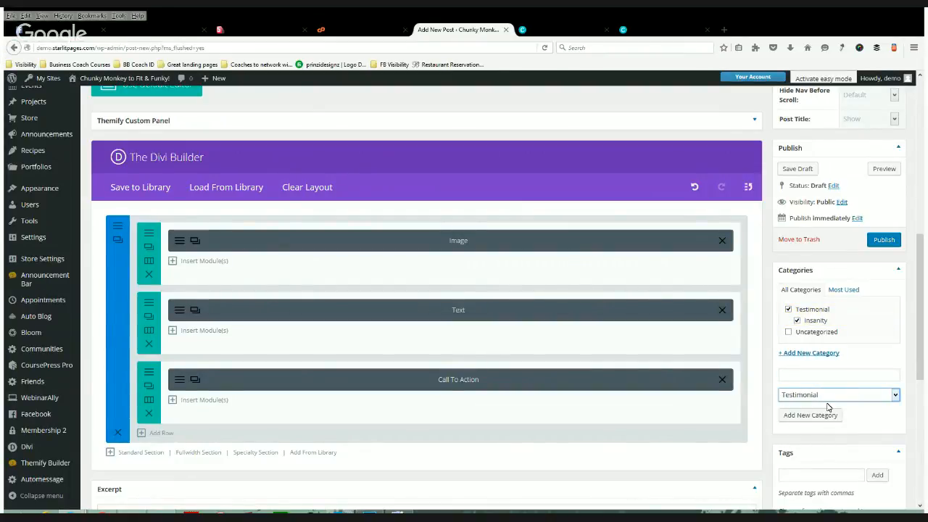
click(811, 375)
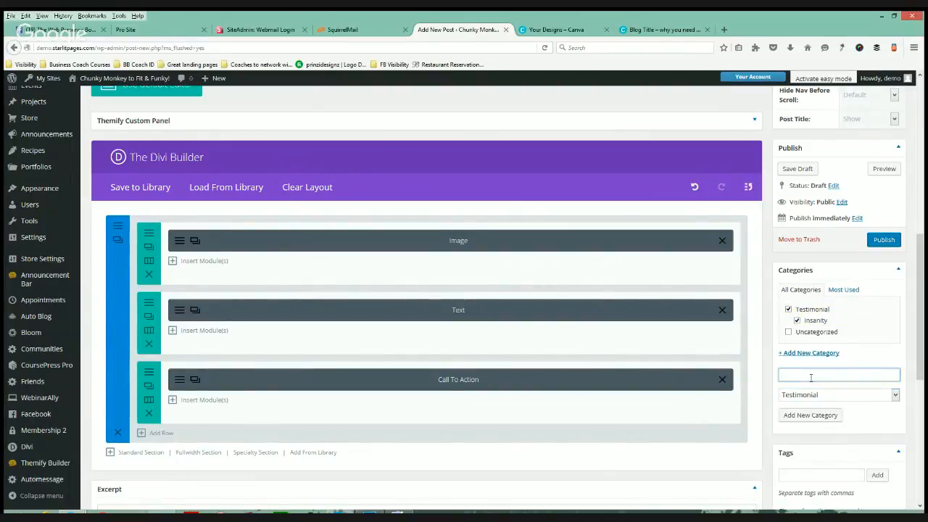
Create a 'Woman 40-50' category nested under Testimonial.
text(Woman)
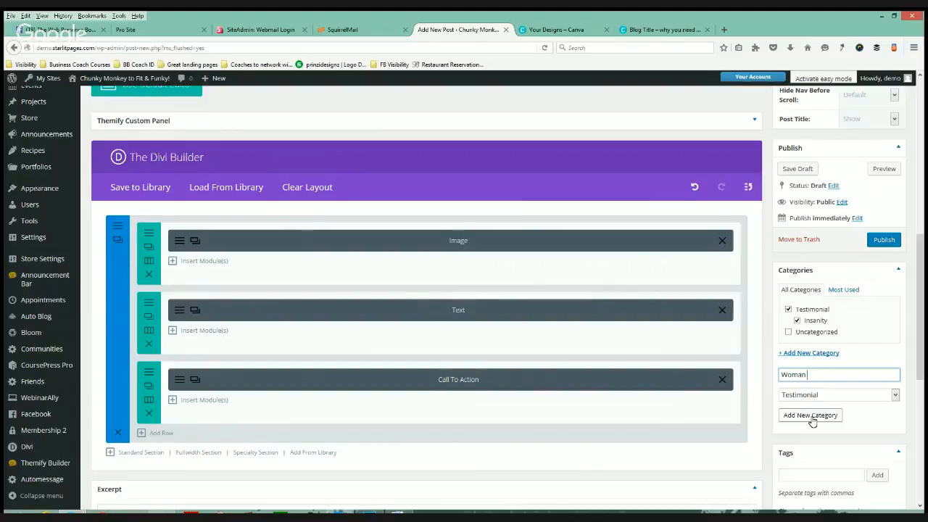
text(40)
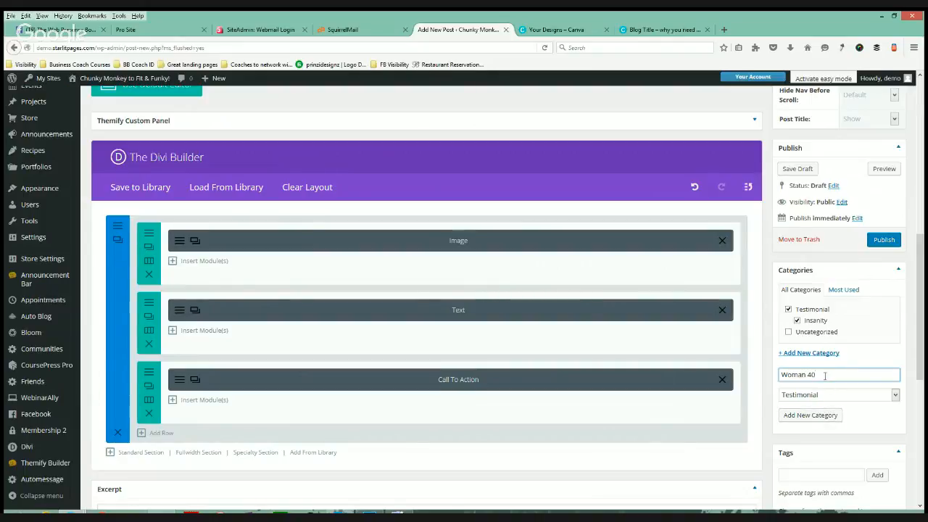
text(.5)
click(830, 424)
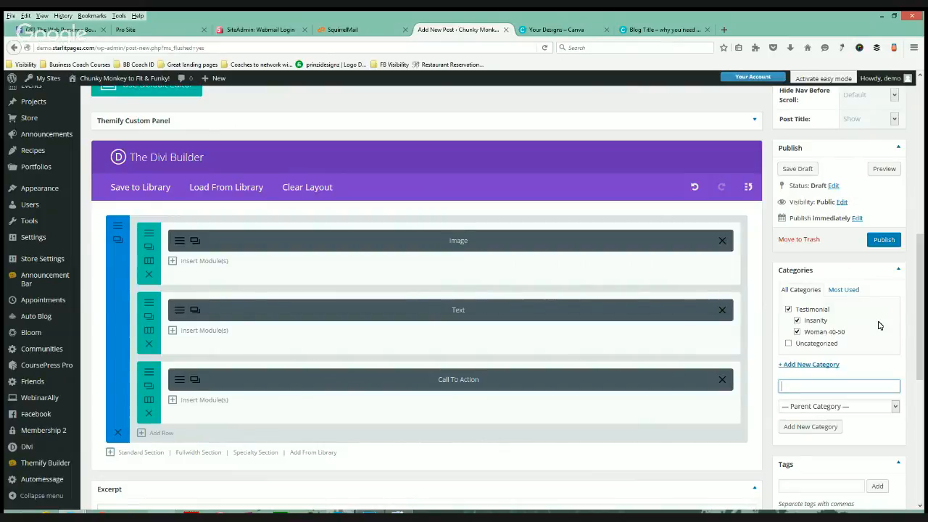
scroll(878, 325, down, 3)
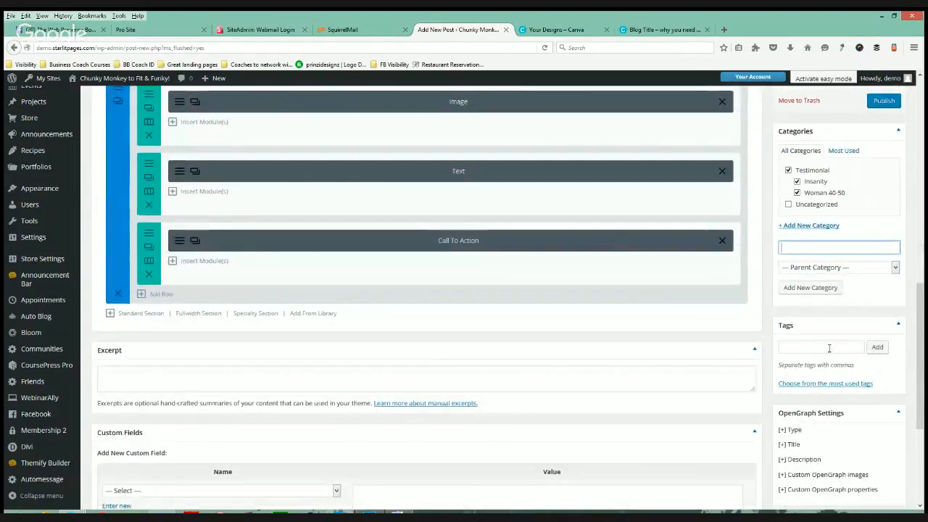
Add the tags testimonials, women, high impact and insanity to the post.
click(830, 348)
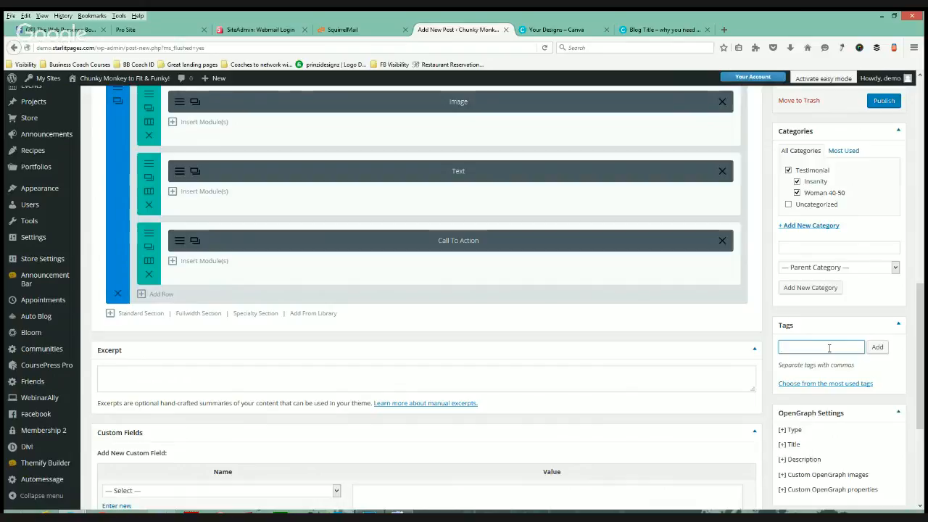
text(testimonials)
click(877, 346)
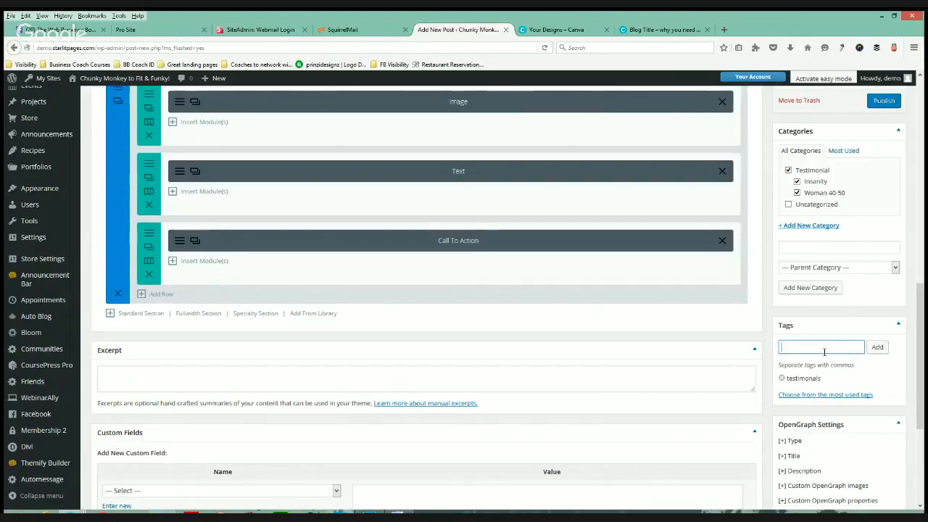
text(women)
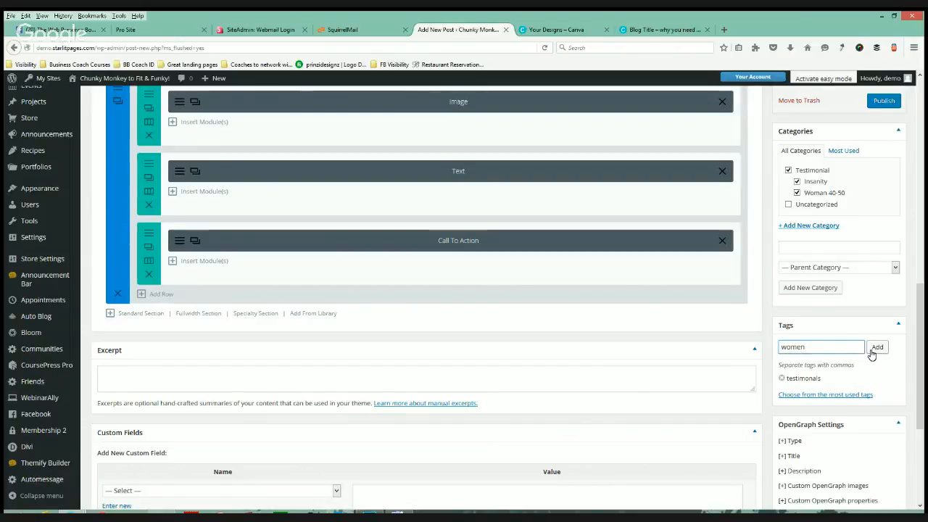
click(874, 348)
text(high impact)
click(875, 348)
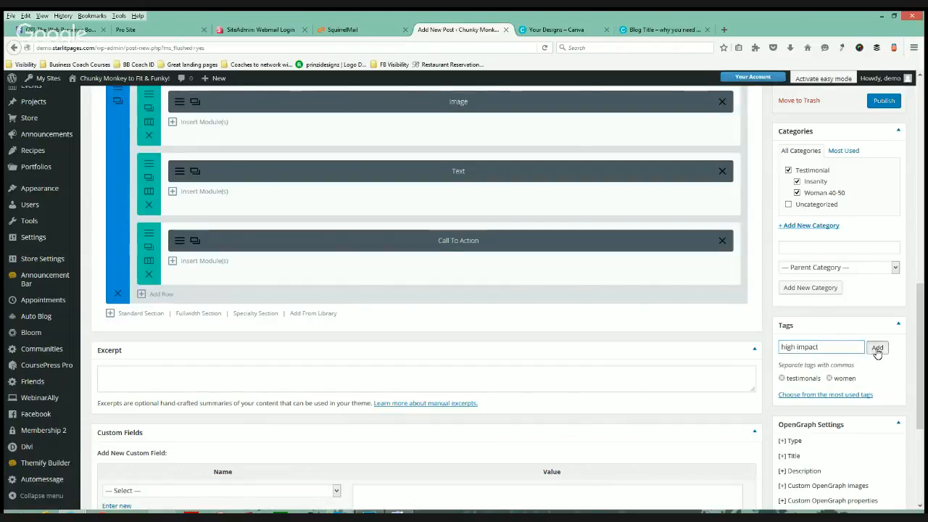
text(insanity)
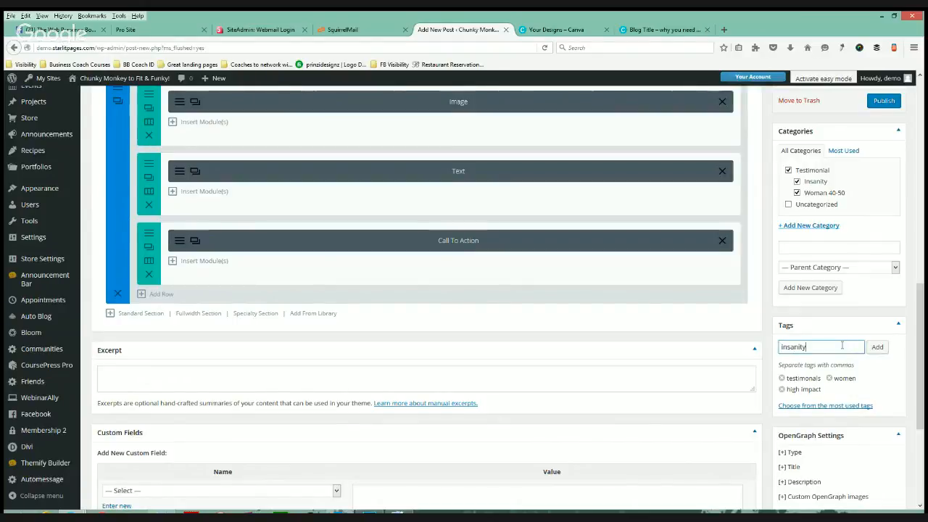
click(876, 348)
scroll(734, 397, down, 1)
scroll(733, 398, up, 2)
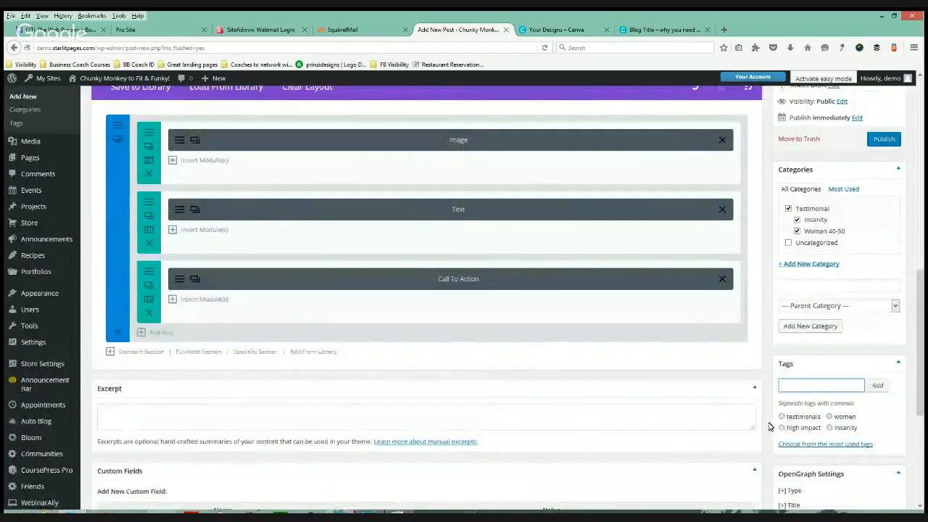
scroll(700, 389, up, 3)
scroll(701, 389, down, 4)
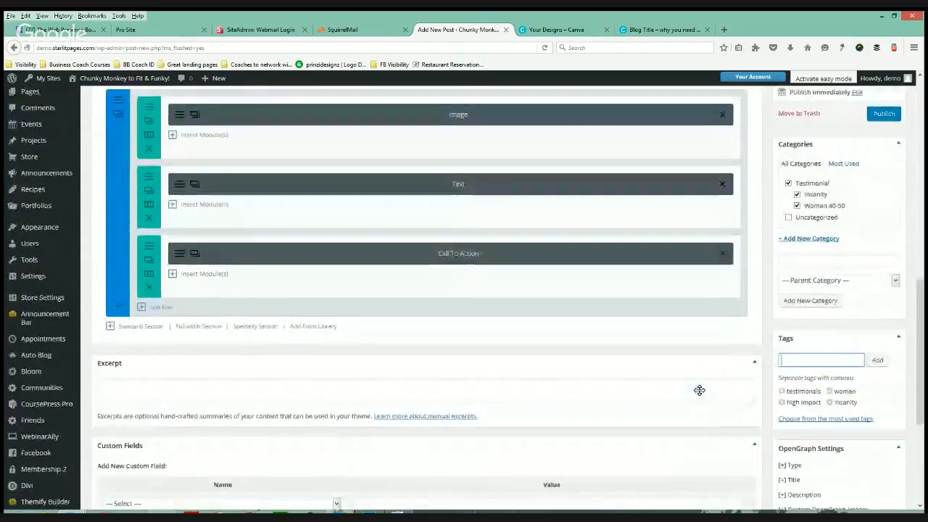
scroll(511, 403, down, 2)
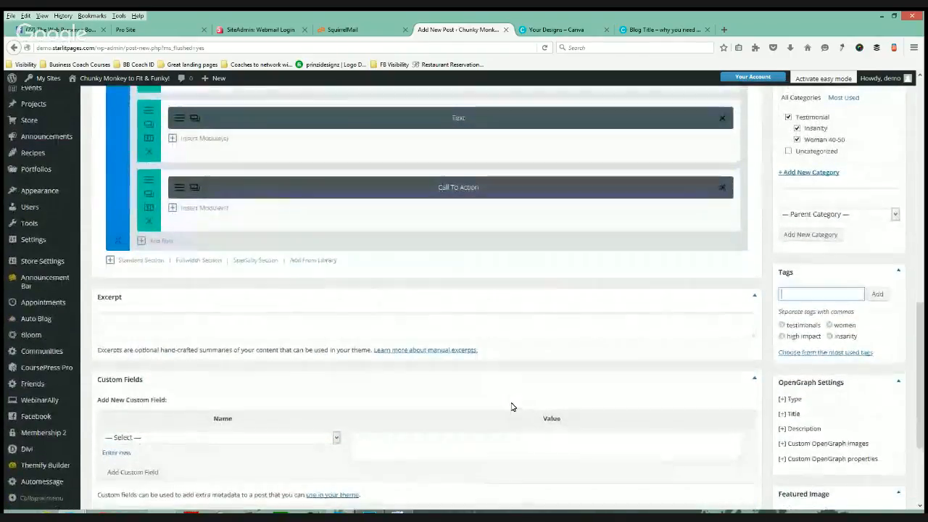
scroll(511, 406, down, 5)
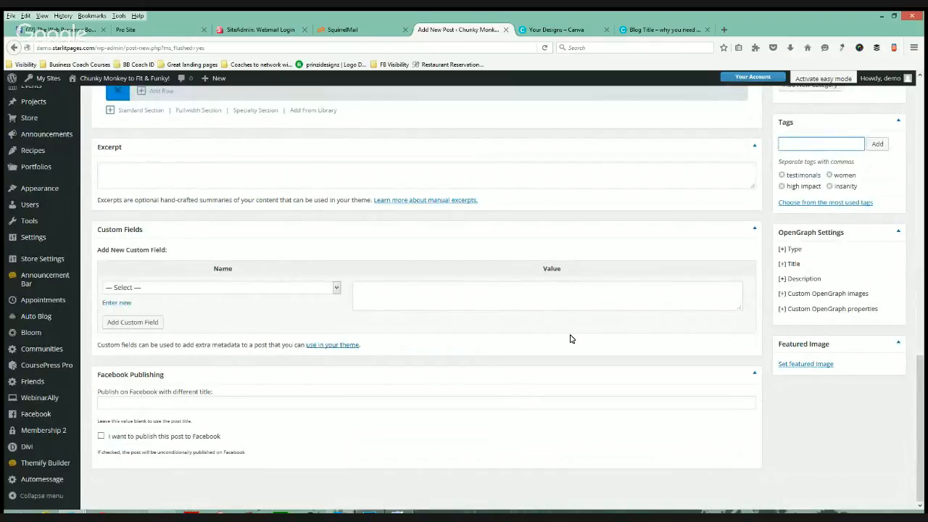
scroll(570, 339, up, 5)
drag(570, 331, 503, 356)
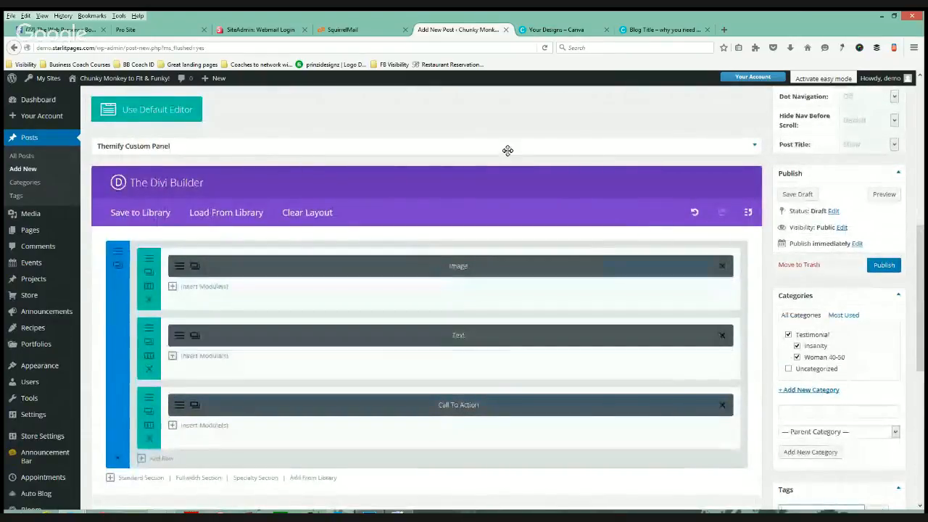
scroll(321, 159, up, 5)
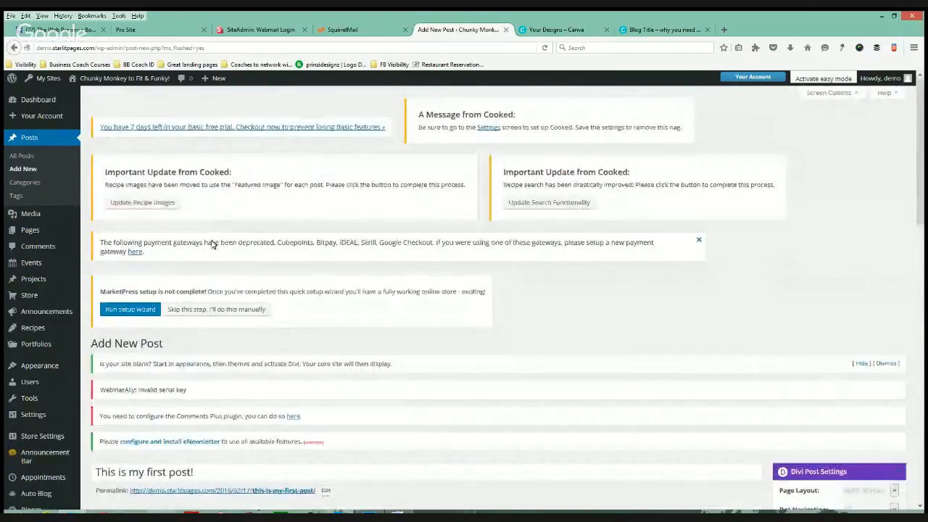
click(248, 462)
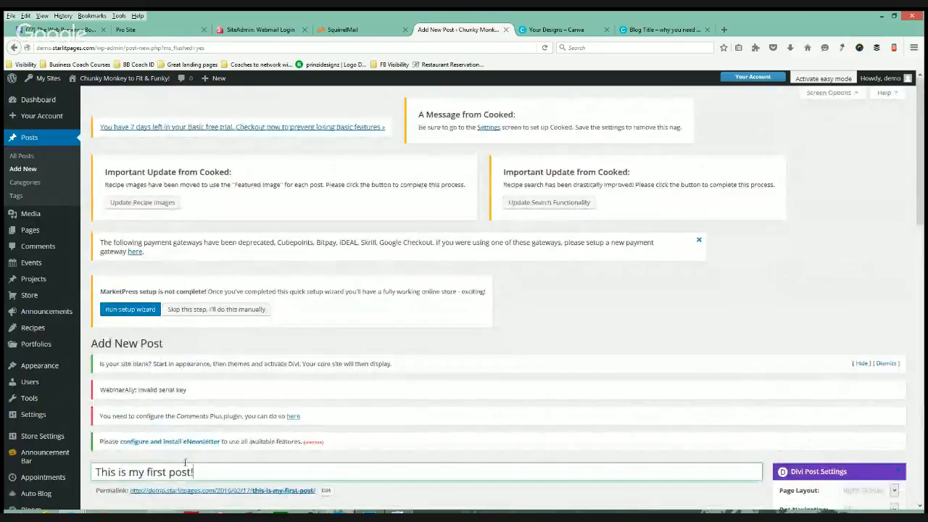
key(ctrl+a)
scroll(433, 424, down, 2)
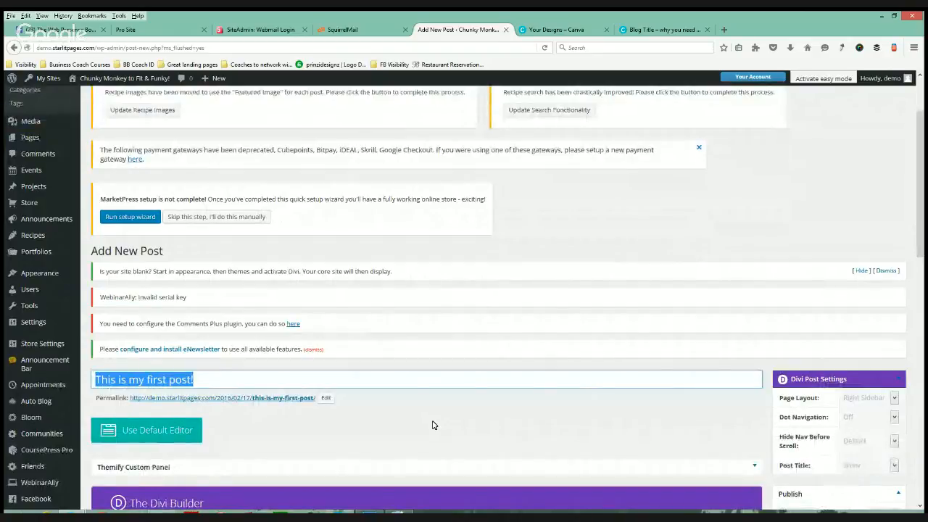
scroll(432, 425, down, 5)
scroll(432, 420, down, 2)
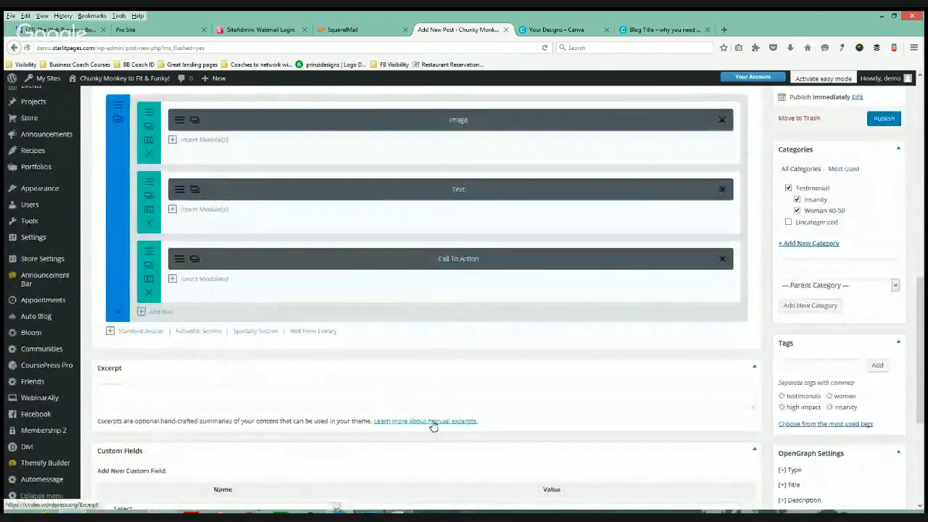
scroll(543, 362, up, 2)
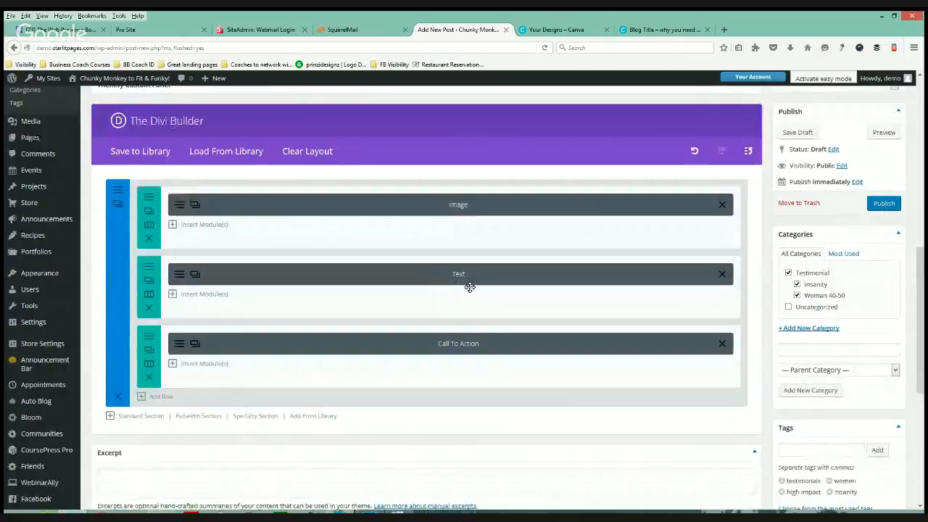
scroll(469, 287, down, 2)
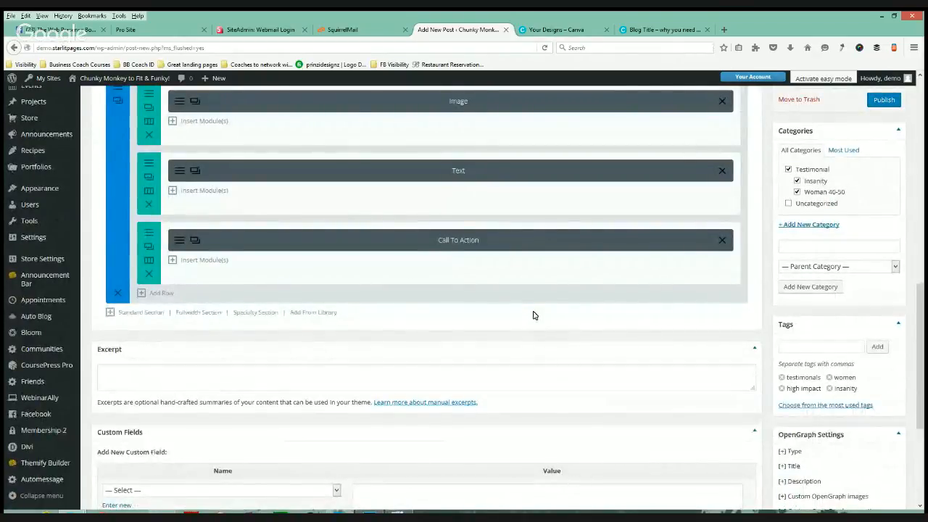
scroll(533, 315, down, 1)
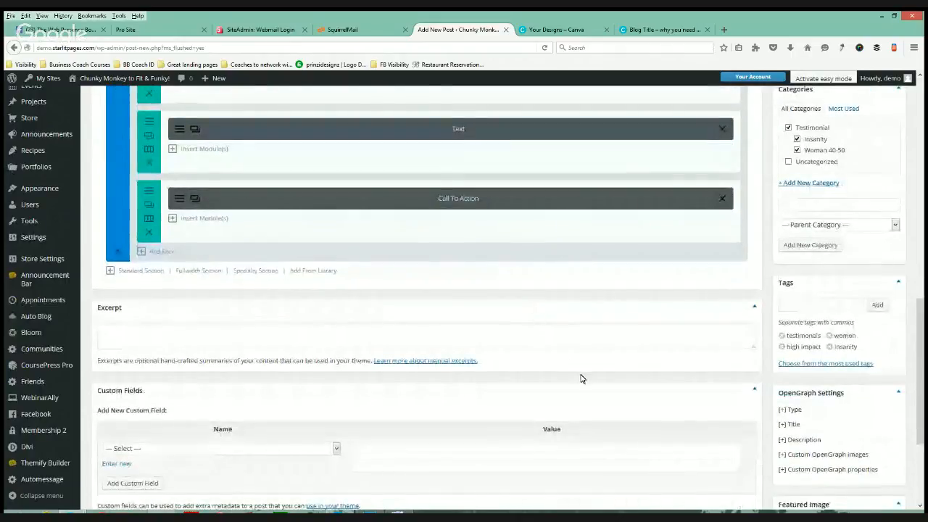
scroll(582, 377, down, 1)
scroll(491, 383, down, 2)
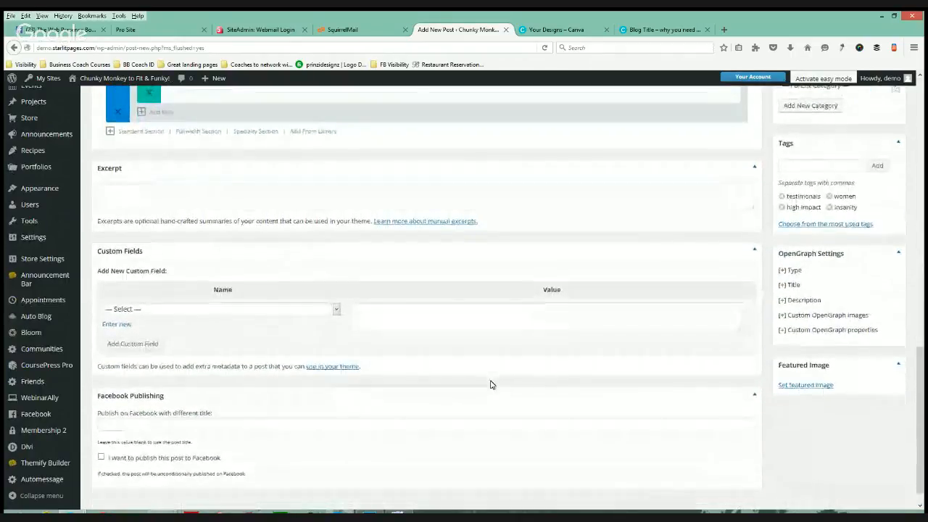
scroll(490, 384, down, 1)
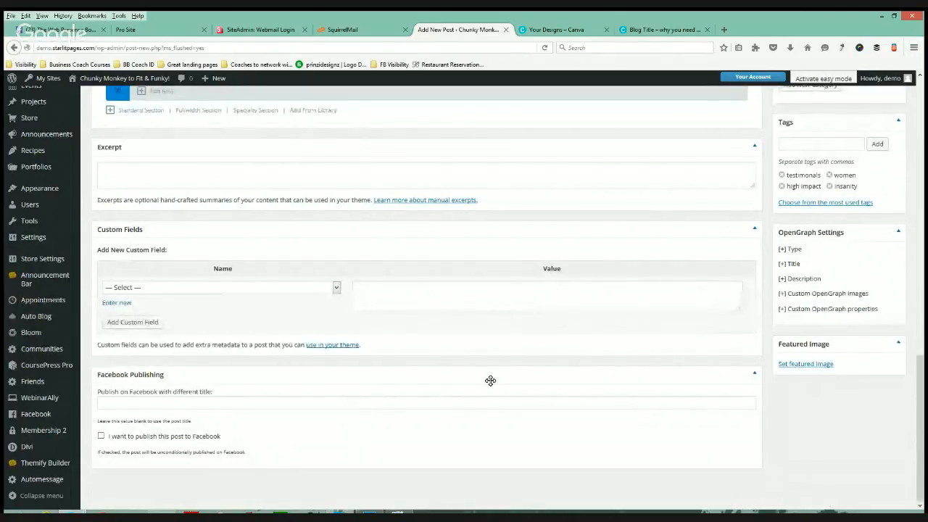
scroll(490, 380, up, 1)
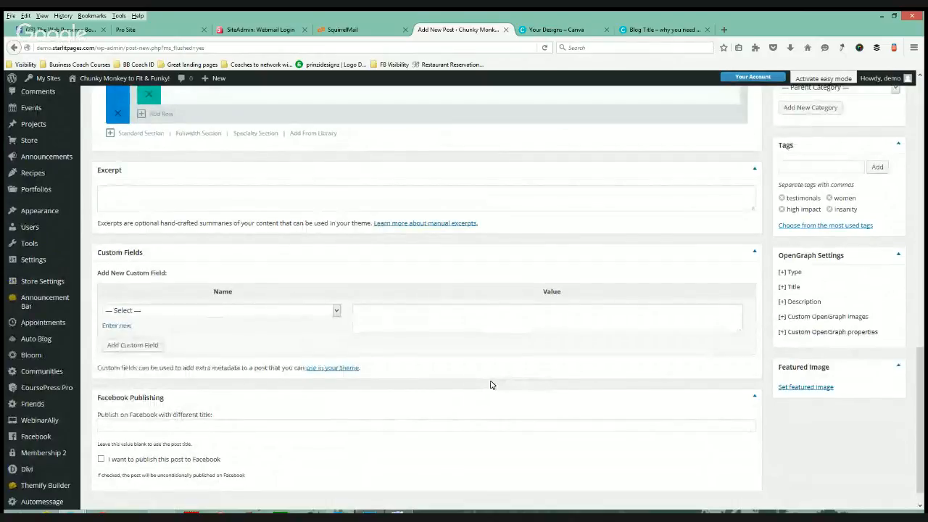
scroll(490, 385, down, 1)
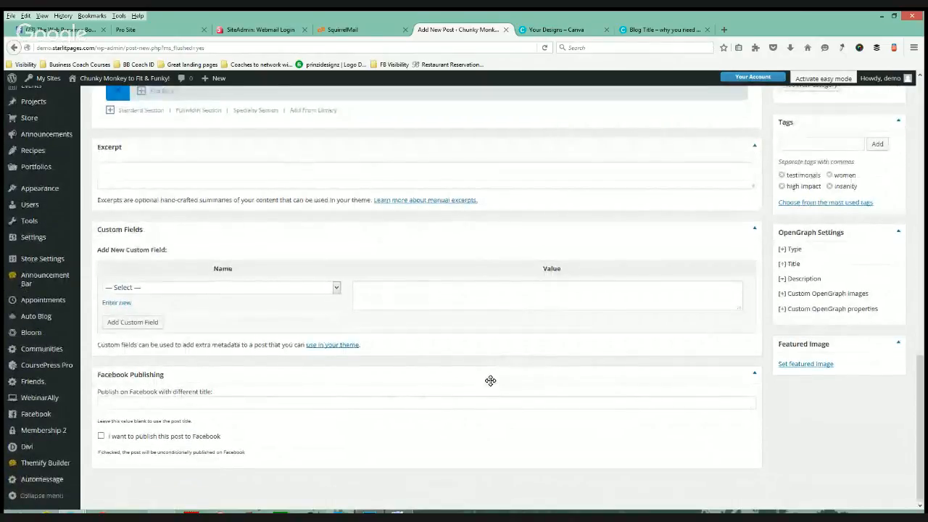
scroll(490, 380, up, 10)
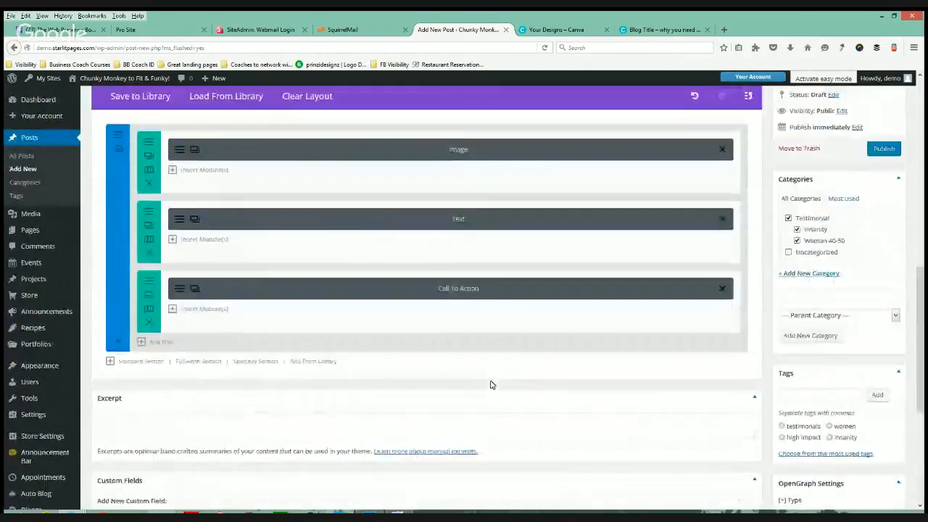
scroll(490, 385, up, 3)
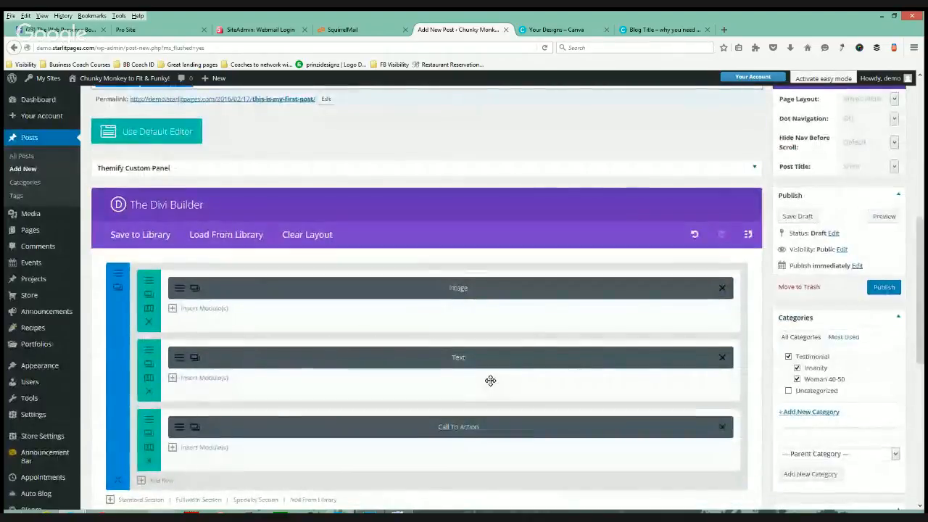
scroll(490, 380, down, 10)
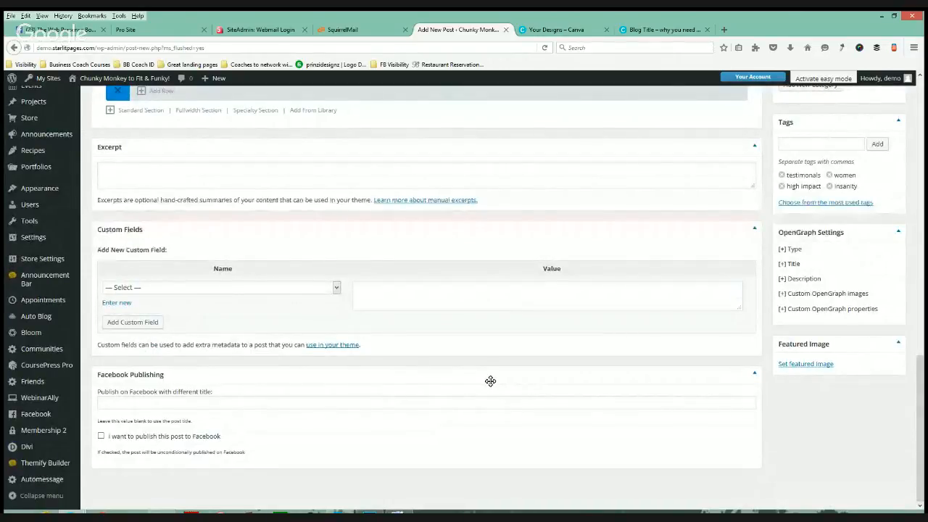
scroll(490, 381, up, 5)
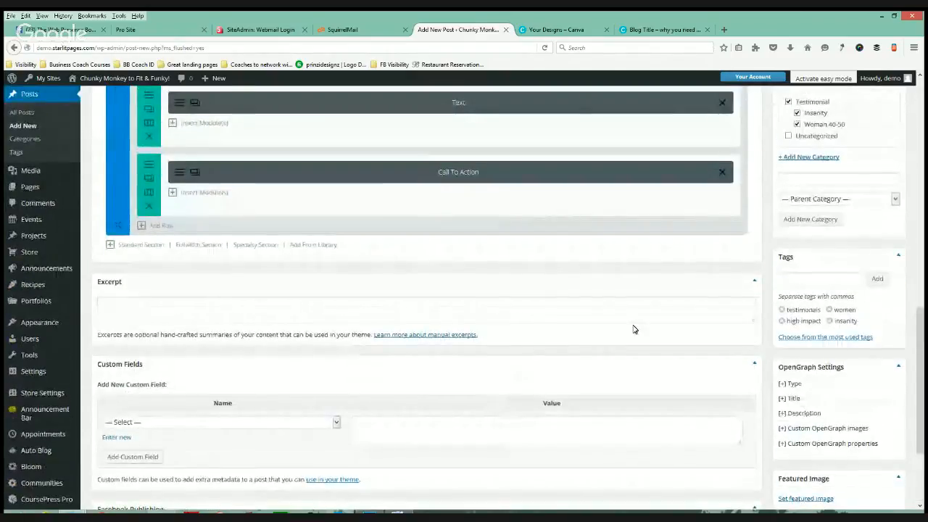
scroll(633, 324, up, 5)
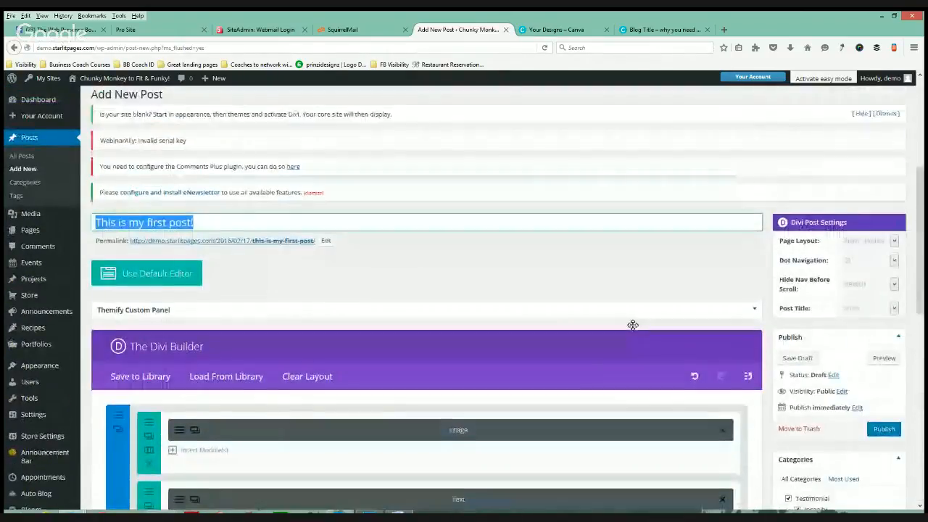
scroll(632, 324, down, 2)
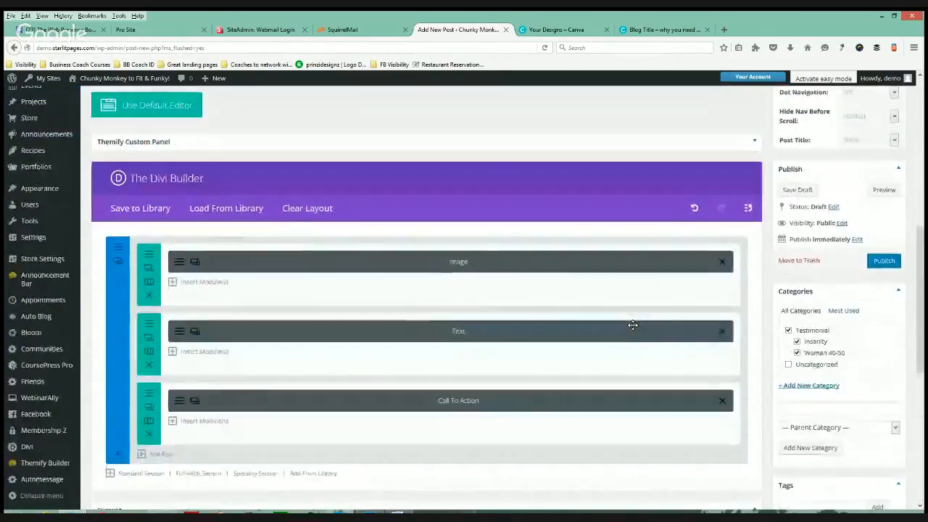
Publish 'This is my first post!' and dismiss the Congratulations plugin tour popup.
click(883, 261)
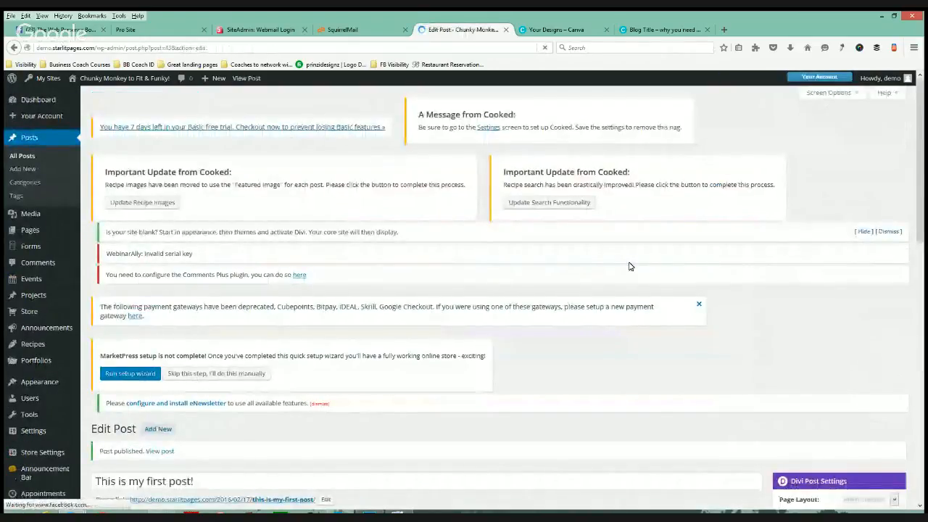
click(133, 334)
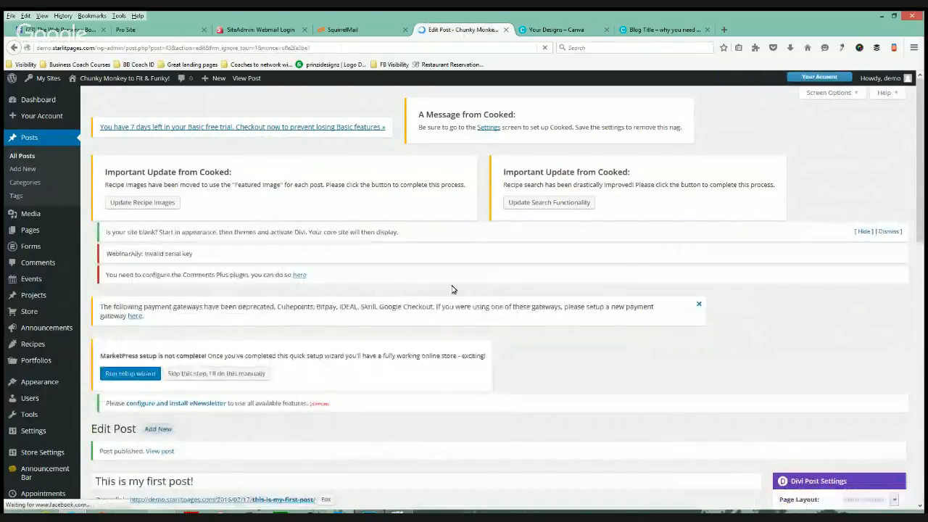
scroll(454, 290, down, 1)
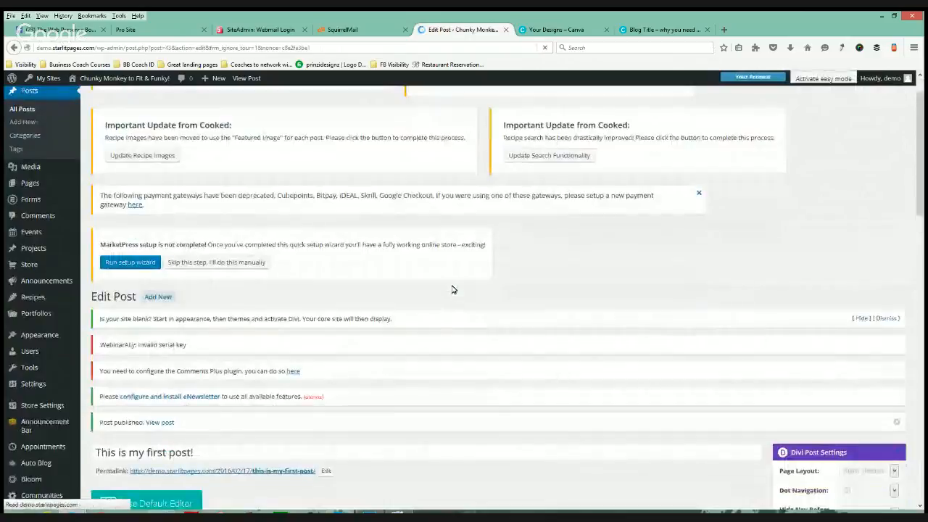
scroll(451, 289, up, 1)
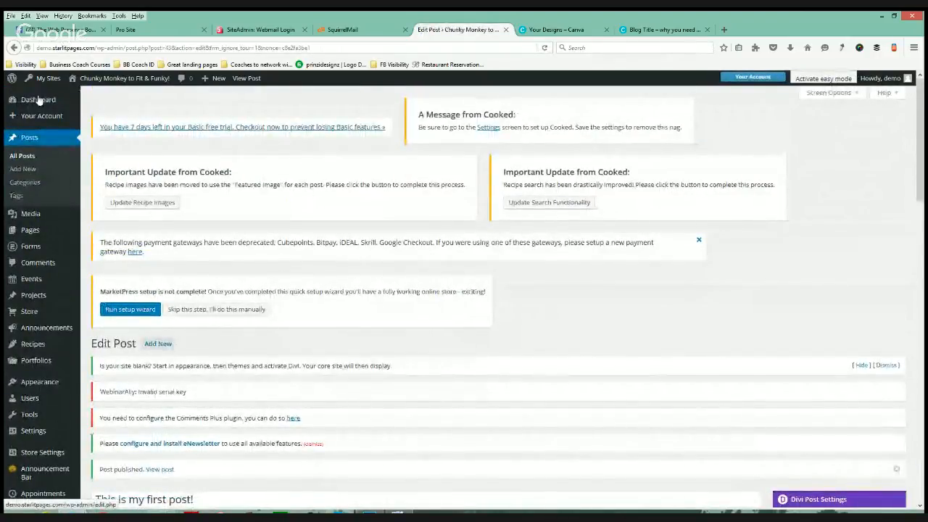
Open the live site in a new tab via My Sites > Visit Site and switch to it.
mouse_move(45, 79)
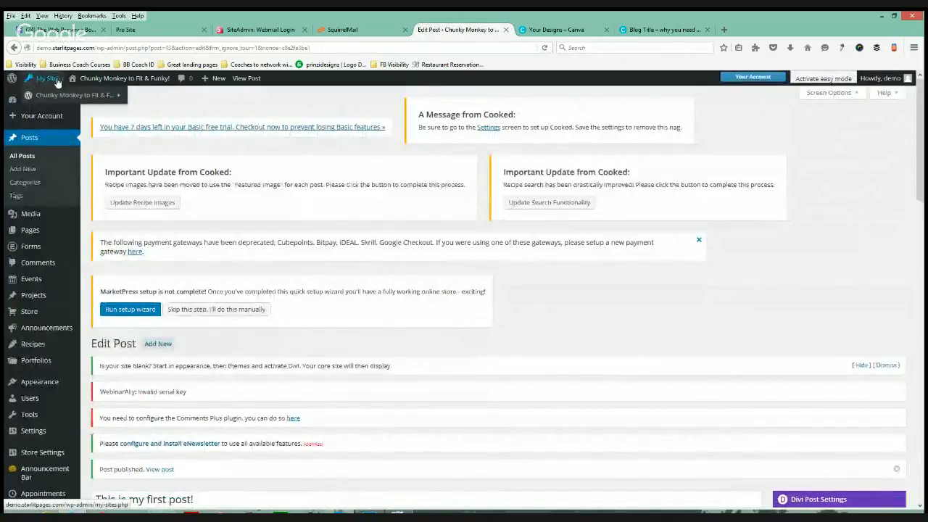
mouse_move(73, 95)
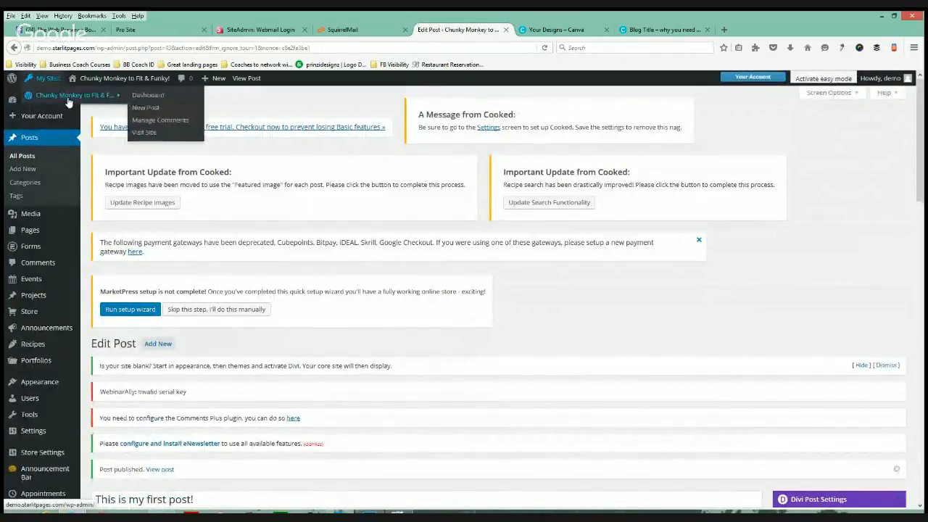
middle_click(161, 135)
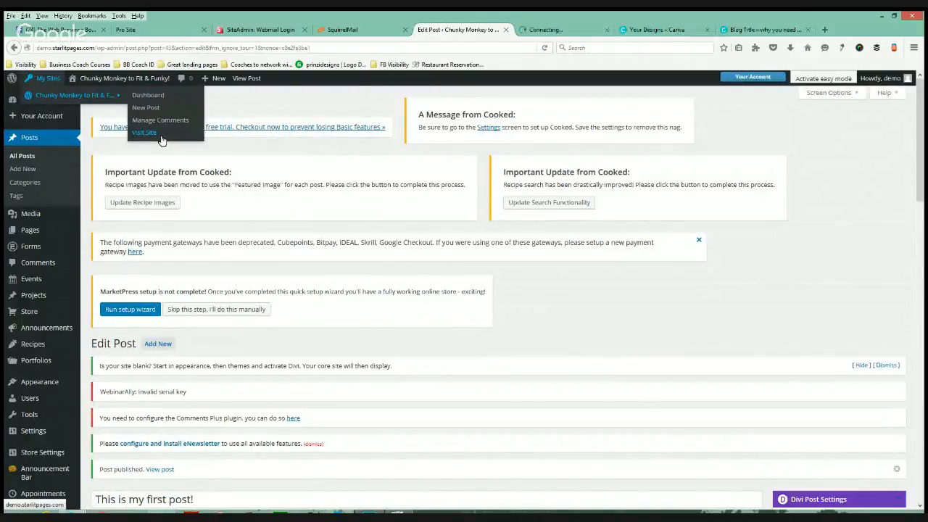
click(548, 30)
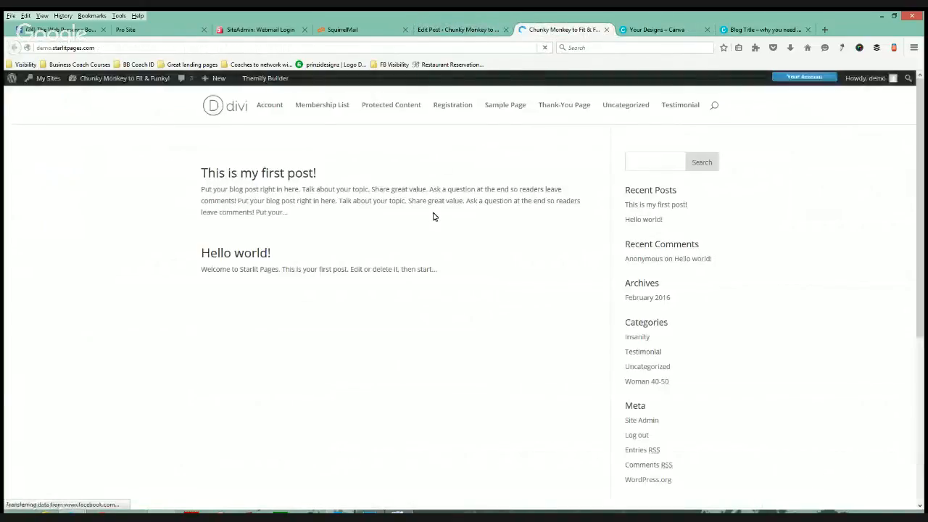
Highlight the sidebar and post text, then open 'This is my first post!' on its own page.
drag(187, 171, 353, 220)
click(353, 220)
drag(426, 265, 194, 163)
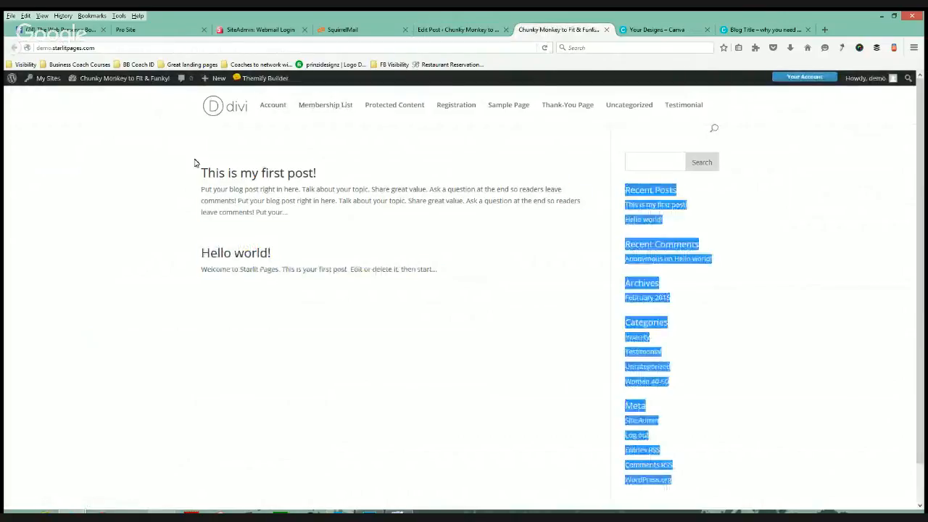
click(172, 208)
drag(298, 216, 205, 179)
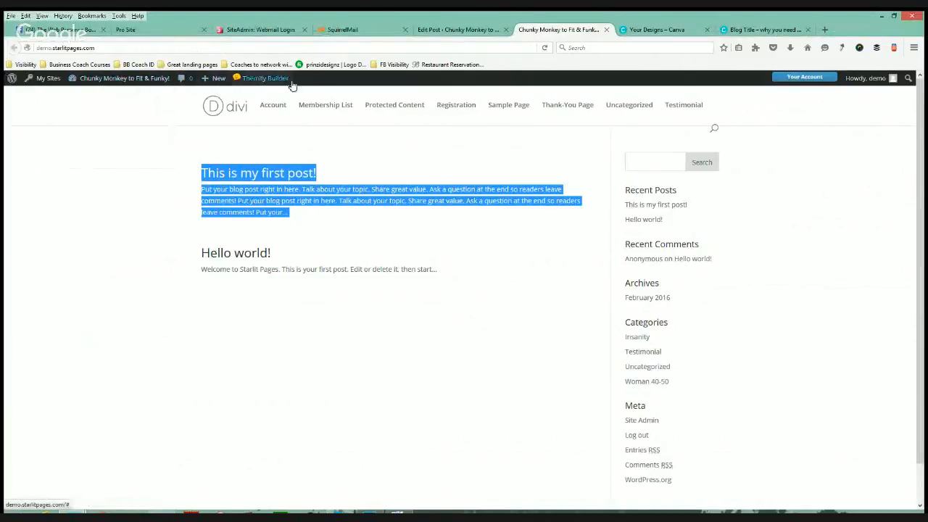
click(234, 183)
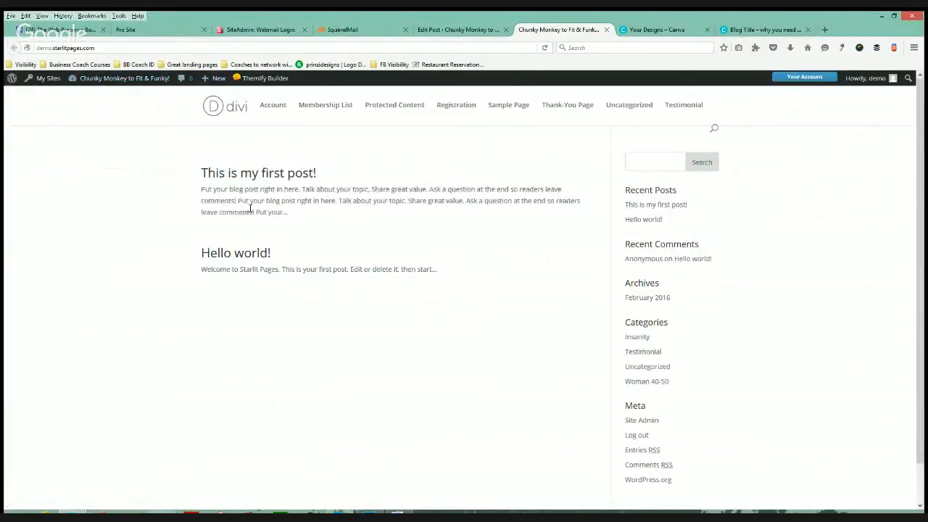
click(259, 181)
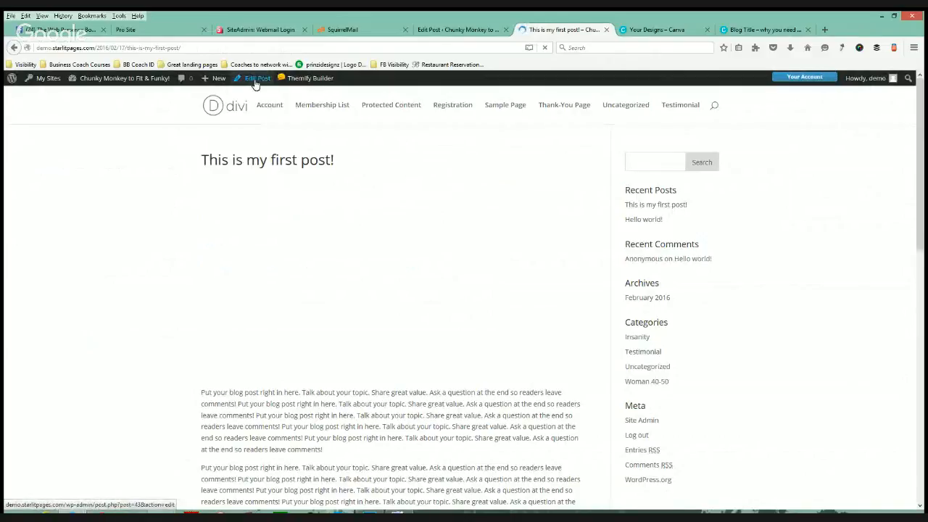
Return to the post editor with Edit Post and open the Set featured image library.
click(255, 85)
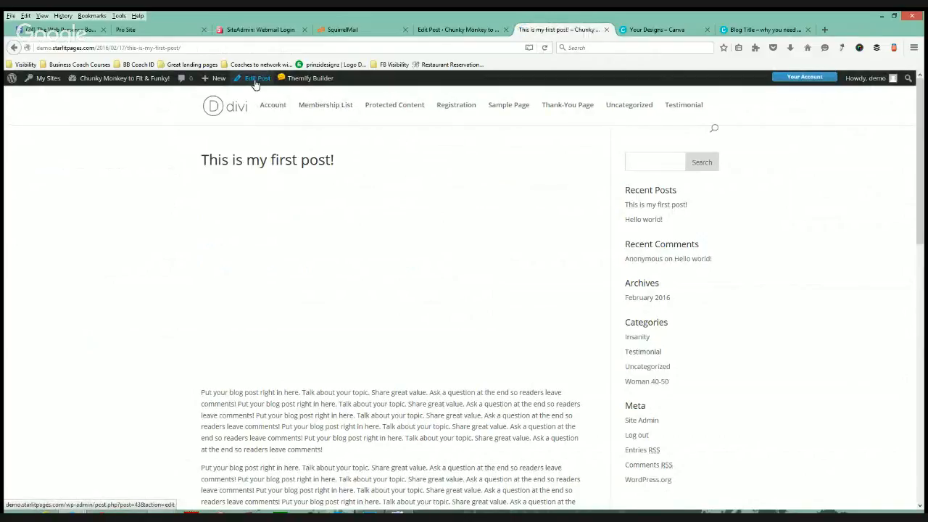
click(255, 85)
scroll(526, 275, down, 5)
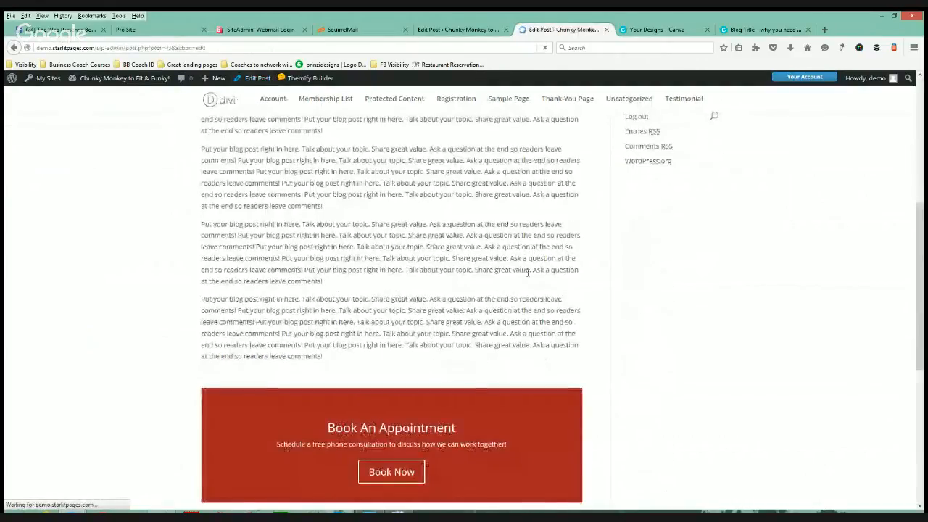
scroll(527, 274, up, 4)
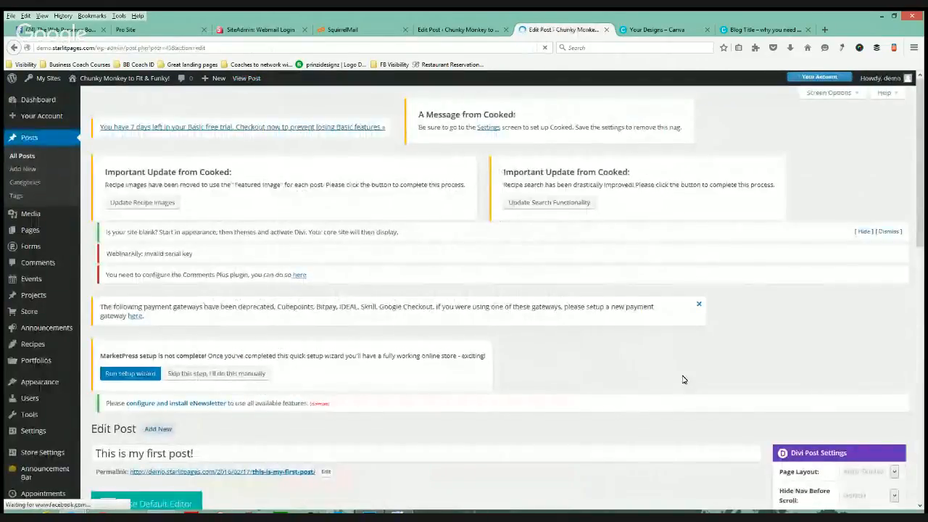
scroll(684, 379, down, 7)
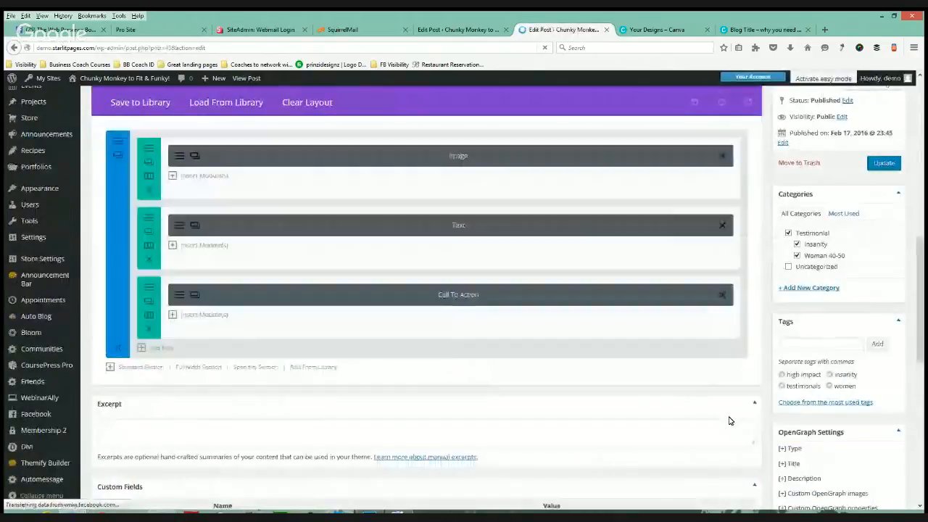
scroll(730, 418, down, 1)
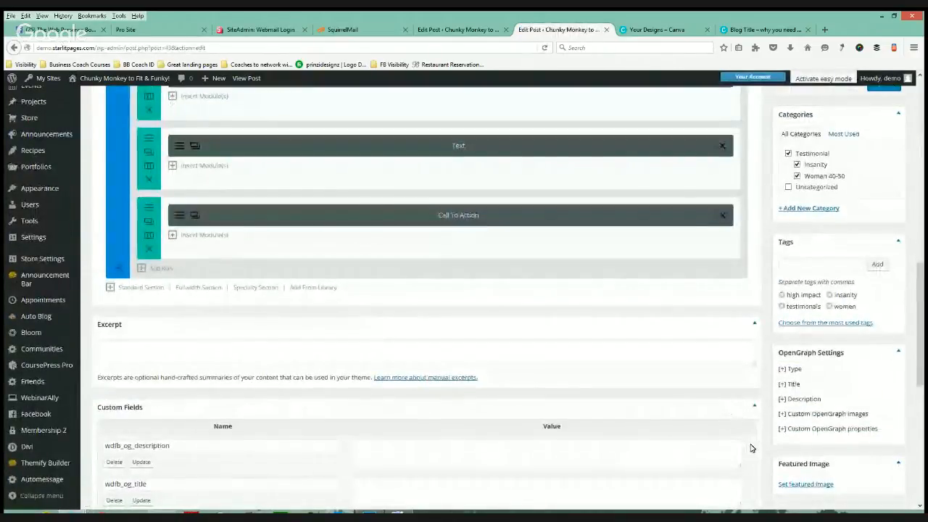
scroll(825, 485, down, 1)
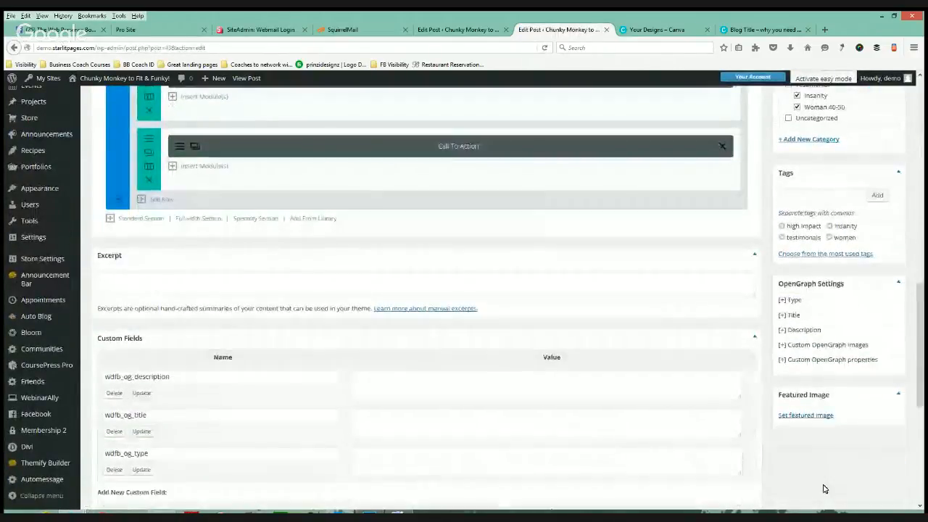
click(809, 416)
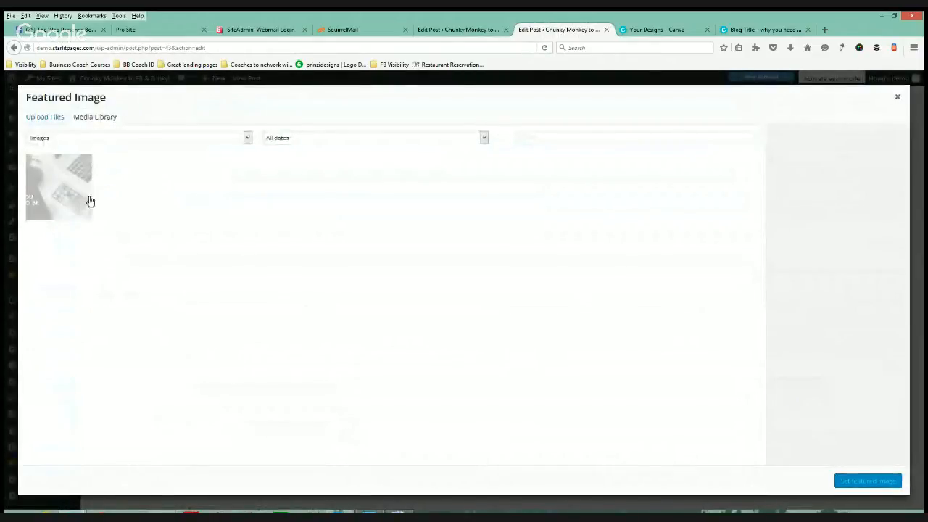
Make why-you-need-to-be-mobile.jpg the featured image and update the post.
click(69, 195)
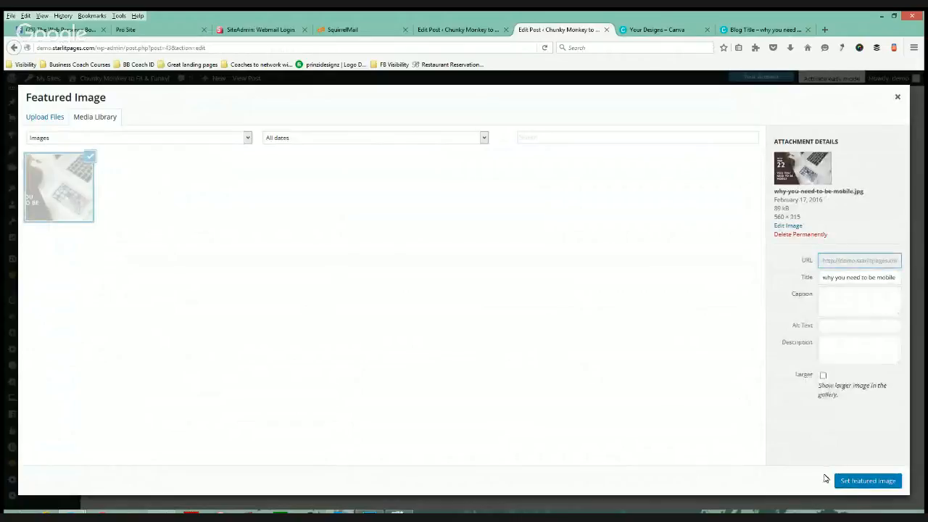
click(869, 489)
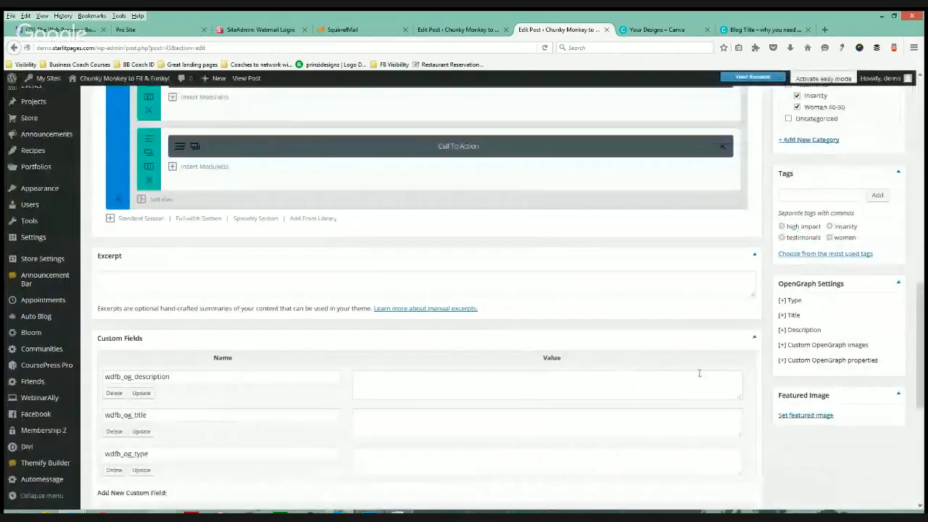
scroll(700, 377, up, 3)
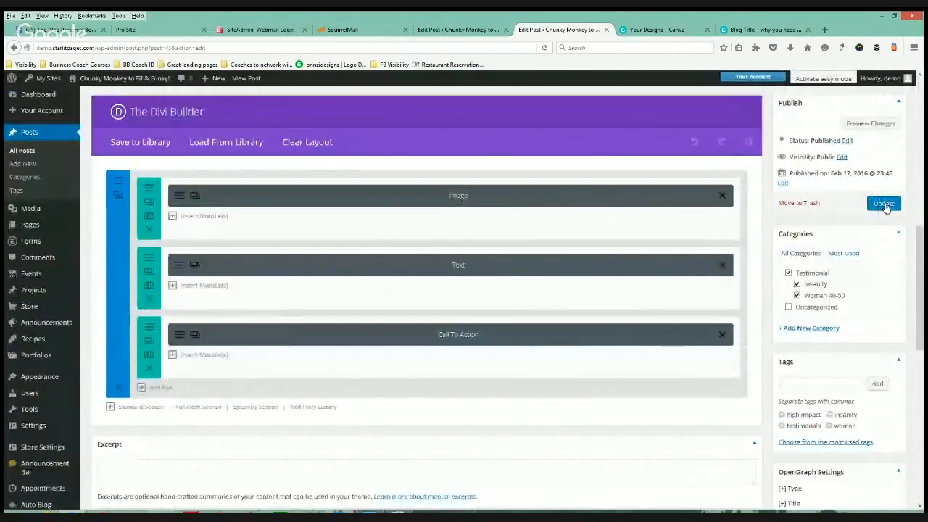
scroll(864, 309, down, 4)
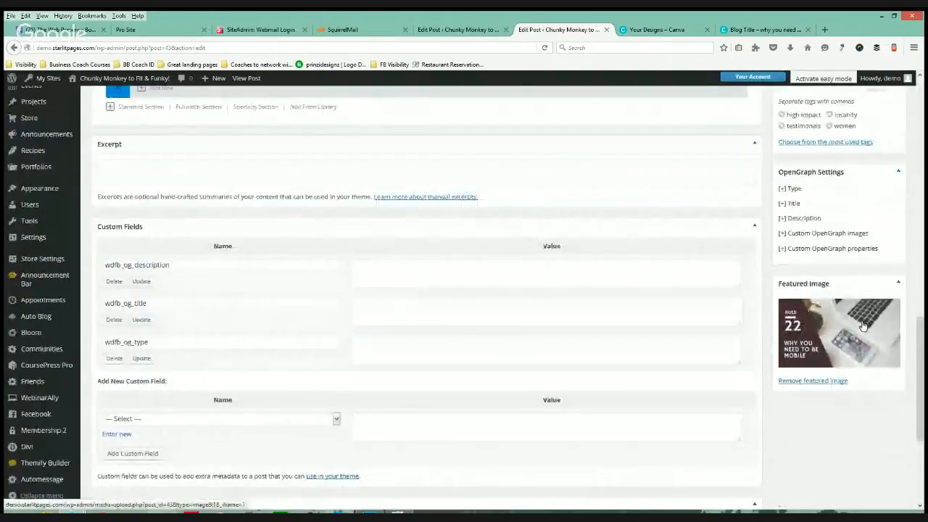
scroll(883, 223, up, 3)
click(883, 141)
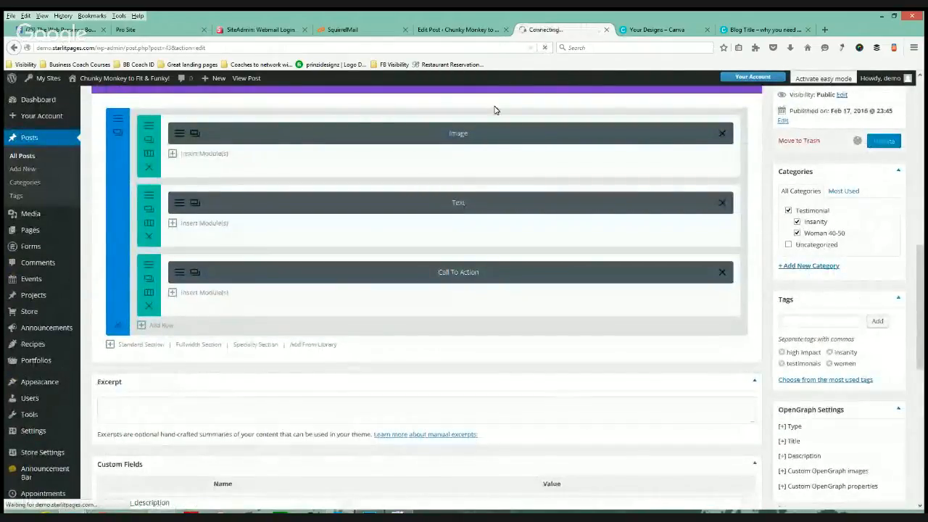
scroll(485, 168, up, 1)
scroll(486, 169, up, 6)
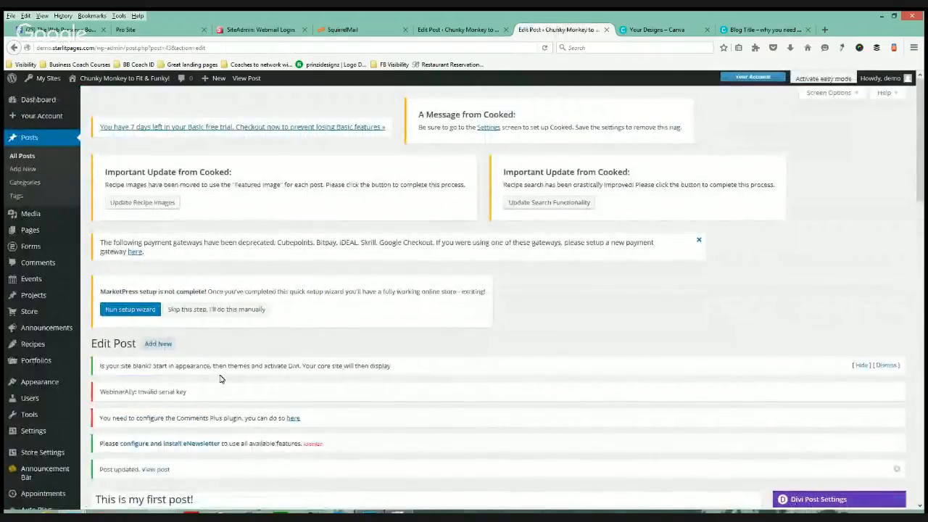
scroll(125, 439, down, 1)
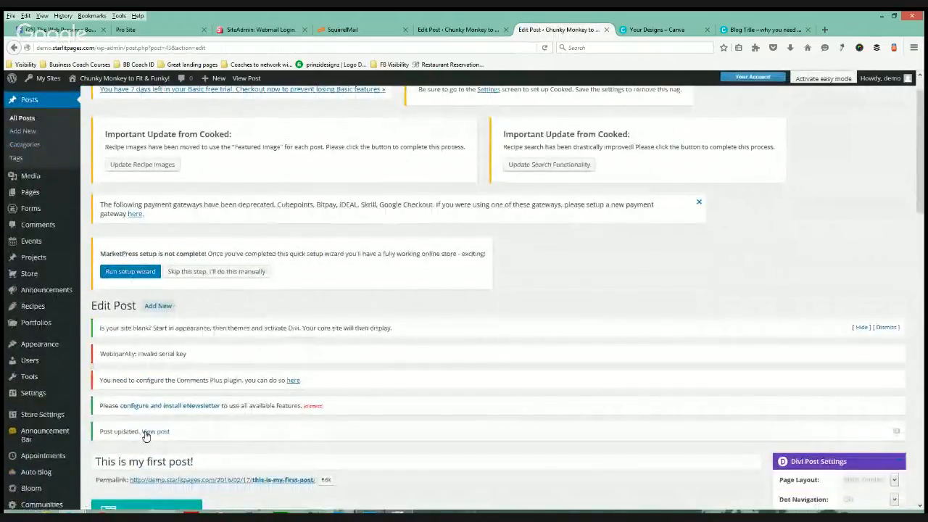
View the live post, scroll through its image, text and Book An Appointment box, and click into the comment box.
click(152, 432)
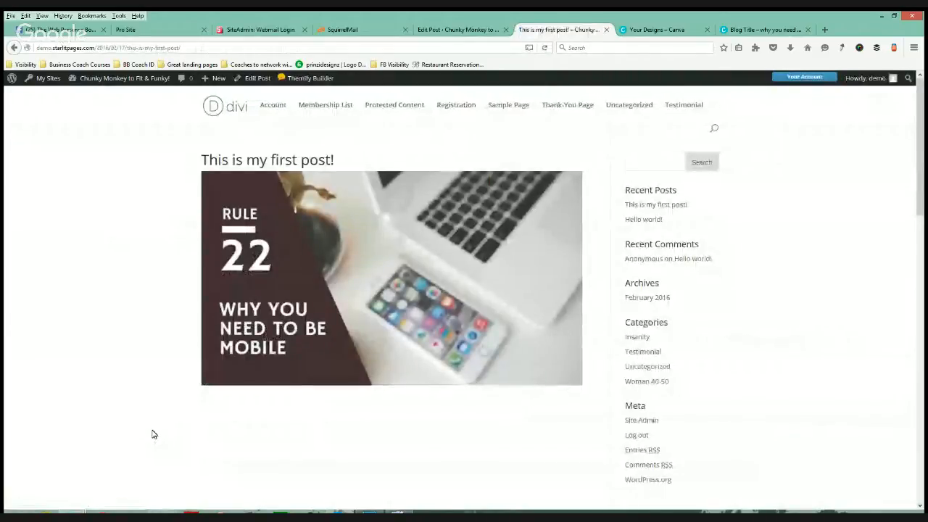
scroll(431, 335, down, 5)
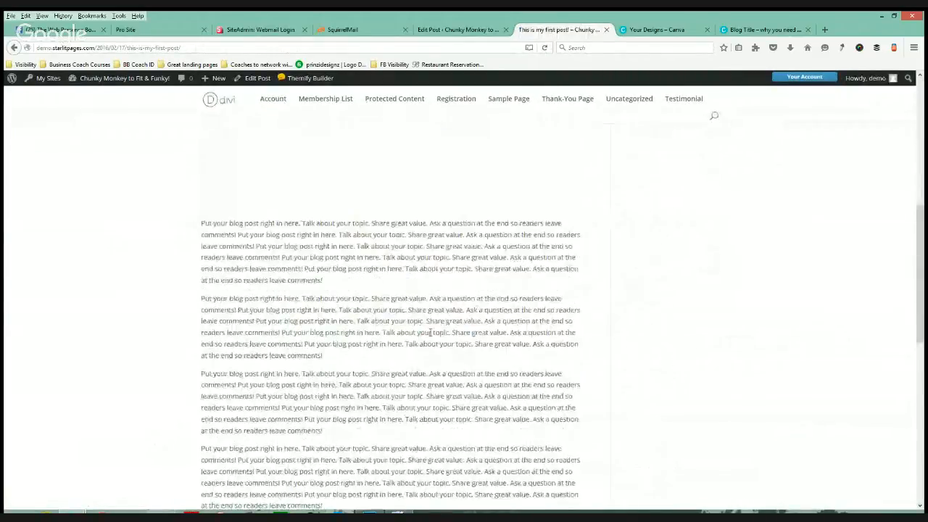
scroll(431, 332, up, 3)
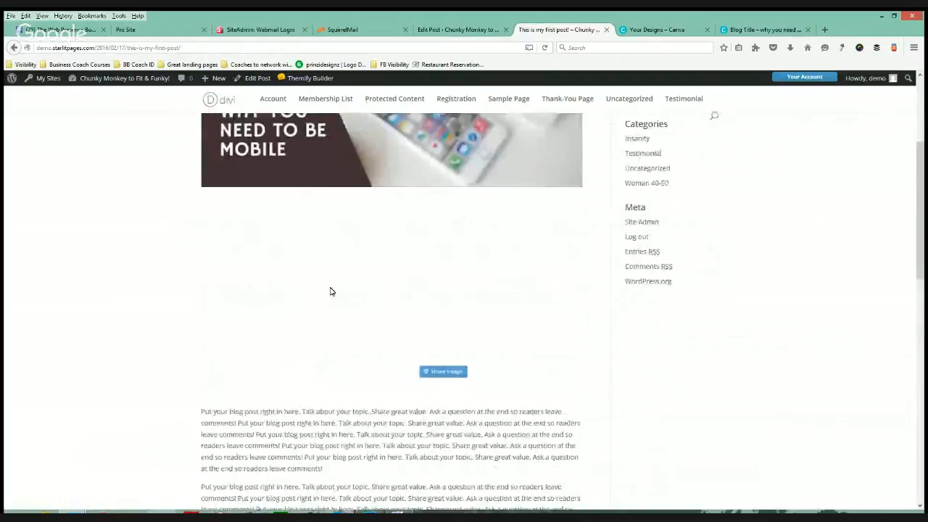
scroll(421, 437, down, 2)
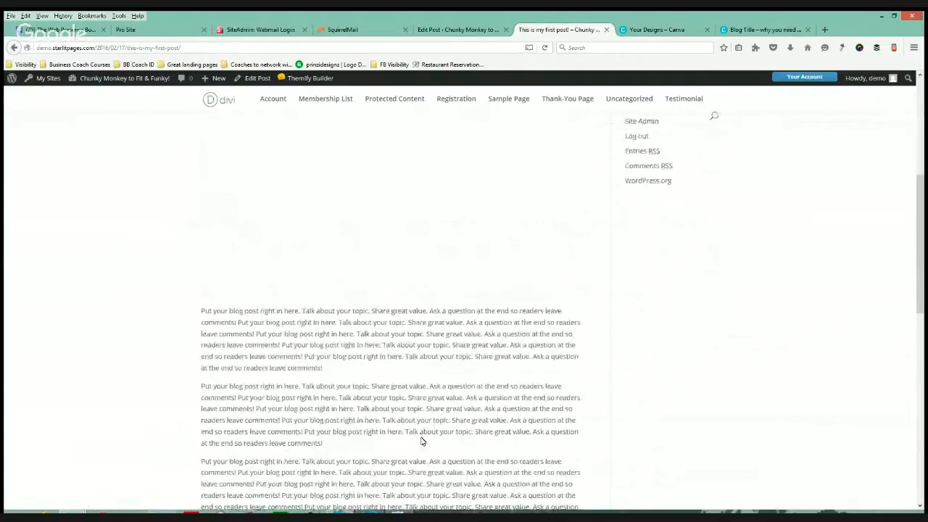
scroll(421, 440, down, 2)
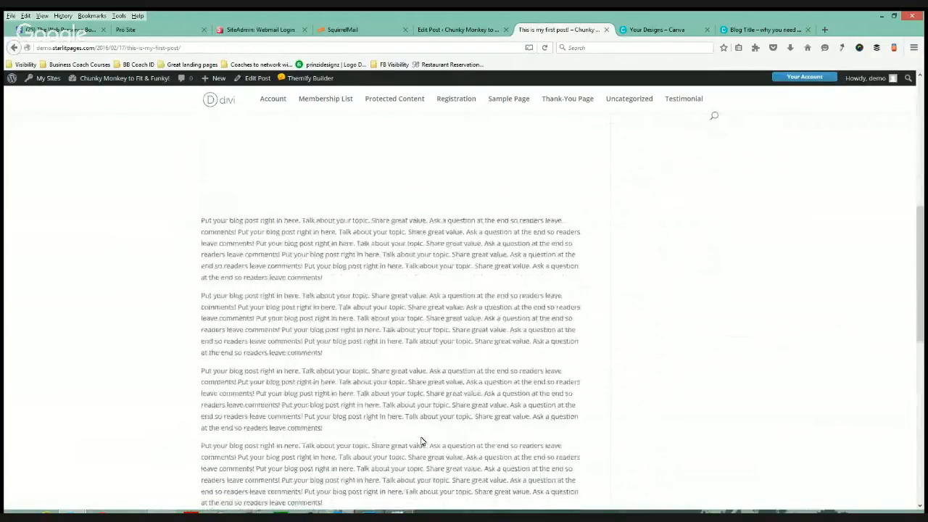
scroll(422, 440, down, 5)
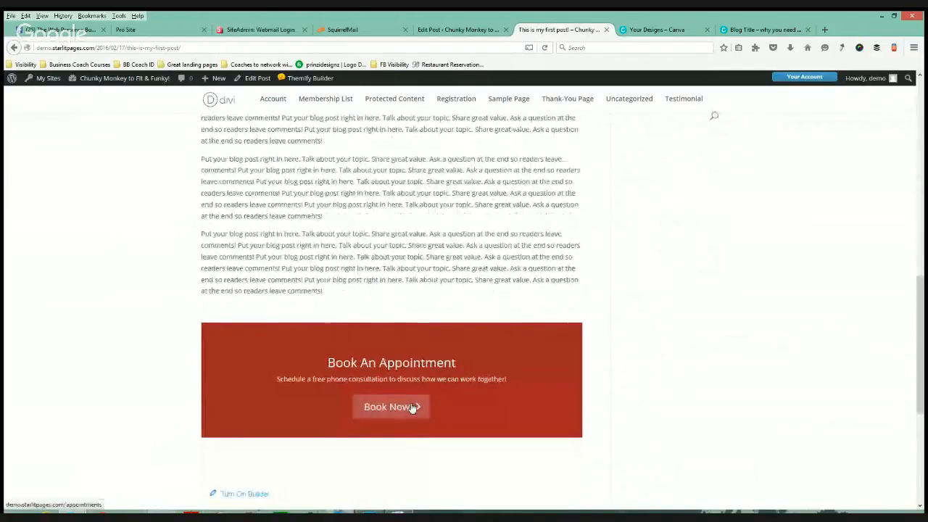
scroll(501, 415, down, 1)
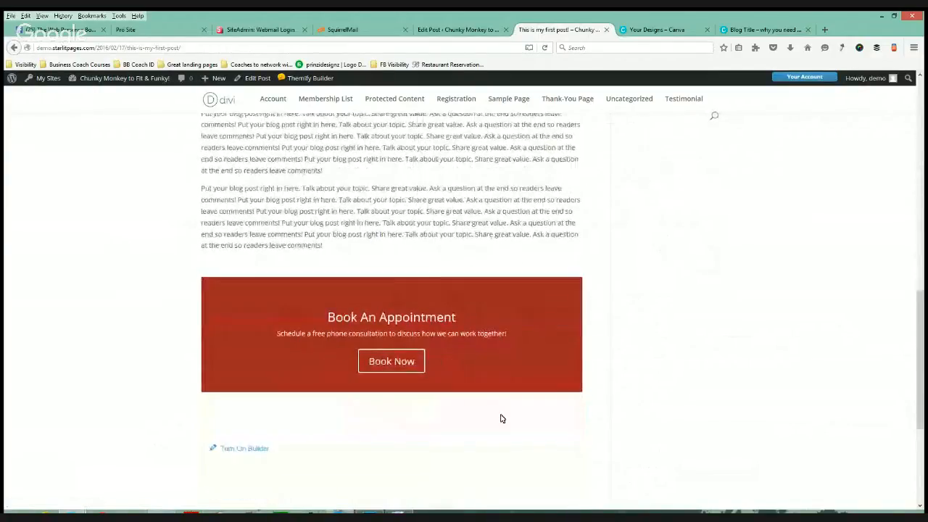
scroll(500, 419, down, 5)
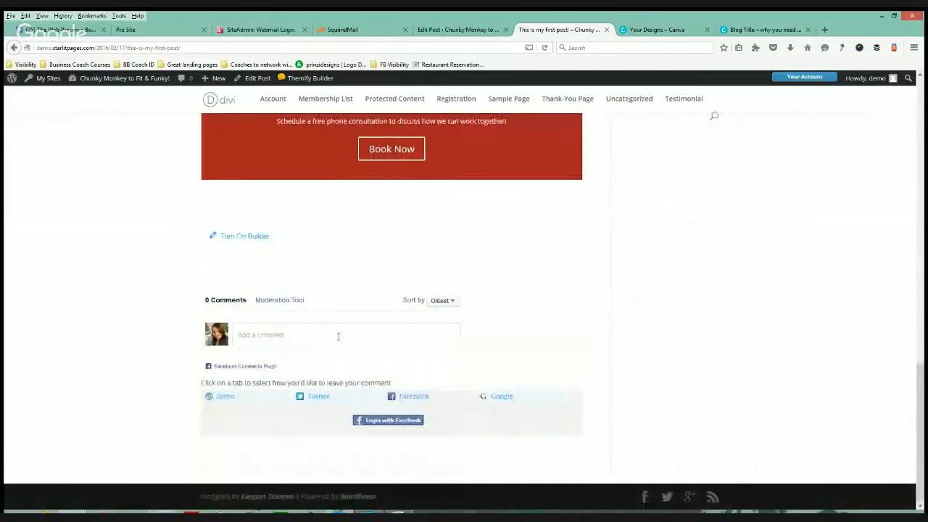
click(338, 335)
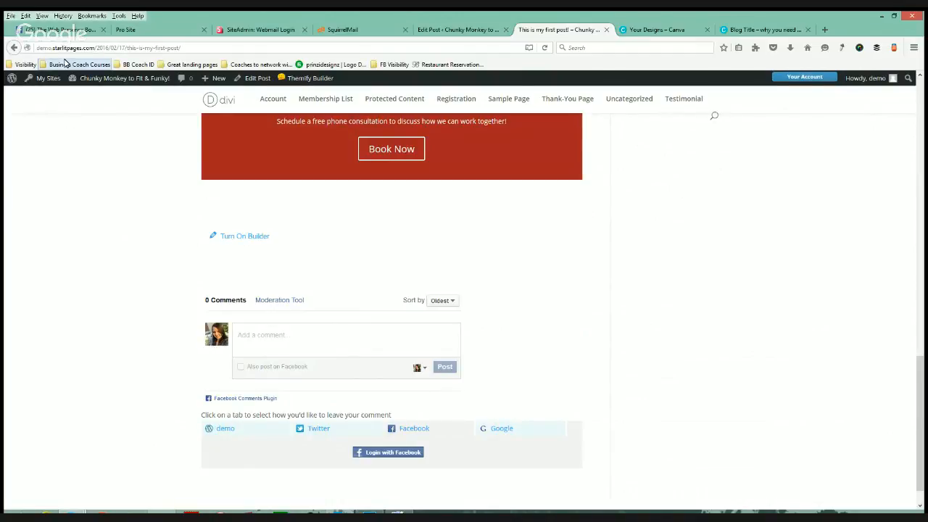
click(63, 31)
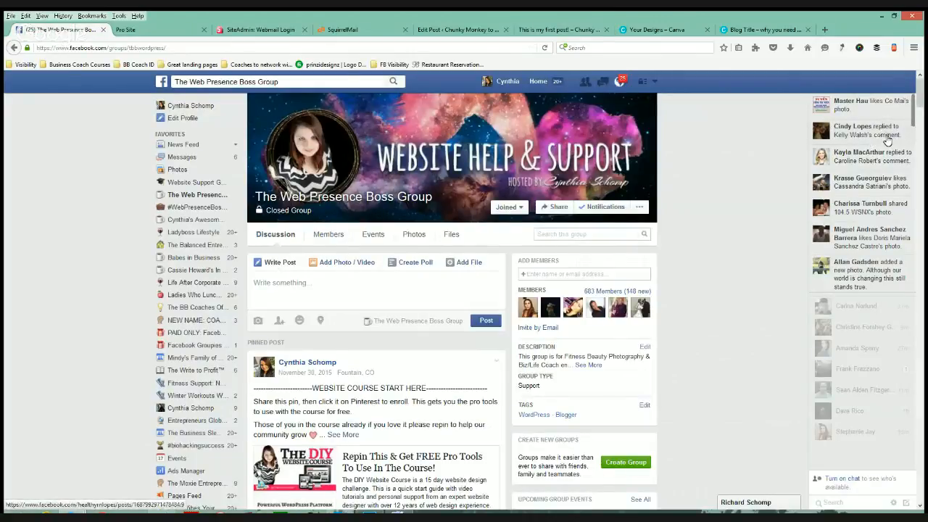
mouse_move(888, 140)
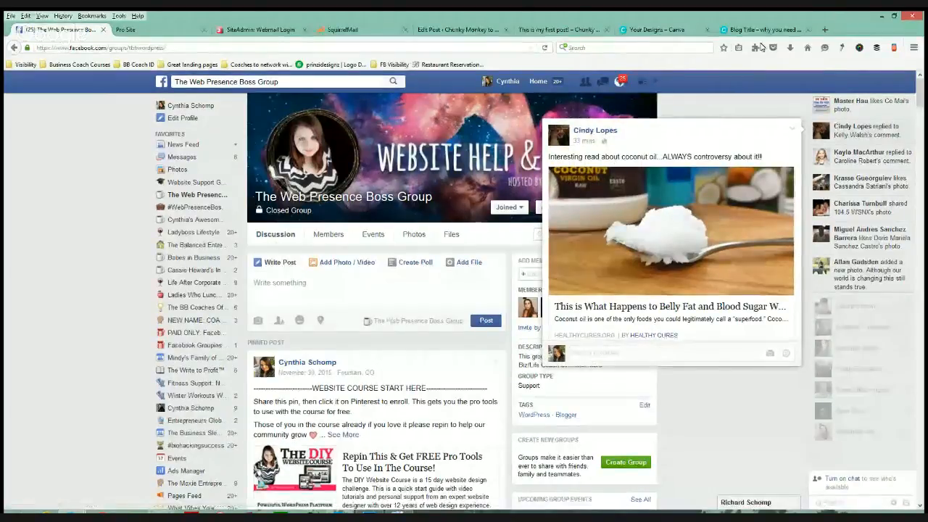
click(560, 30)
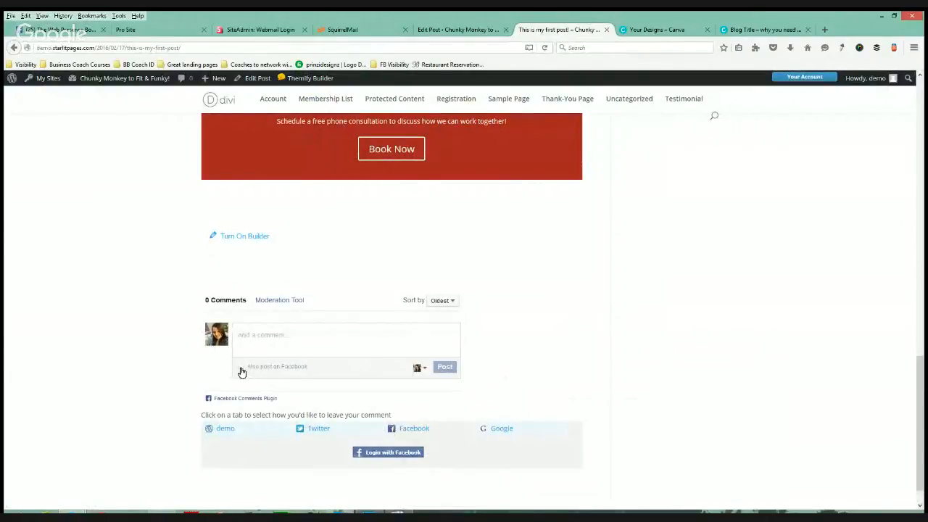
Toggle Also post on Facebook on and off and check the commenting identity list.
click(241, 368)
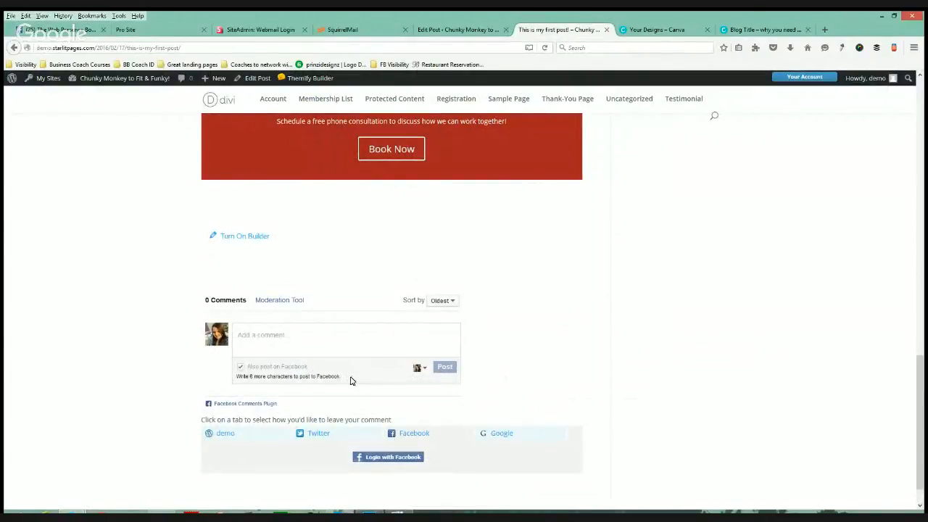
click(240, 367)
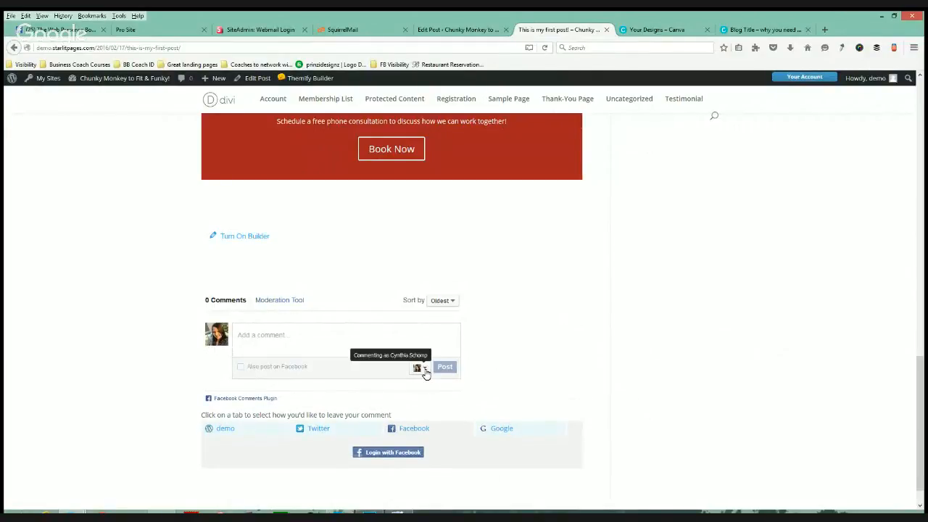
click(422, 368)
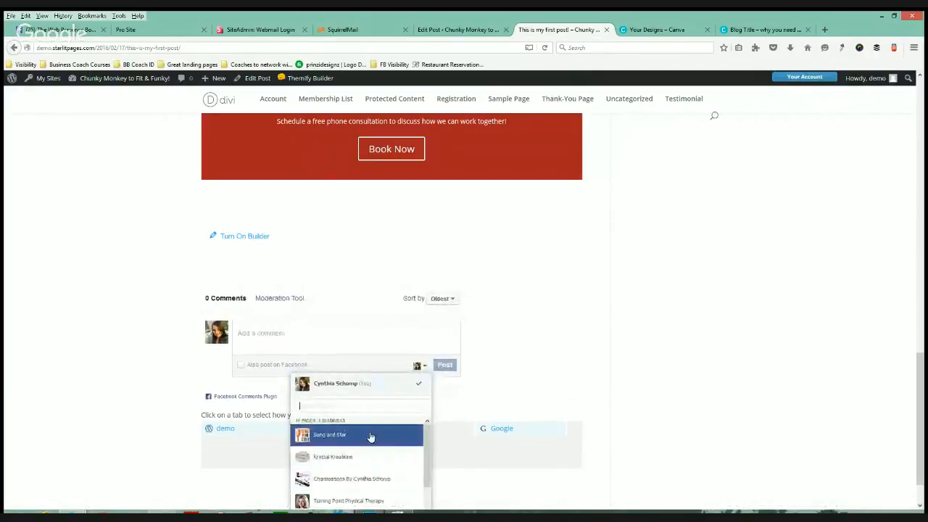
click(424, 369)
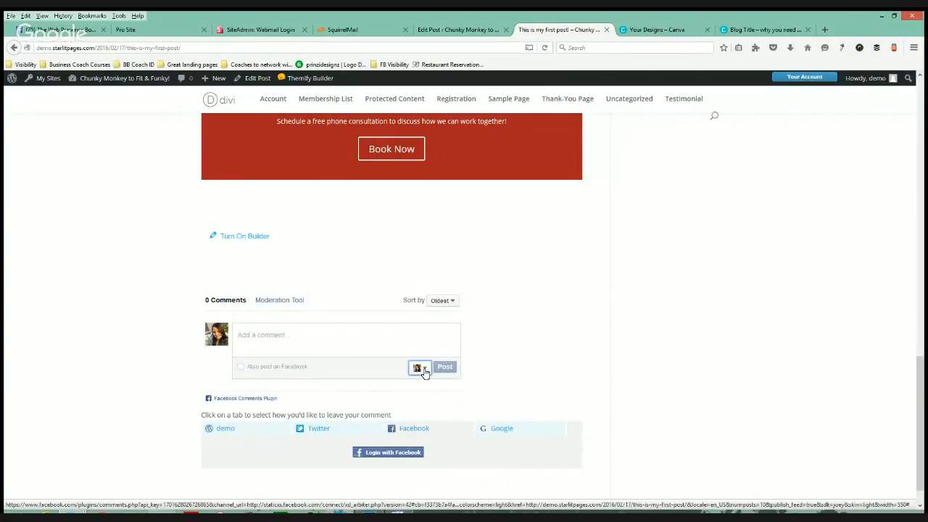
Scroll through the live post and return to editing it via Edit Post.
scroll(601, 337, down, 2)
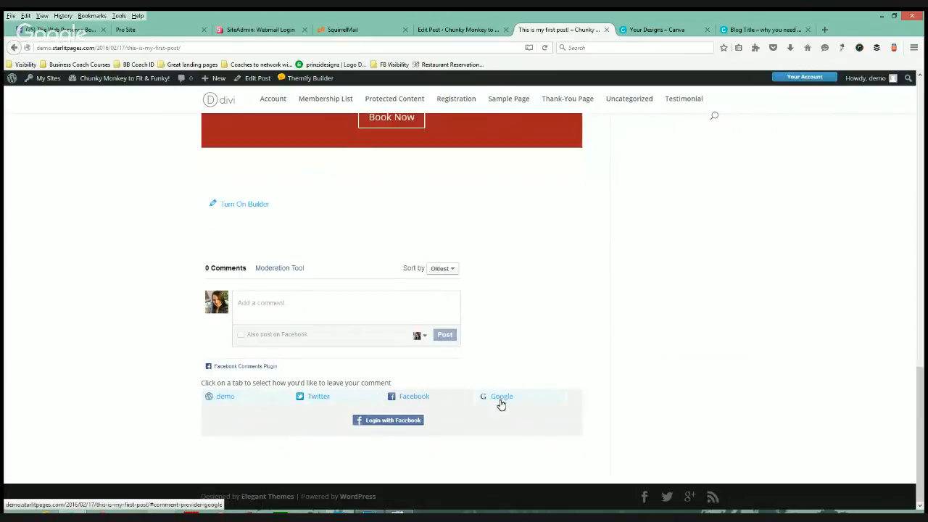
scroll(613, 352, up, 10)
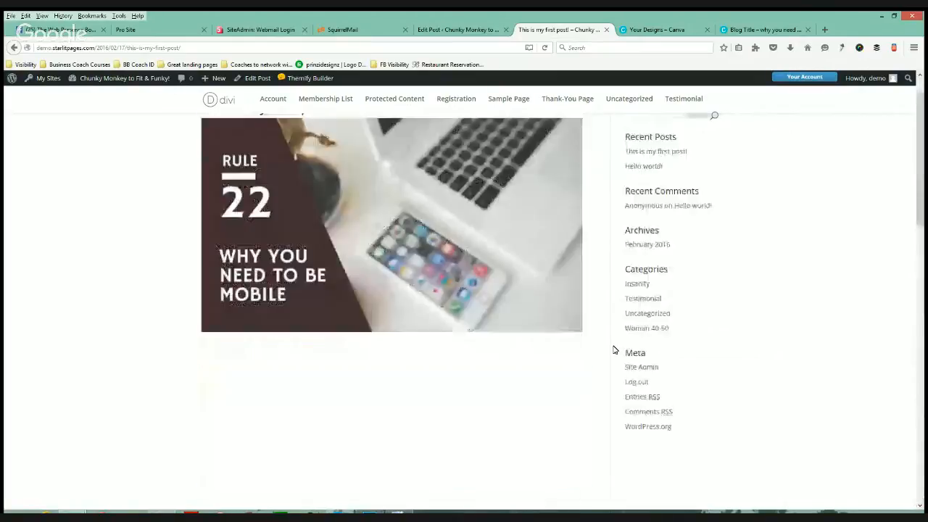
scroll(613, 350, up, 2)
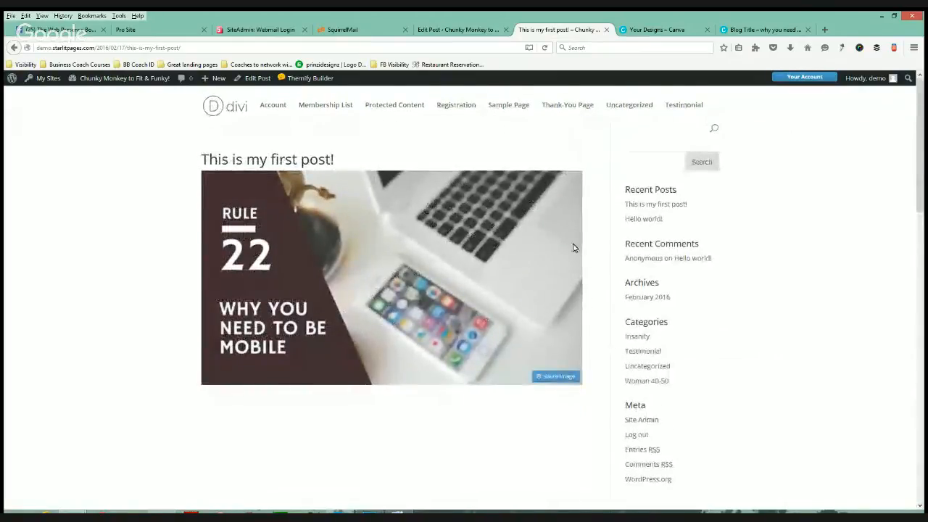
mouse_move(375, 321)
scroll(445, 364, down, 2)
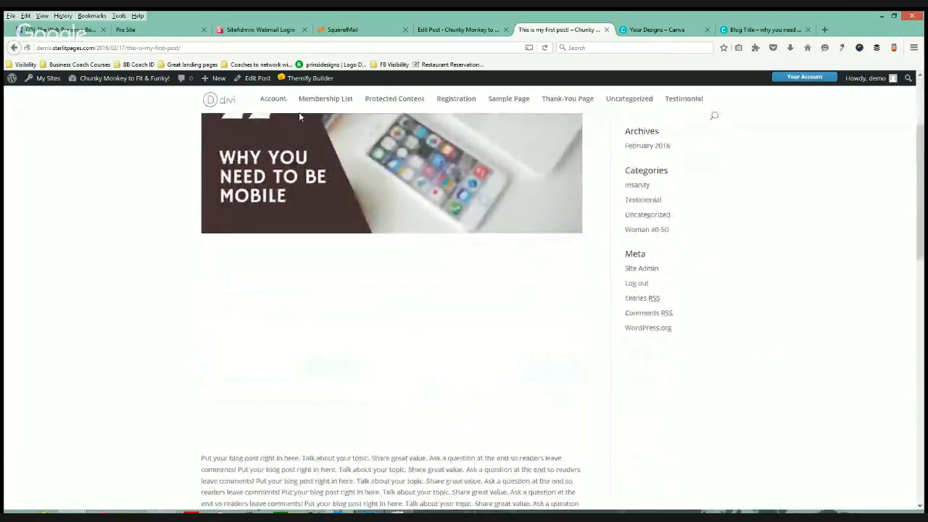
click(256, 78)
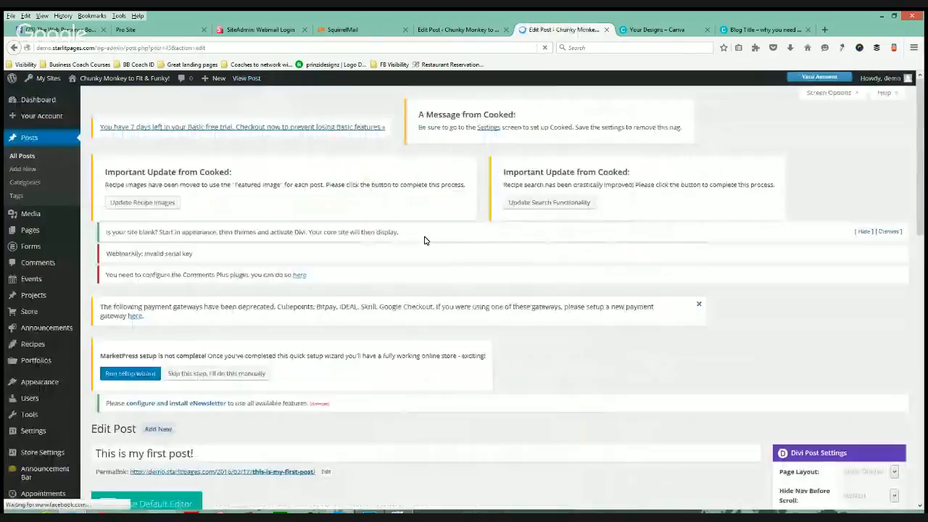
Clear the image address in the post's Image module and update the post.
scroll(425, 240, down, 6)
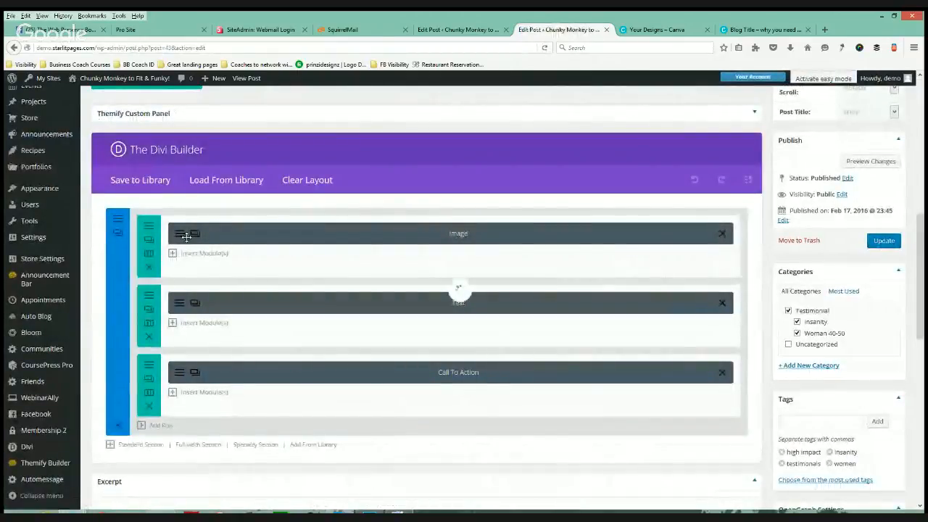
click(178, 235)
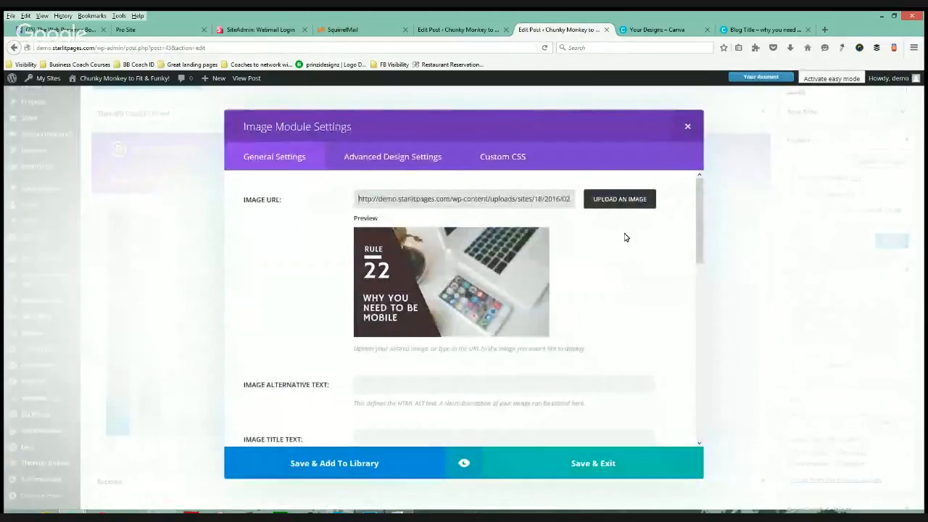
triple_click(535, 203)
key(BackSpace)
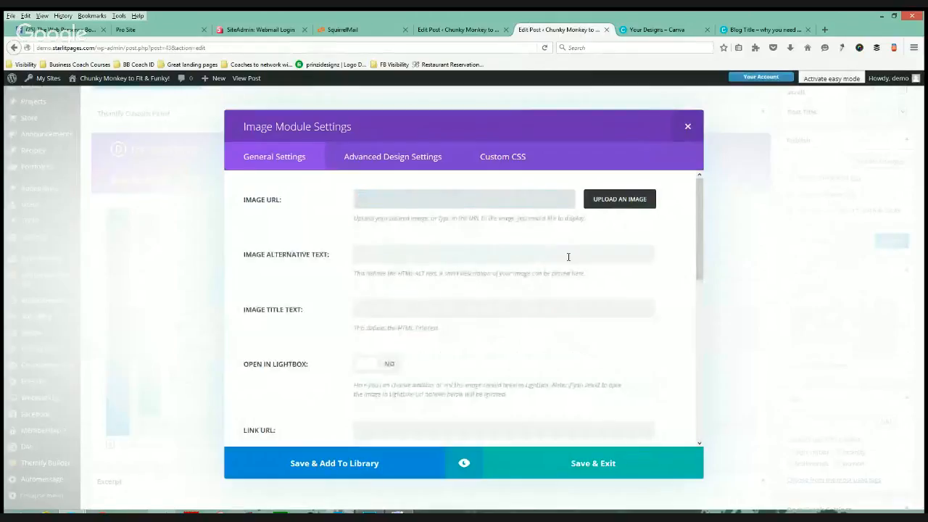
click(584, 461)
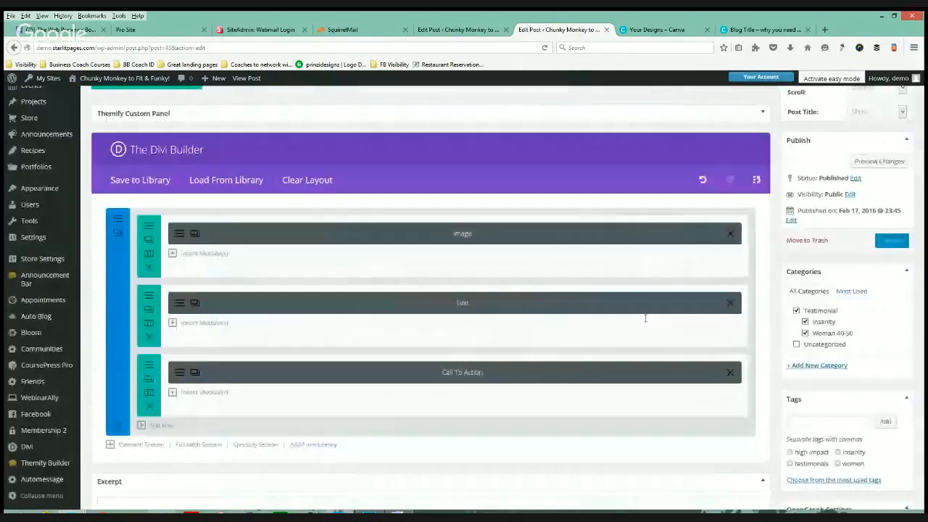
click(874, 244)
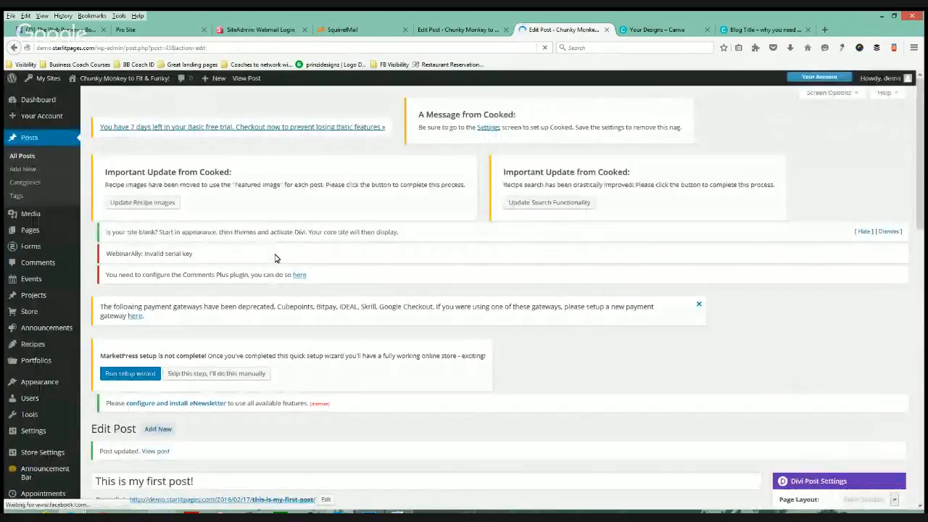
Set the Image module to why-you-need-to-be-mobile.jpg, save the module, and update the post.
scroll(274, 258, down, 2)
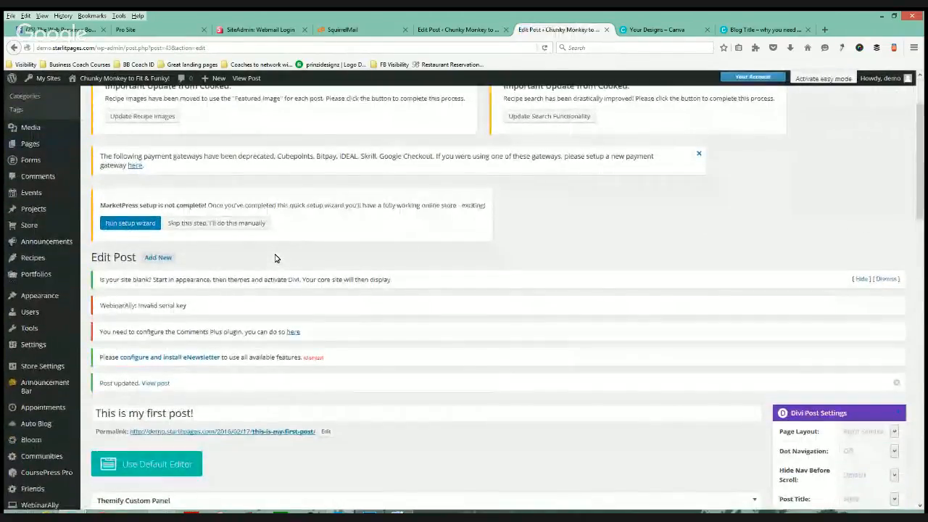
scroll(275, 258, down, 9)
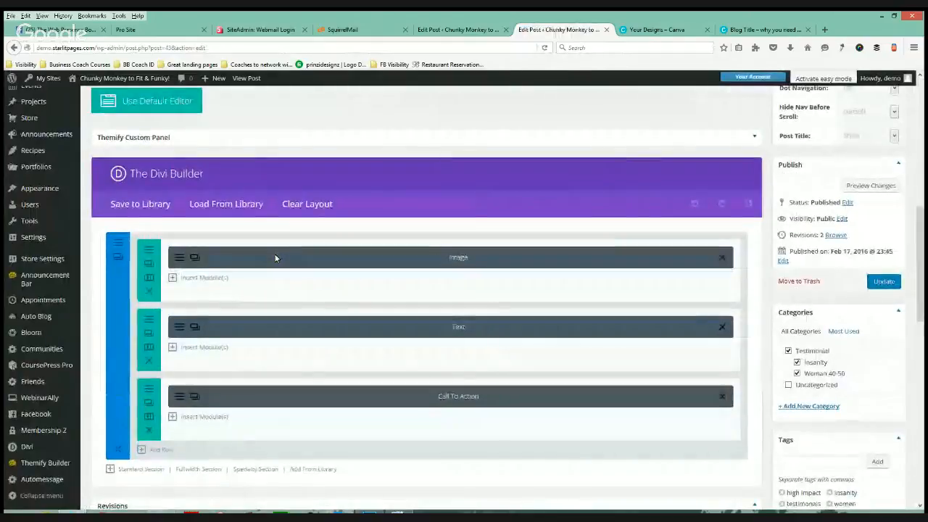
scroll(275, 255, down, 1)
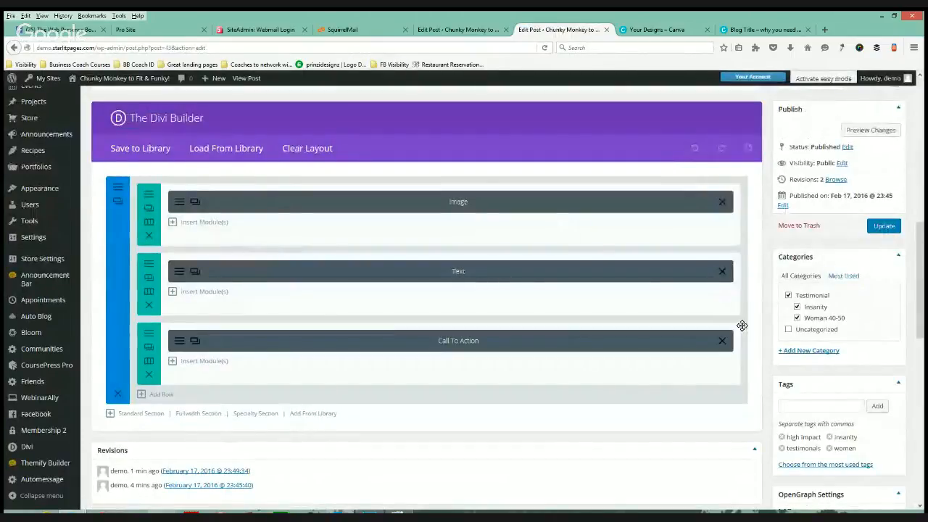
scroll(848, 437, down, 5)
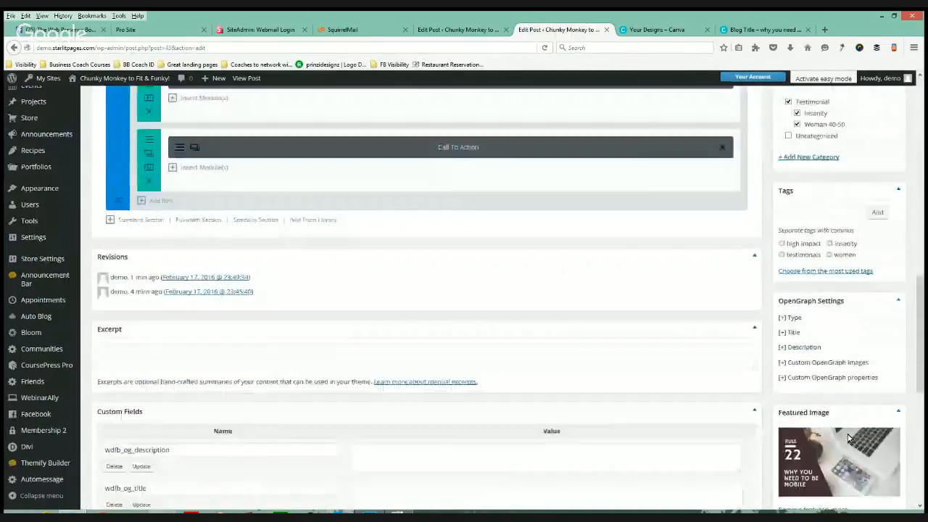
scroll(582, 325, up, 10)
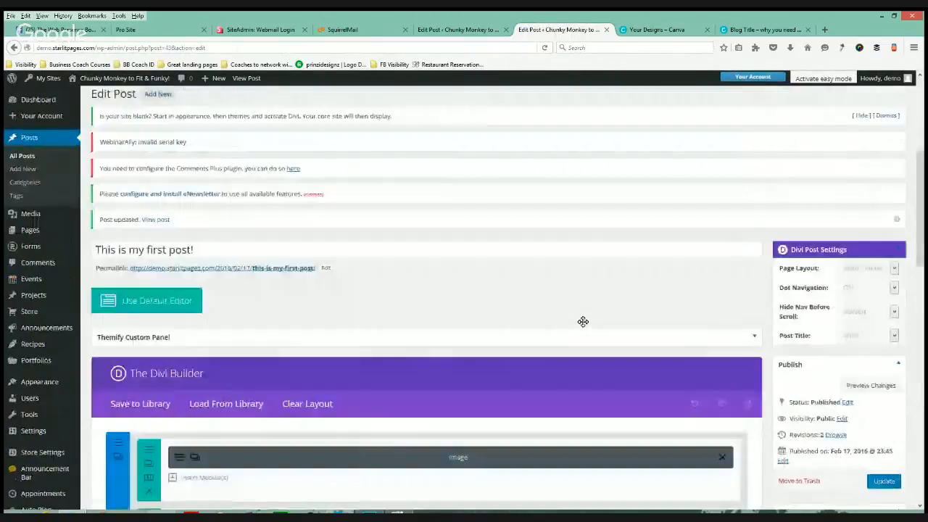
scroll(580, 323, down, 5)
scroll(576, 330, down, 1)
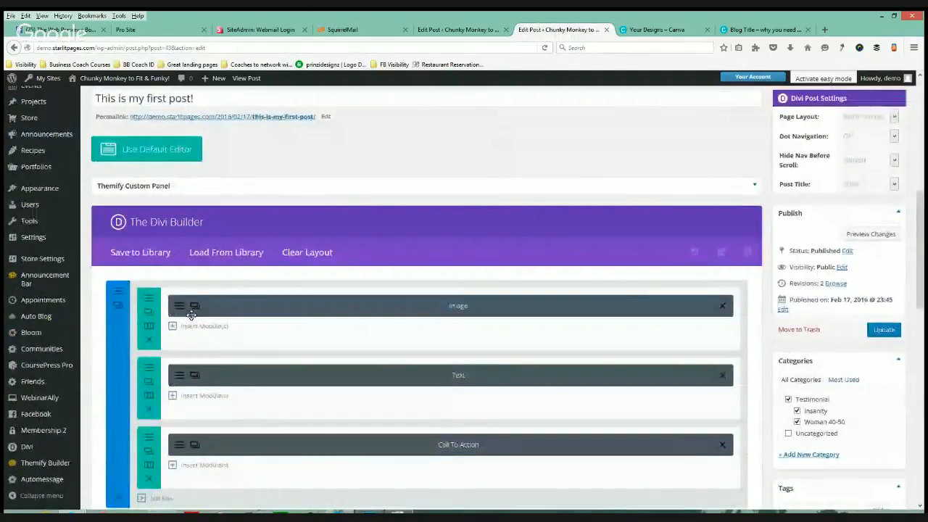
click(324, 295)
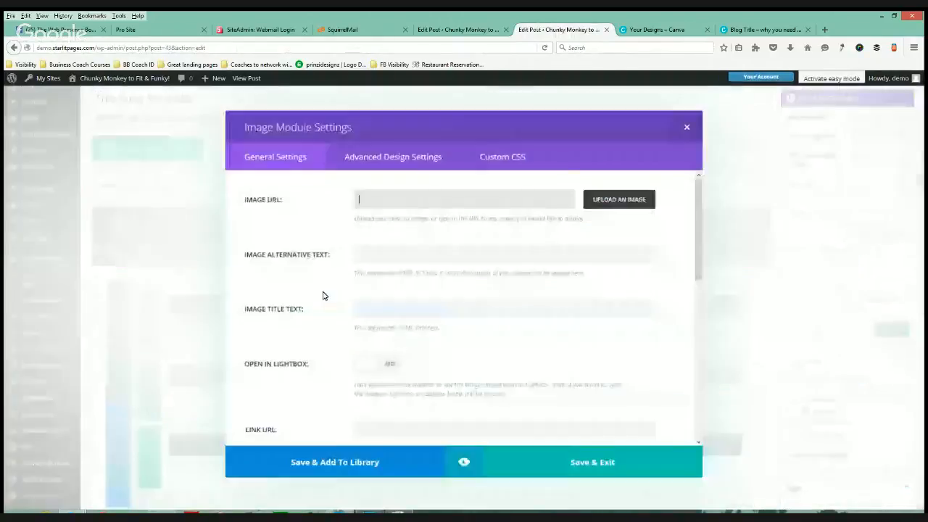
click(627, 200)
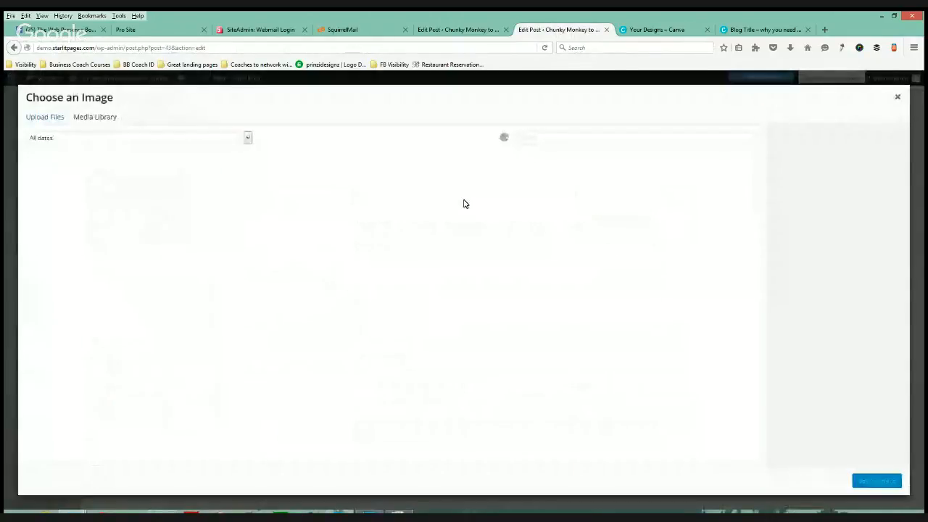
click(63, 183)
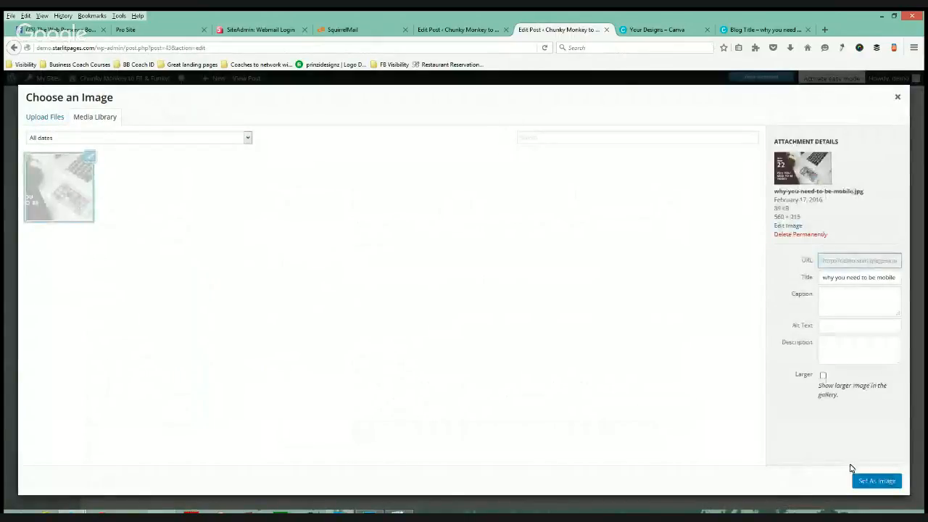
click(874, 481)
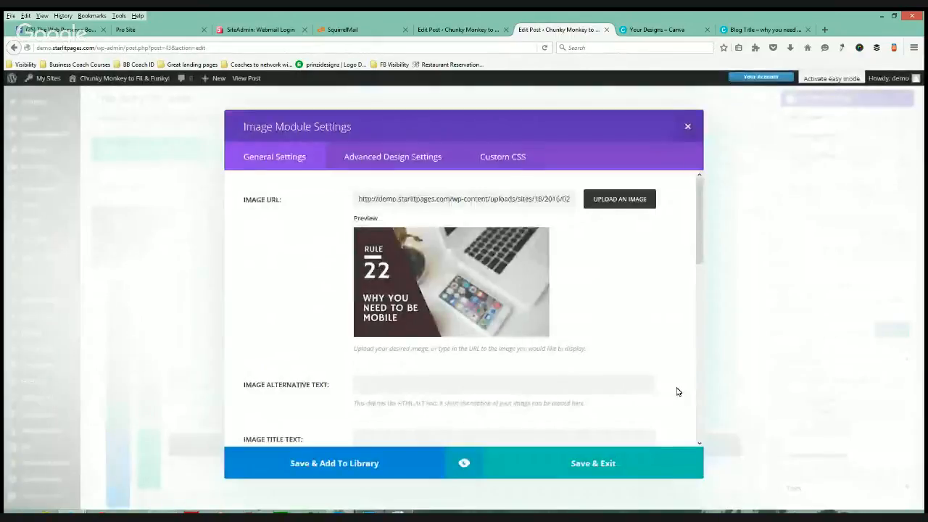
click(601, 476)
click(884, 331)
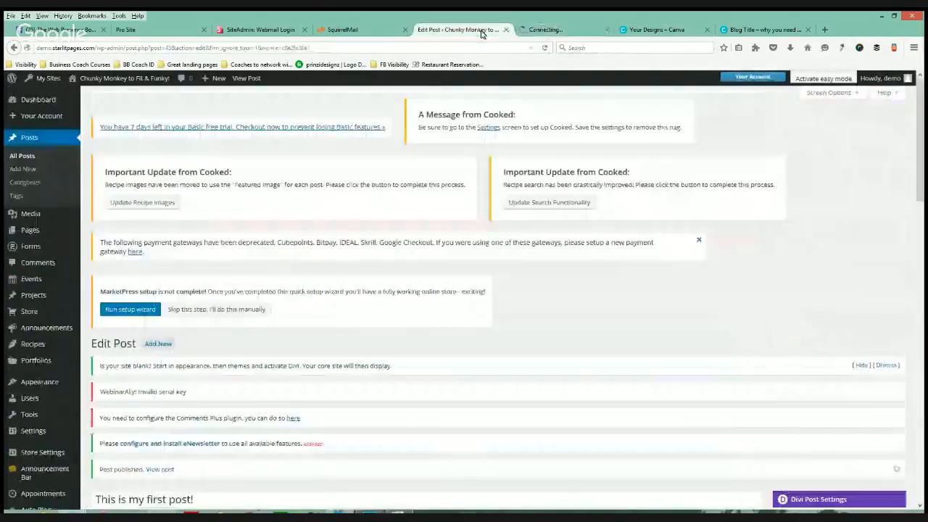
Open the live site in a new tab via My Sites > Visit Site.
mouse_move(43, 78)
mouse_move(74, 102)
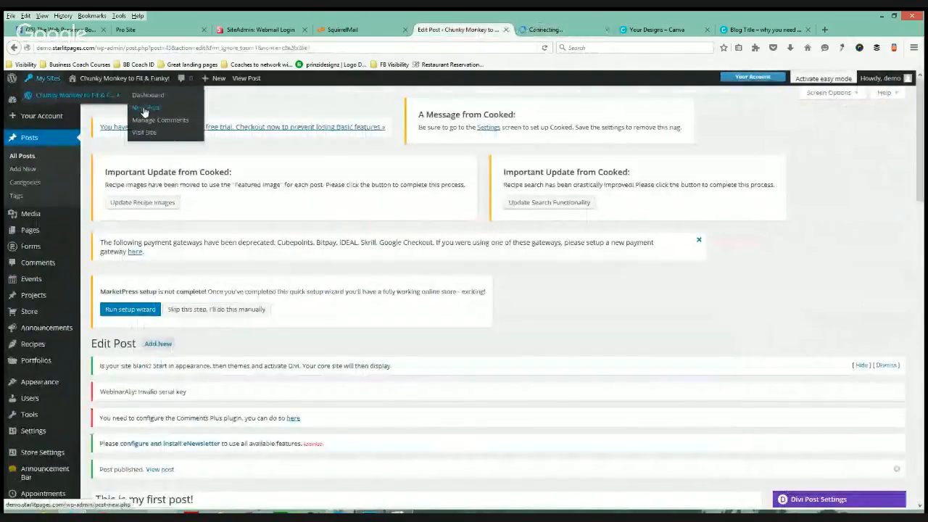
middle_click(147, 134)
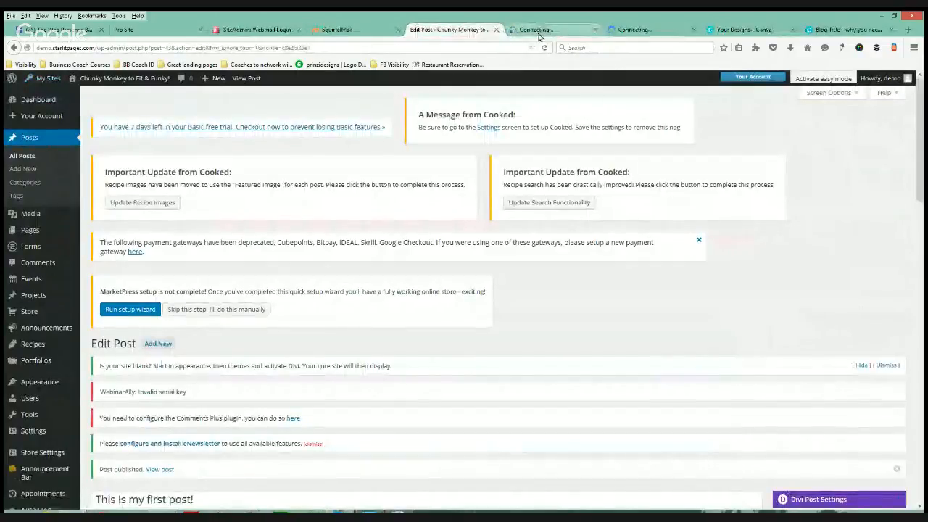
Open 'This is my first post!' on the live site tab and scroll through its image and body.
click(538, 30)
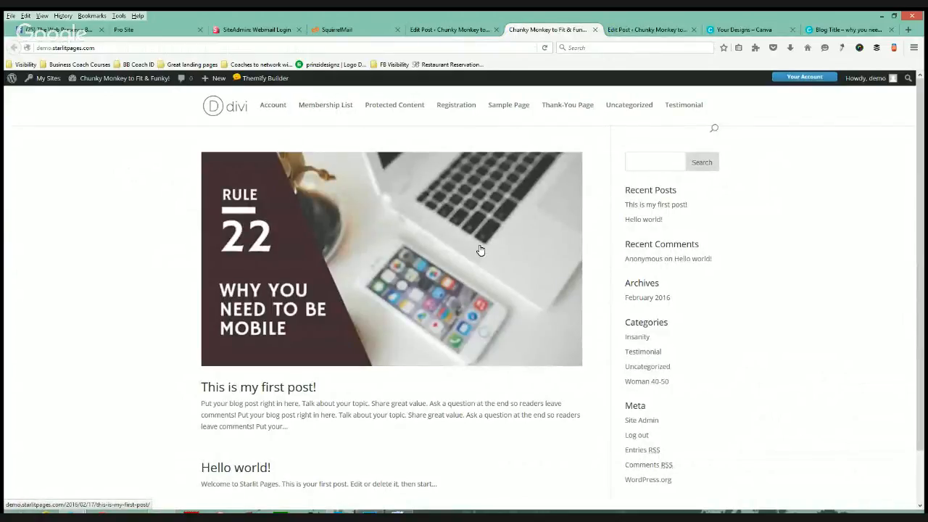
scroll(480, 251, down, 2)
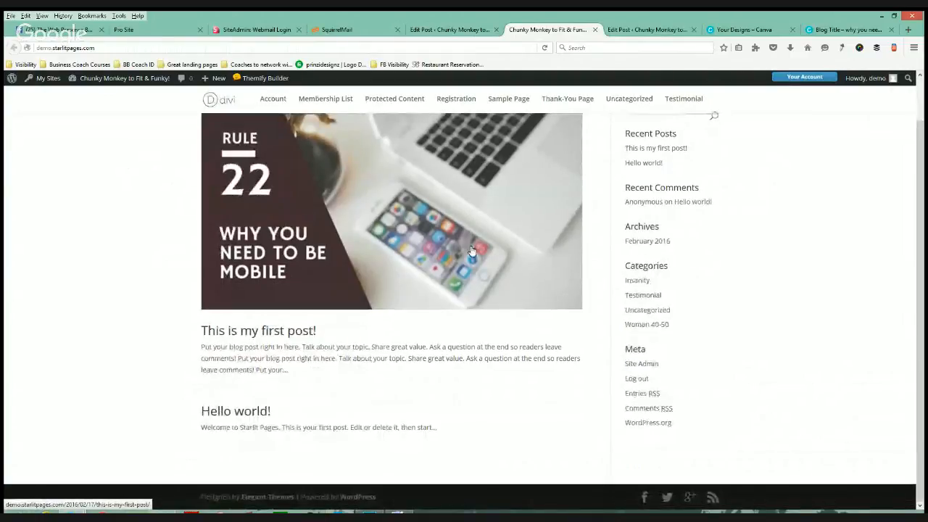
click(322, 276)
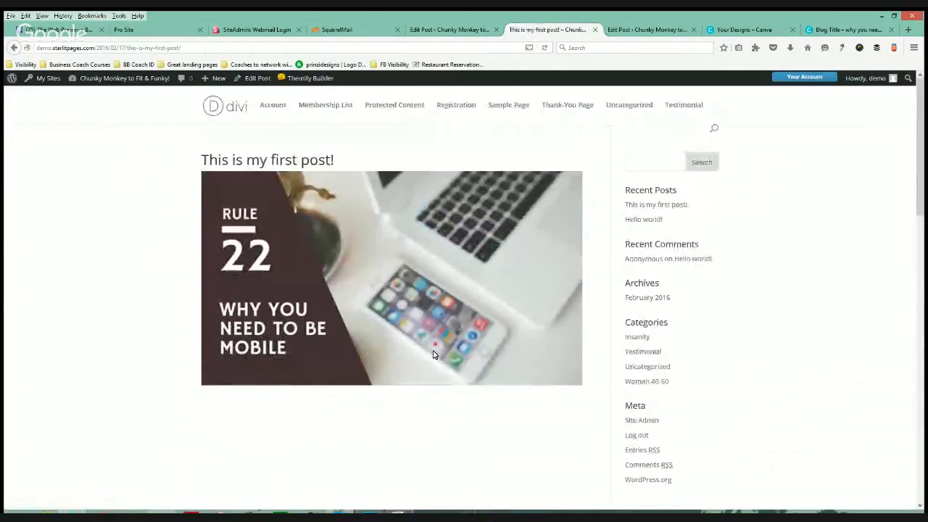
scroll(433, 354, down, 4)
scroll(434, 354, up, 4)
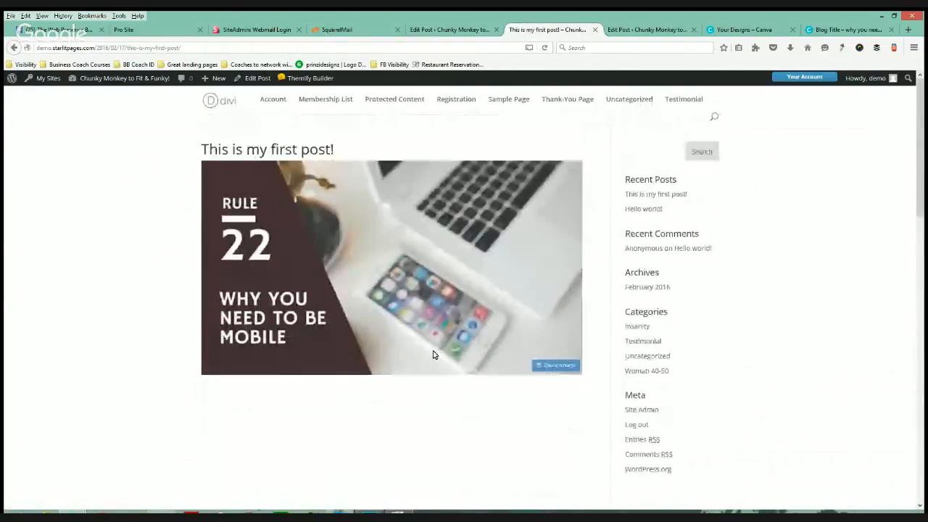
scroll(434, 353, up, 1)
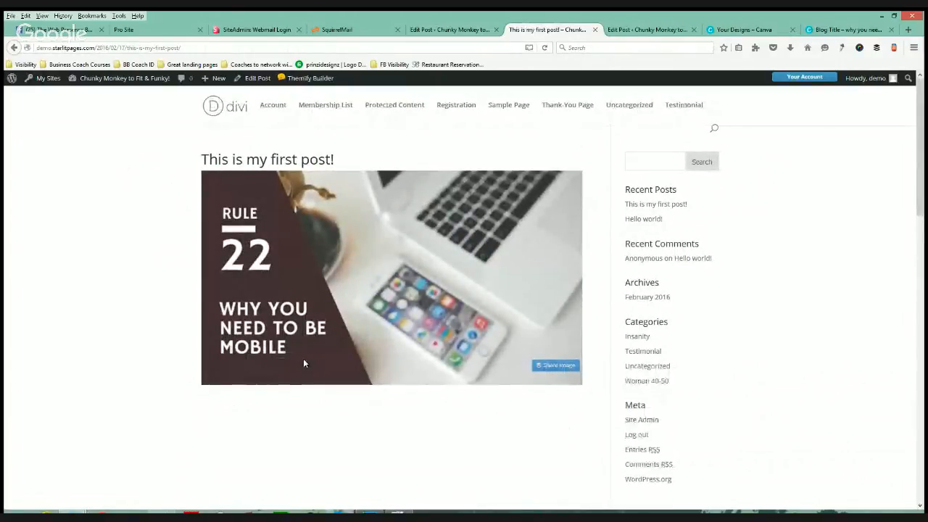
scroll(303, 363, down, 1)
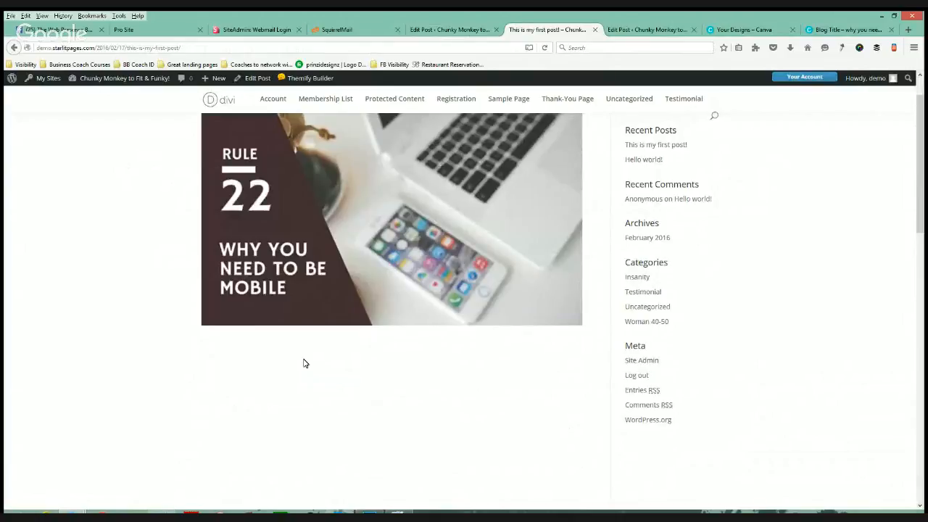
scroll(304, 363, down, 2)
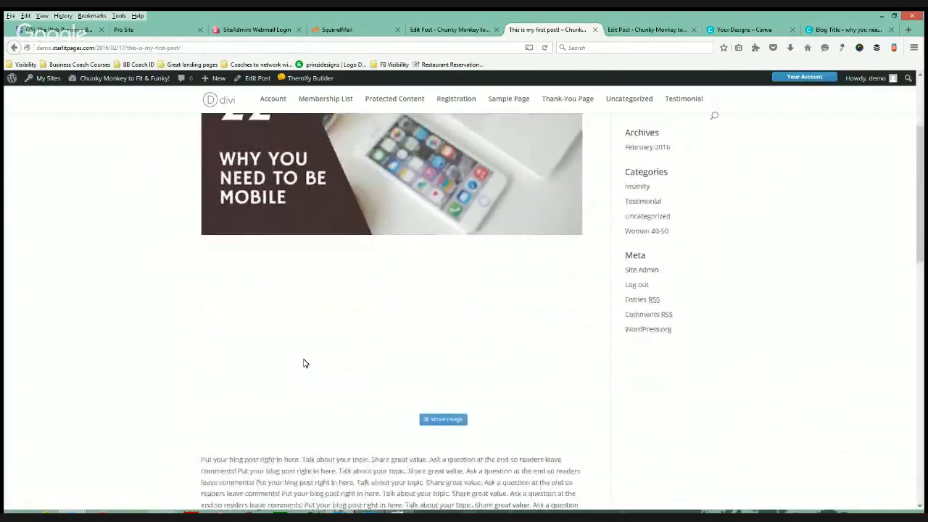
scroll(303, 363, down, 10)
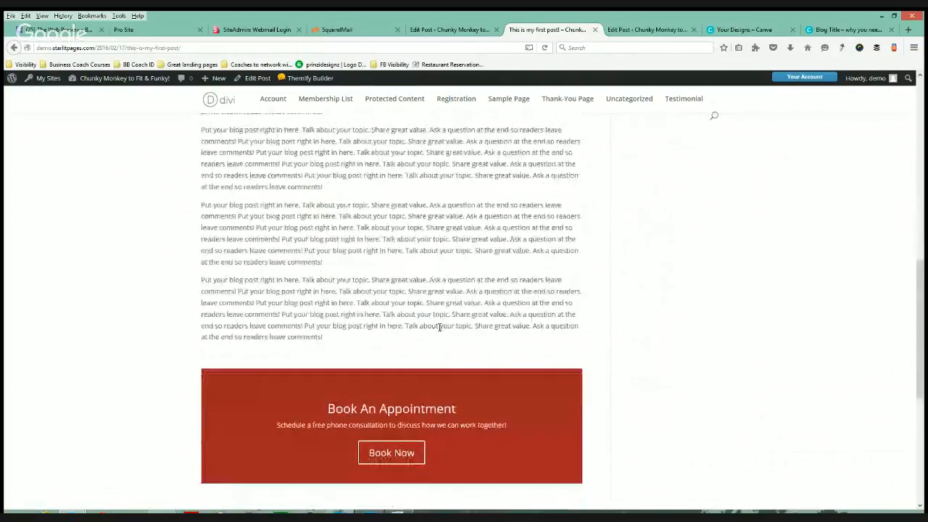
scroll(439, 327, down, 5)
scroll(440, 327, up, 8)
scroll(438, 331, up, 5)
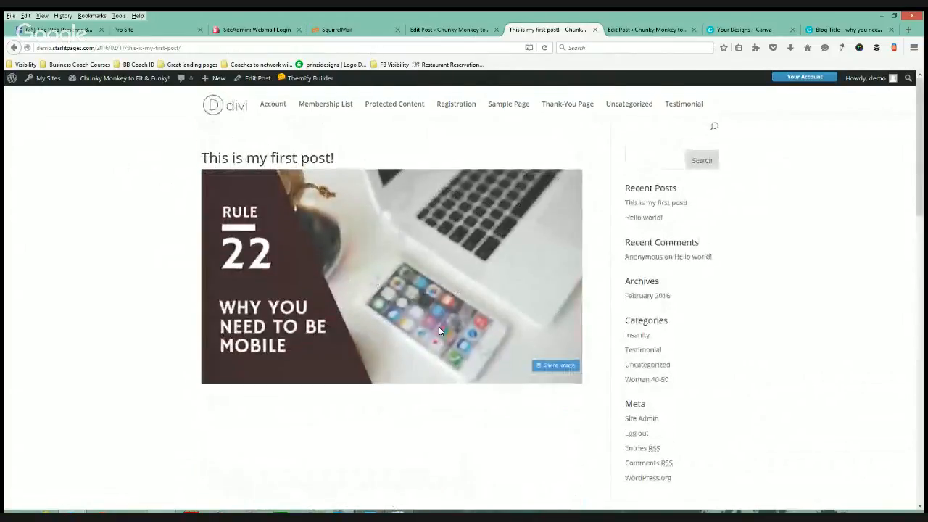
Remove the duplicate Image module and its now-empty first row, then update the post.
click(441, 23)
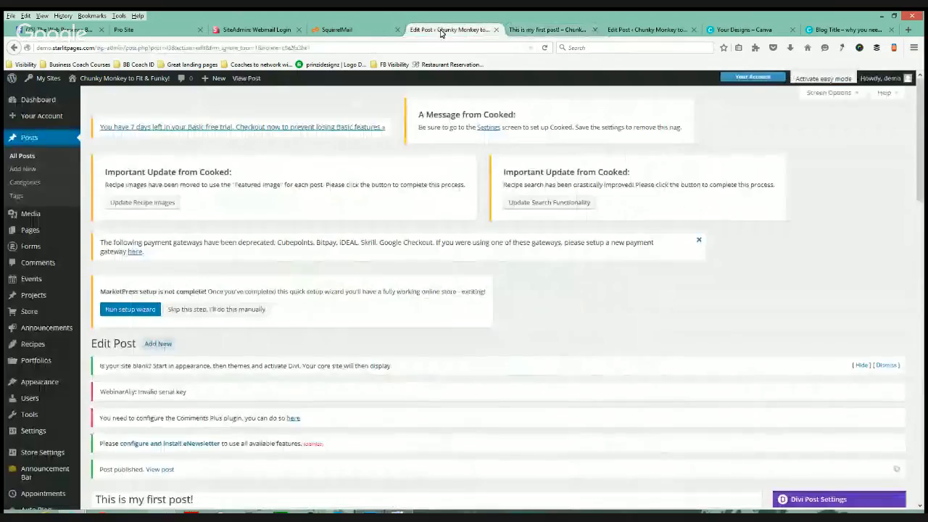
scroll(356, 290, down, 5)
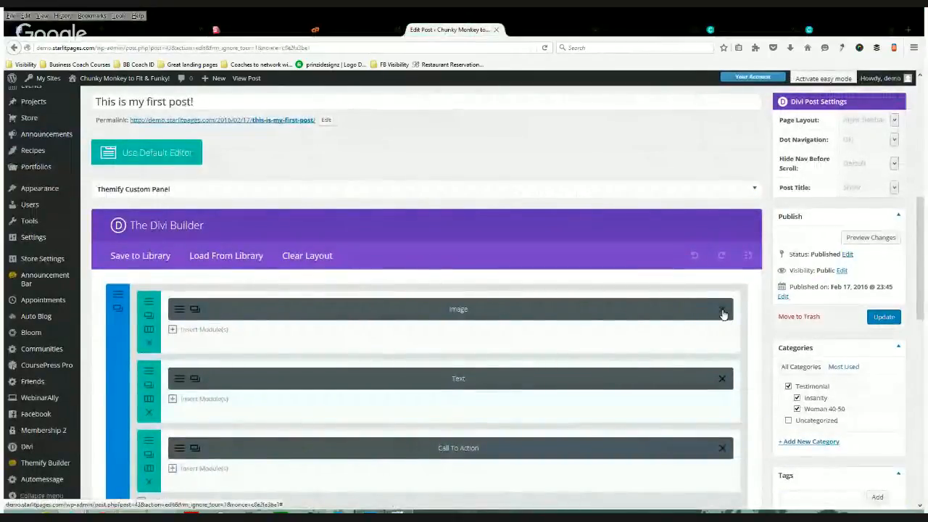
click(722, 313)
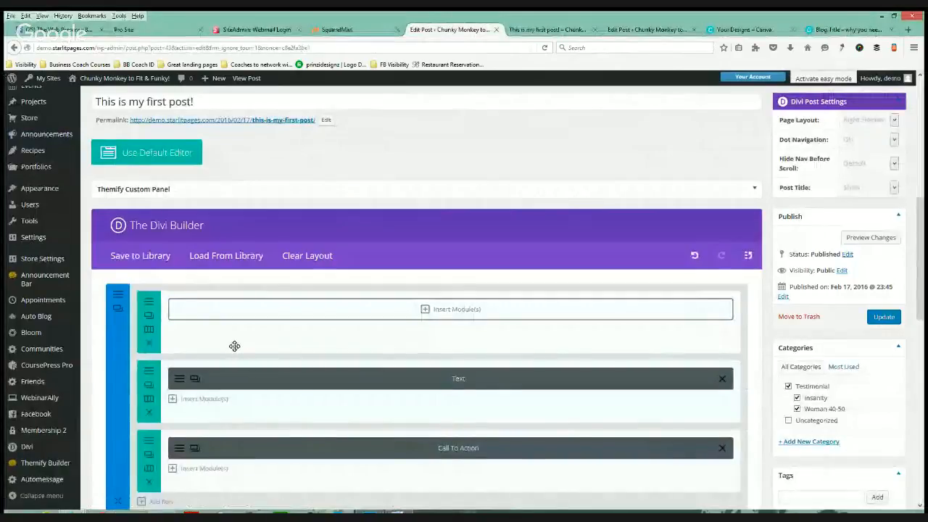
click(148, 348)
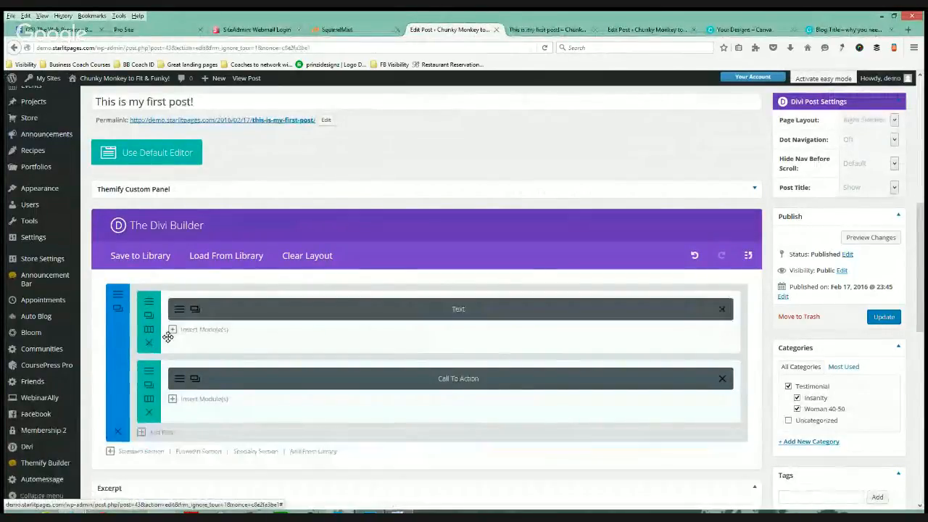
click(889, 321)
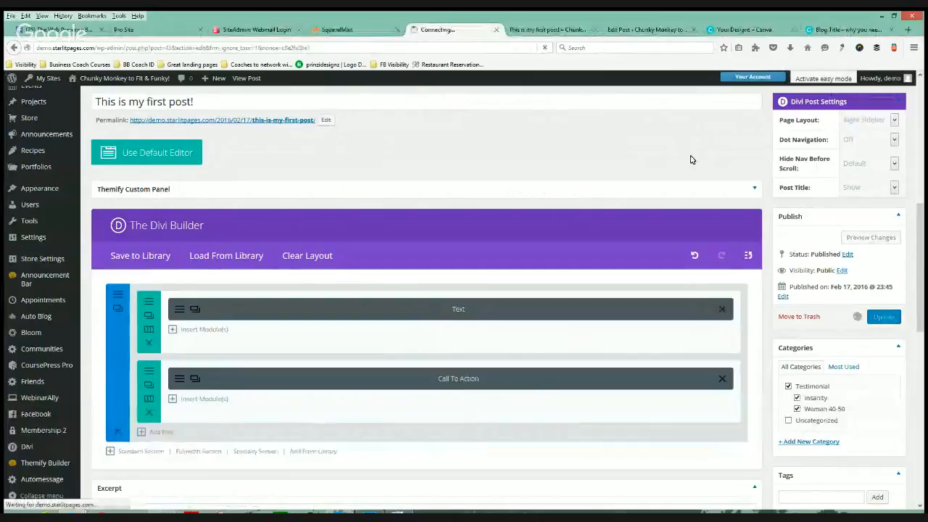
click(565, 32)
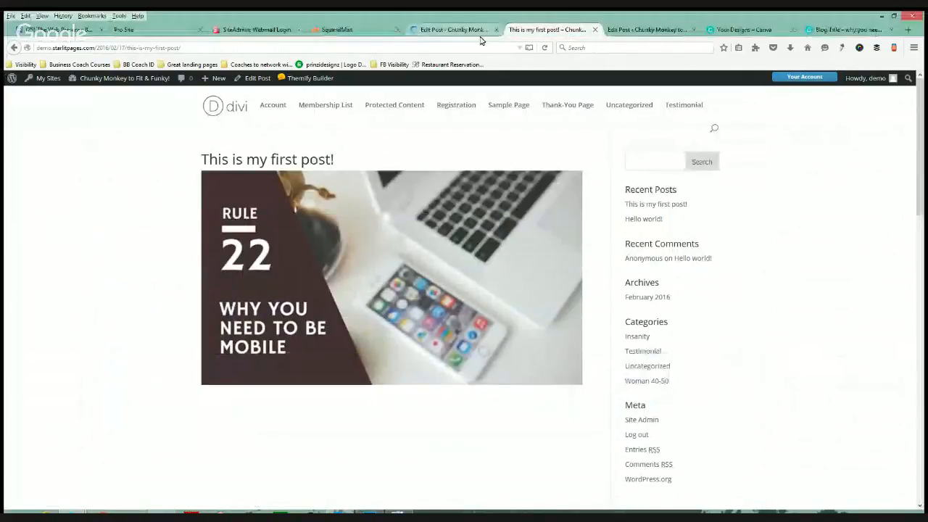
Reload the live post to confirm a single Rule 22 image, then return to the post editor.
click(545, 48)
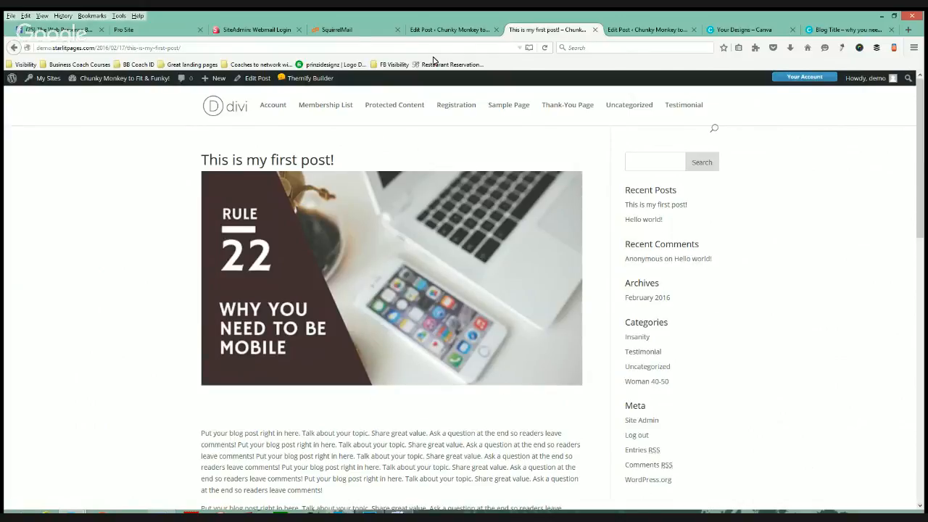
click(467, 29)
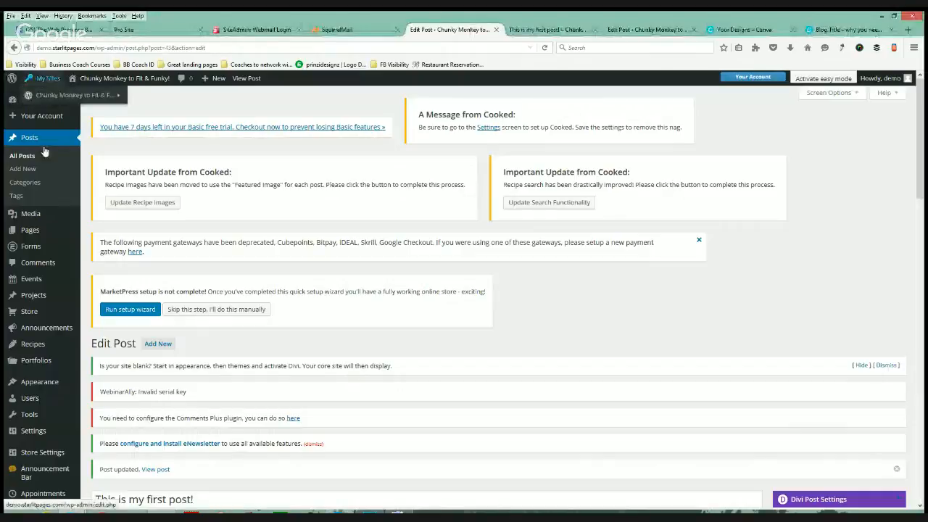
In Settings > Reading, set the front page to display a static page.
scroll(43, 246, down, 5)
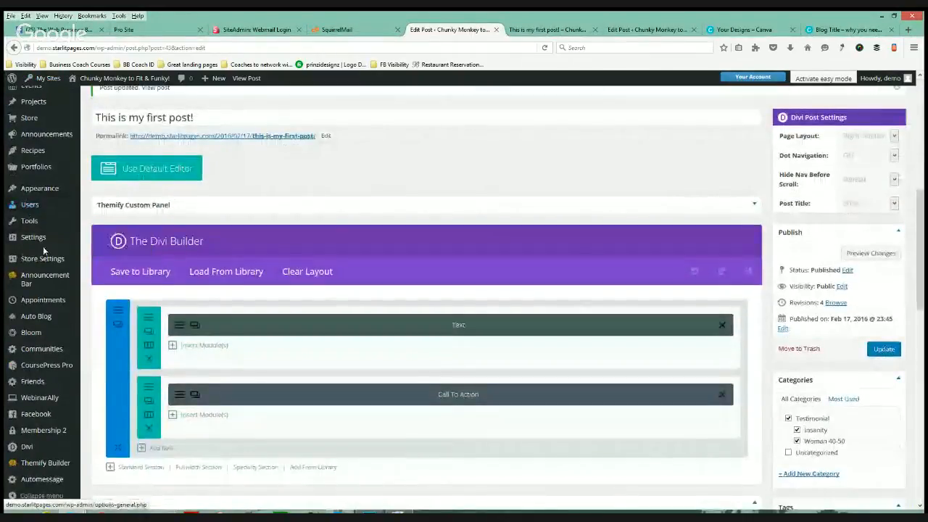
mouse_move(45, 245)
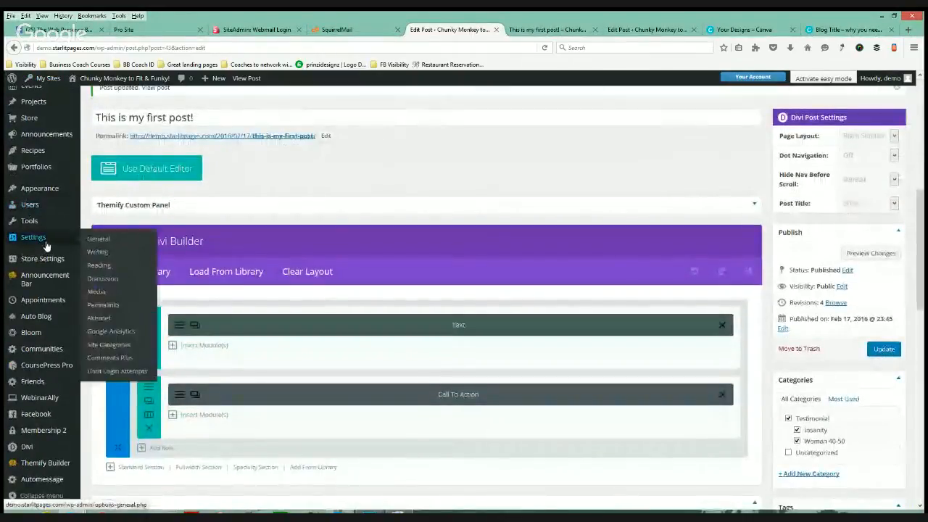
click(108, 267)
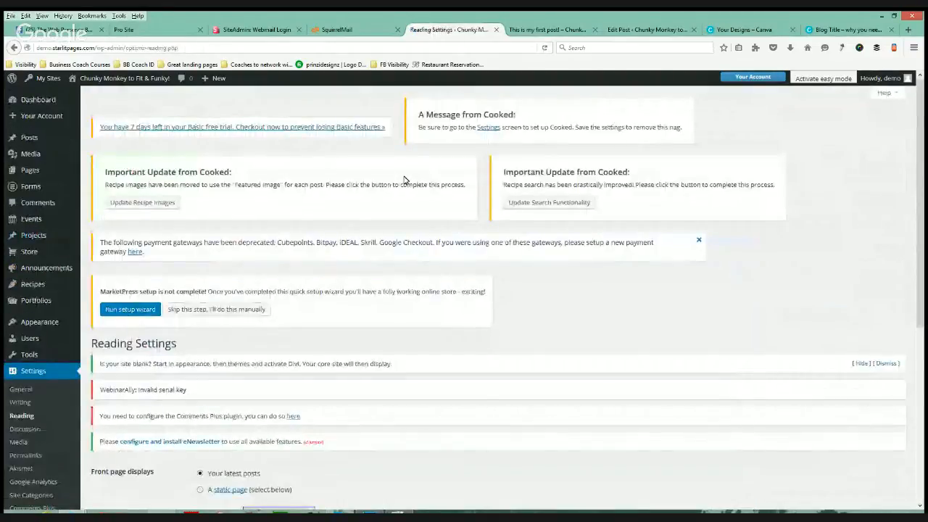
scroll(404, 180, down, 5)
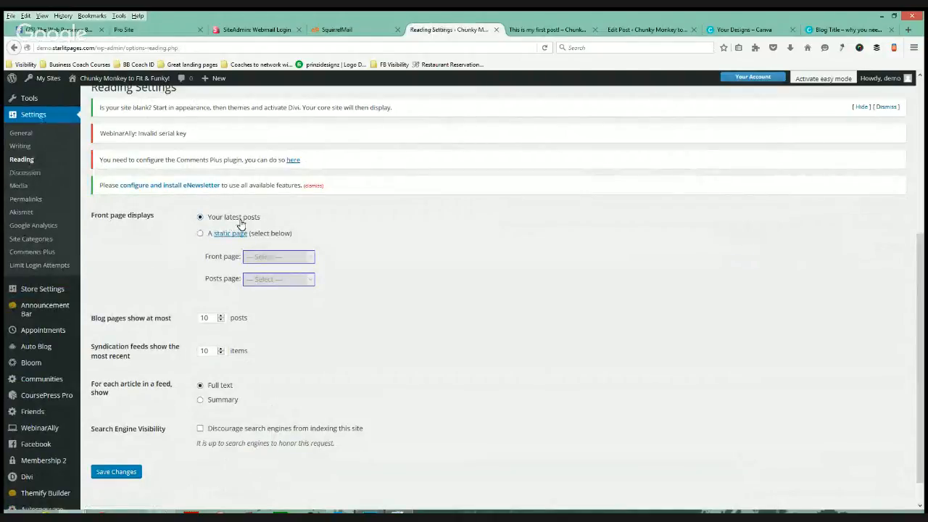
click(200, 234)
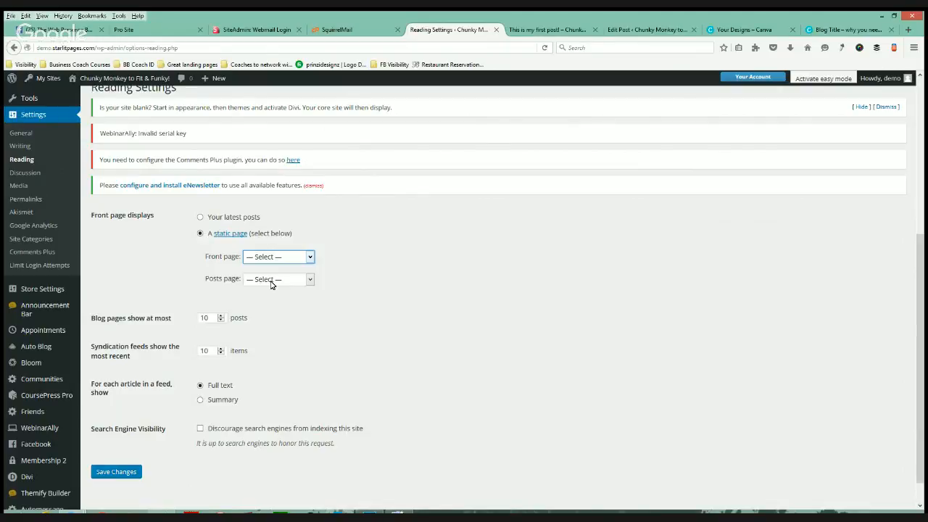
Check the posts page choices, then start a new page from the admin bar's New menu.
click(289, 282)
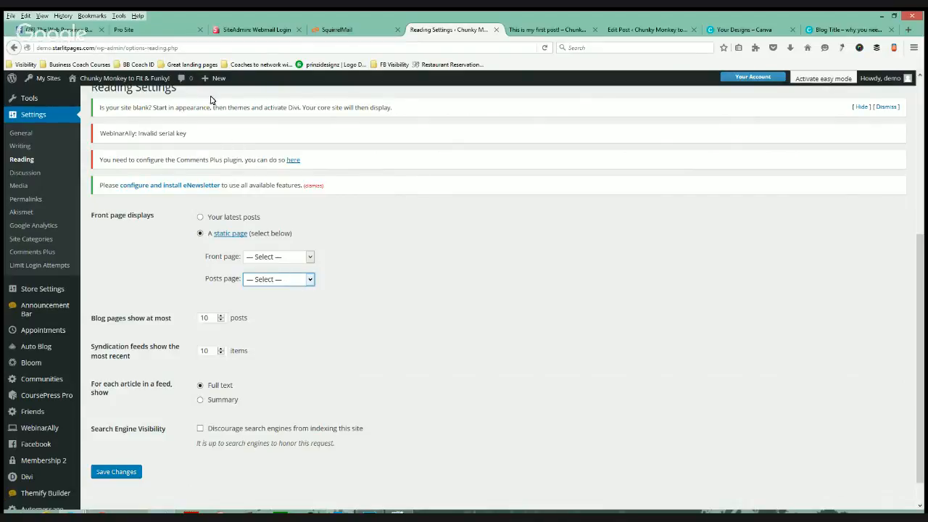
mouse_move(216, 85)
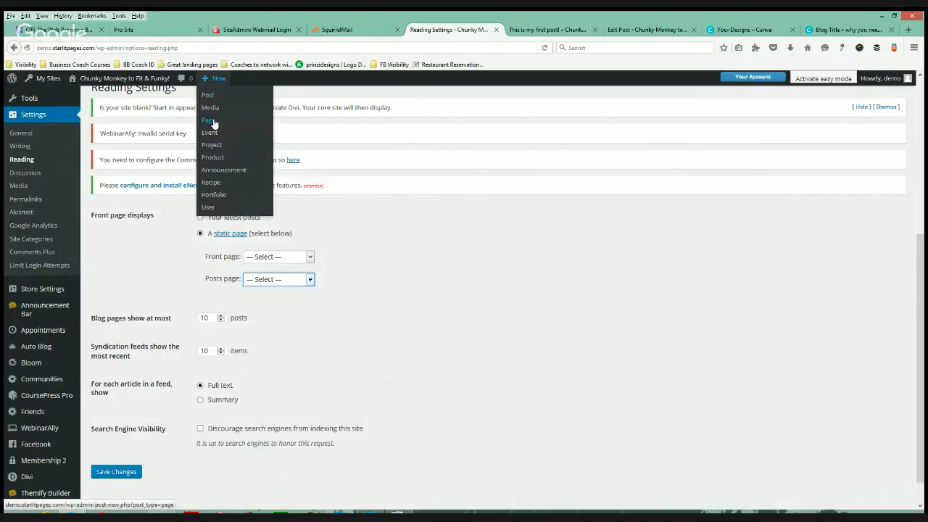
click(214, 123)
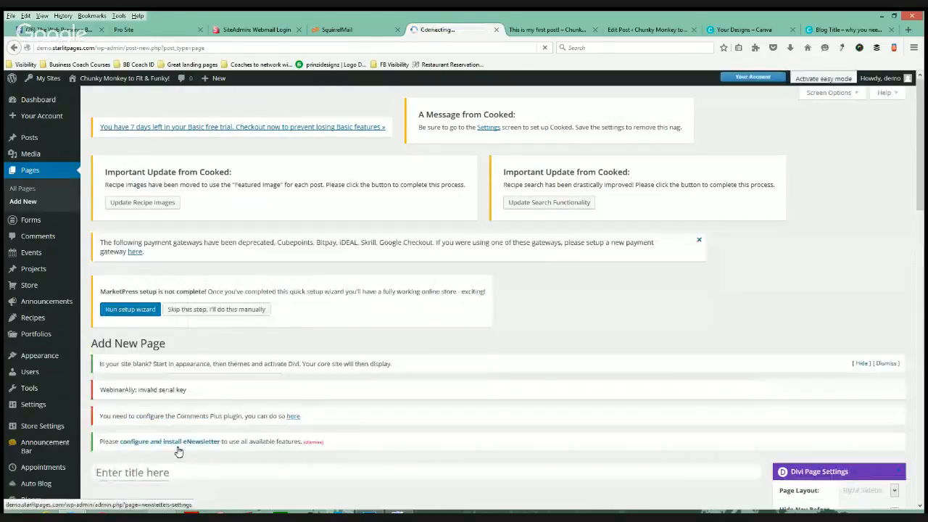
Title the page 'Home | [owner's name] | Web Design | Fitness & Membership Websites'.
click(182, 468)
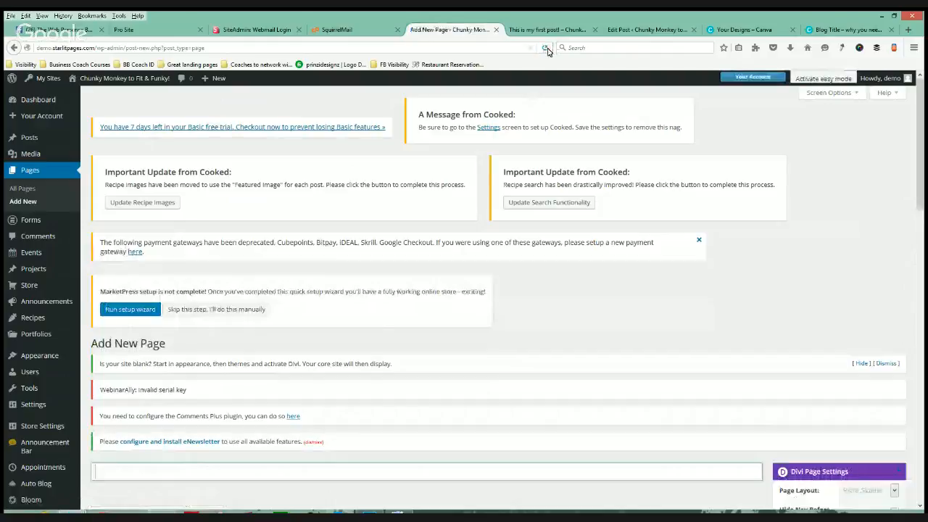
text(Home)
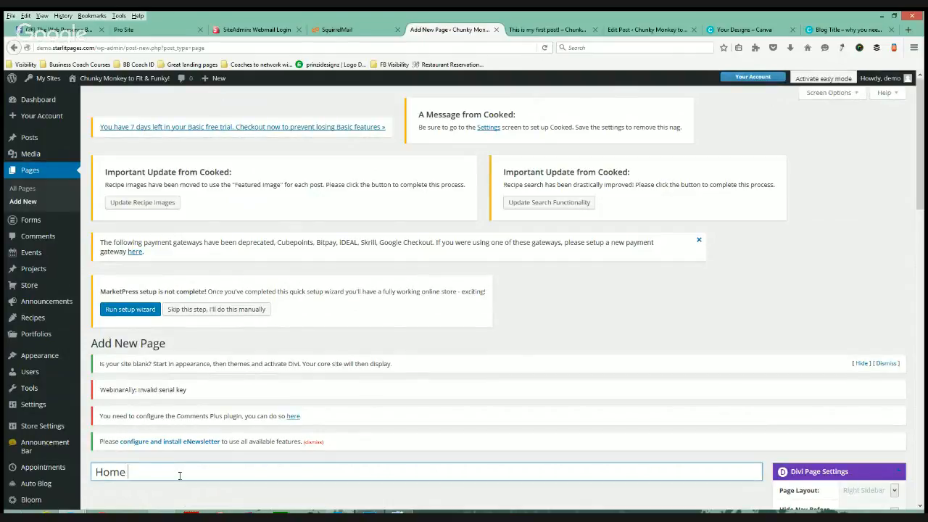
text(| Cynthia Schomp )
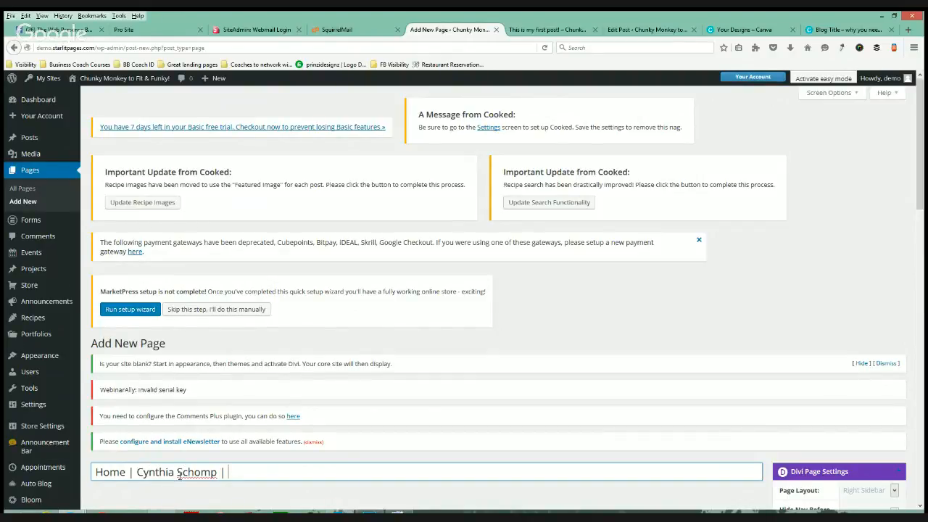
text(| Web Design |)
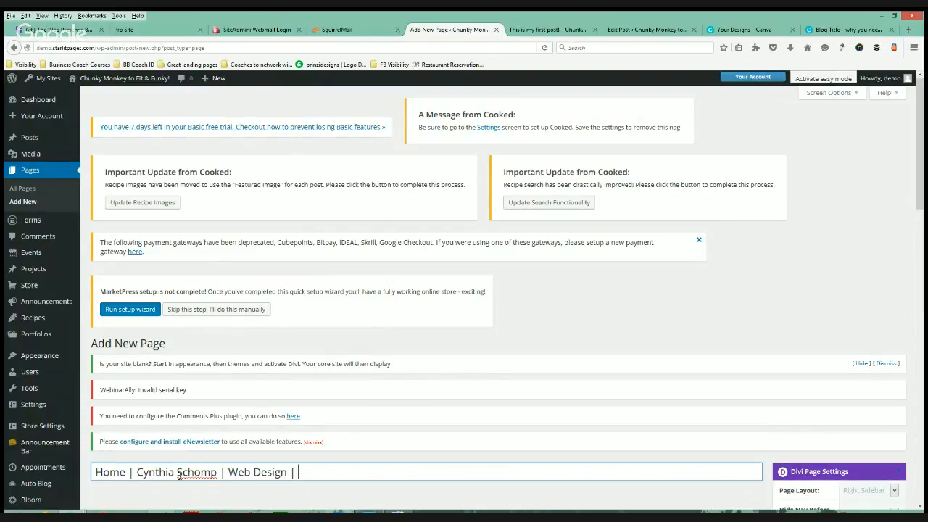
text( Fitness Member)
key(BackSpace)
key(BackSpace)
key(BackSpace)
key(BackSpace)
key(BackSpace)
key(BackSpace)
text(& Membership Sites)
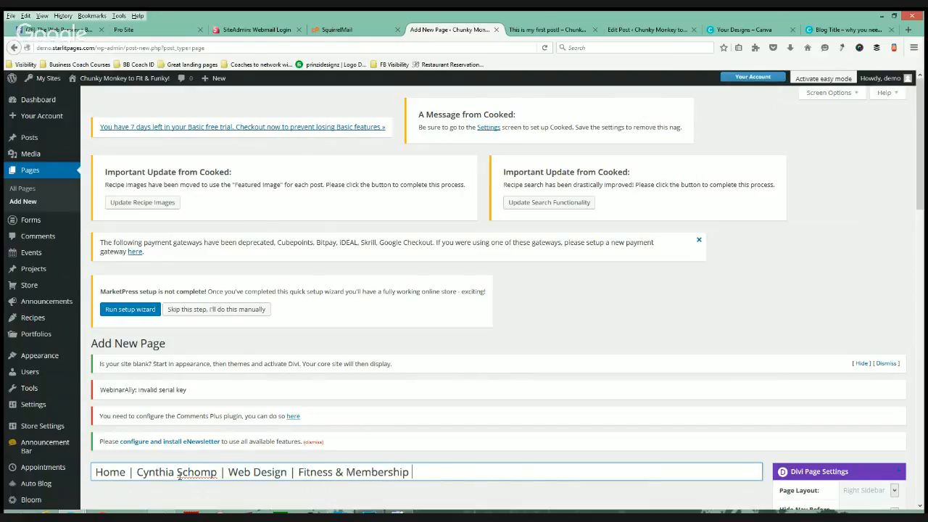
key(BackSpace)
key(BackSpace)
key(BackSpace)
key(BackSpace)
key(BackSpace)
text(Websites)
Start publishing the Home page and look over the page Template choices.
scroll(275, 472, down, 2)
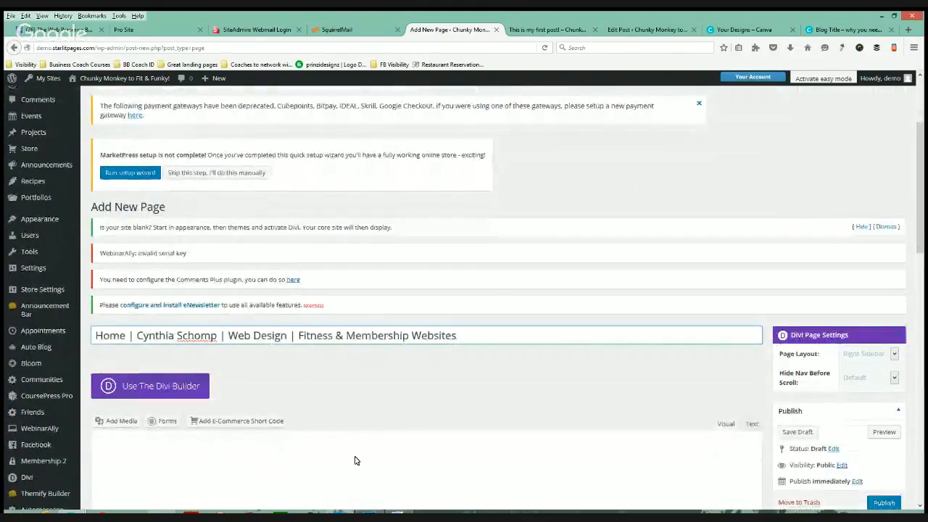
scroll(355, 461, down, 2)
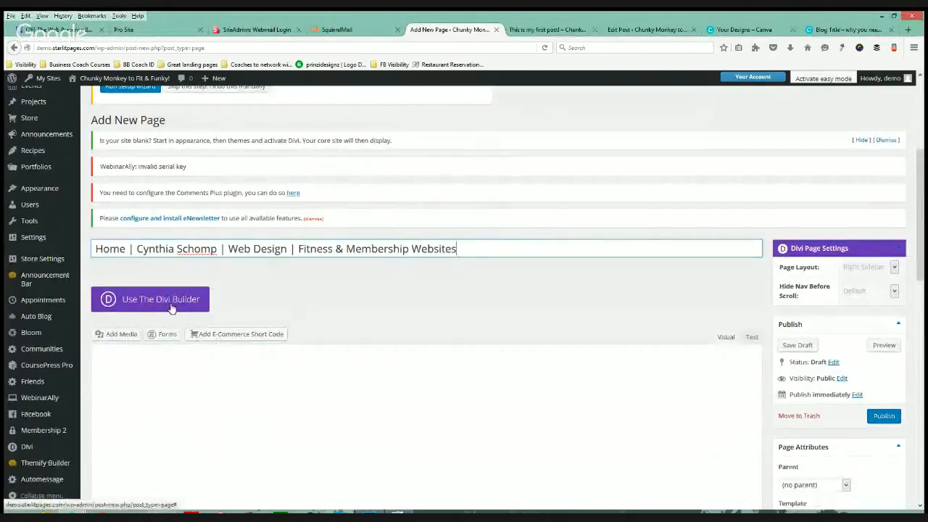
click(883, 419)
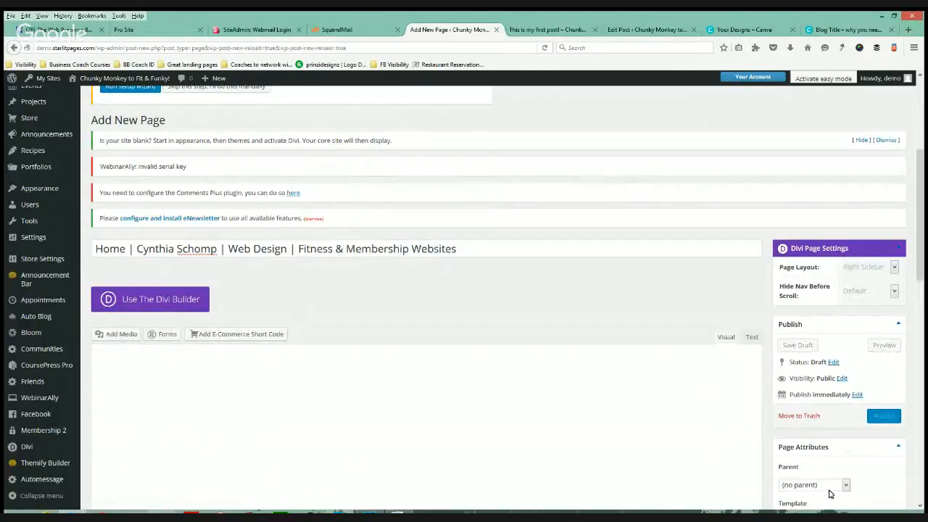
scroll(830, 493, down, 3)
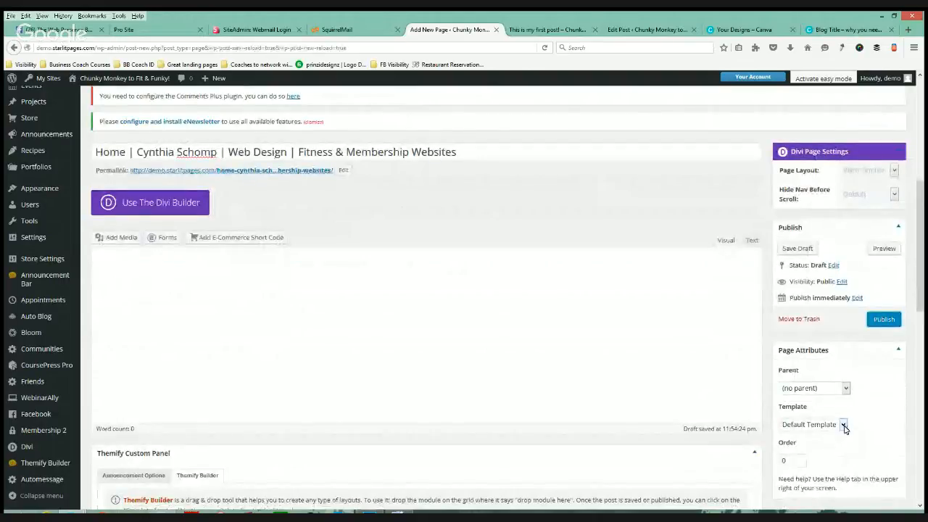
click(843, 428)
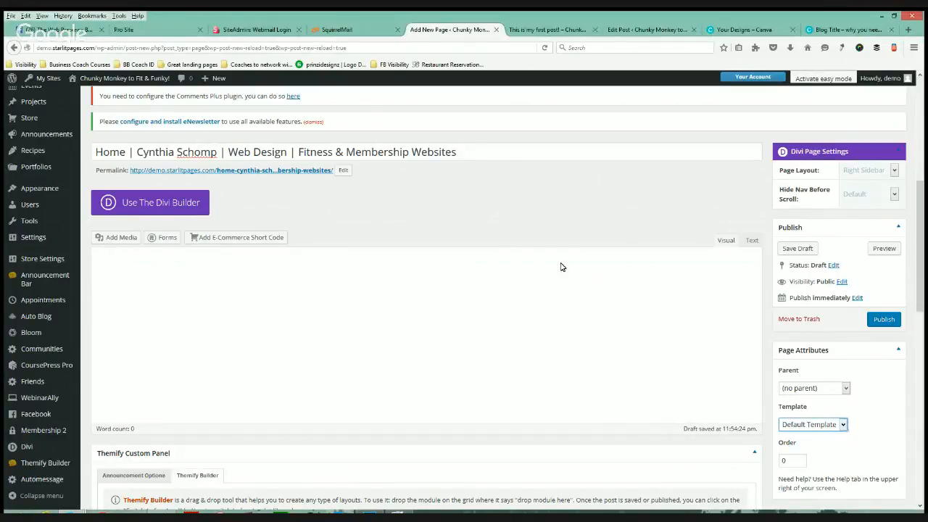
Confirm publishing the Home page and open a fresh, untitled Add New Page editor.
scroll(381, 215, up, 5)
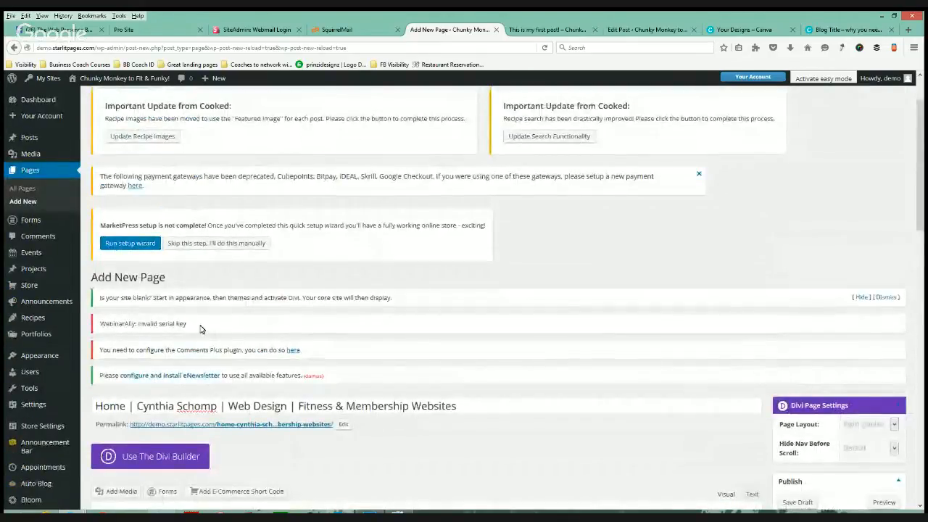
scroll(201, 326, up, 1)
scroll(201, 326, down, 3)
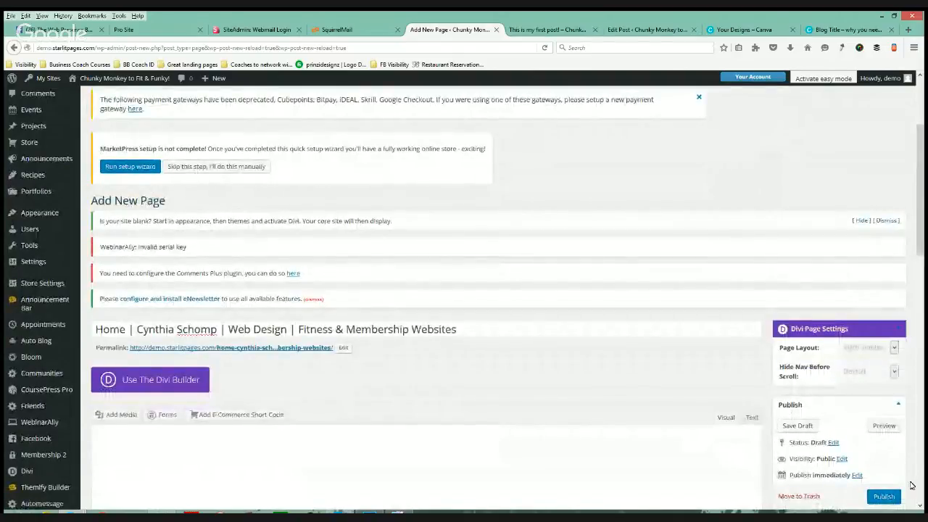
click(884, 496)
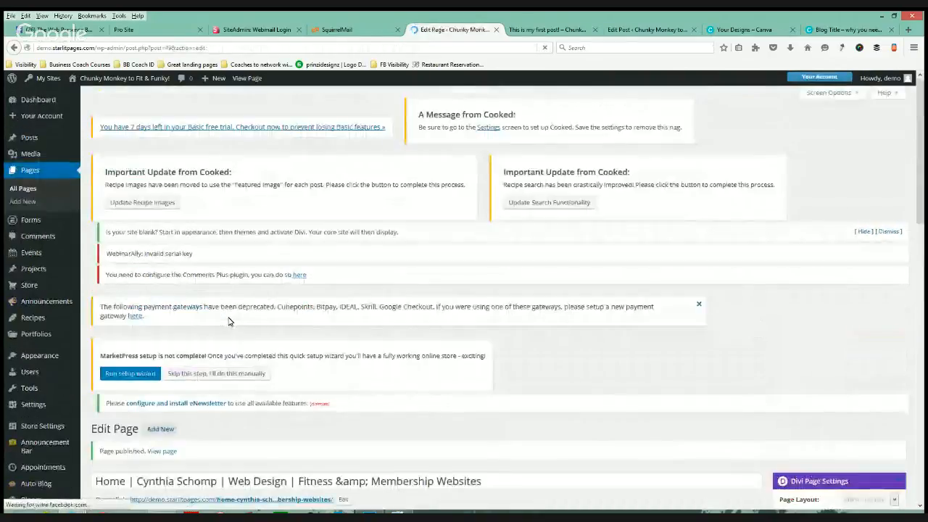
scroll(161, 451, down, 1)
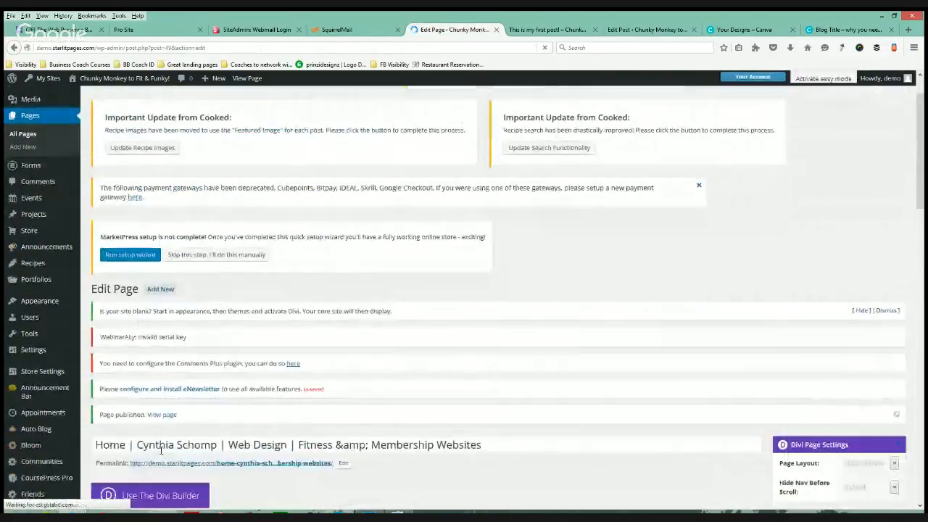
click(161, 289)
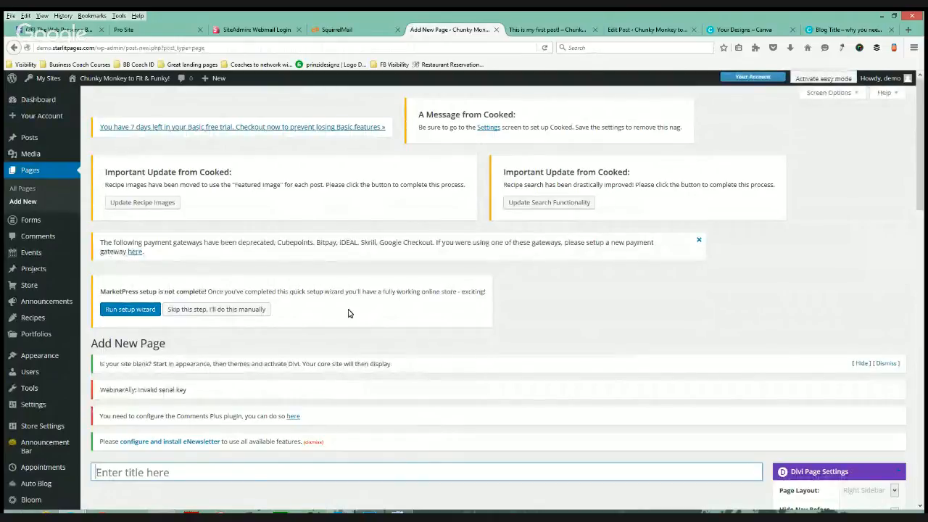
Title the new page 'Blog' and publish it at the /blog/ permalink.
scroll(372, 320, down, 2)
scroll(372, 320, down, 3)
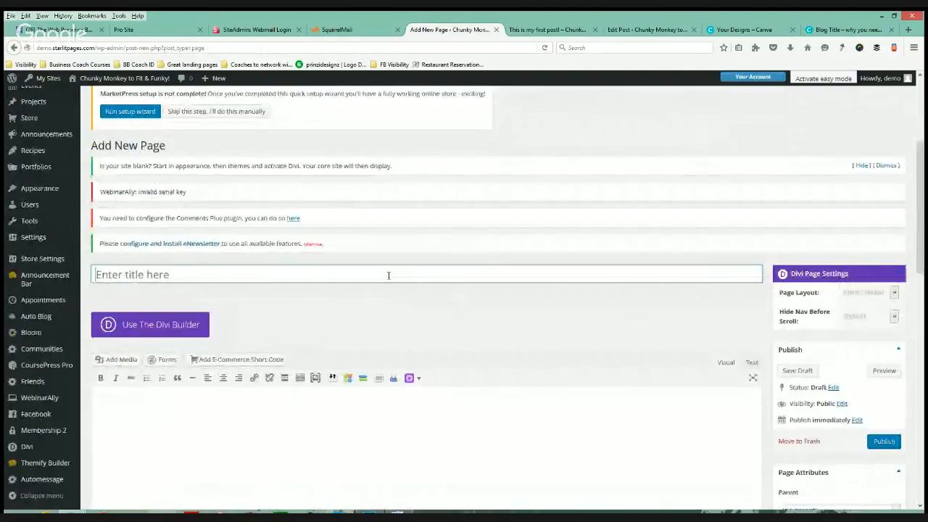
text(Blog)
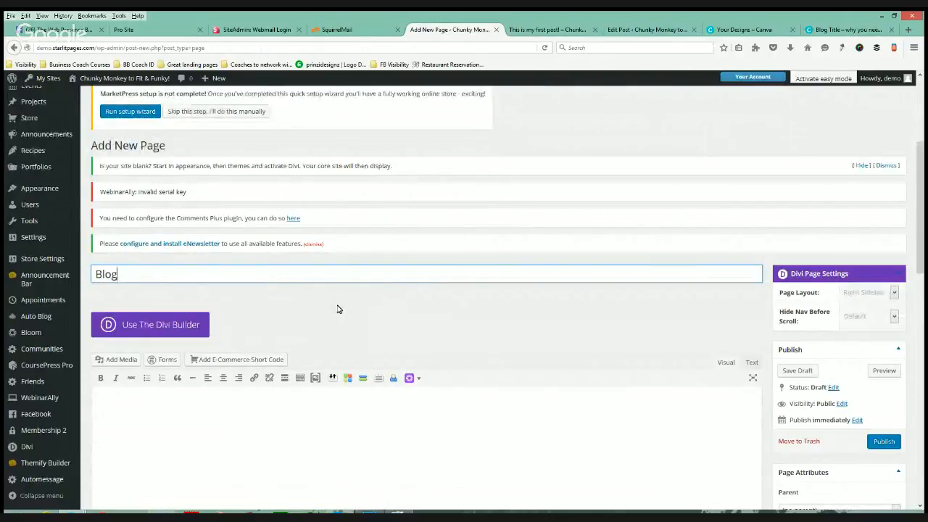
click(887, 443)
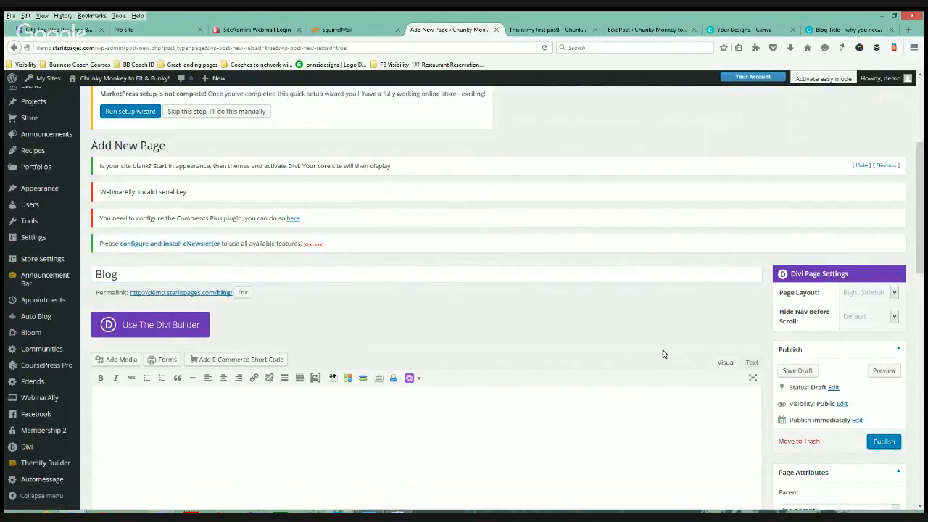
scroll(662, 354, down, 1)
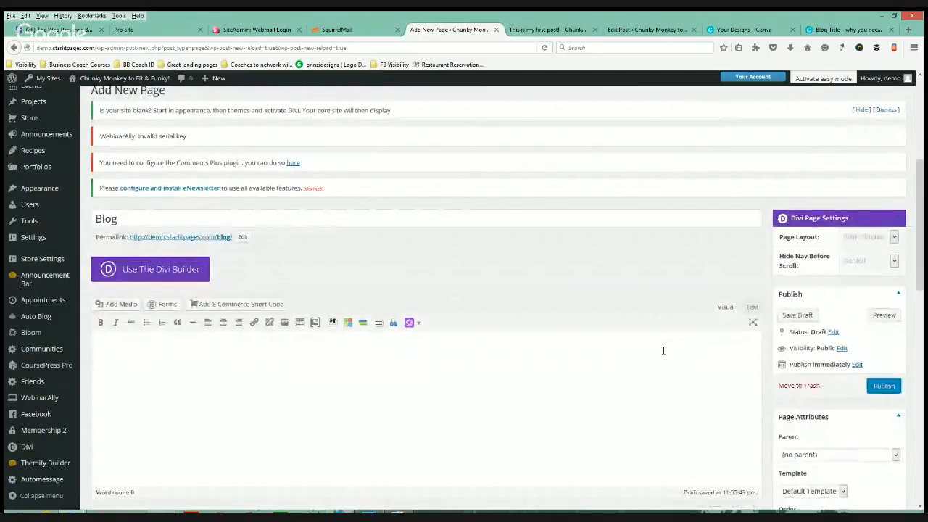
click(883, 389)
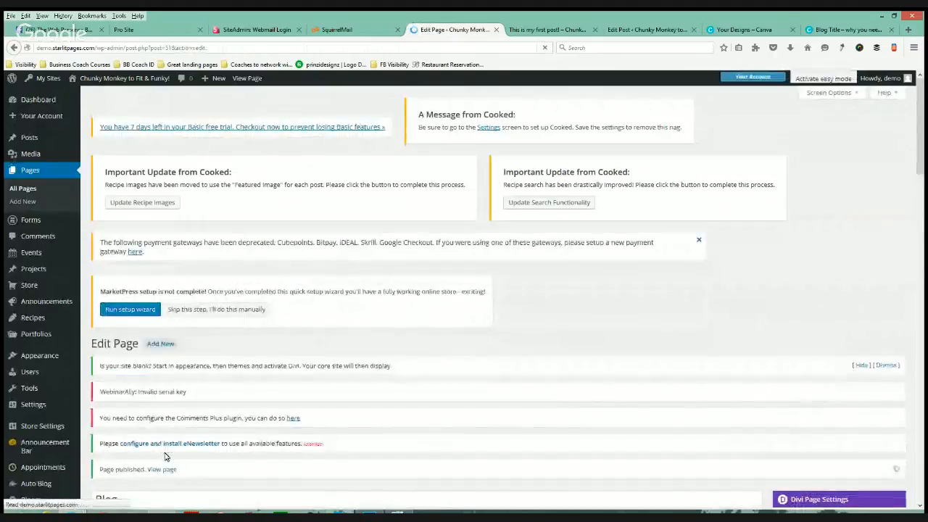
scroll(49, 406, down, 1)
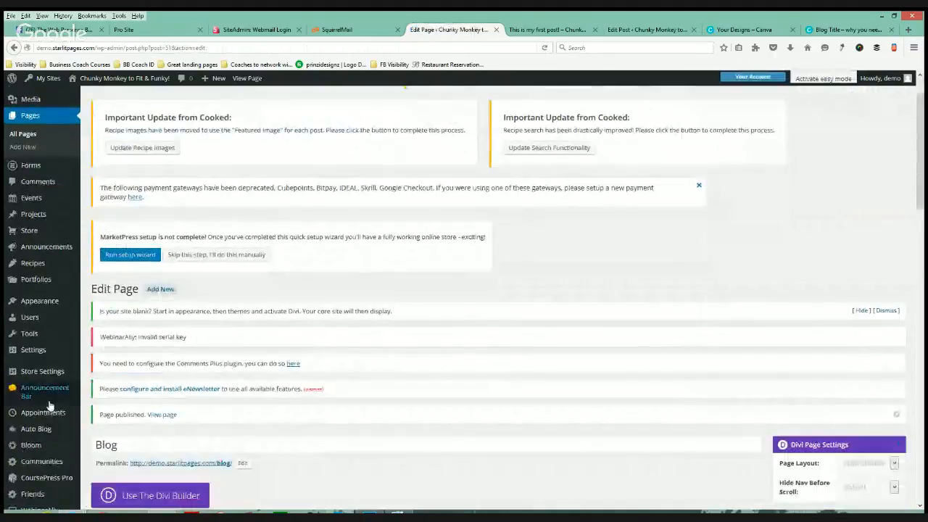
In Reading Settings, choose a static front page: Home as front page, Blog as posts page.
mouse_move(35, 350)
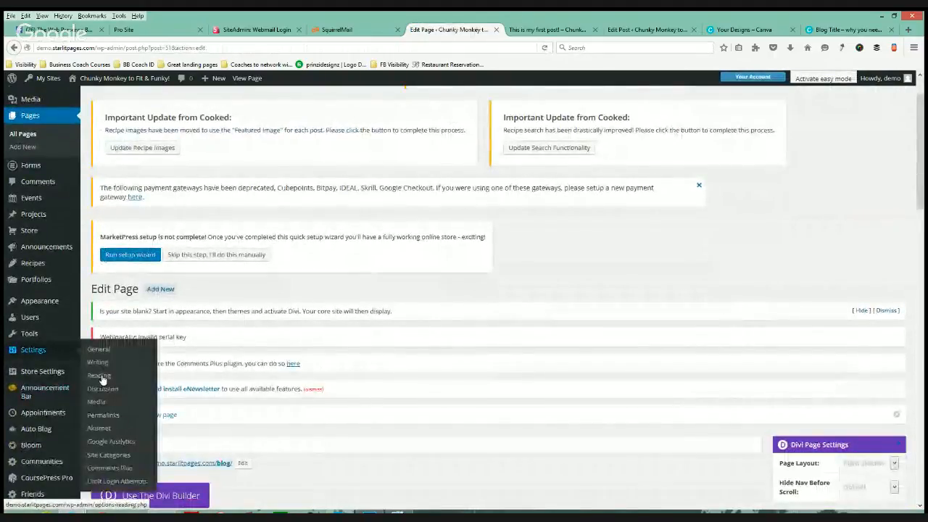
click(100, 376)
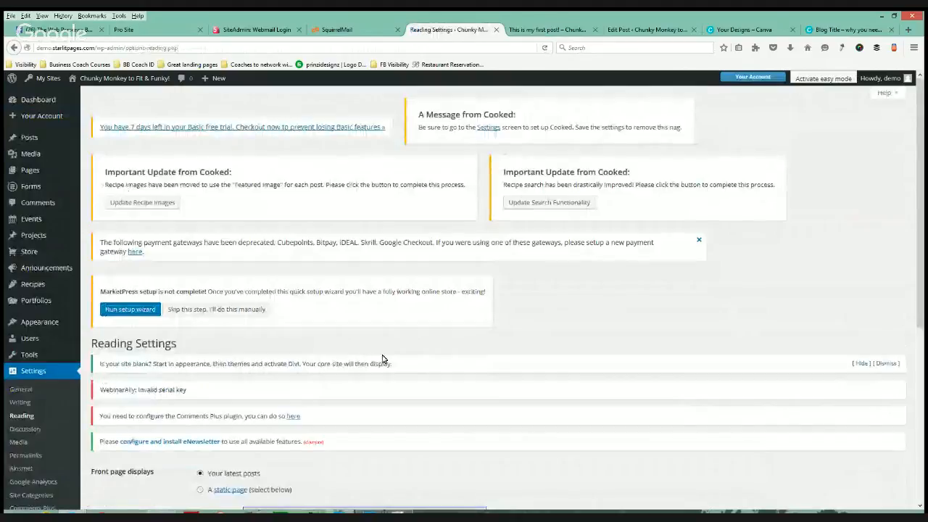
scroll(382, 359, down, 3)
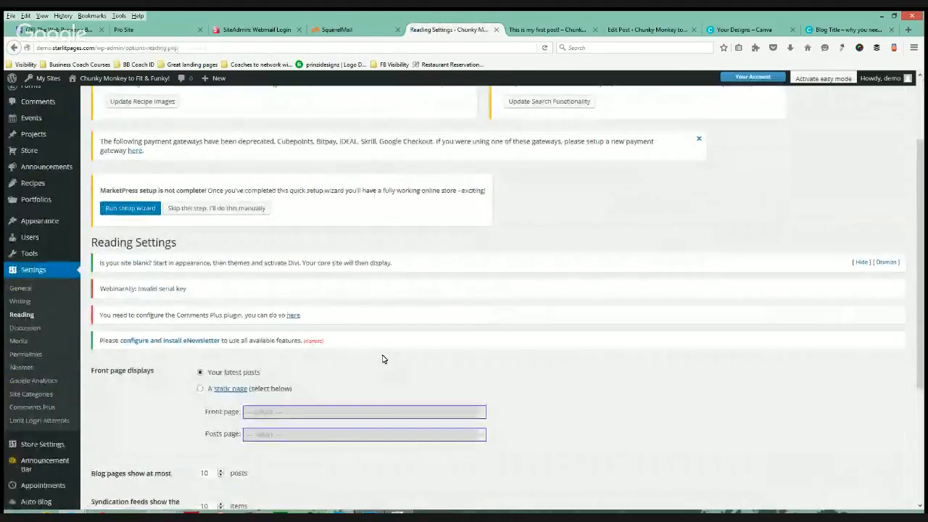
click(200, 388)
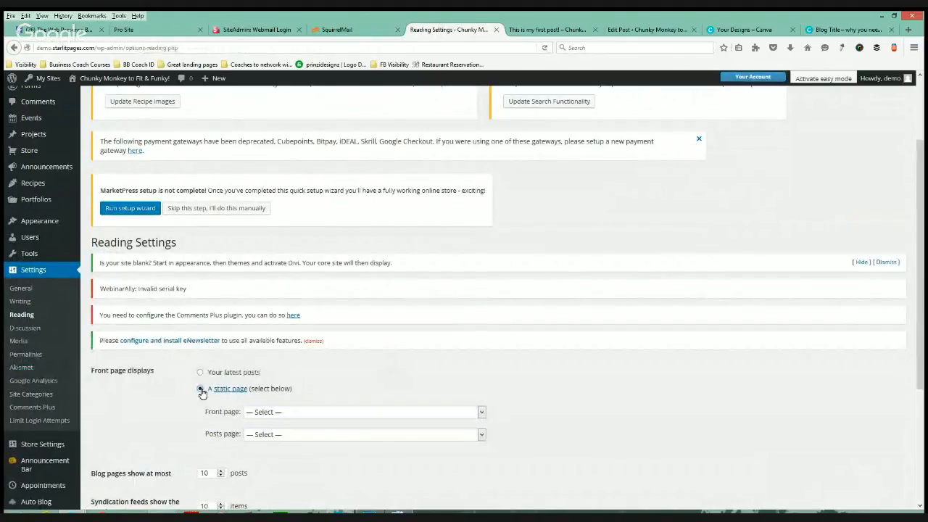
click(283, 417)
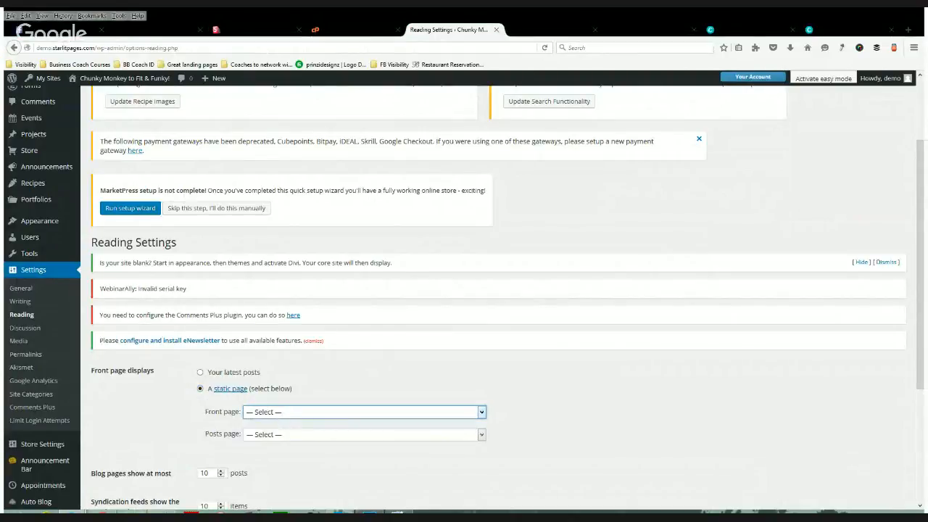
click(282, 434)
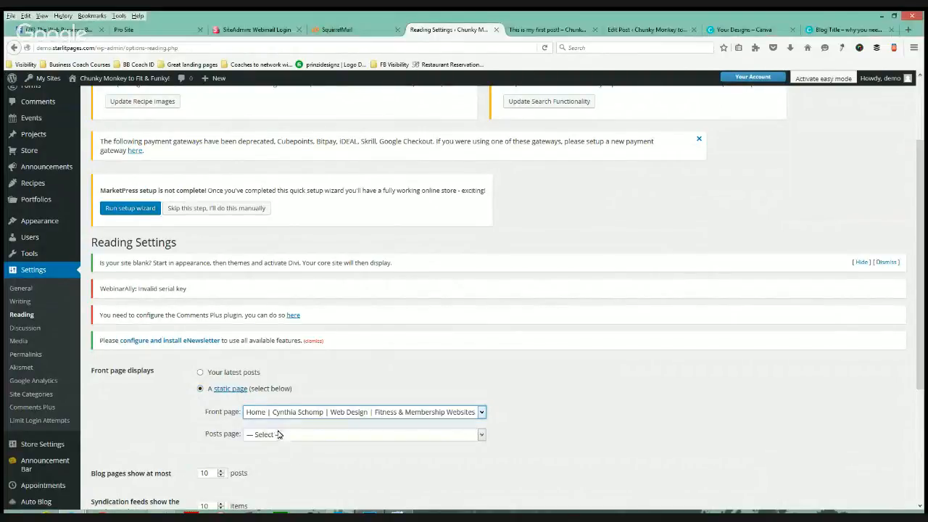
click(279, 435)
click(280, 468)
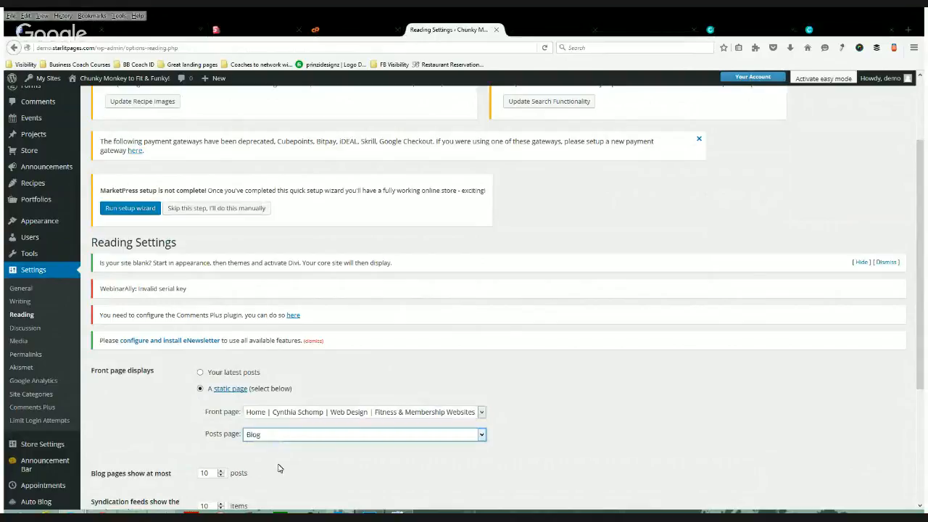
Save the reading settings with Home as front page and Blog as posts page.
scroll(296, 470, down, 3)
scroll(296, 470, up, 1)
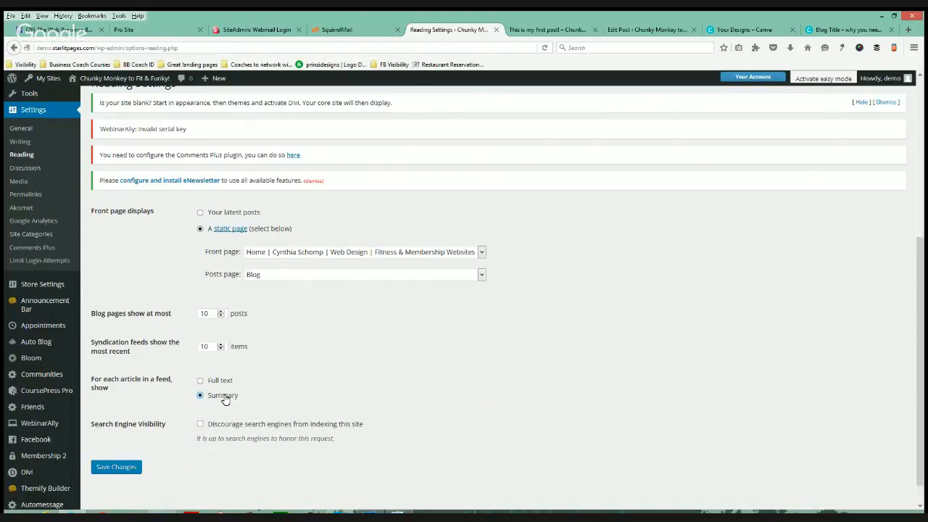
click(120, 467)
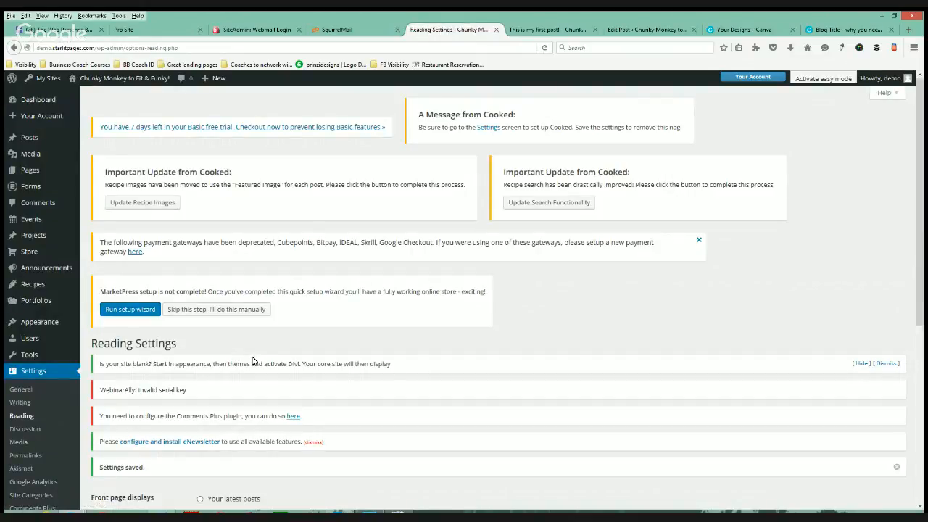
scroll(471, 369, down, 3)
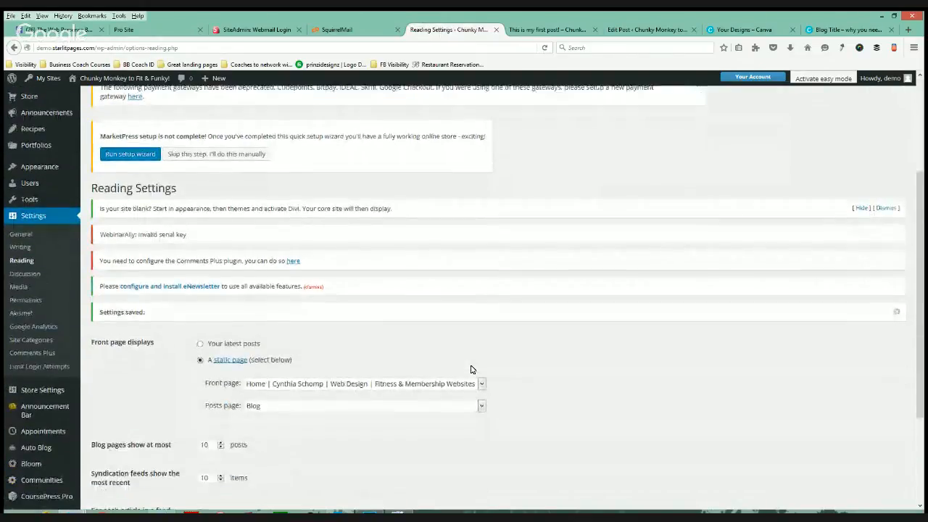
scroll(621, 398, down, 3)
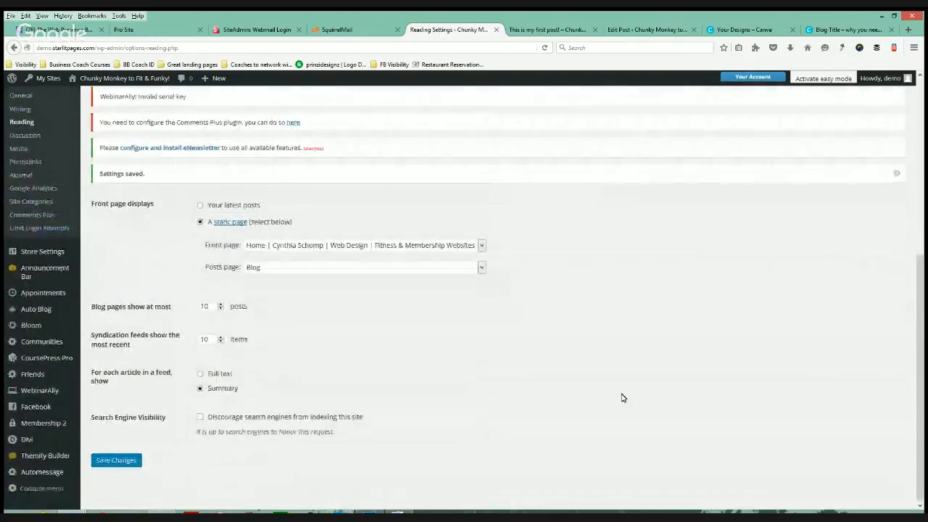
scroll(621, 397, up, 5)
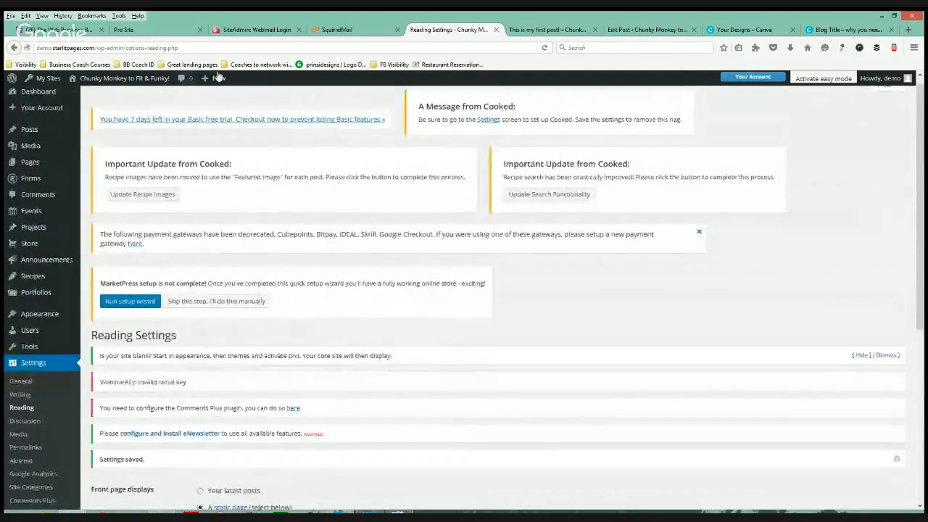
click(516, 32)
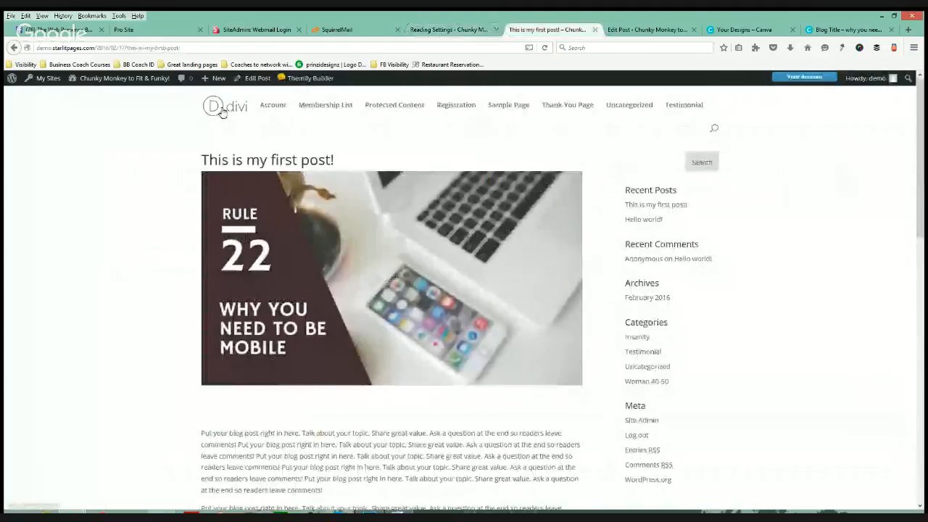
click(223, 112)
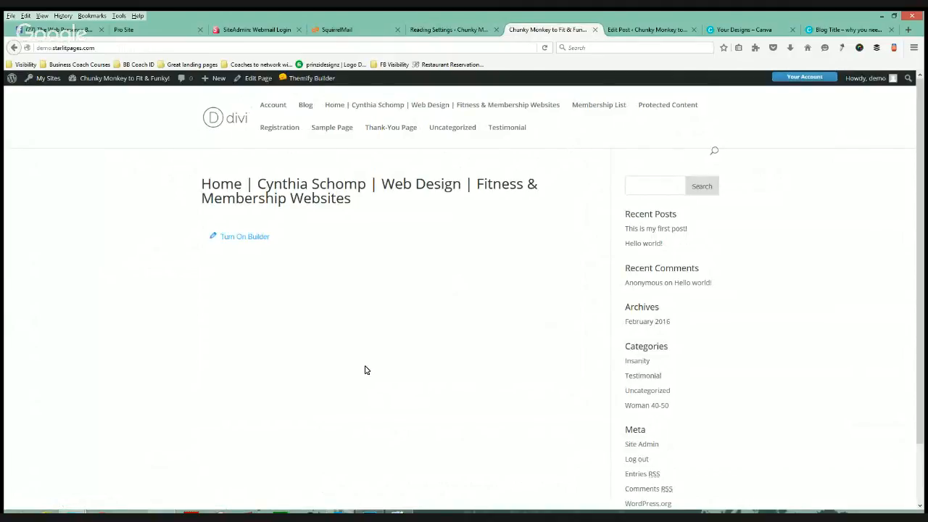
scroll(364, 370, down, 2)
scroll(364, 369, up, 2)
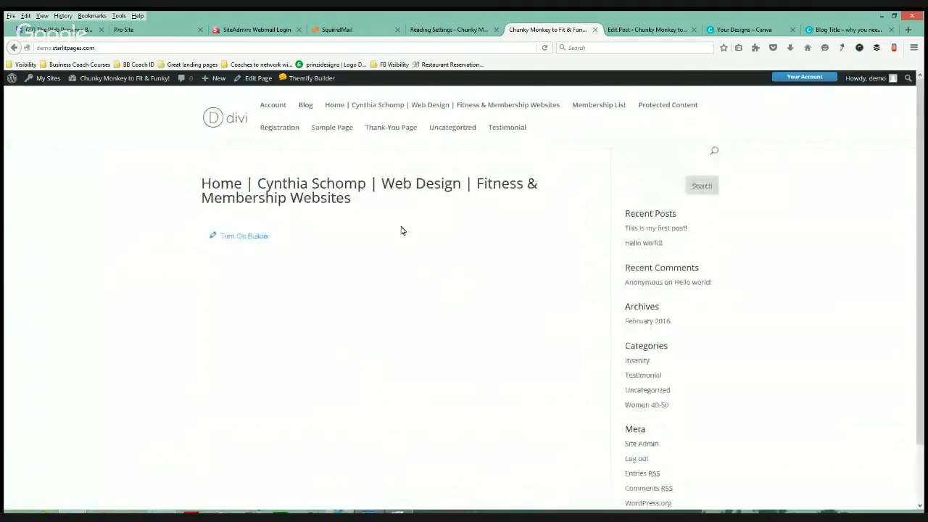
click(308, 106)
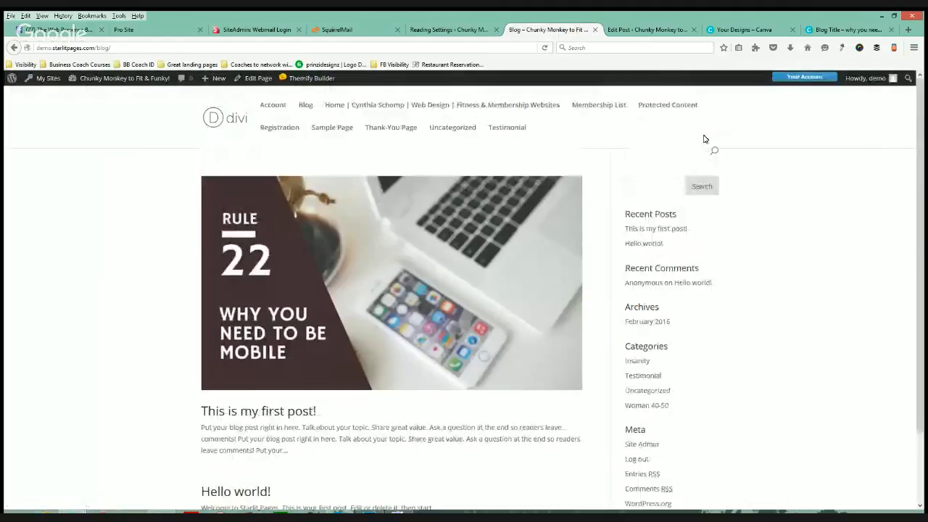
click(490, 30)
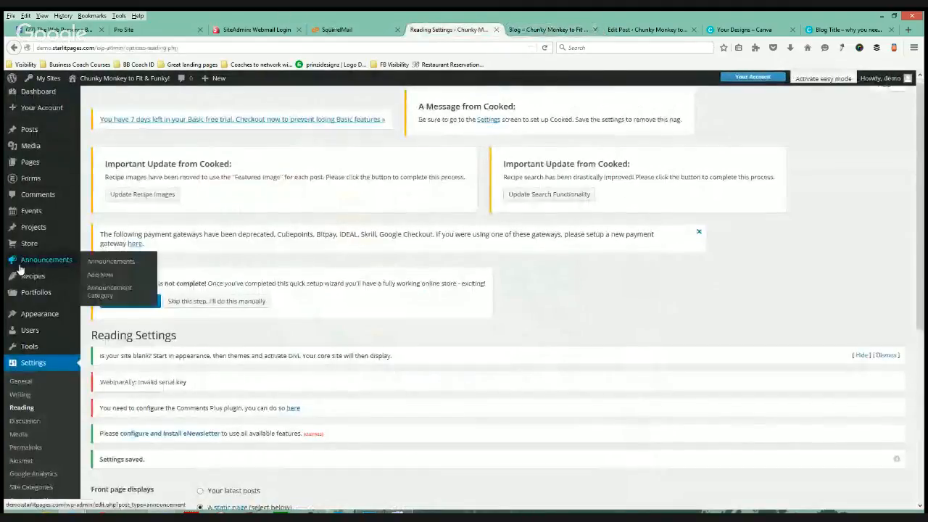
Create a new navigation menu named 'Main Menu' under Appearance > Menus.
mouse_move(29, 314)
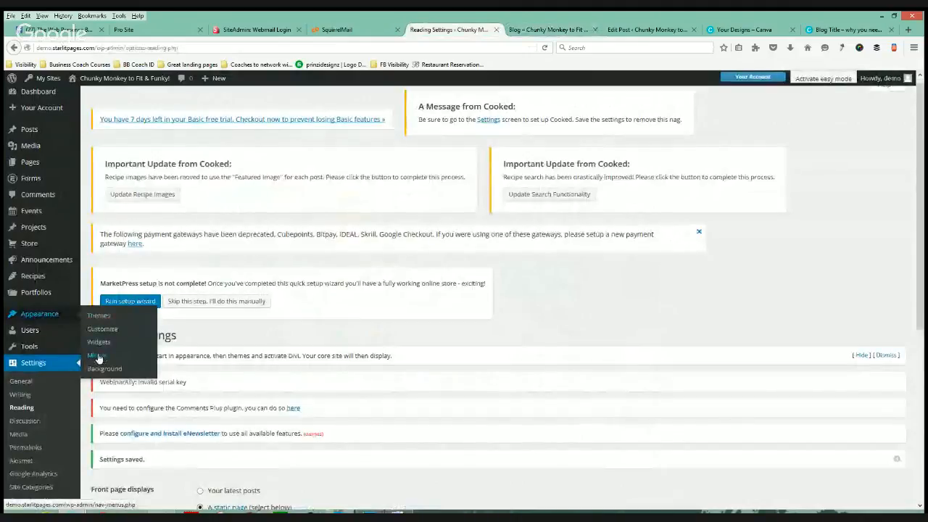
click(98, 358)
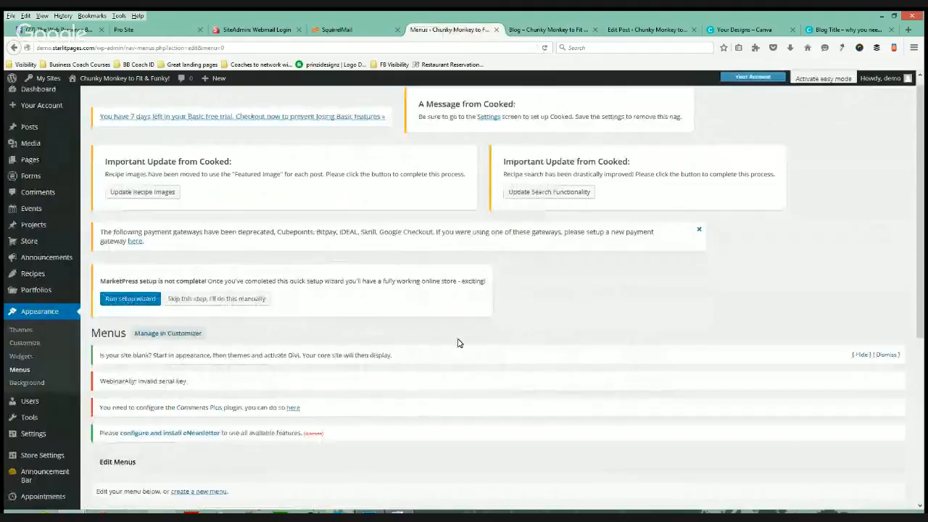
scroll(316, 321, down, 5)
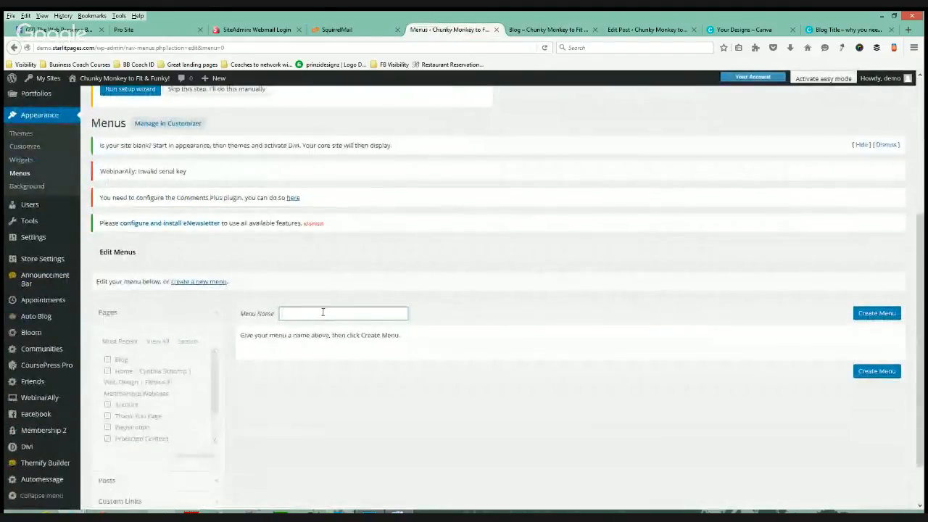
text(Main Menu)
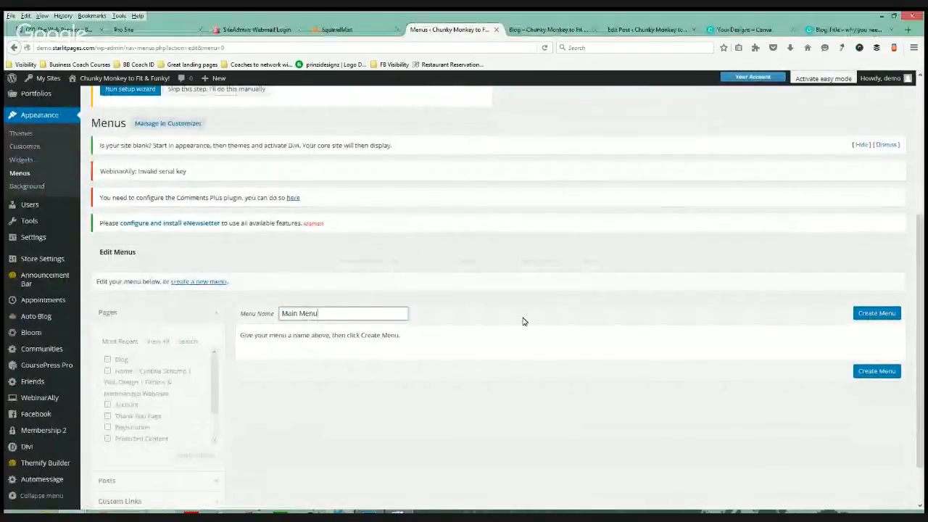
click(876, 313)
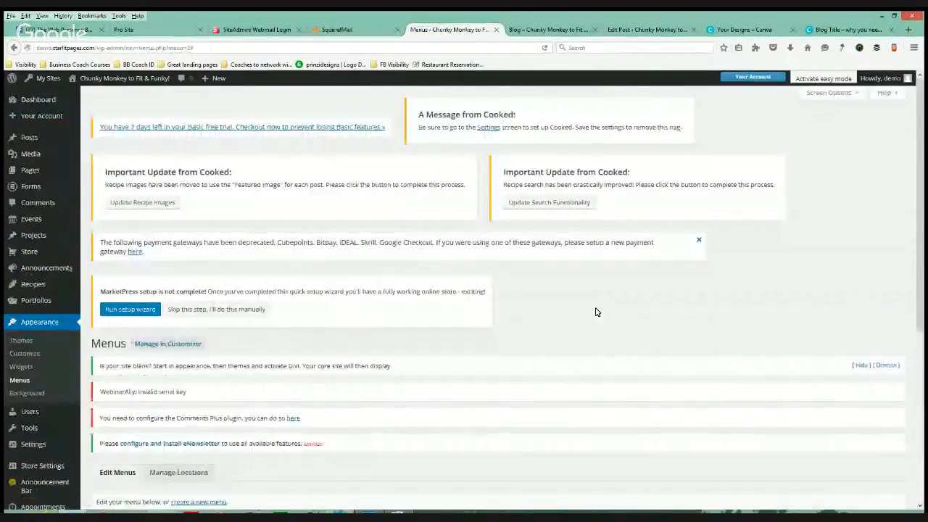
Mark Main Menu as the primary menu, add the Blog, Home and Account pages, and move Home first.
scroll(596, 312, down, 5)
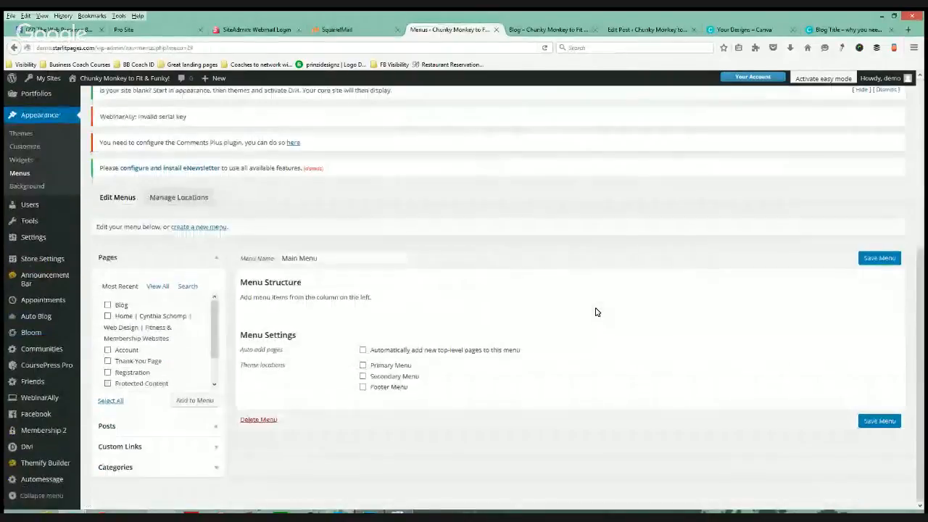
click(383, 366)
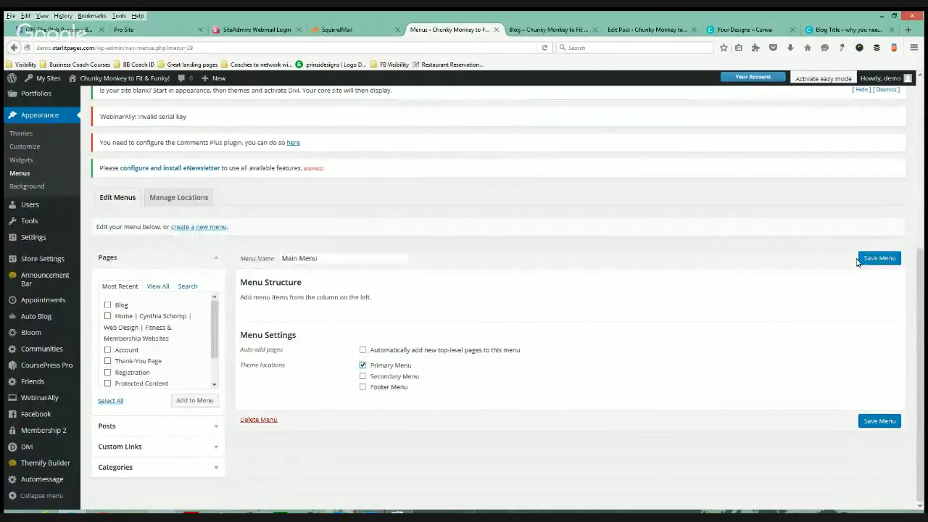
click(108, 306)
click(107, 316)
click(107, 350)
drag(214, 352, 215, 382)
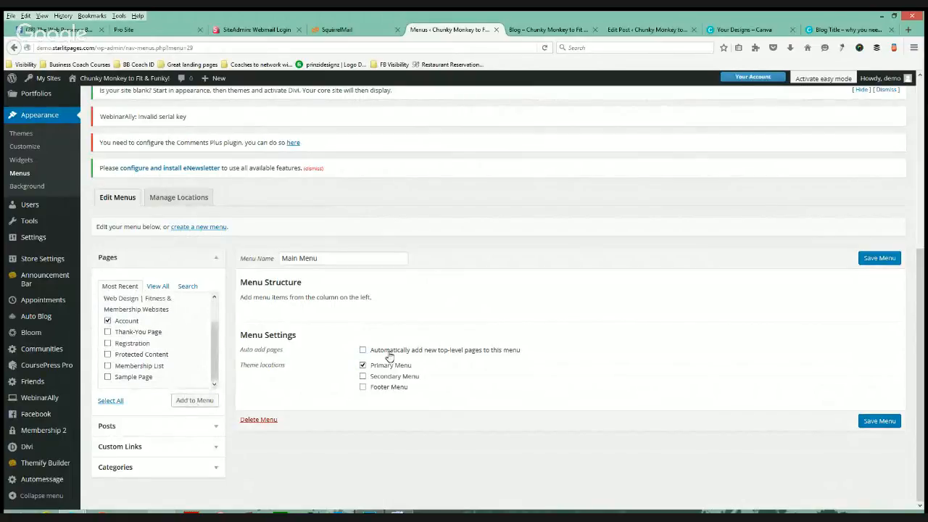
click(207, 402)
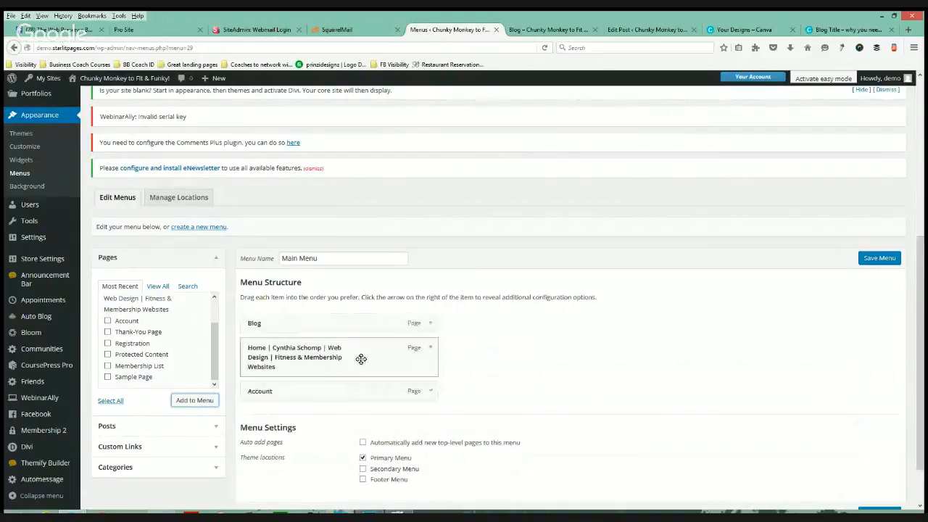
drag(338, 356, 332, 329)
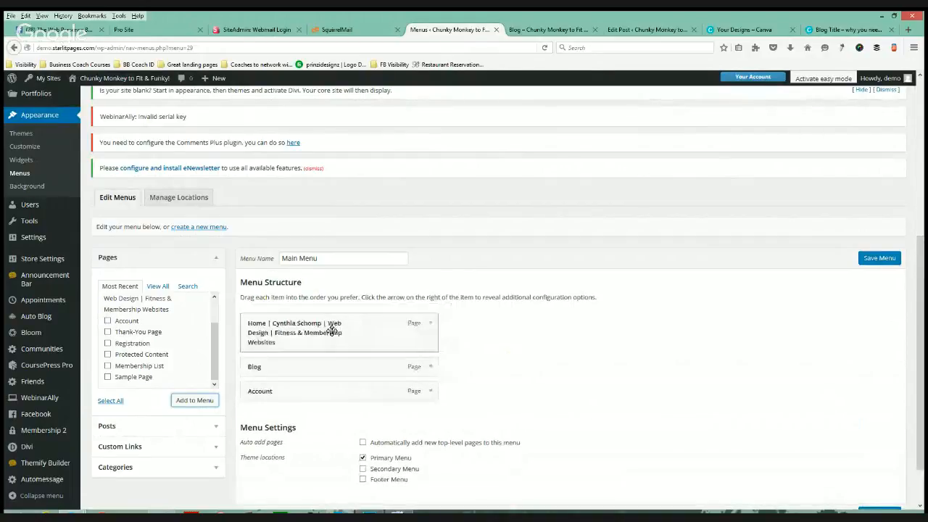
Trim the Home item's navigation label to just 'Home' and save the Main Menu.
click(432, 324)
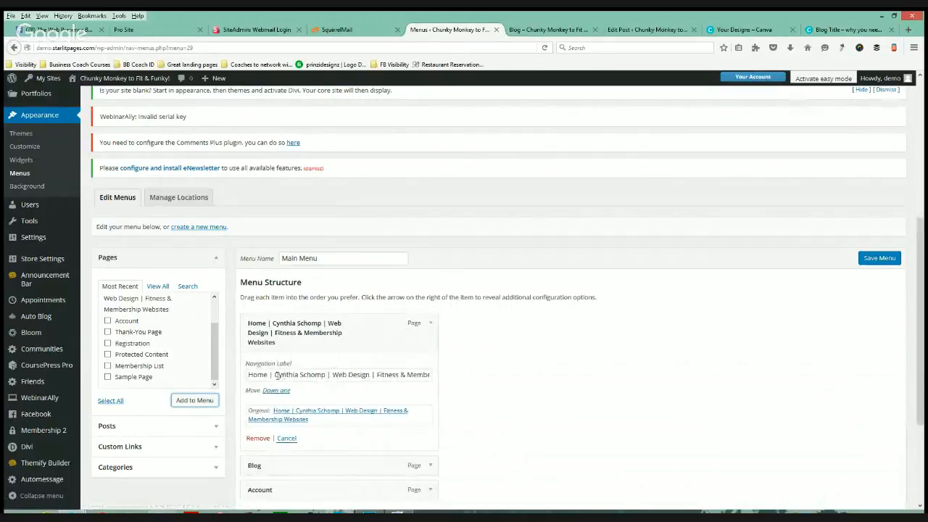
drag(266, 375, 515, 375)
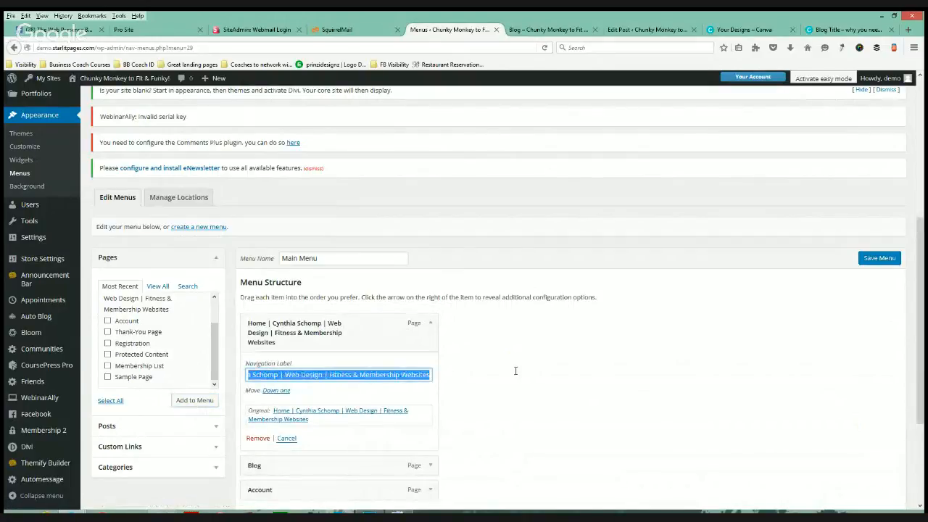
key(BackSpace)
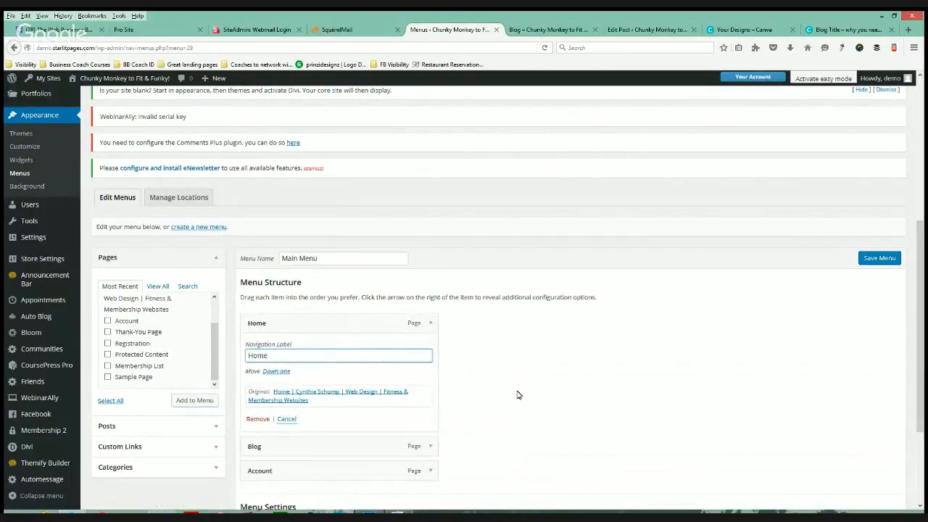
scroll(516, 394, down, 2)
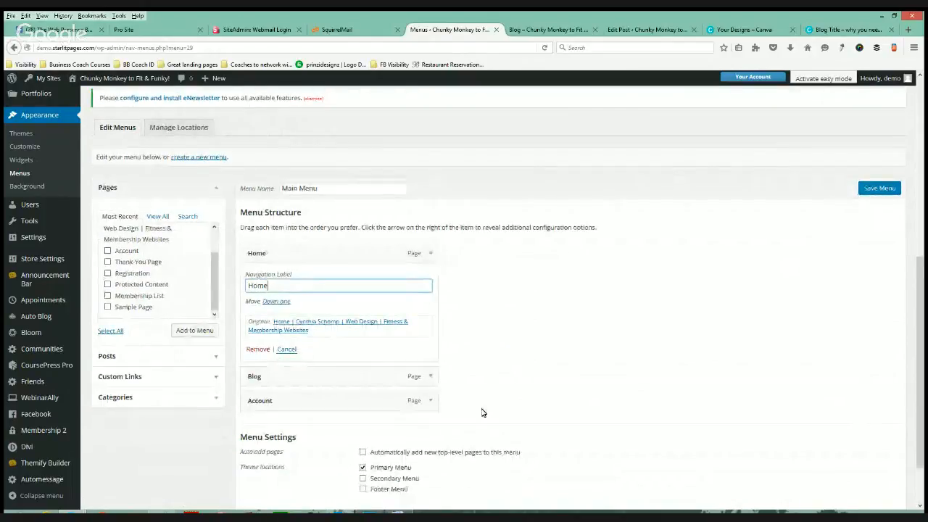
click(886, 190)
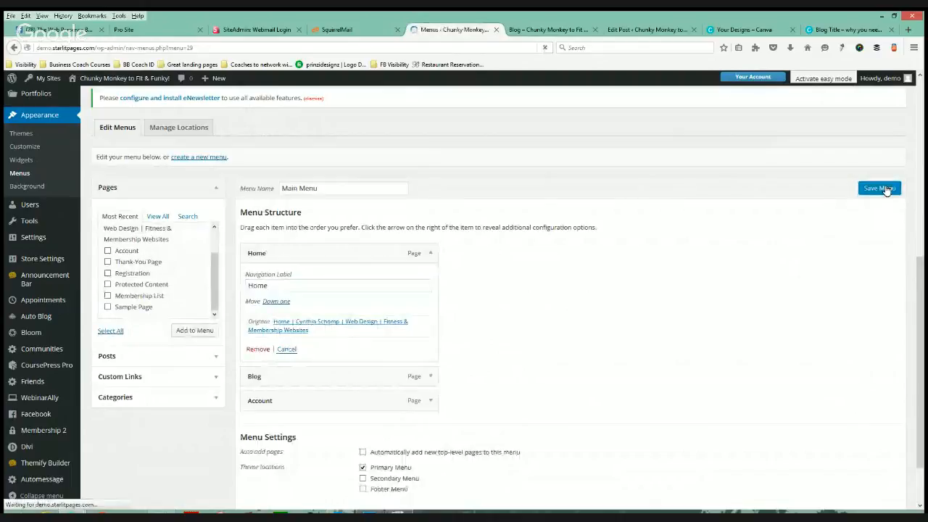
scroll(487, 210, down, 5)
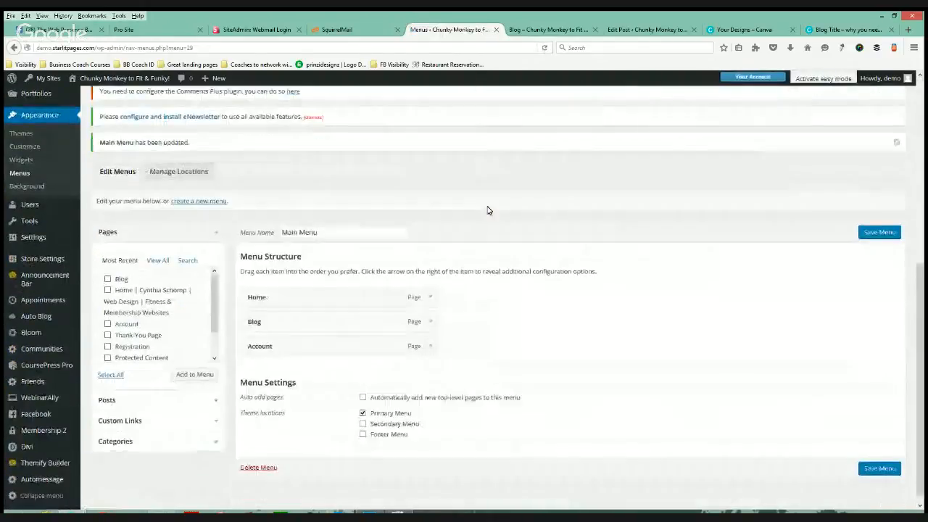
scroll(488, 210, down, 1)
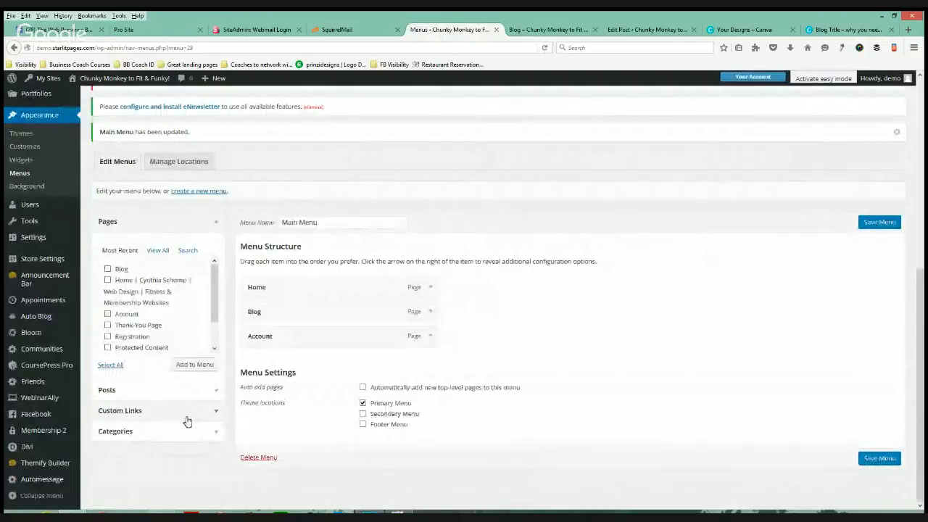
Add a 'Shop' custom link with URL # and move it between Blog and Account.
click(130, 414)
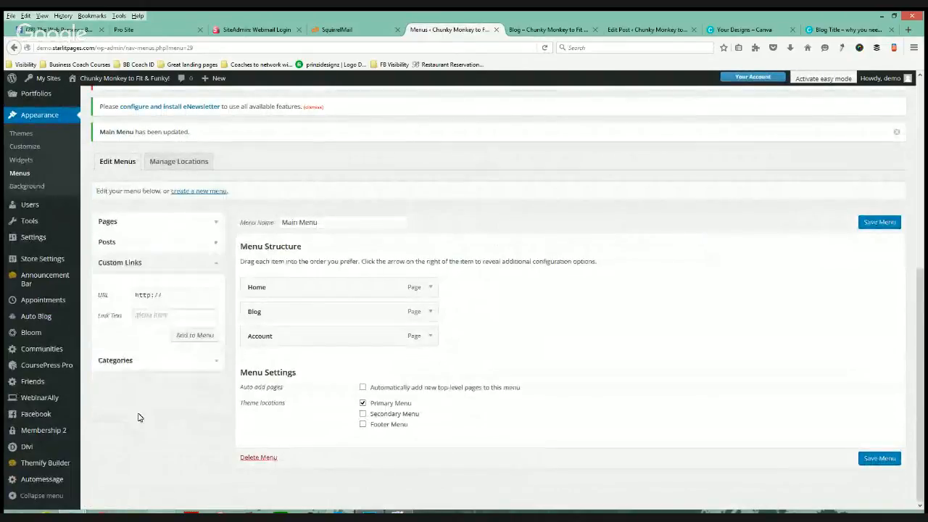
click(166, 294)
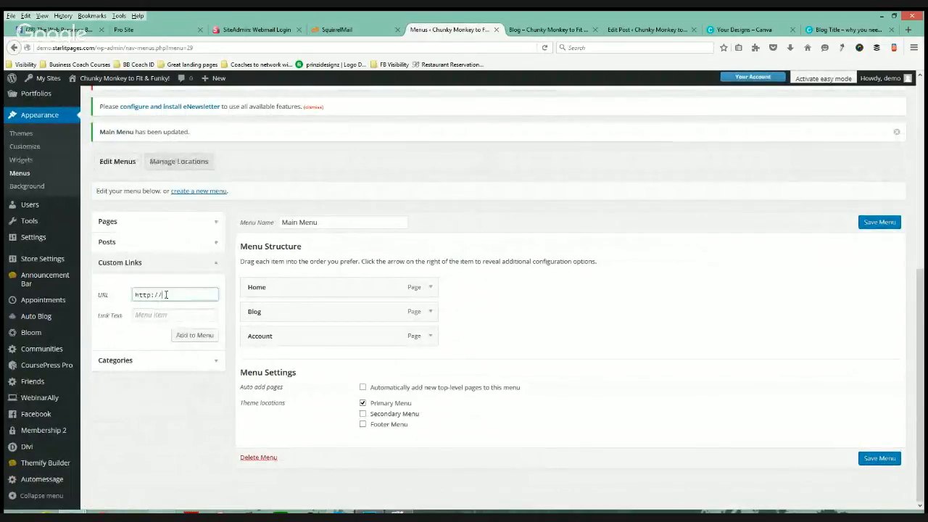
drag(166, 294, 125, 297)
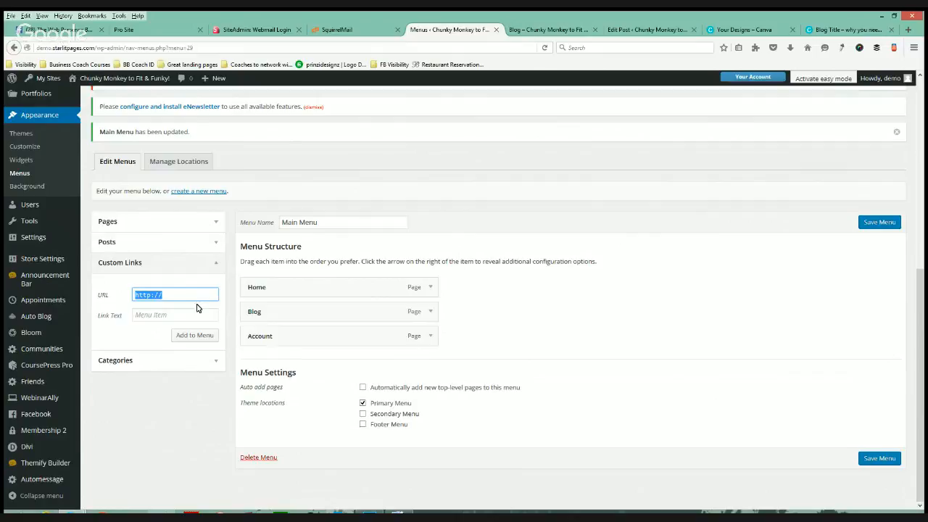
click(192, 296)
drag(203, 294, 93, 292)
click(193, 295)
drag(187, 295, 105, 293)
click(174, 315)
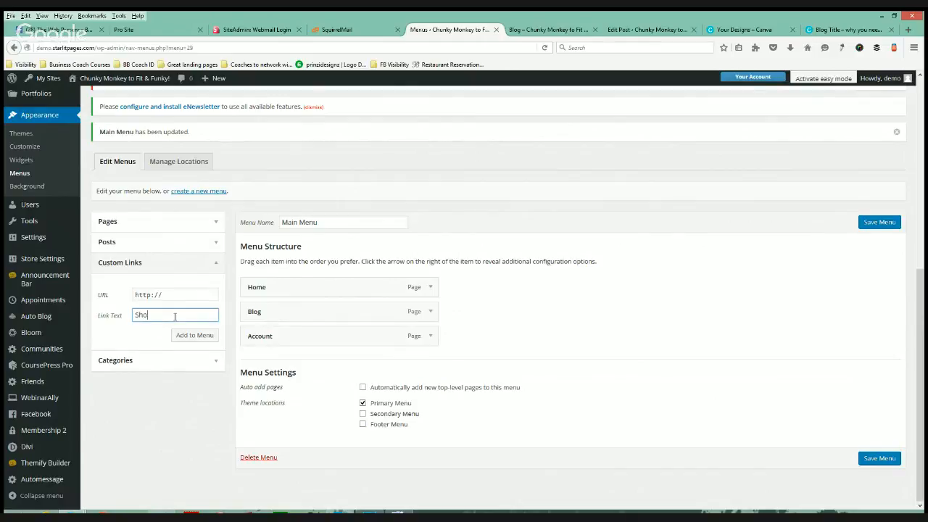
drag(187, 297, 36, 306)
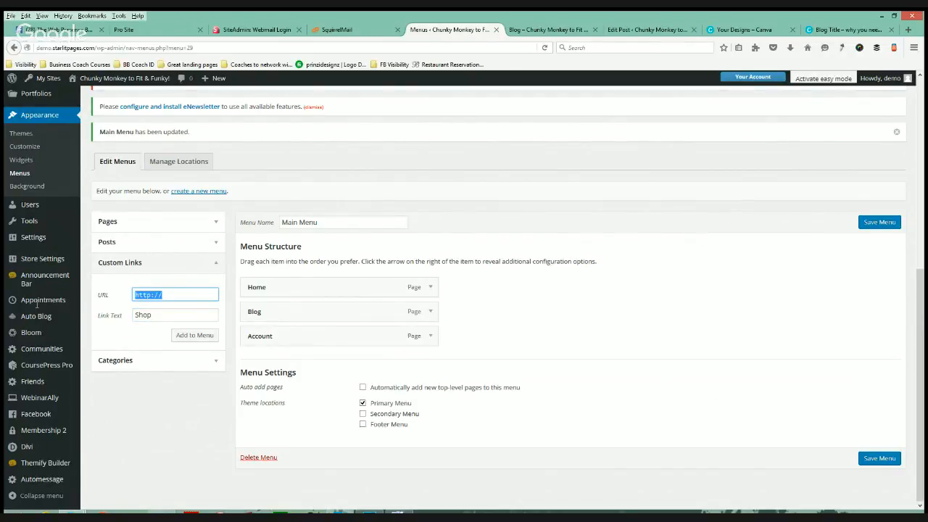
text(#)
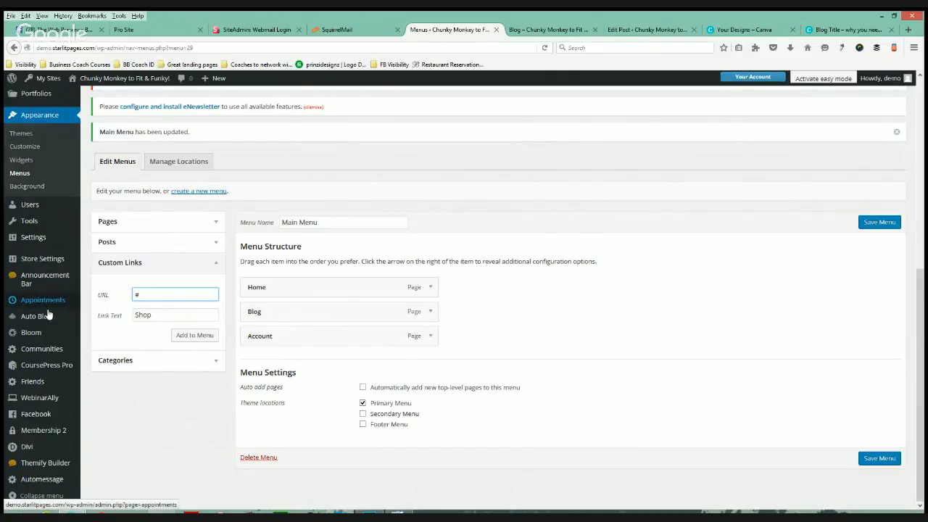
click(196, 335)
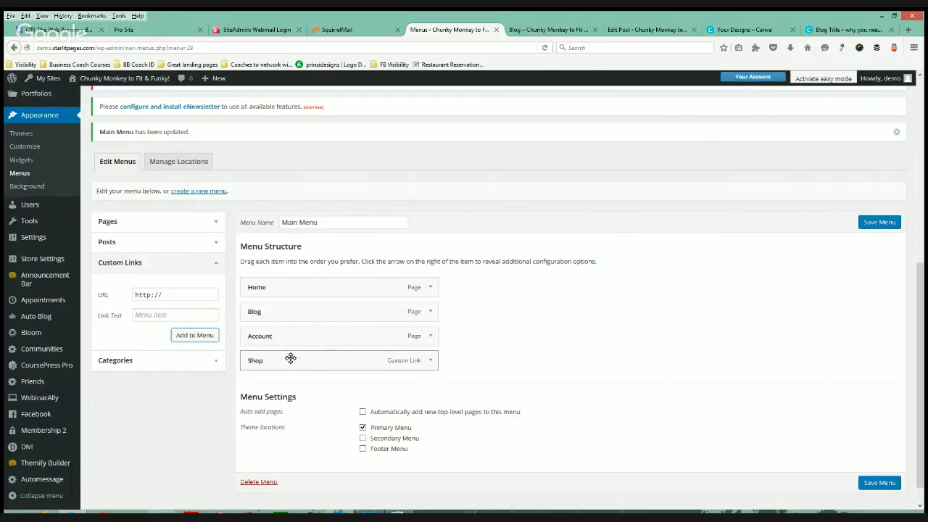
drag(290, 358, 293, 334)
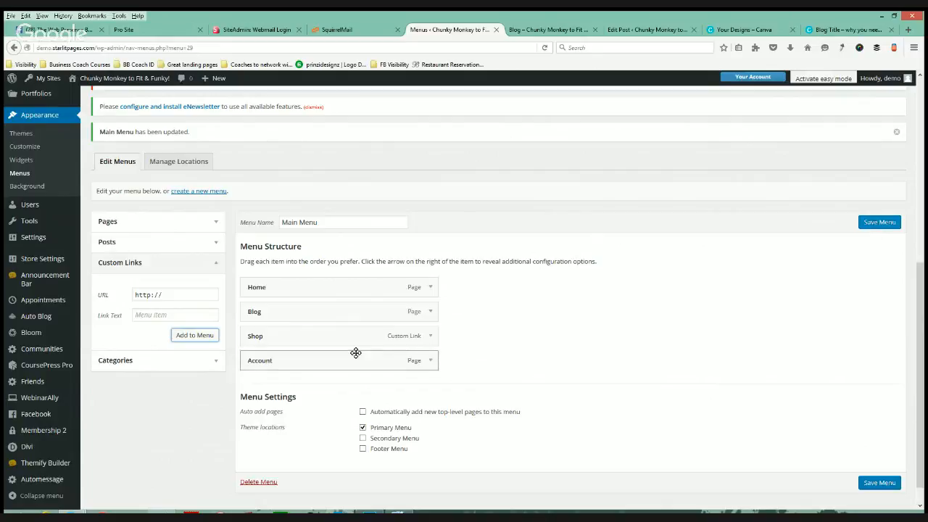
Add an 'About' custom link with URL # and place it directly below Home.
click(191, 298)
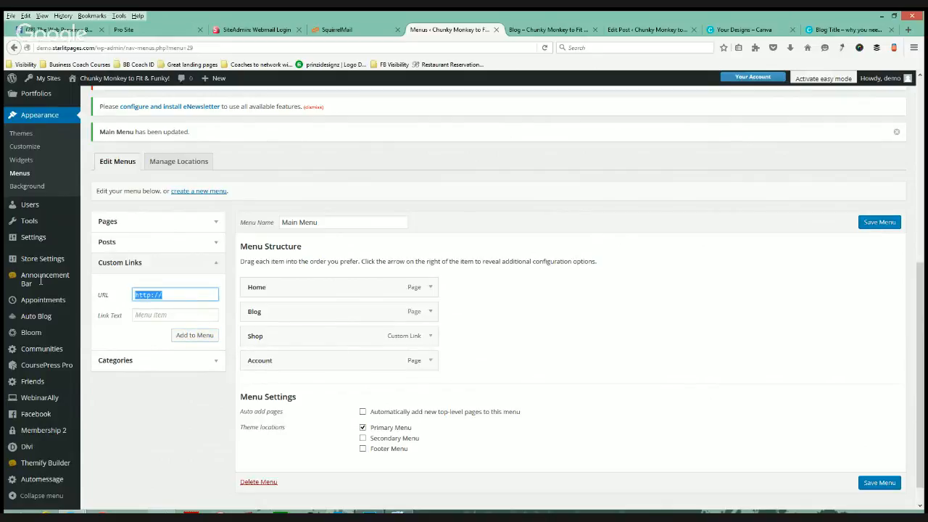
text(#Abo)
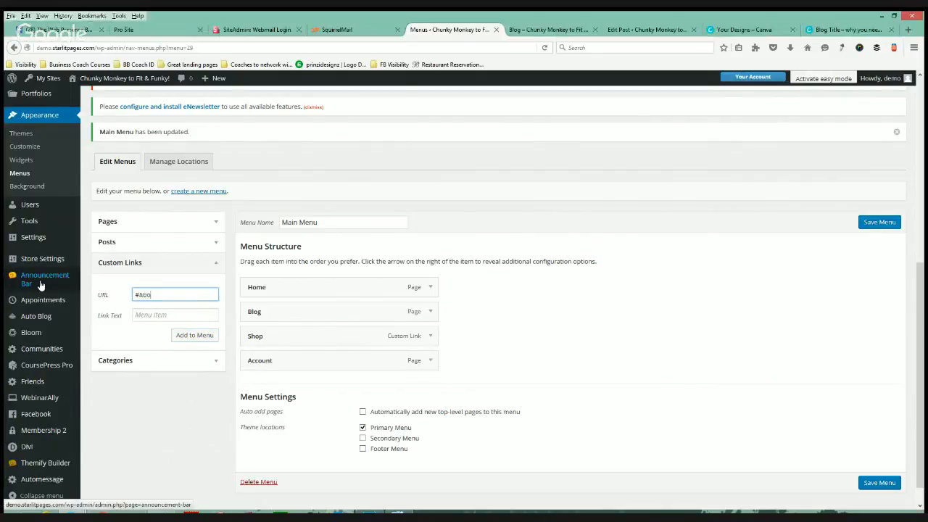
text(ut)
key(BackSpace)
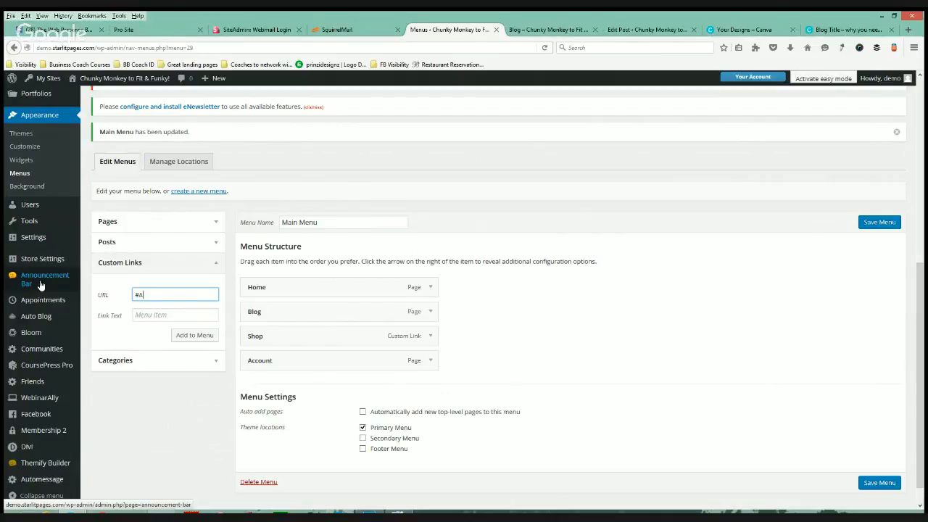
key(BackSpace)
key(Tab)
text(Abou)
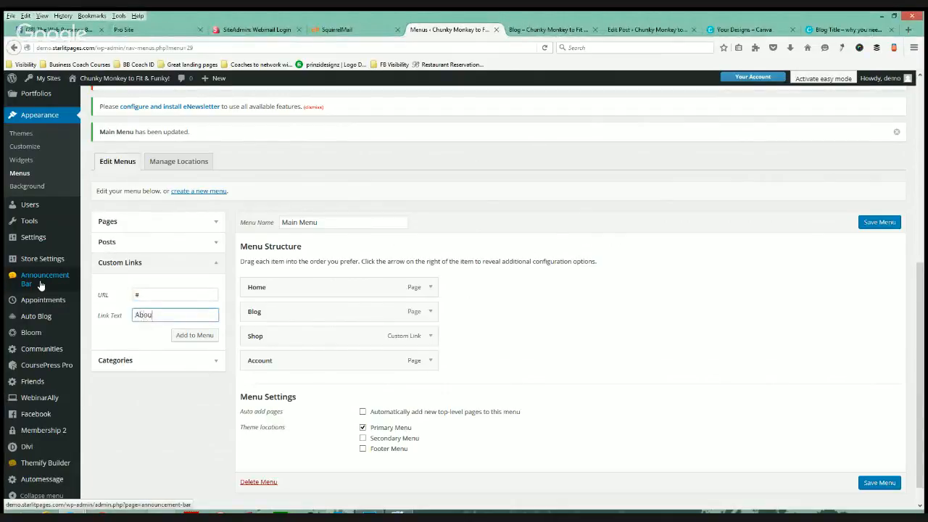
click(196, 336)
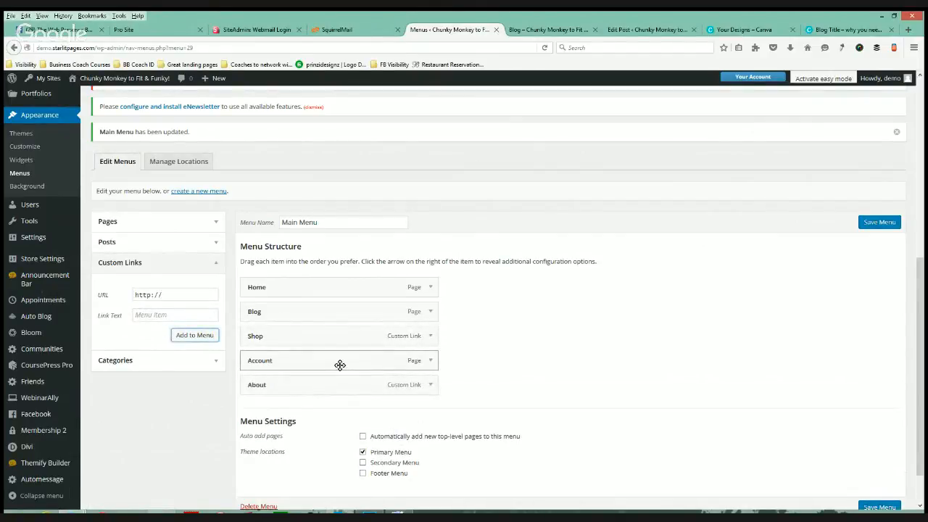
drag(303, 384, 299, 308)
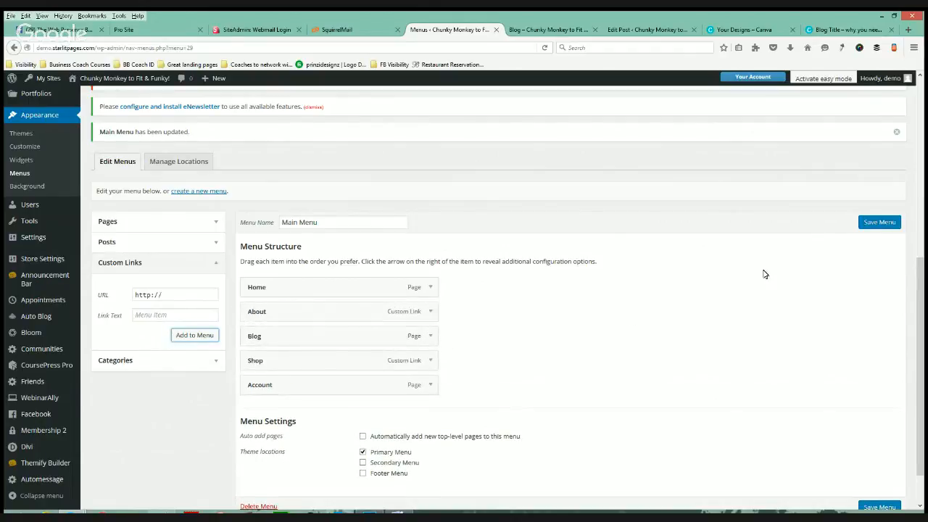
Add a 'Work With Me' custom link between About and Blog, then save the menu.
click(141, 294)
click(103, 295)
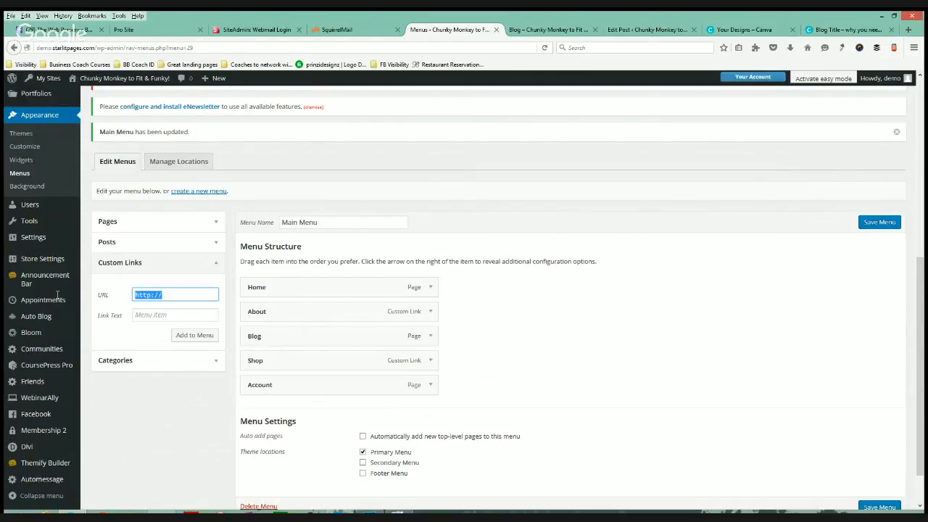
mouse_move(58, 300)
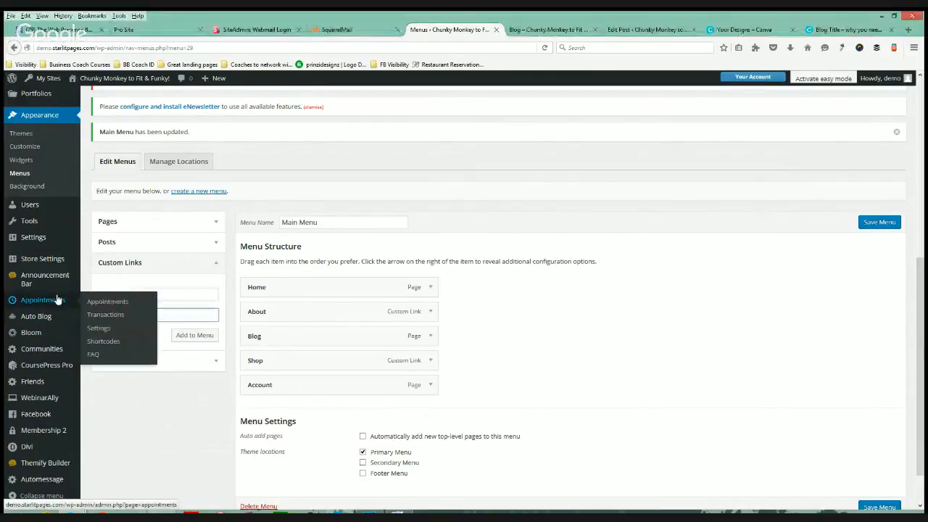
text(Work)
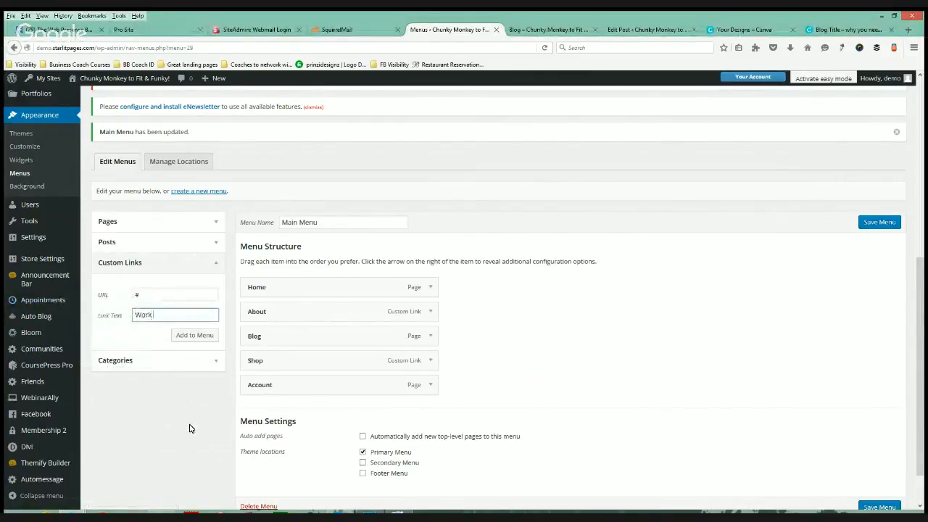
text( With Me)
click(204, 335)
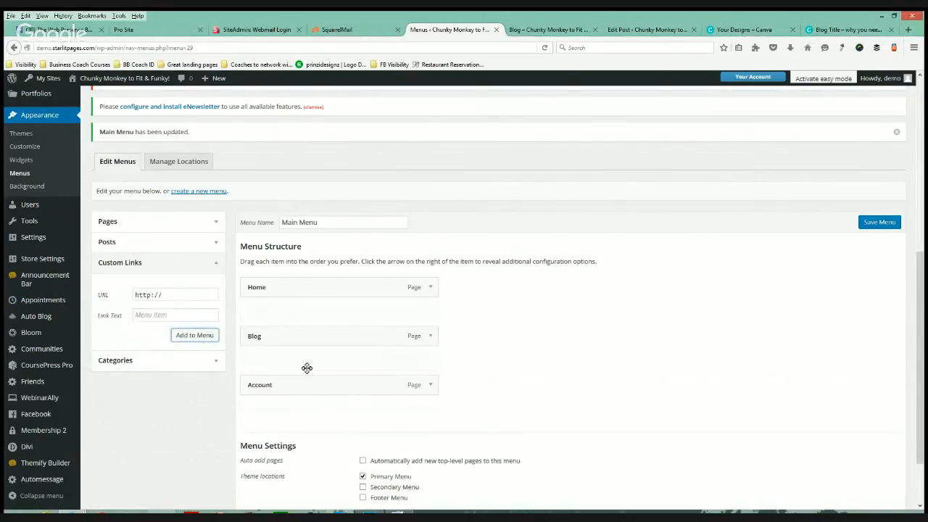
drag(289, 410, 315, 338)
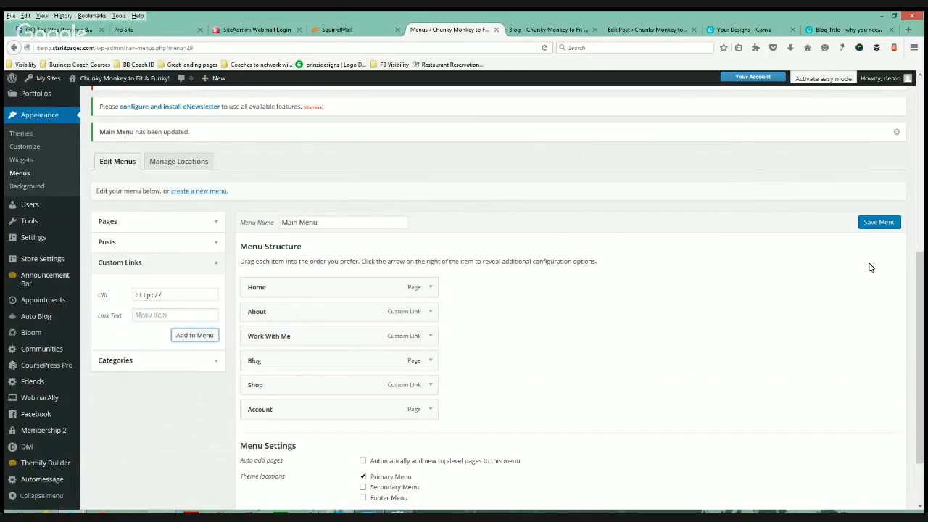
click(880, 223)
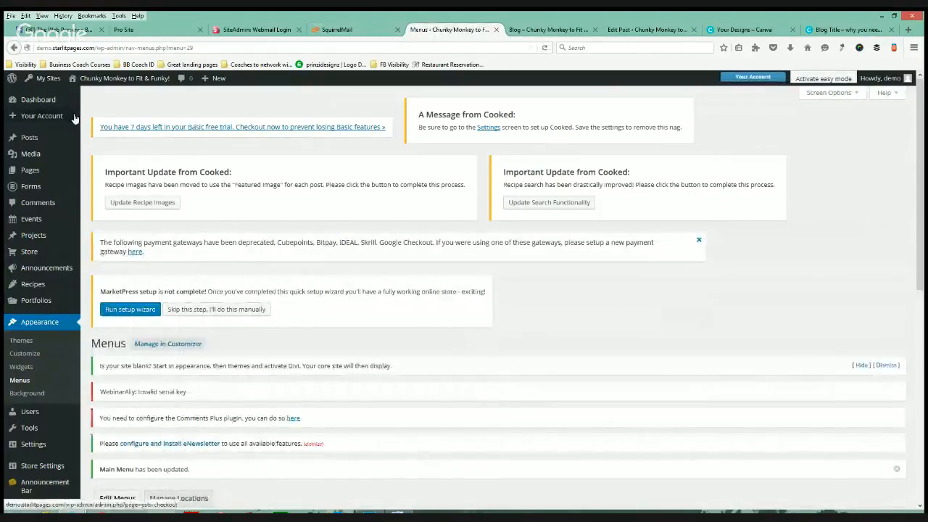
Load the live home page and check its Home, About, Work With Me, Blog, Shop, Account menu.
click(539, 34)
click(224, 126)
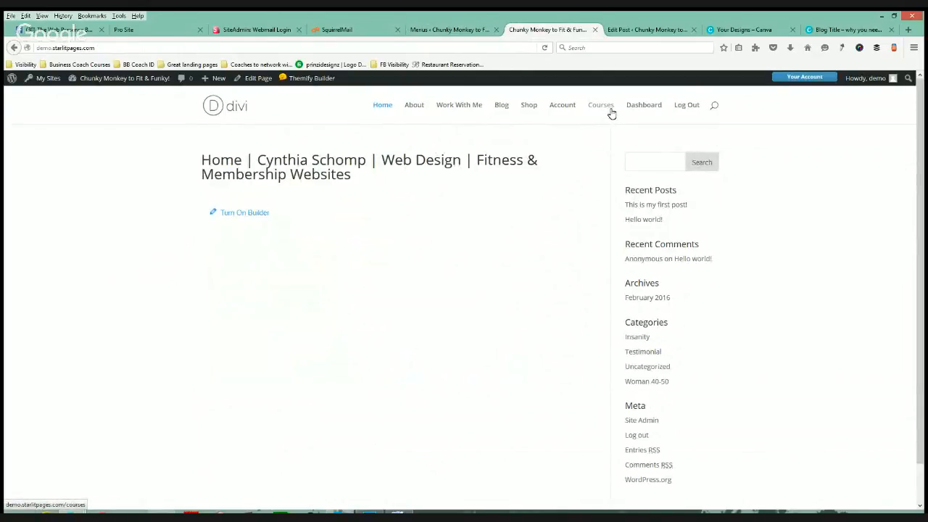
mouse_move(632, 112)
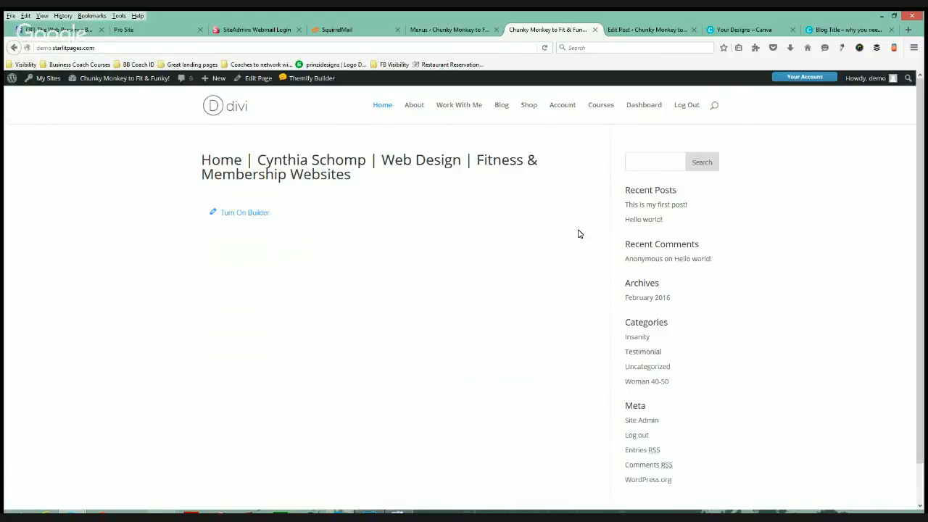
scroll(578, 233, down, 1)
scroll(579, 232, up, 1)
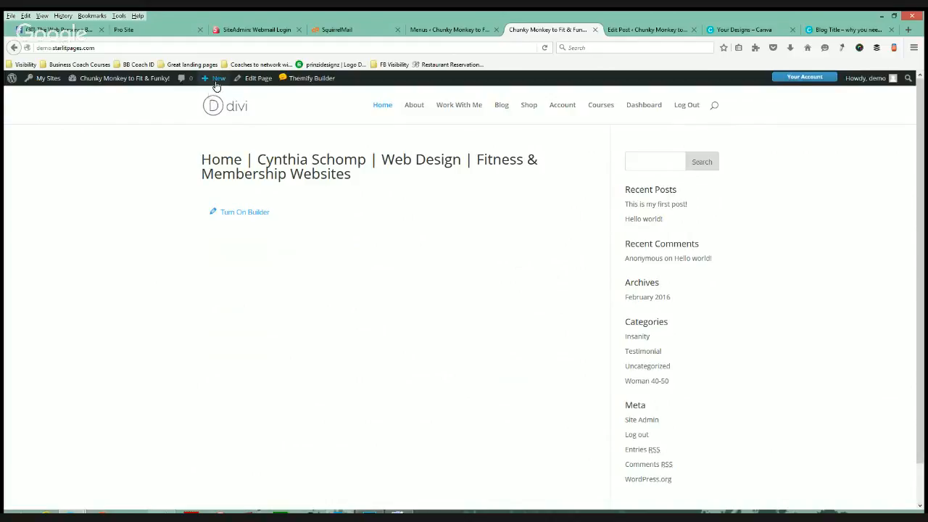
In the menu editor, keep Work With Me top-level below About and save the Main Menu.
mouse_move(217, 85)
click(466, 35)
scroll(113, 369, down, 3)
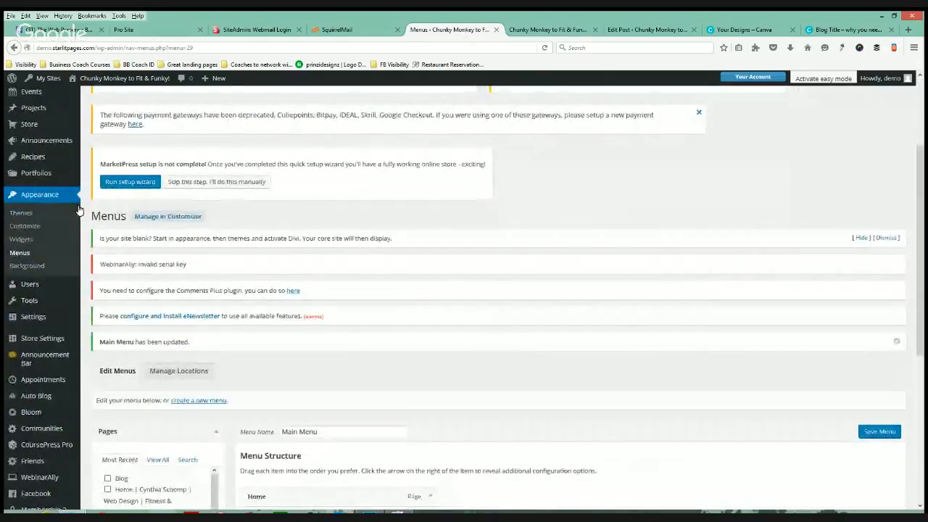
scroll(354, 386, down, 3)
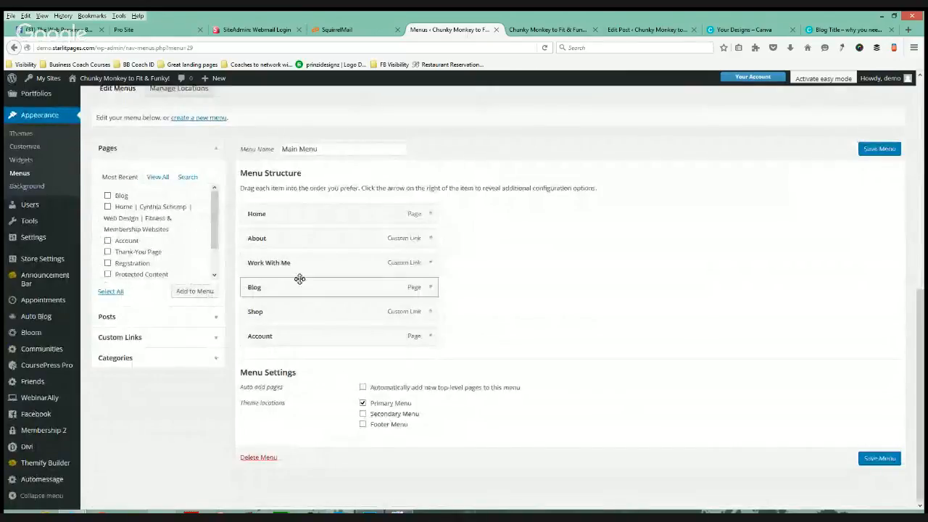
mouse_move(290, 264)
mouse_down()
mouse_move(310, 263)
mouse_move(306, 292)
mouse_move(309, 263)
mouse_move(306, 282)
mouse_move(294, 268)
mouse_up()
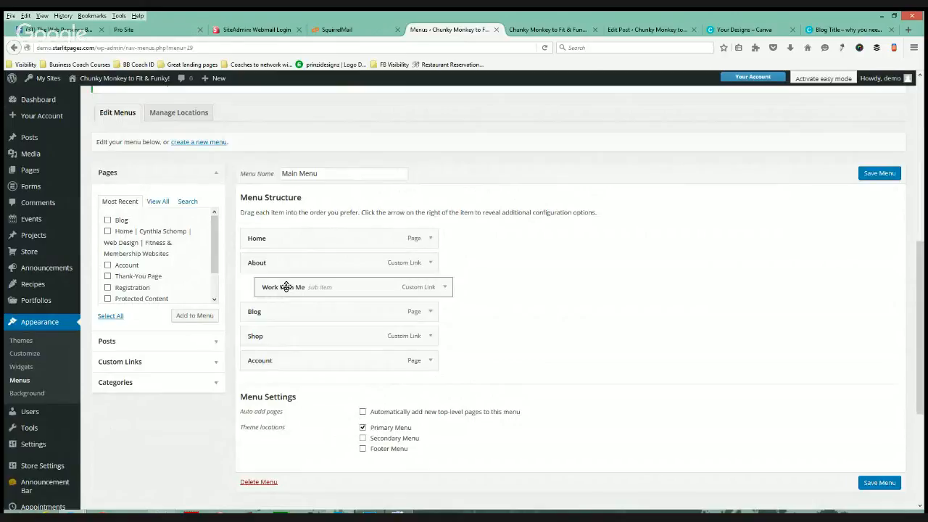
drag(286, 287, 275, 288)
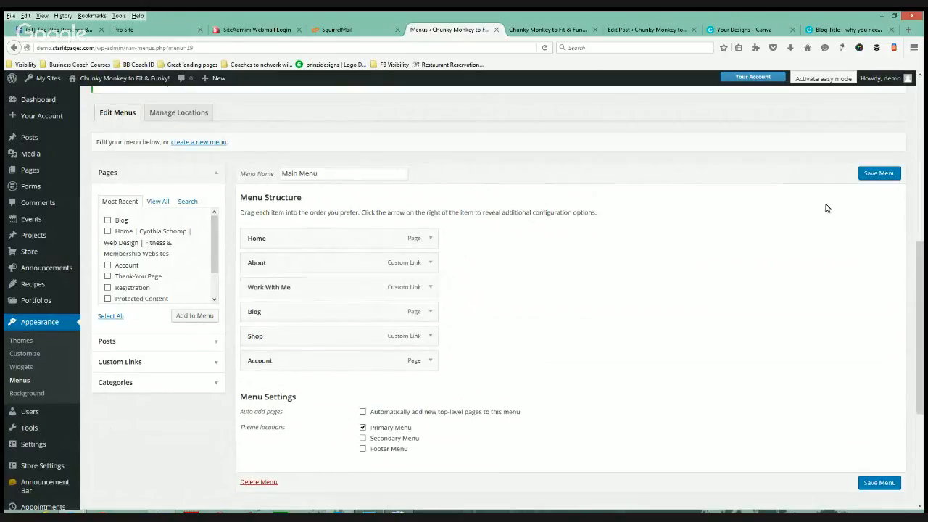
click(880, 173)
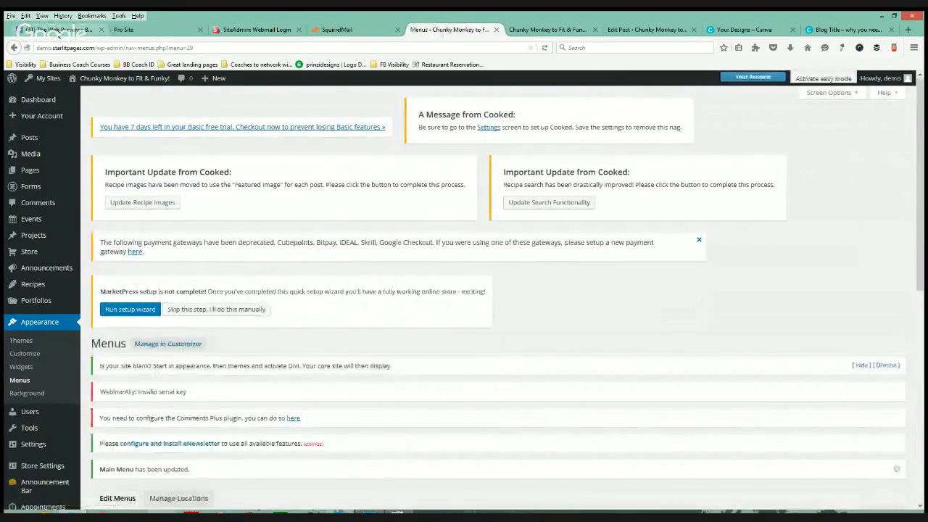
Switch to the Facebook tab showing The Web Presence Boss Group page.
click(60, 32)
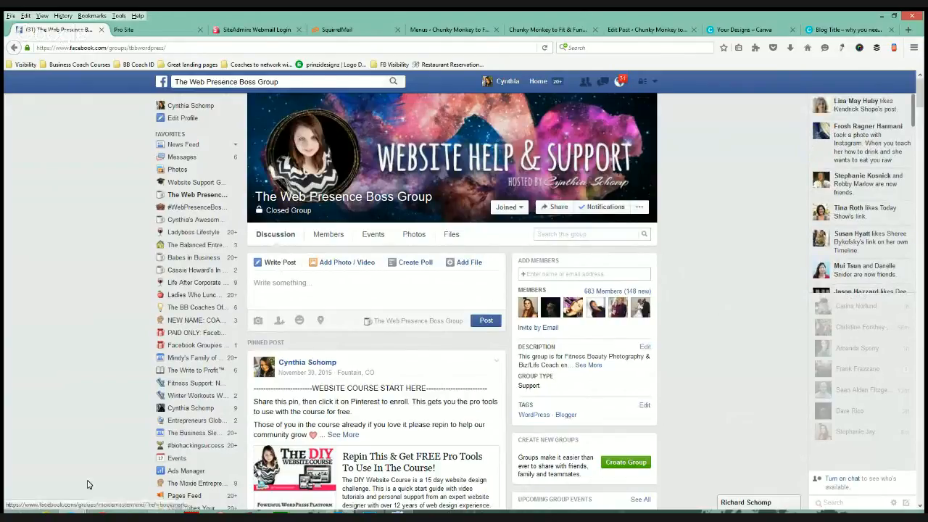
click(74, 512)
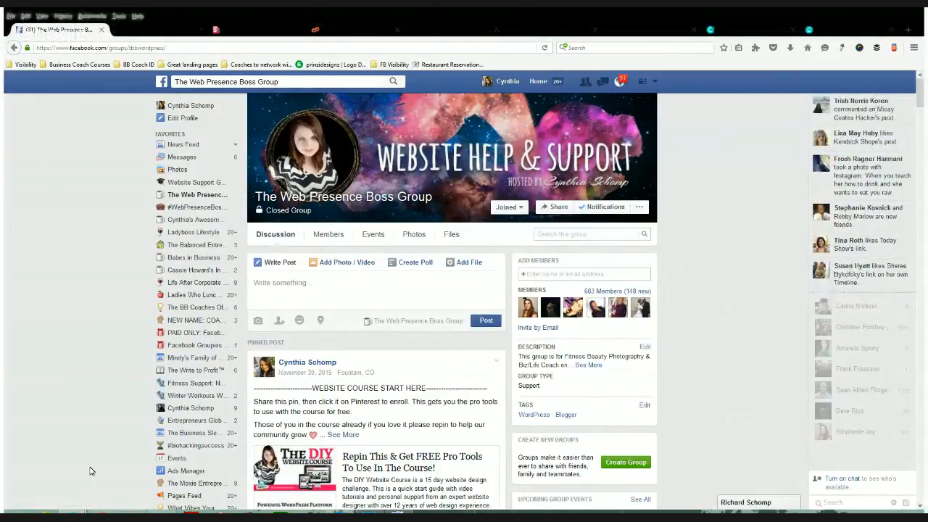